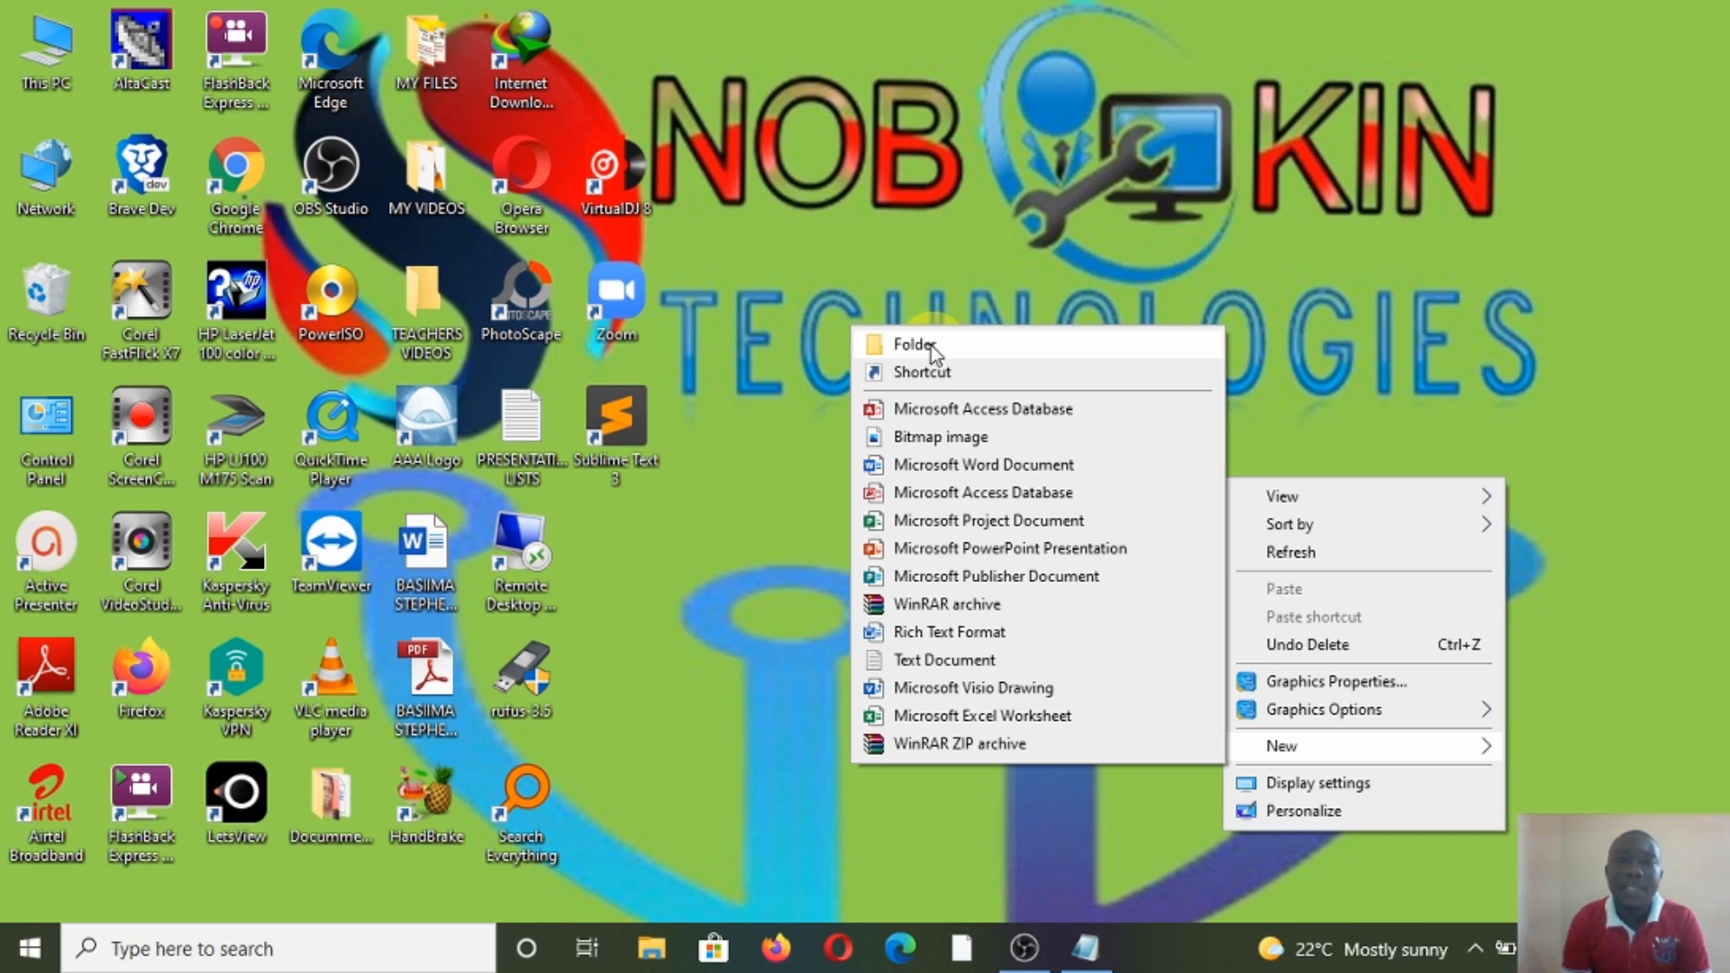
click(1467, 332)
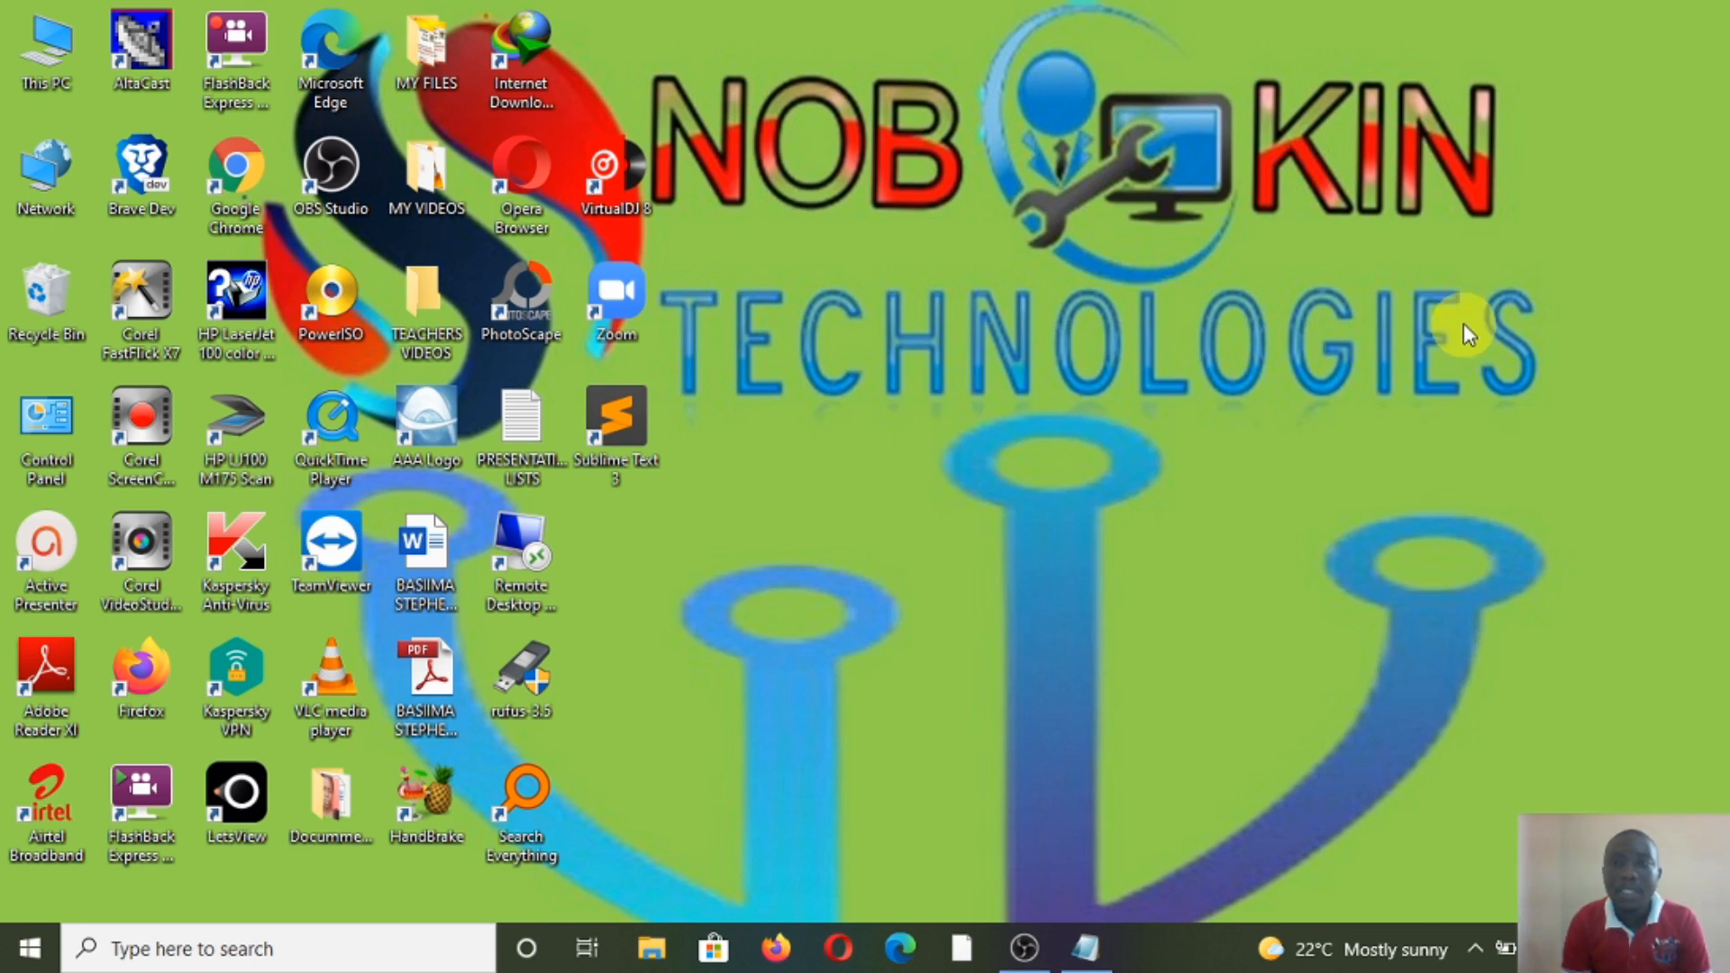
right_click(1412, 321)
click(1462, 399)
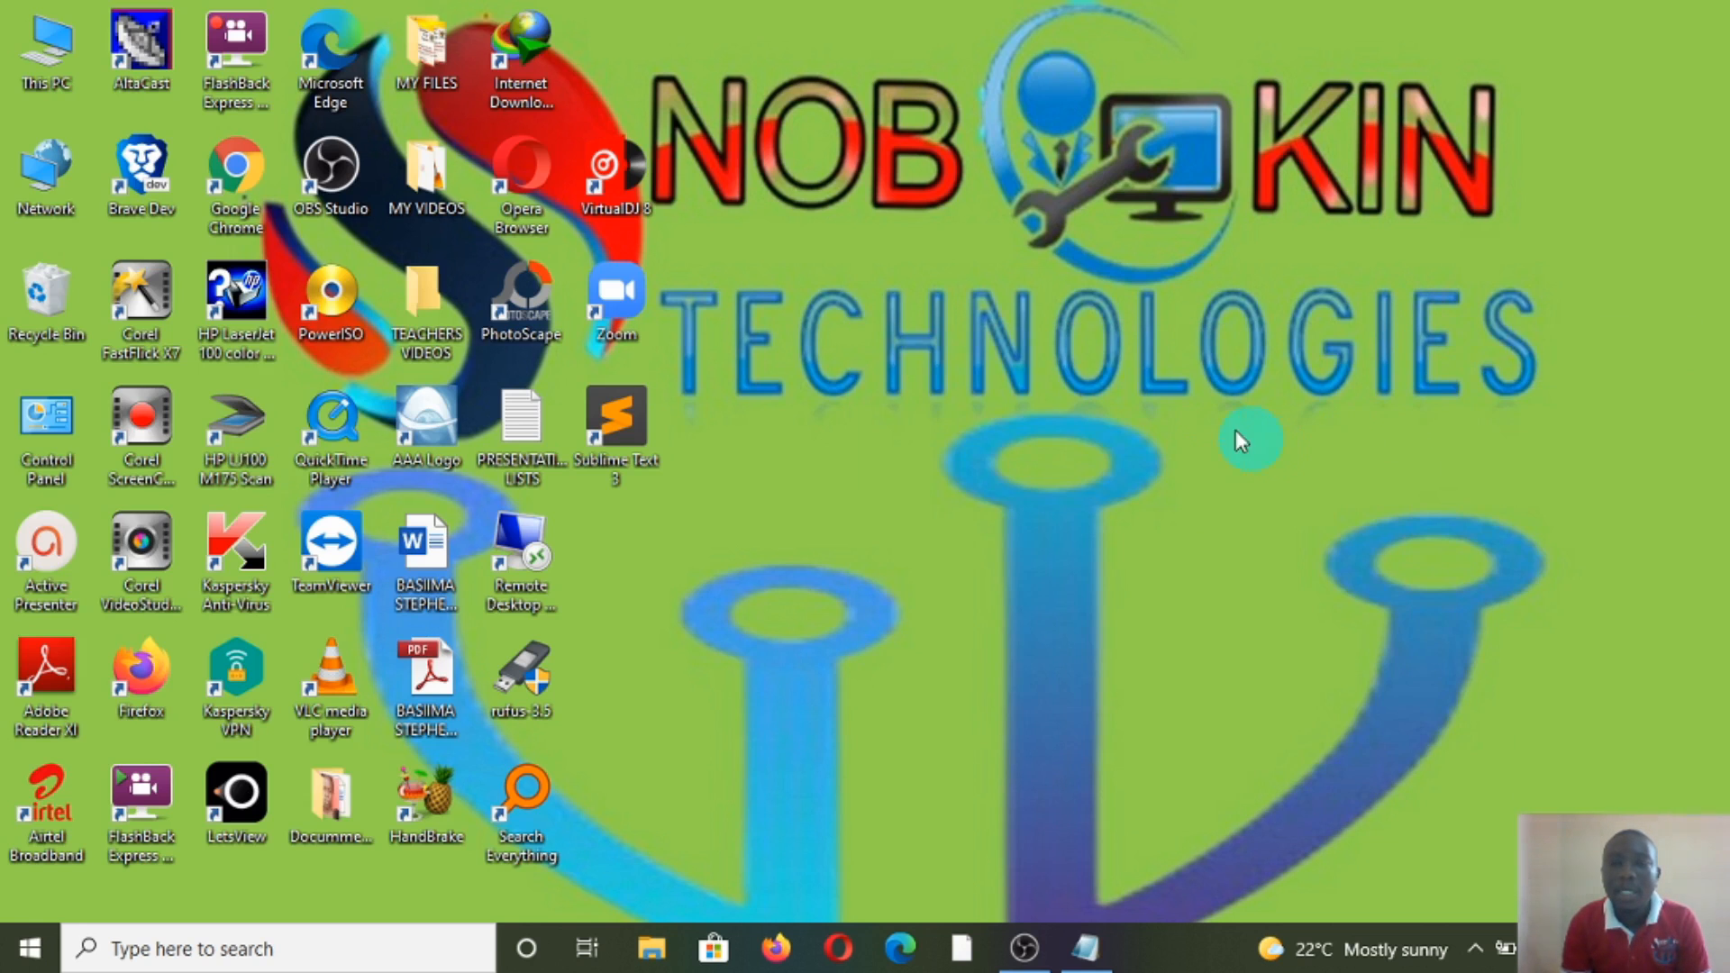
right_click(1196, 393)
click(1233, 472)
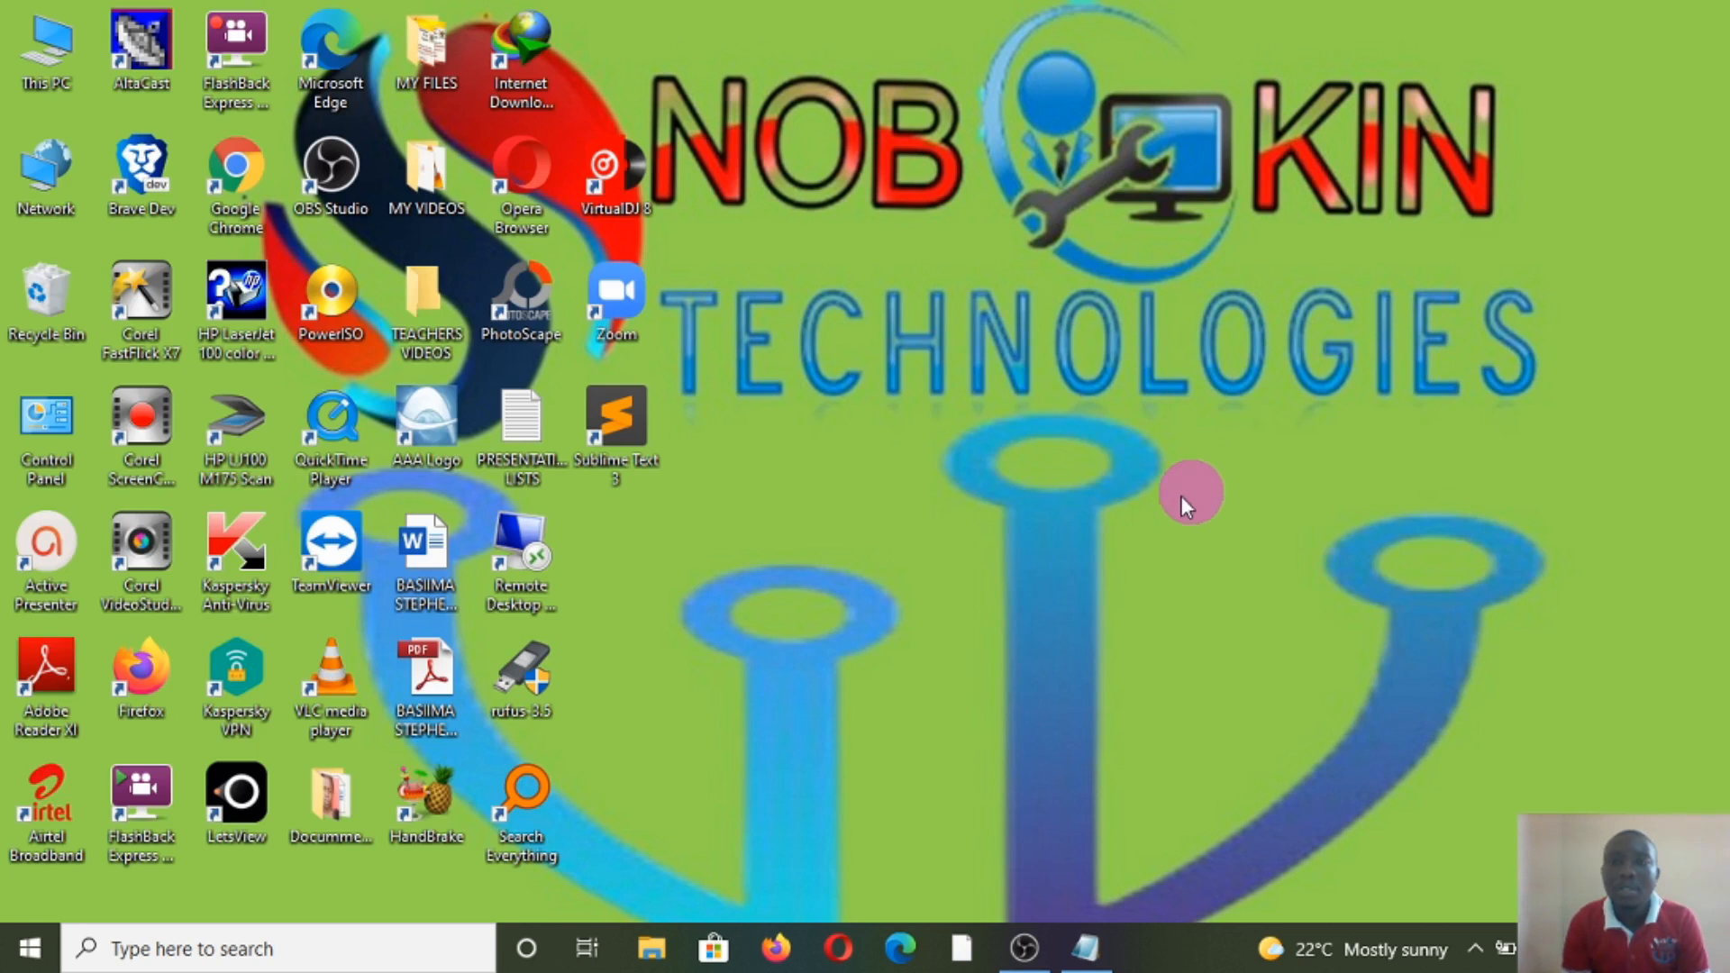
Step: Create a new folder on the desktop named FORMATING TOOL
right_click(1165, 460)
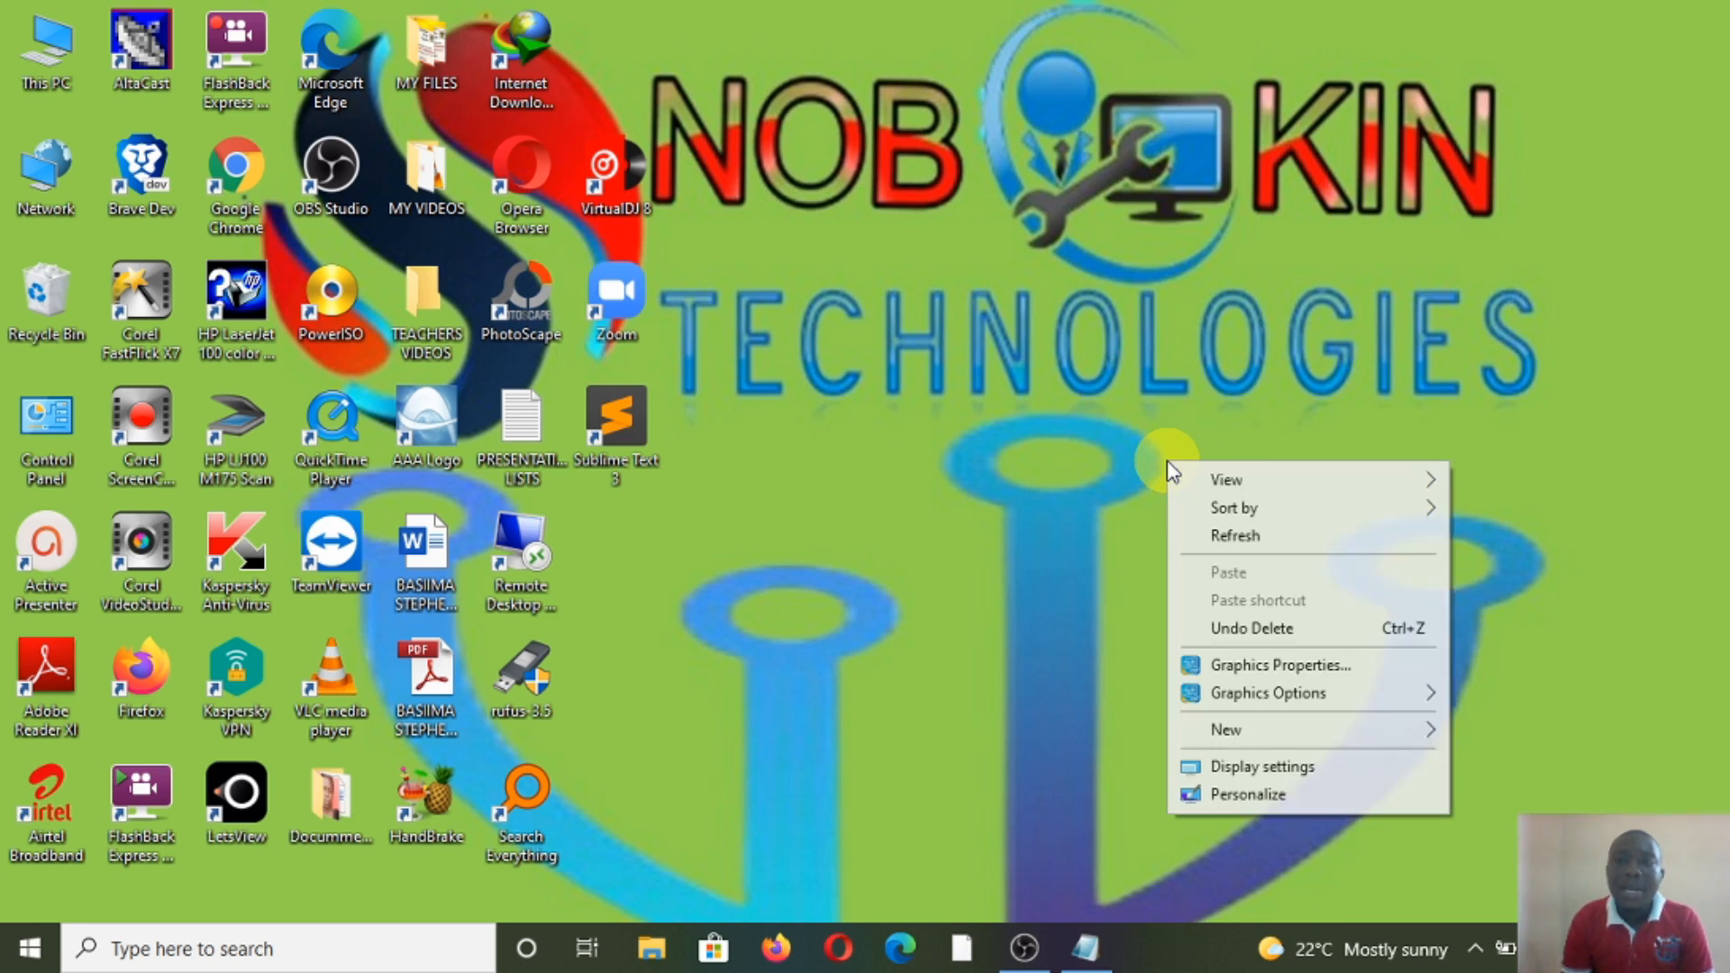
mouse_move(1257, 735)
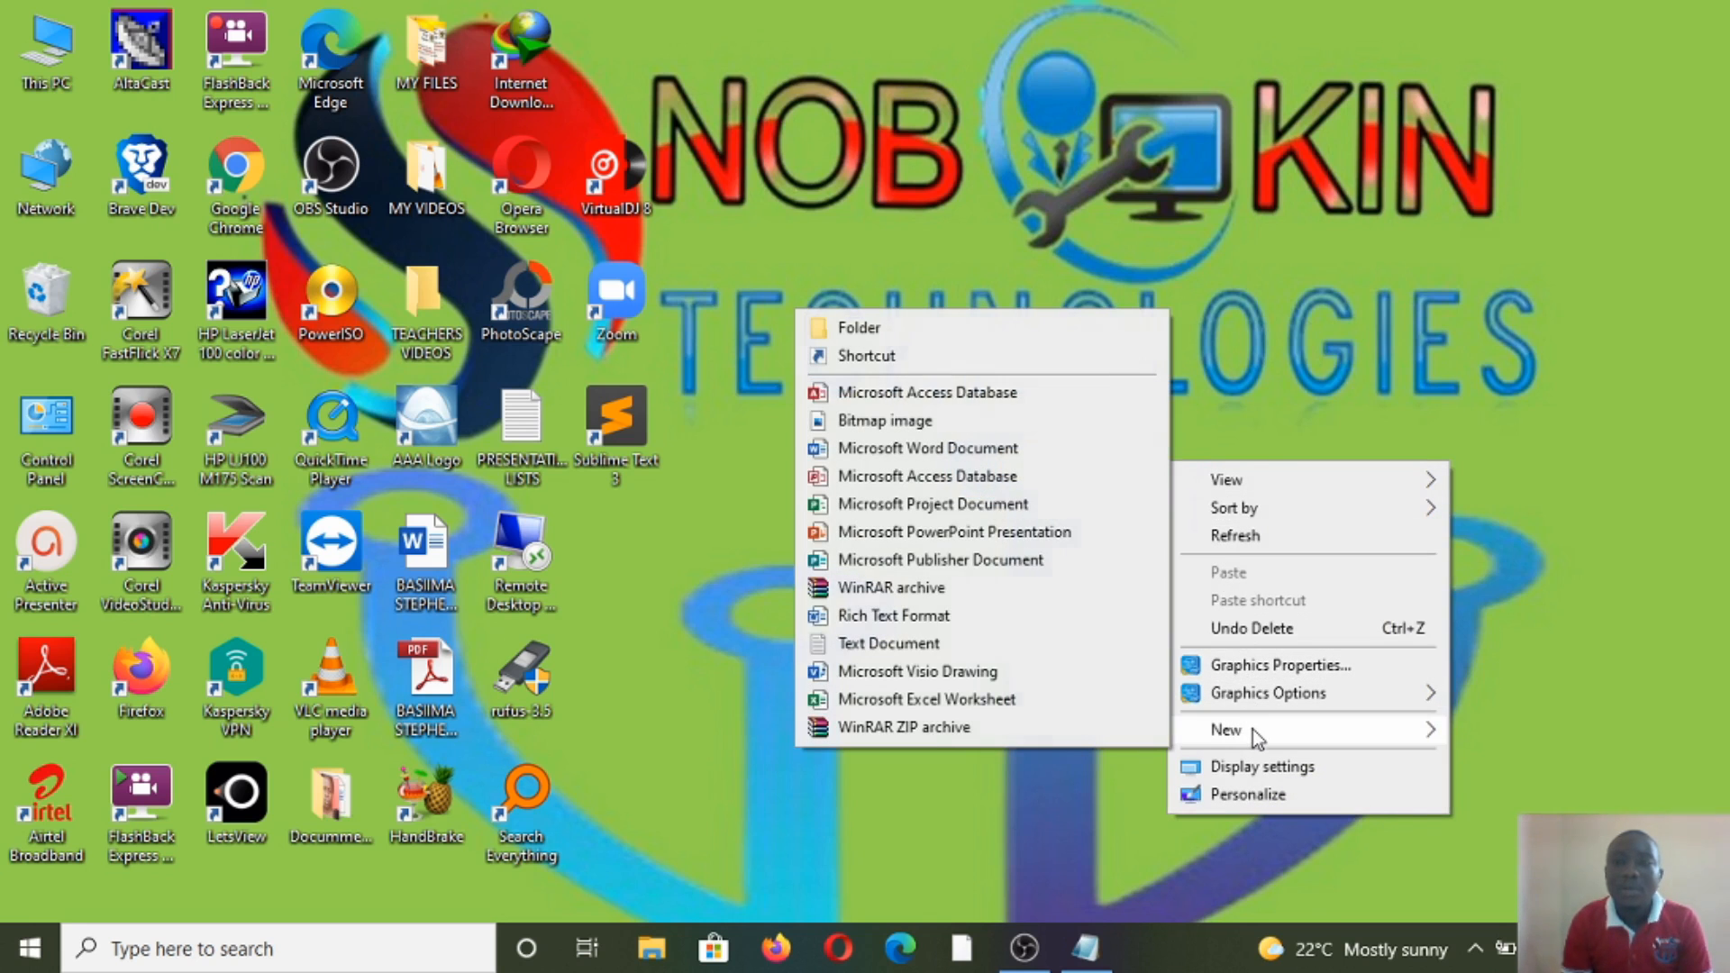
click(895, 329)
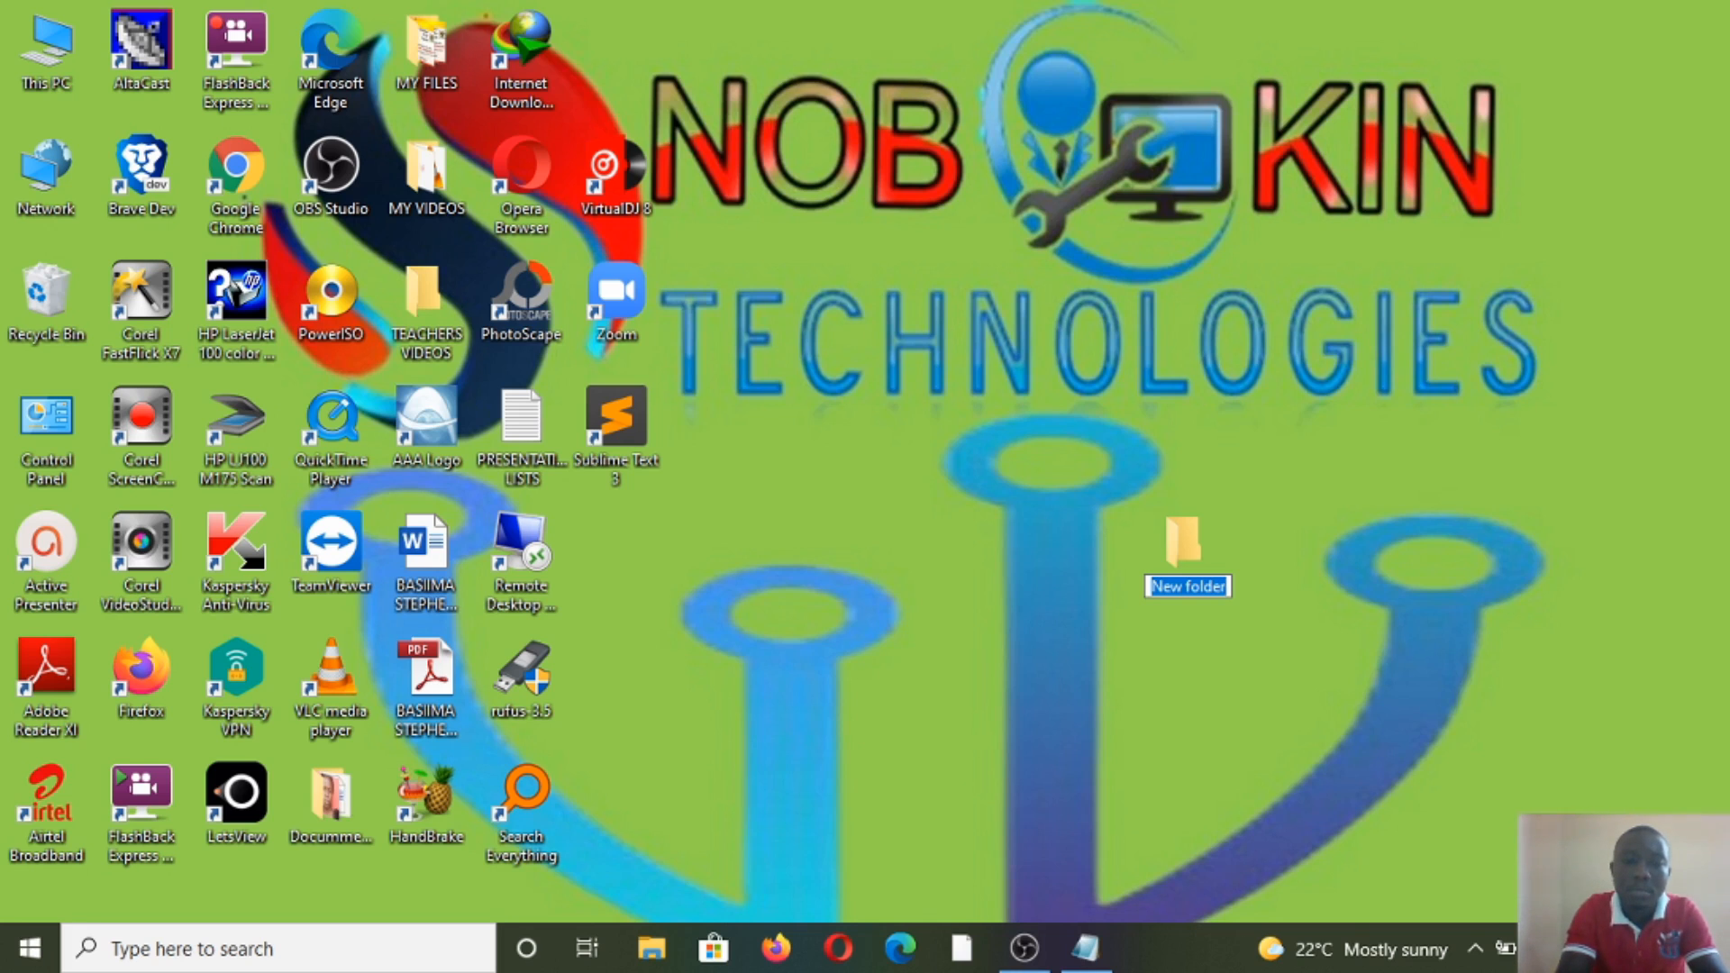
text(FORM)
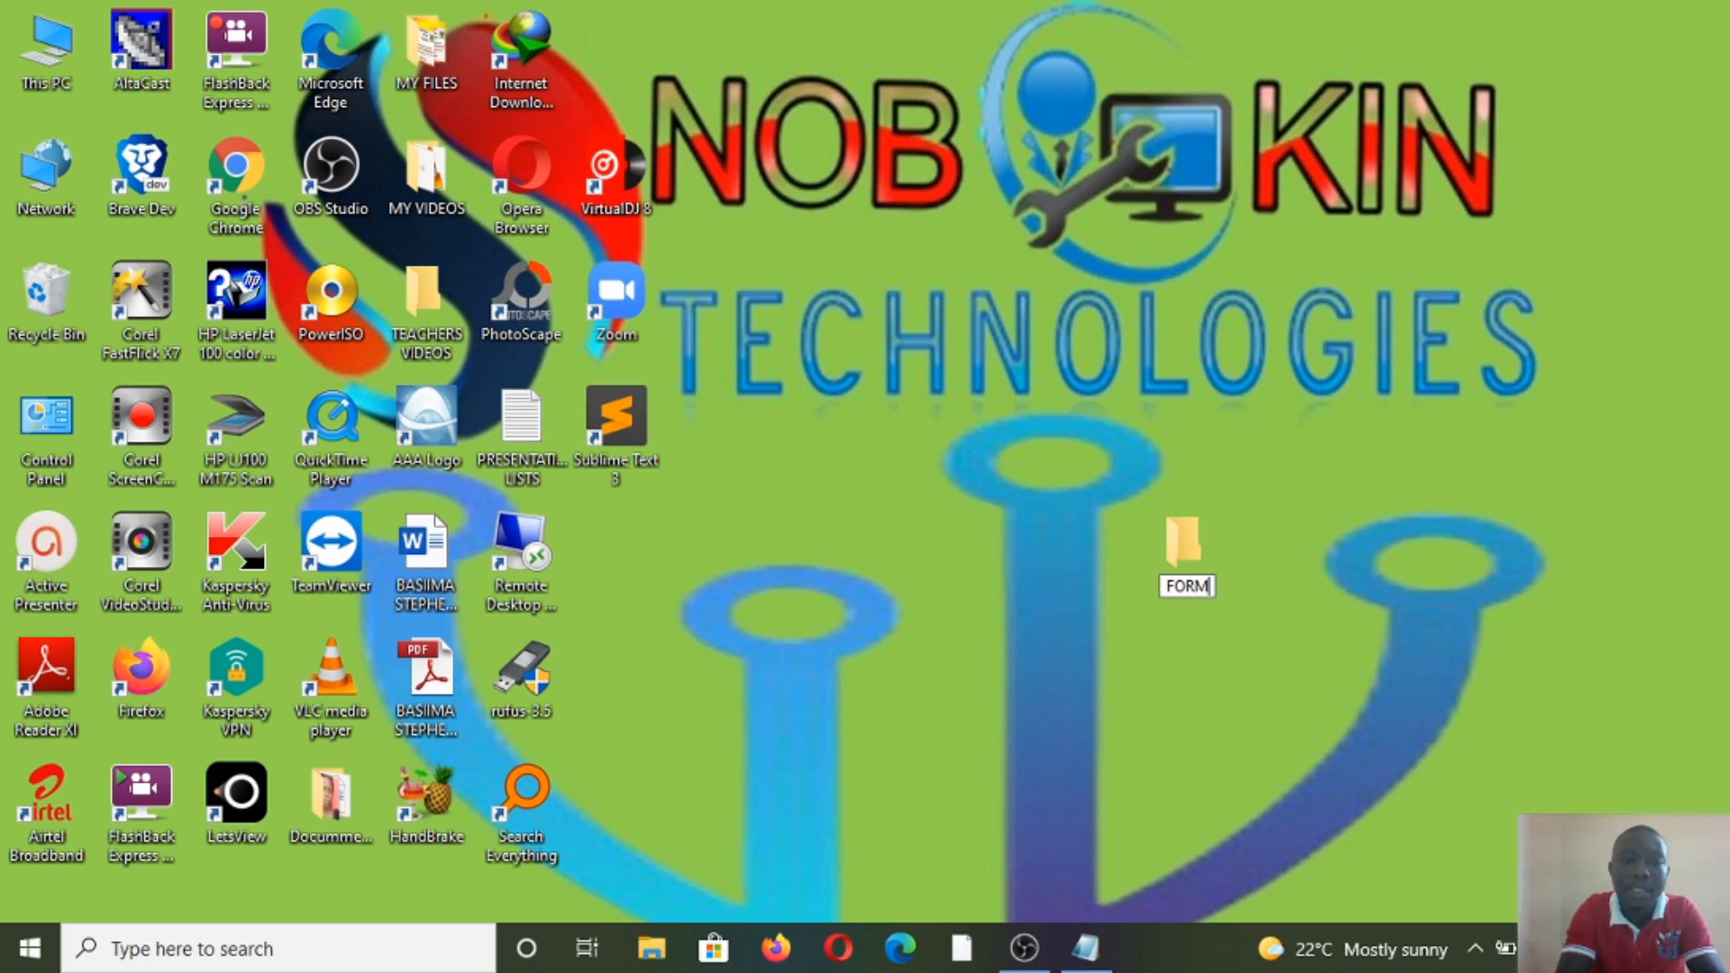
text(ATING TOOL)
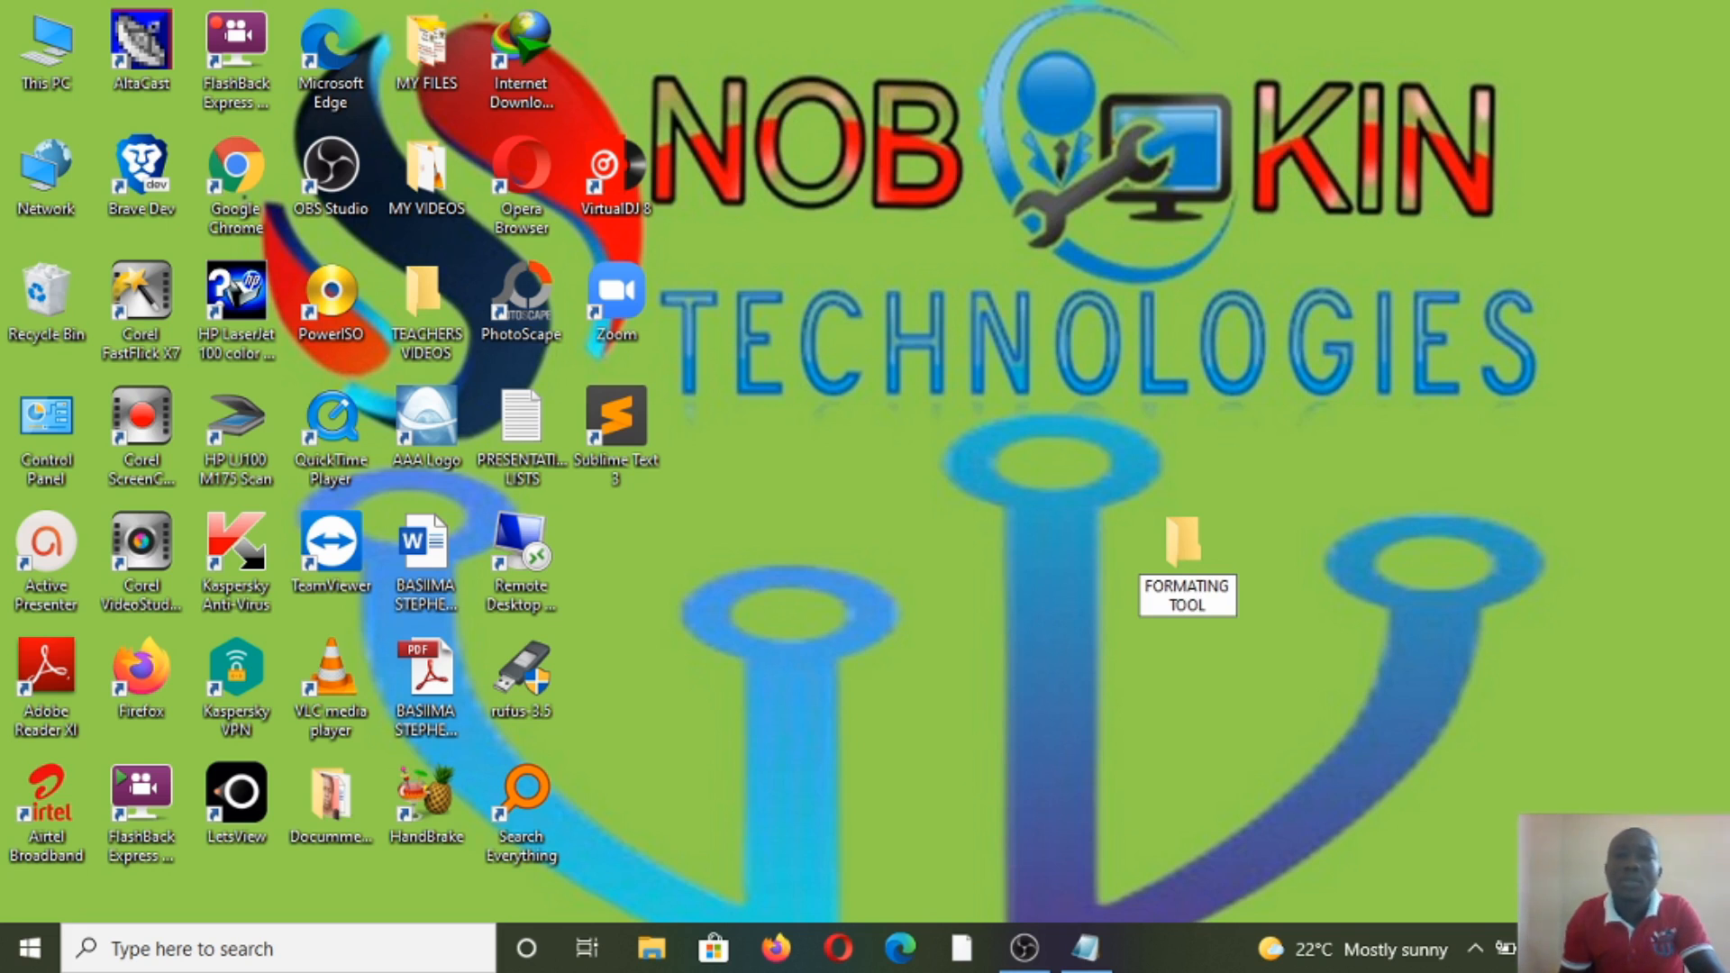
key(Return)
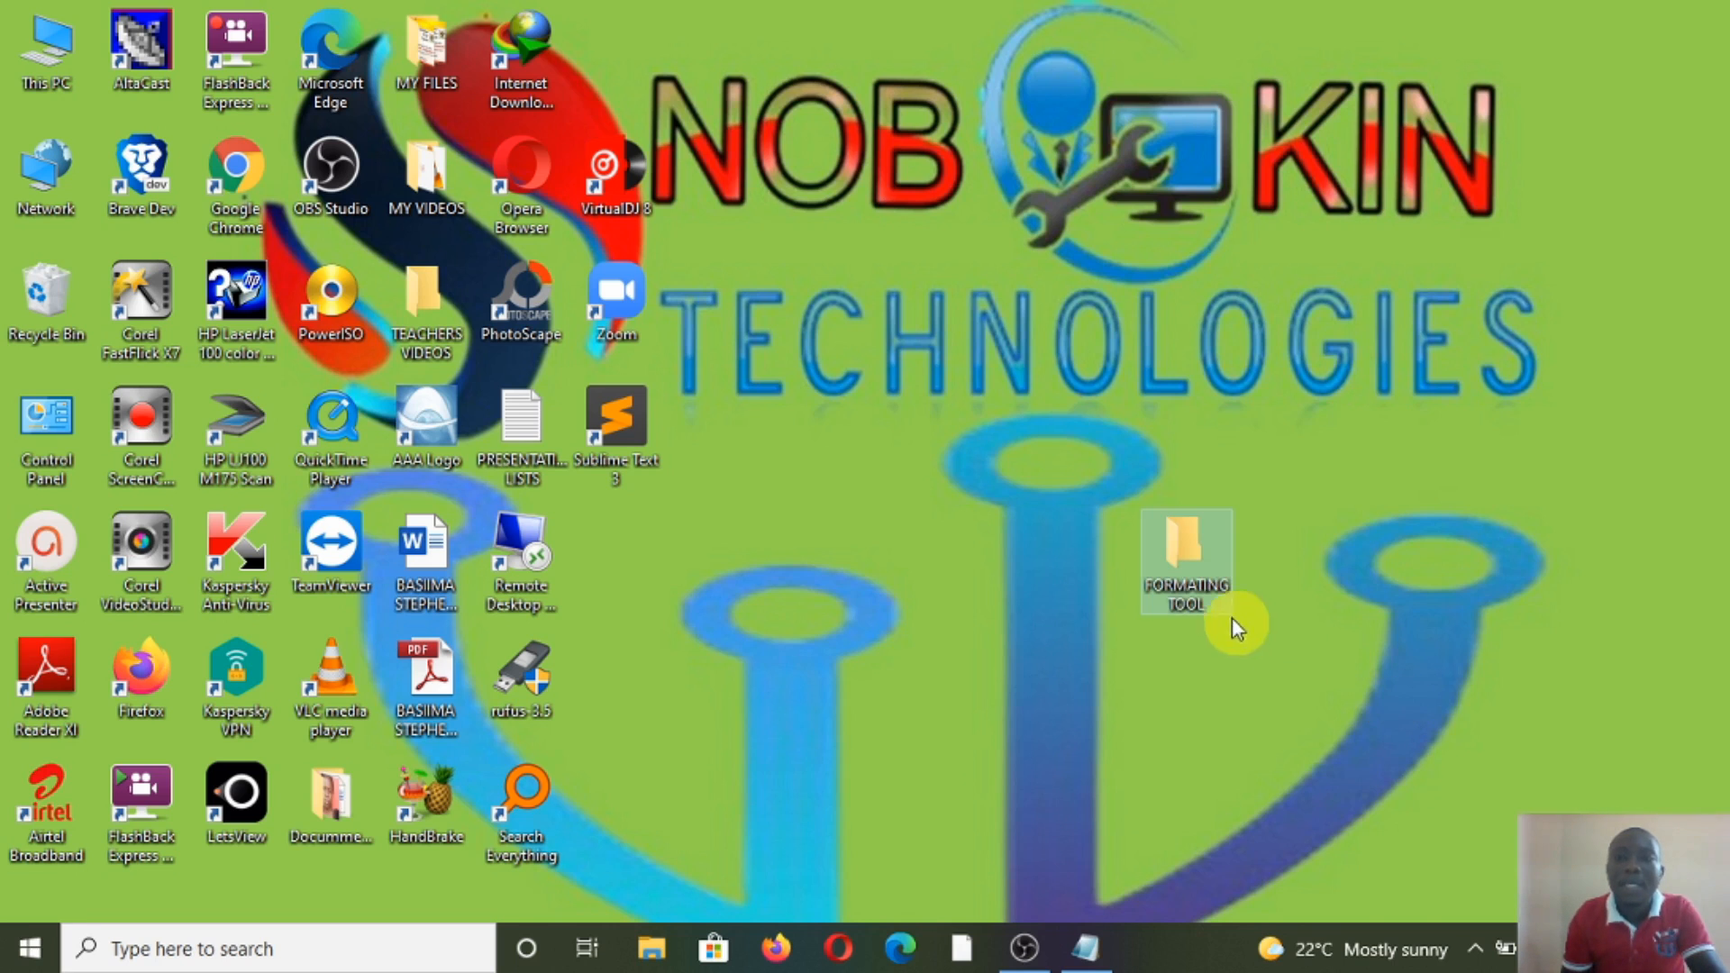
Step: Open the FORMATING TOOL folder and create a new Microsoft Word document in it
double_click(1188, 569)
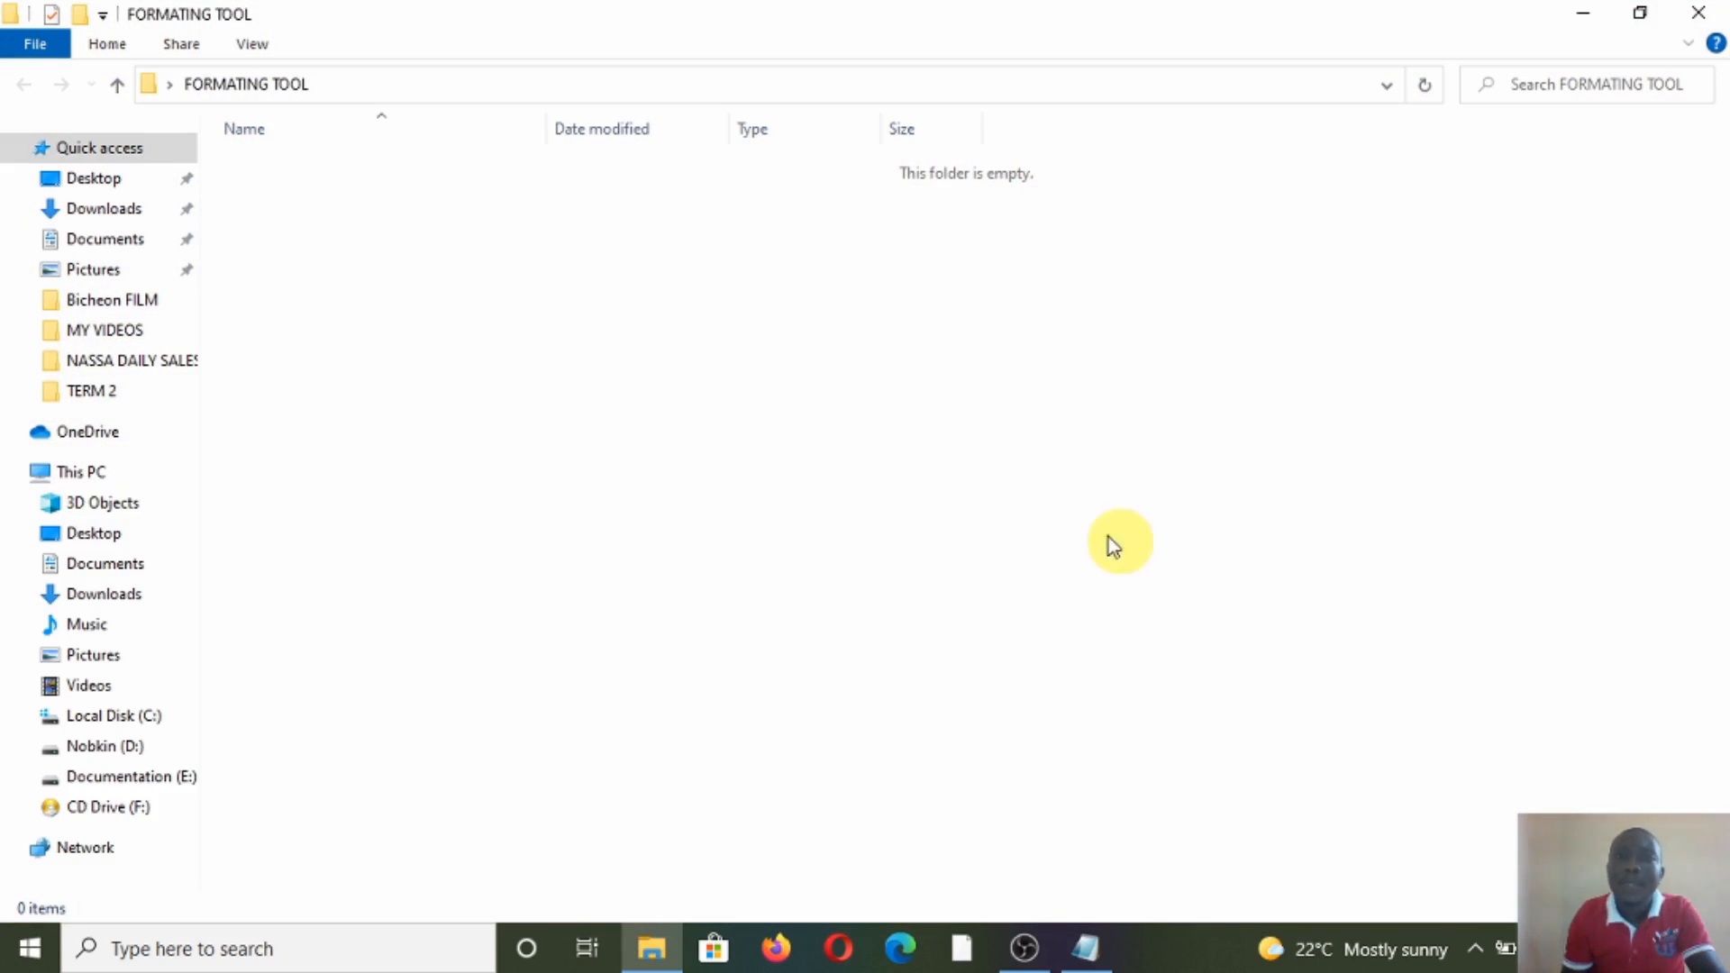
right_click(931, 266)
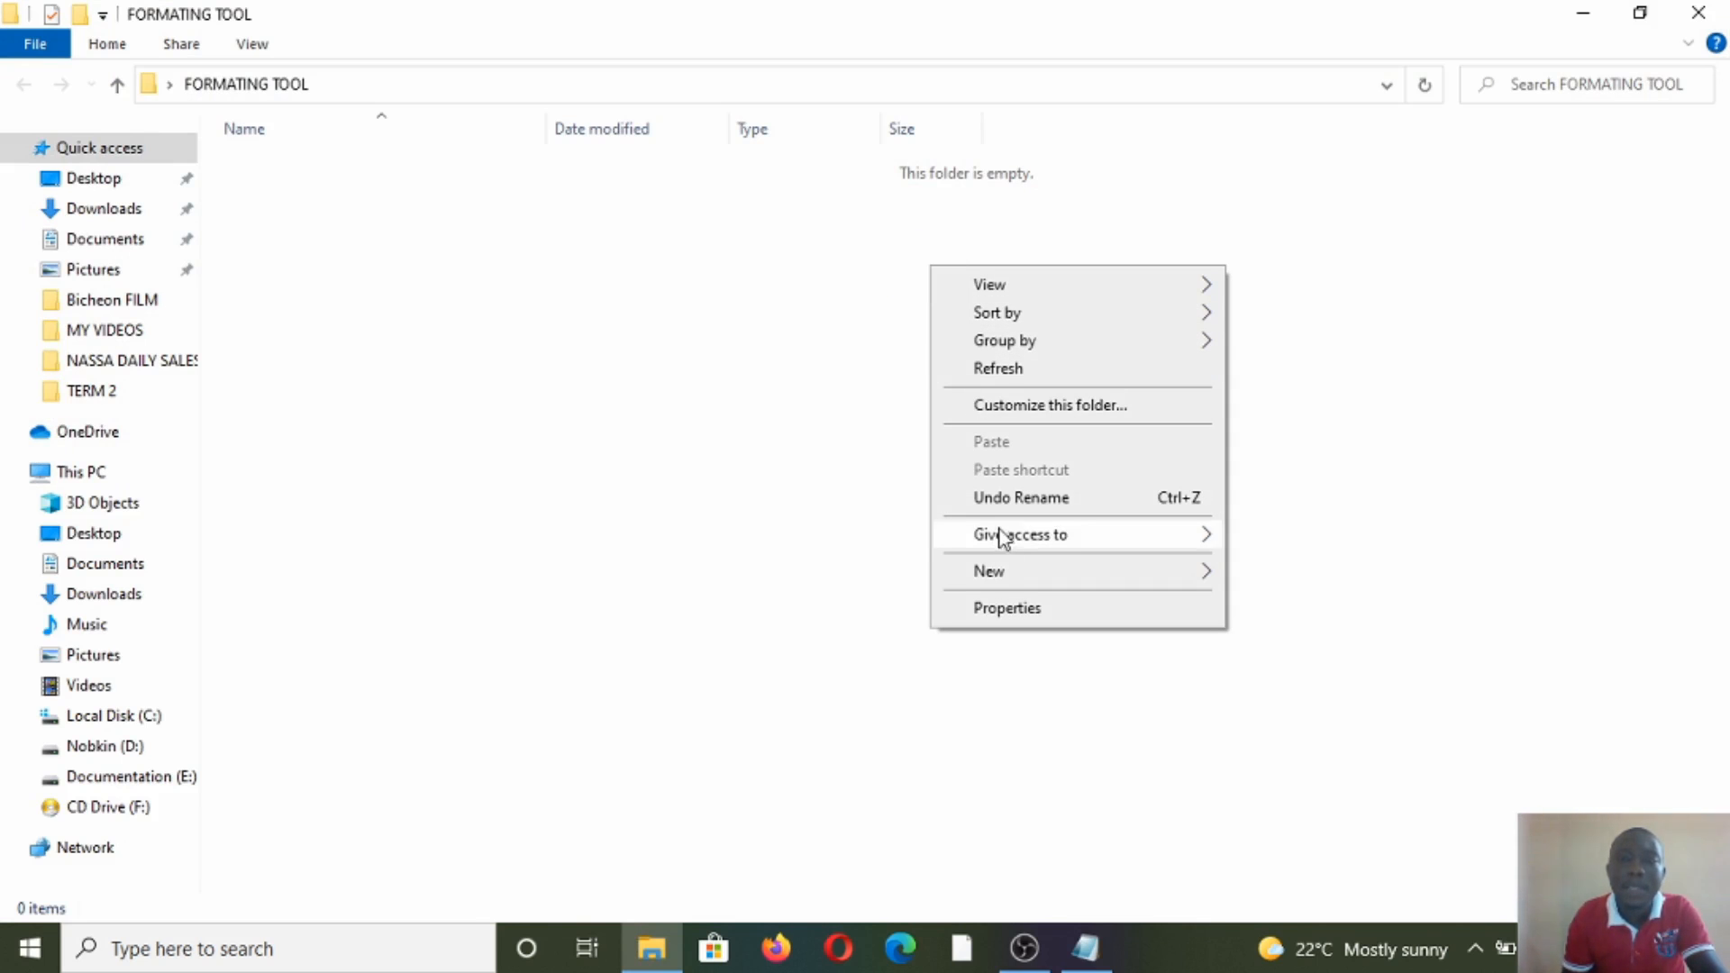
mouse_move(1002, 573)
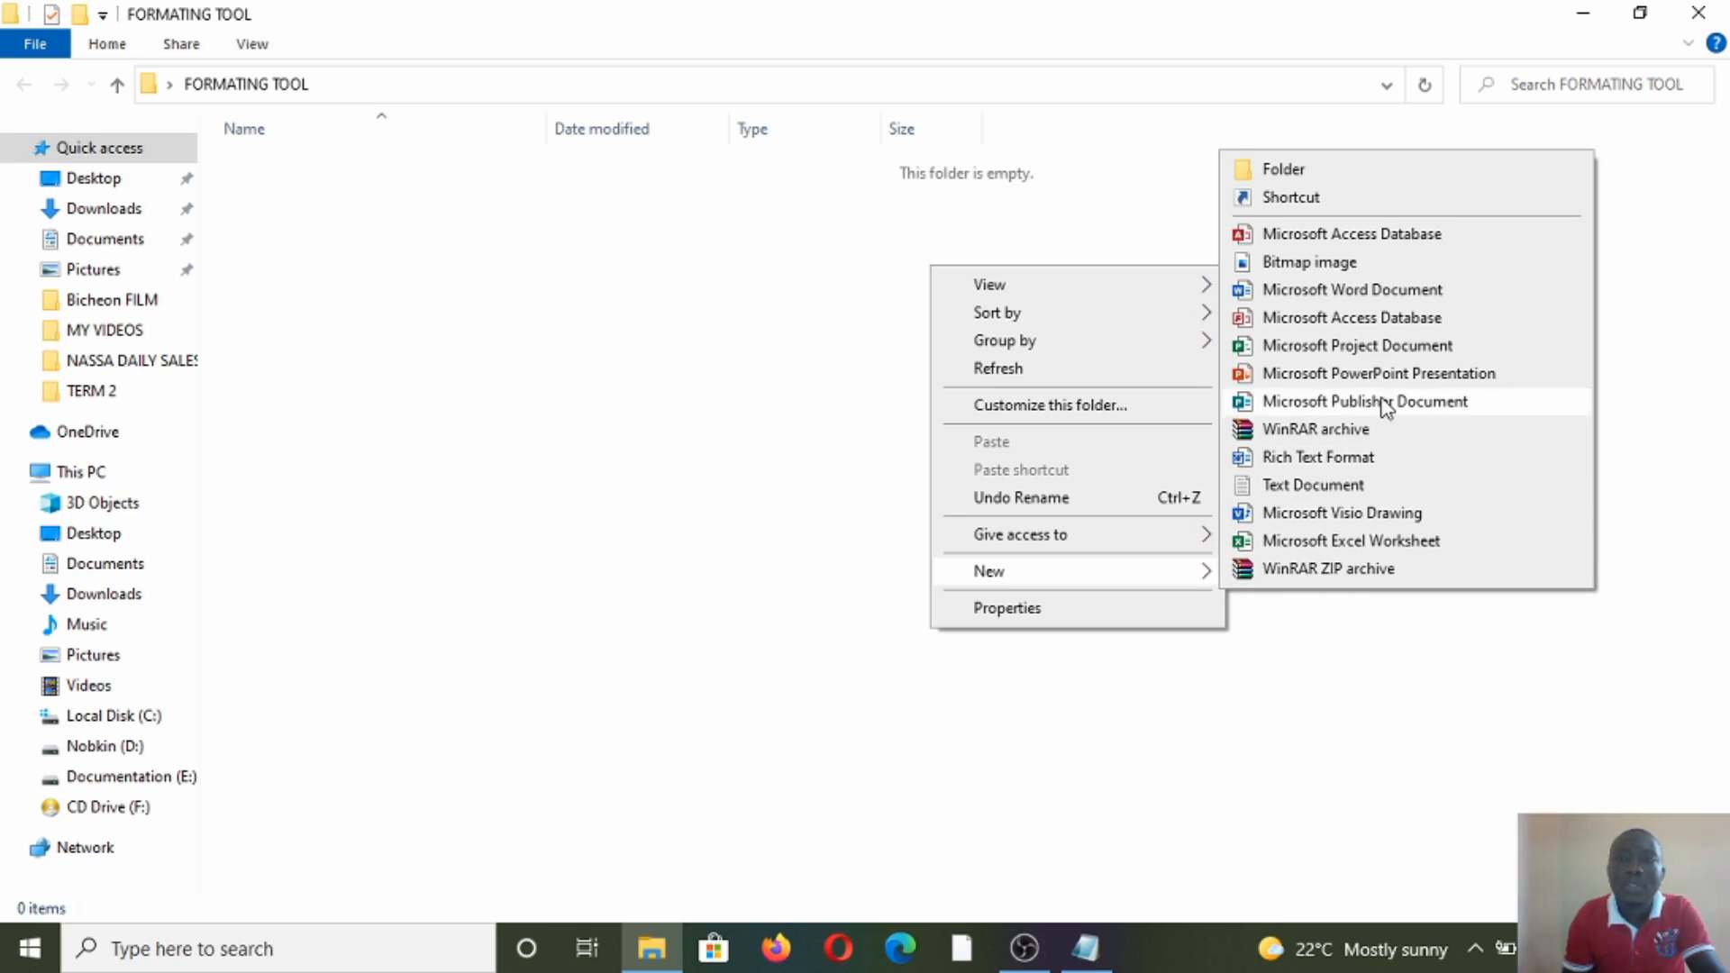
click(1385, 298)
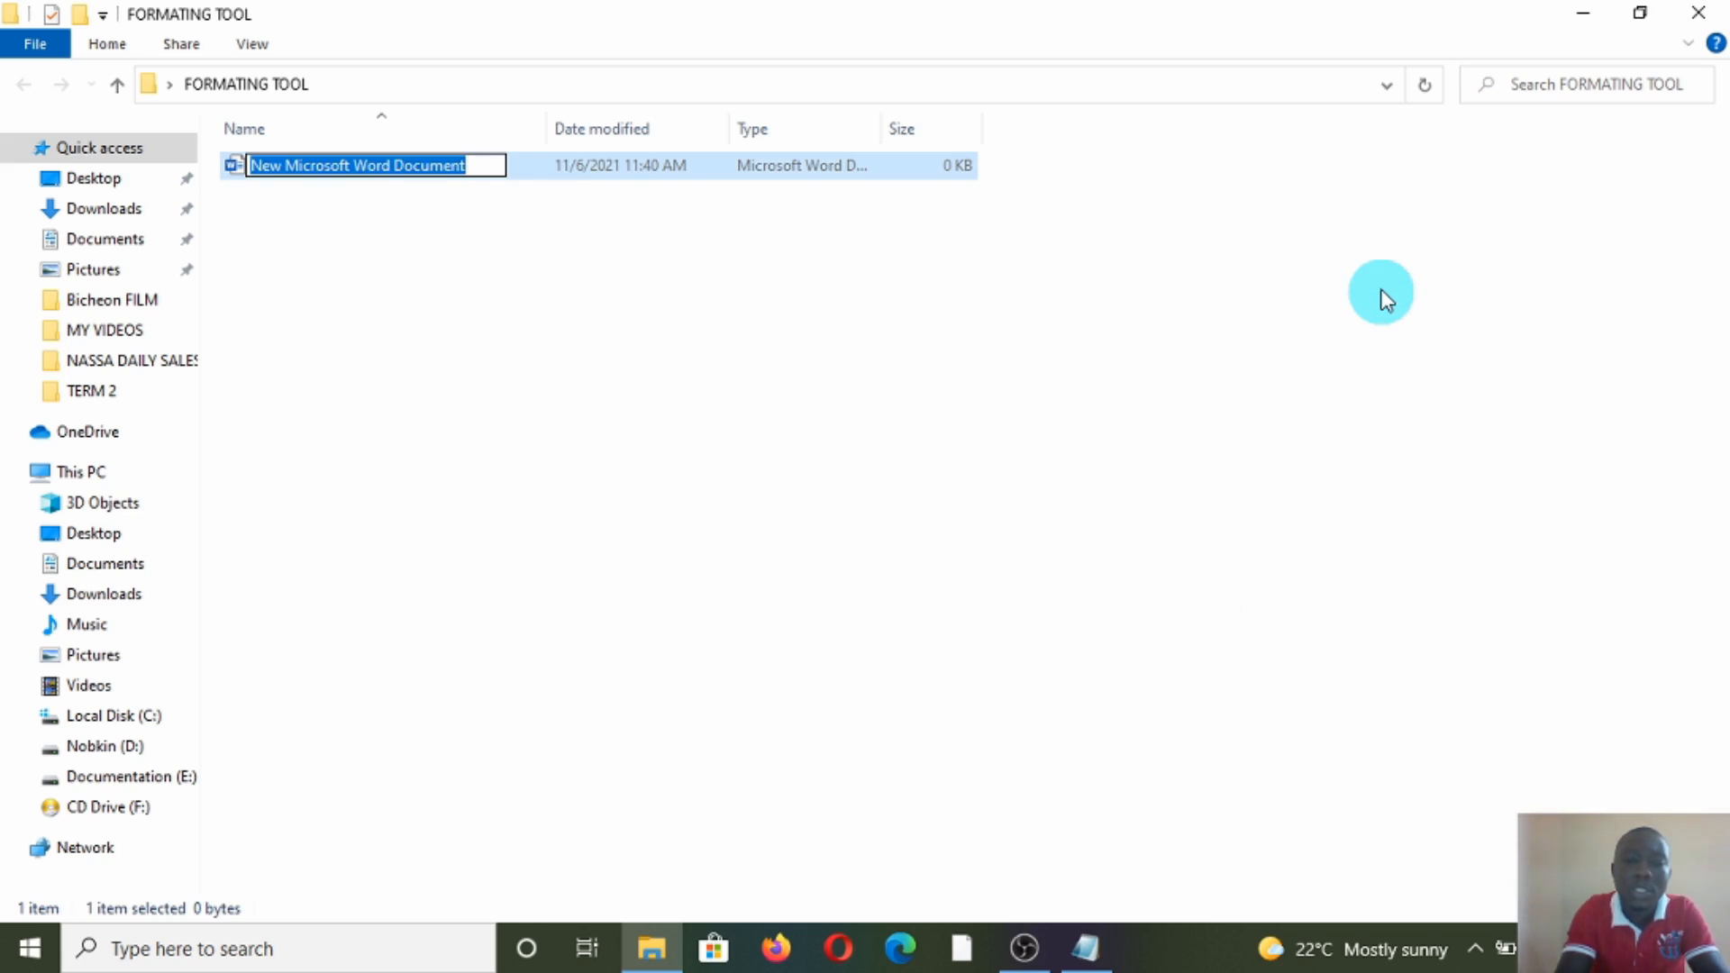
text(LESSON 1)
key(BackSpace)
key(BackSpace)
key(BackSpace)
key(BackSpace)
key(BackSpace)
key(BackSpace)
key(BackSpace)
key(BackSpace)
Step: Name the new Word document HOW TO USE FORMATING TOOLS IN WORD
text(HOW TO USE FOA)
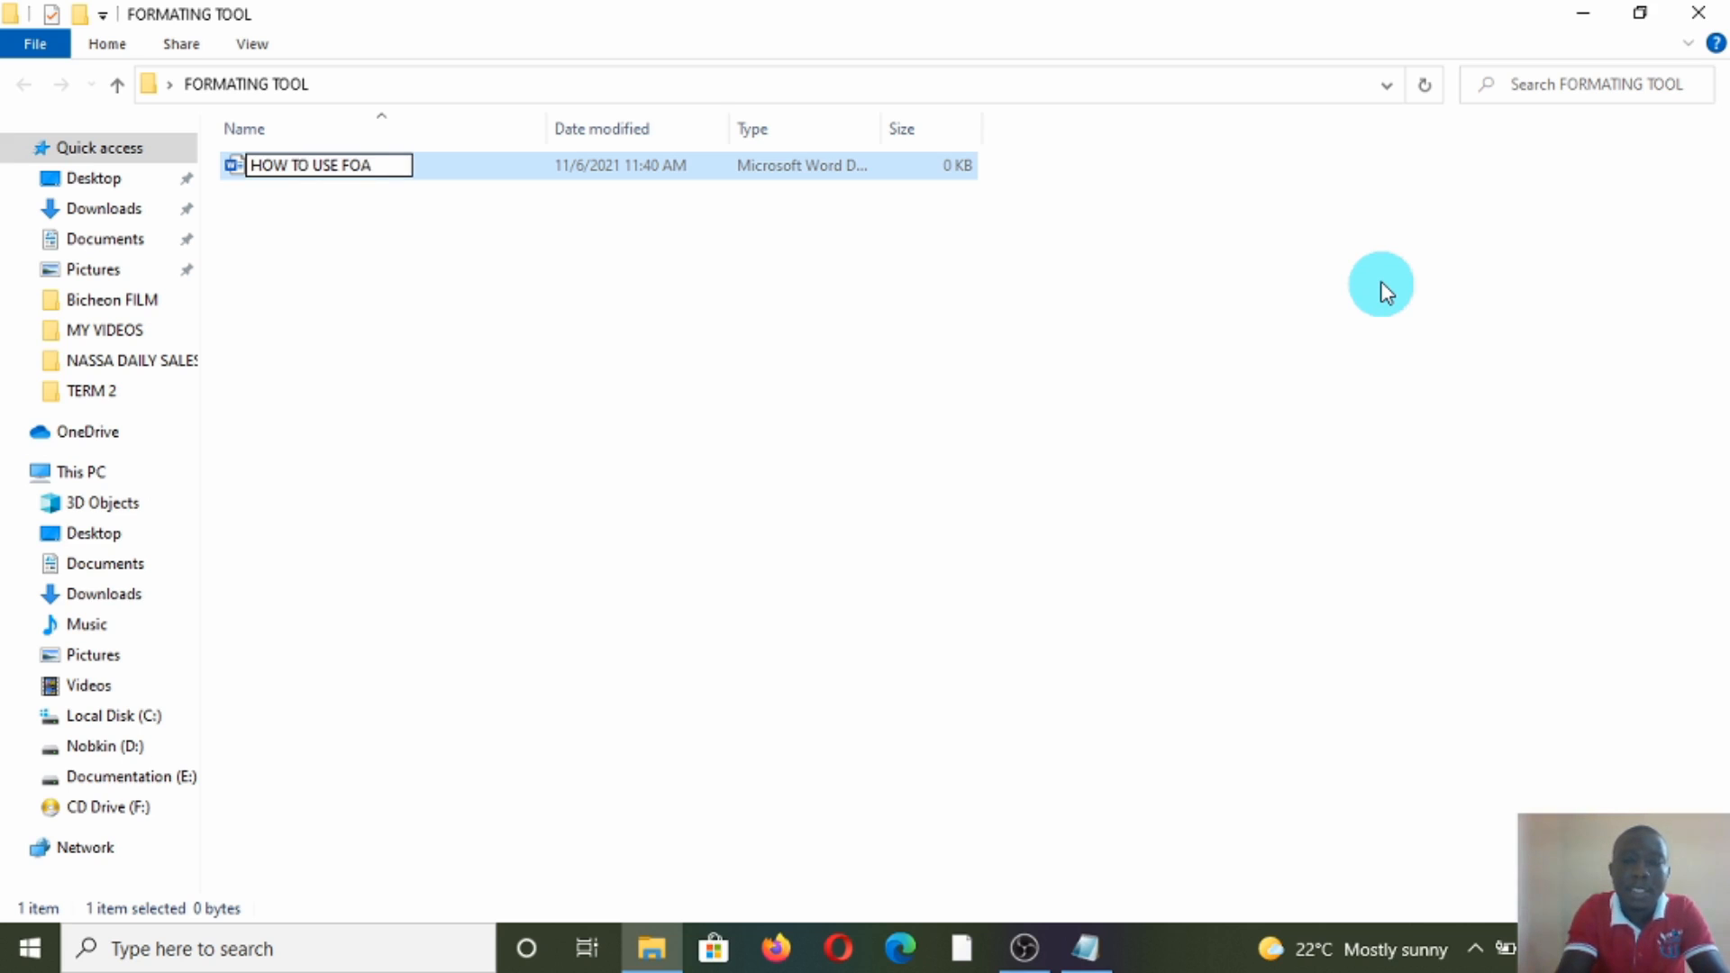
key(BackSpace)
text(RMATING TOOL)
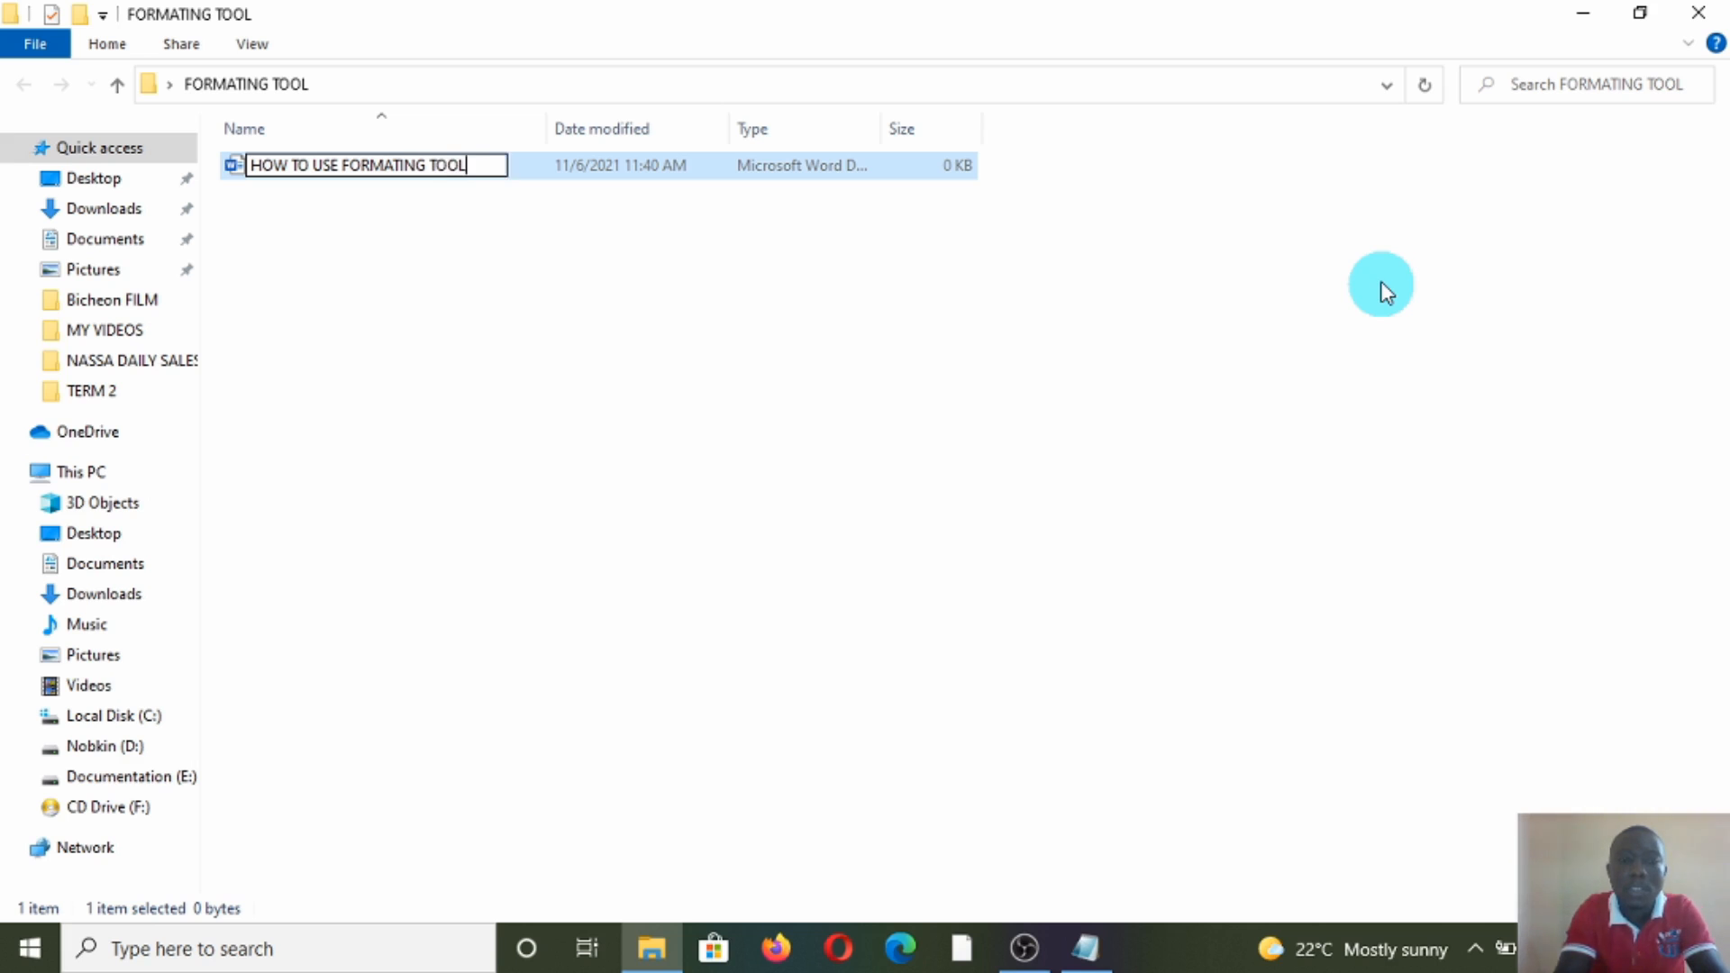
text(S IN WORD)
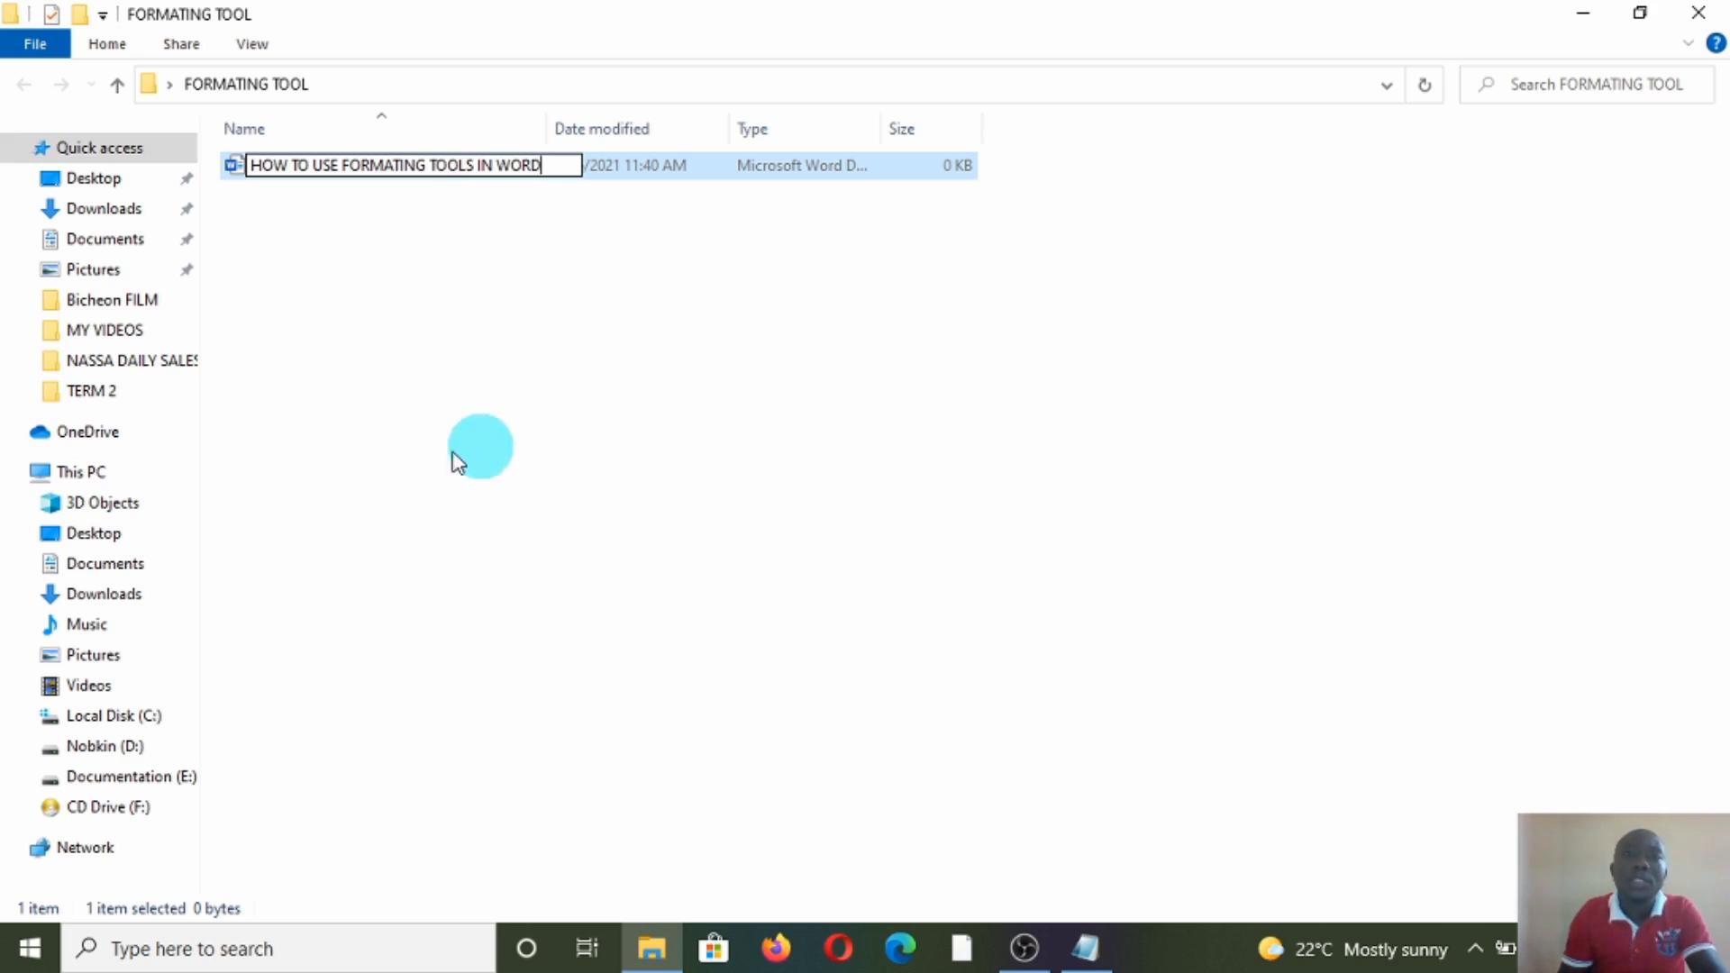
click(434, 459)
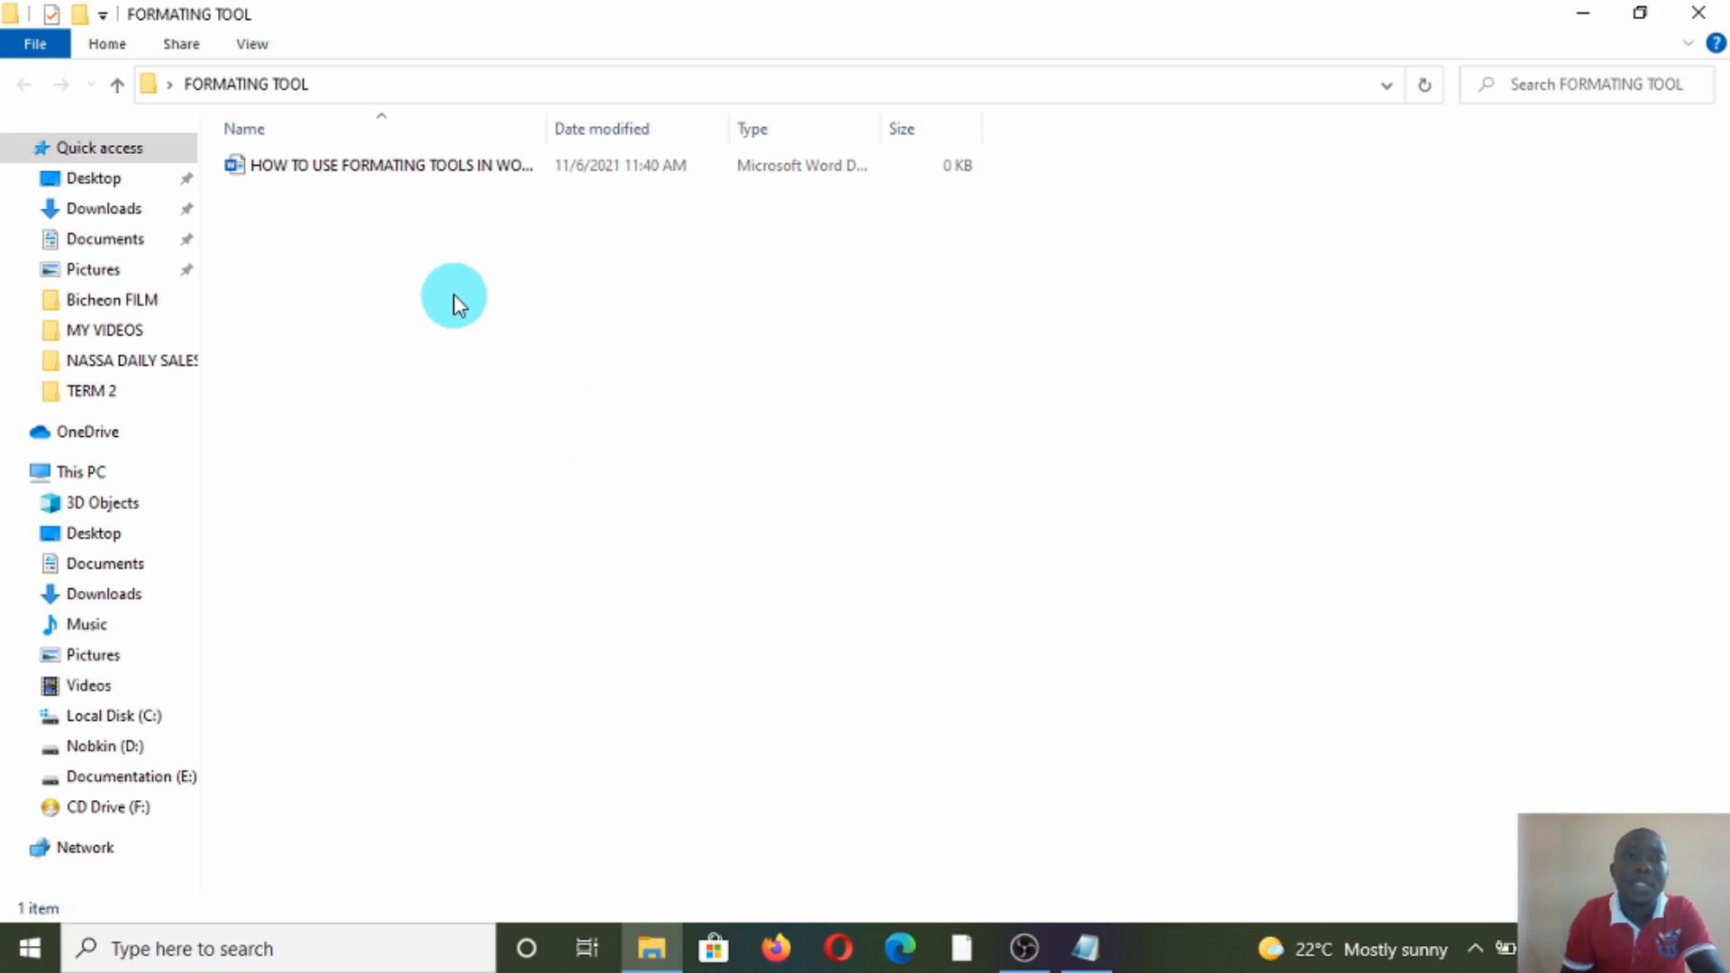
Step: Open the HOW TO USE FORMATING TOOLS IN WORD document in Word and close the folder window
click(463, 167)
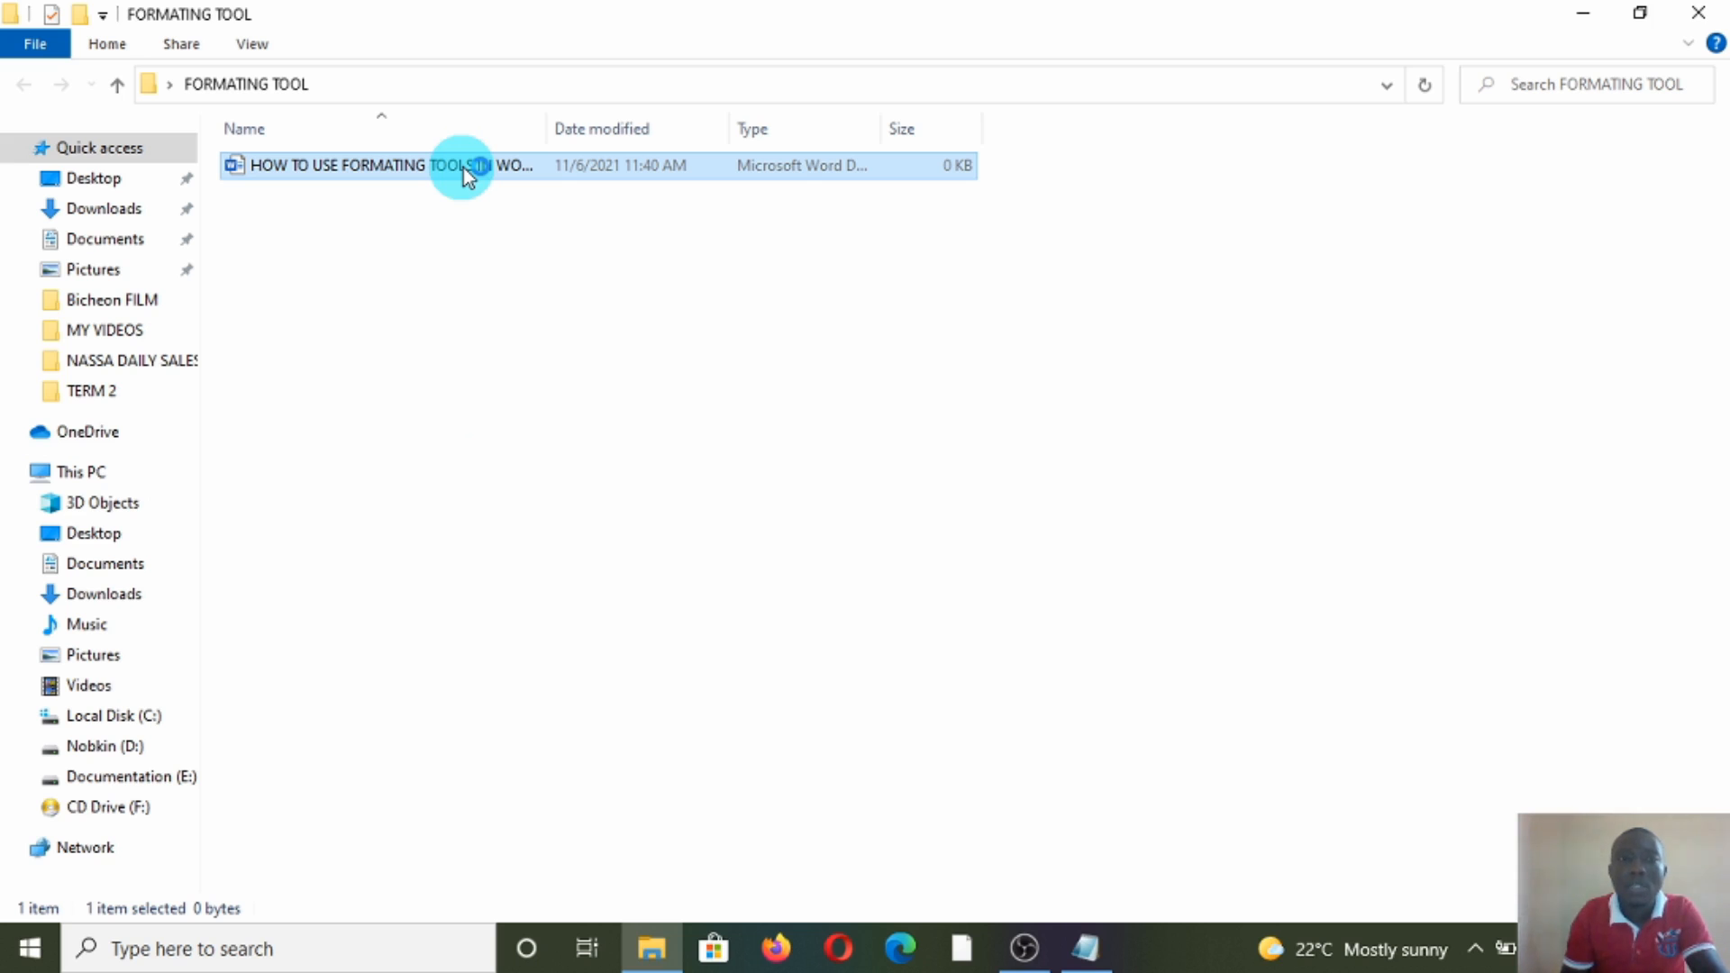
double_click(463, 168)
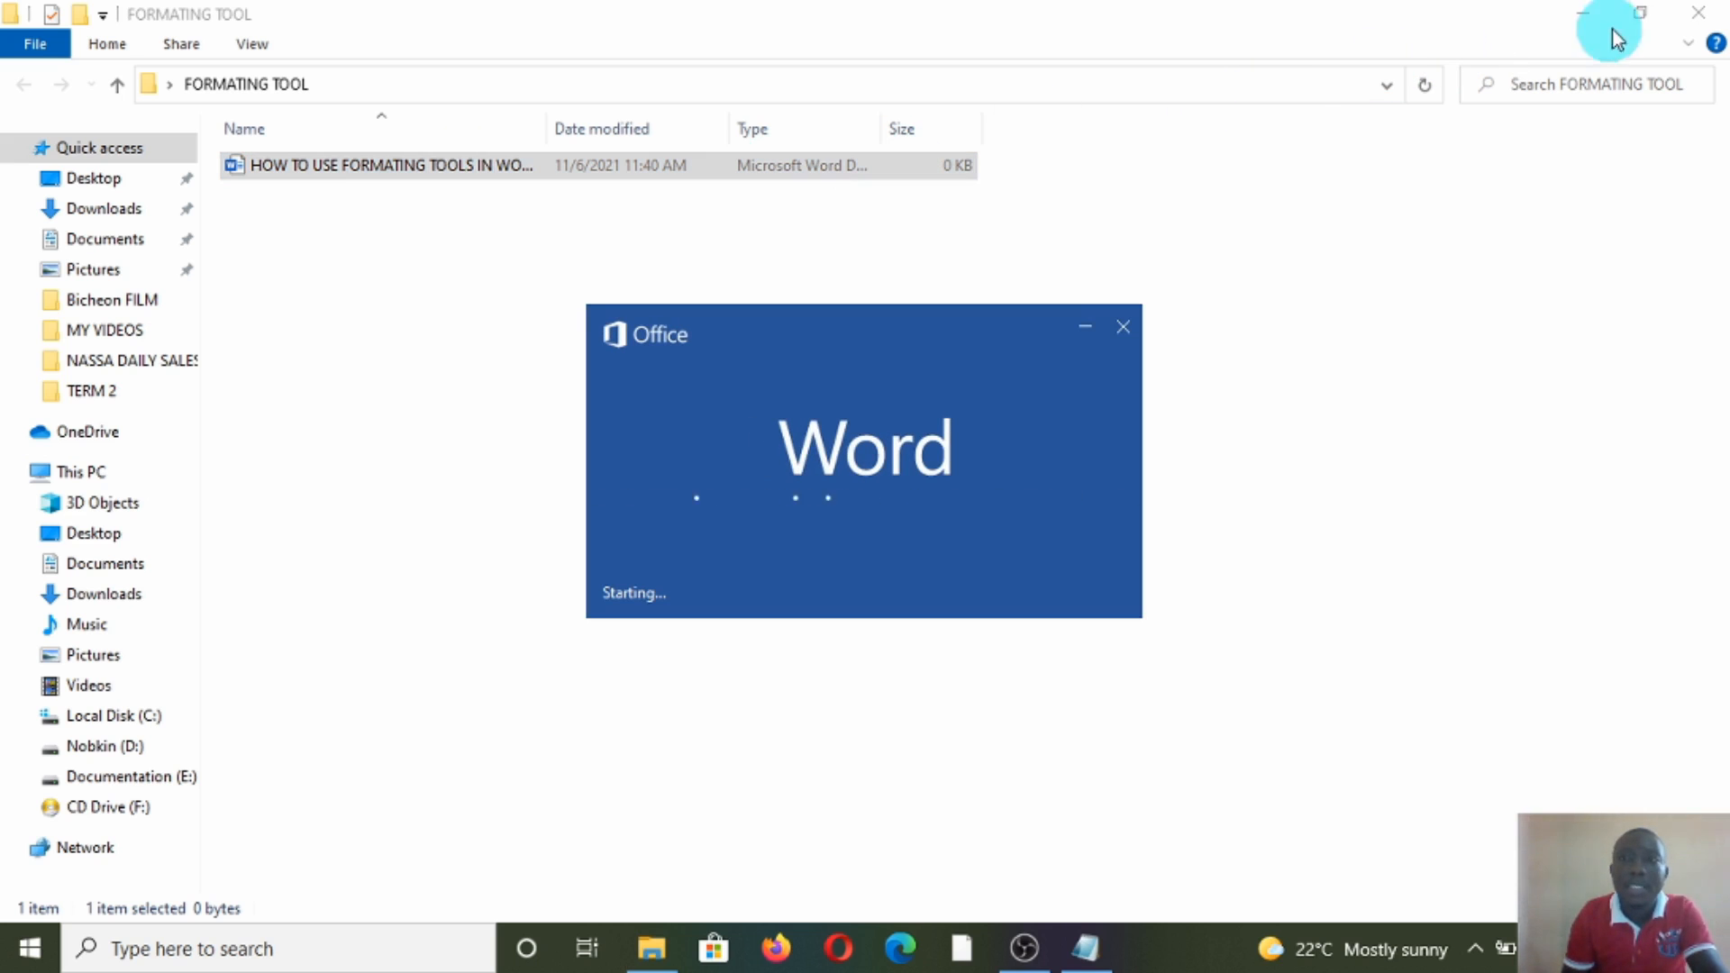
click(1698, 14)
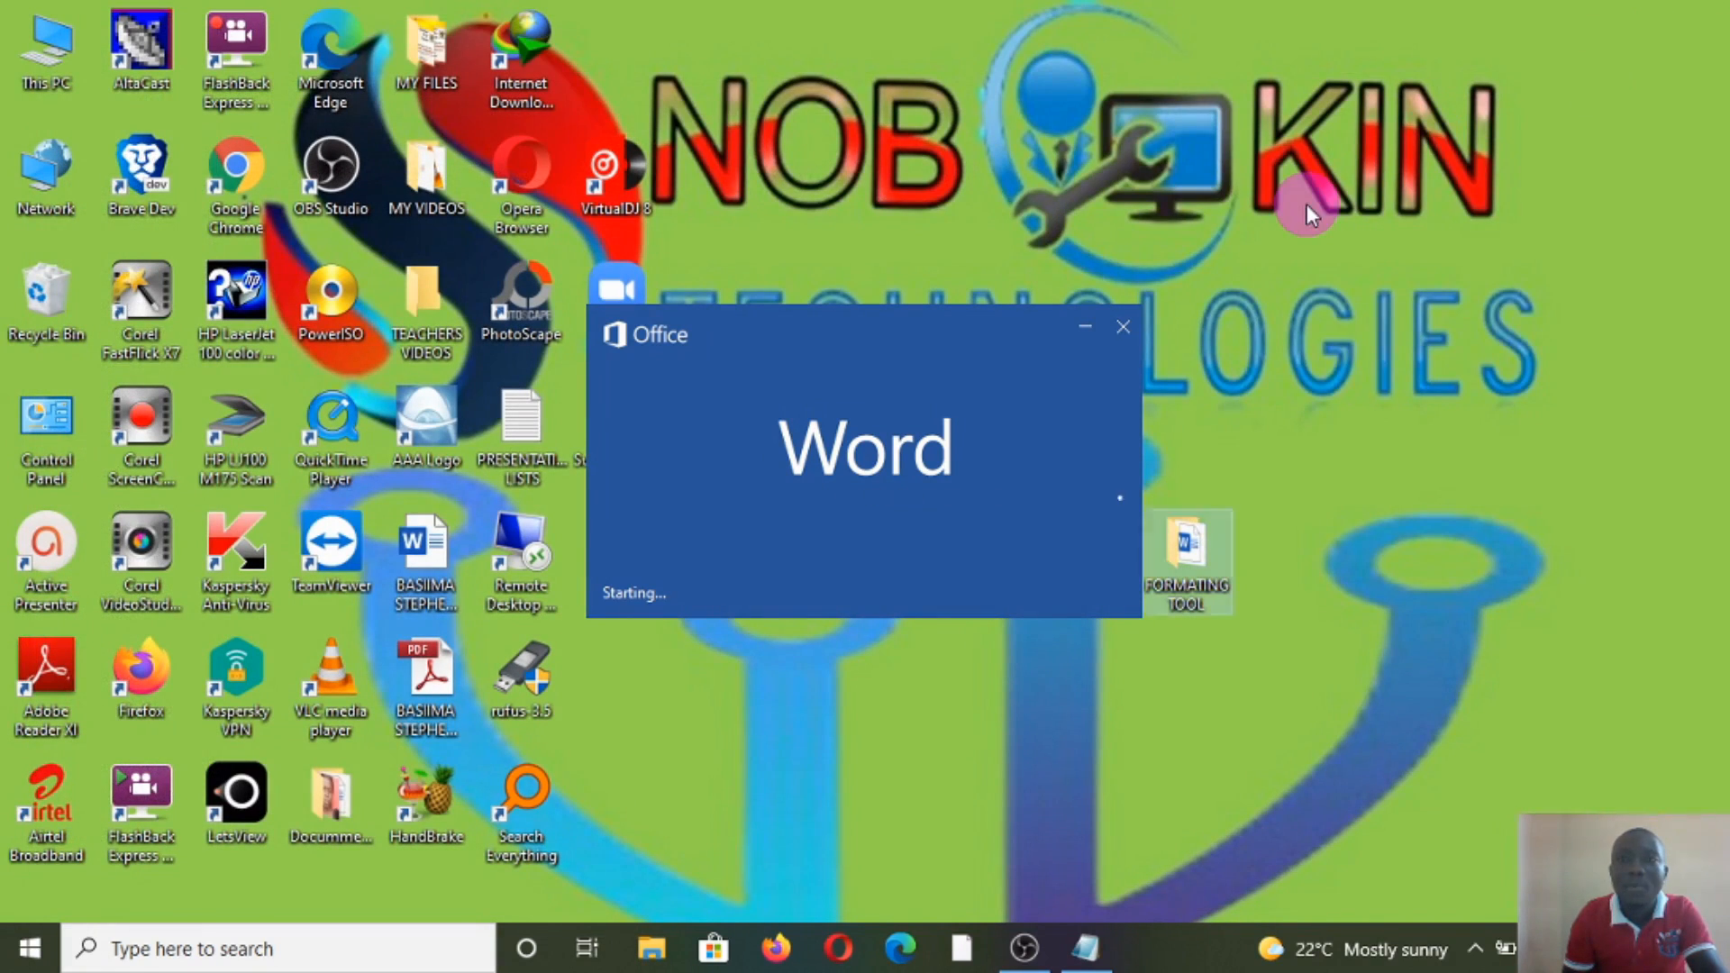
right_click(1306, 203)
click(1351, 287)
right_click(1338, 186)
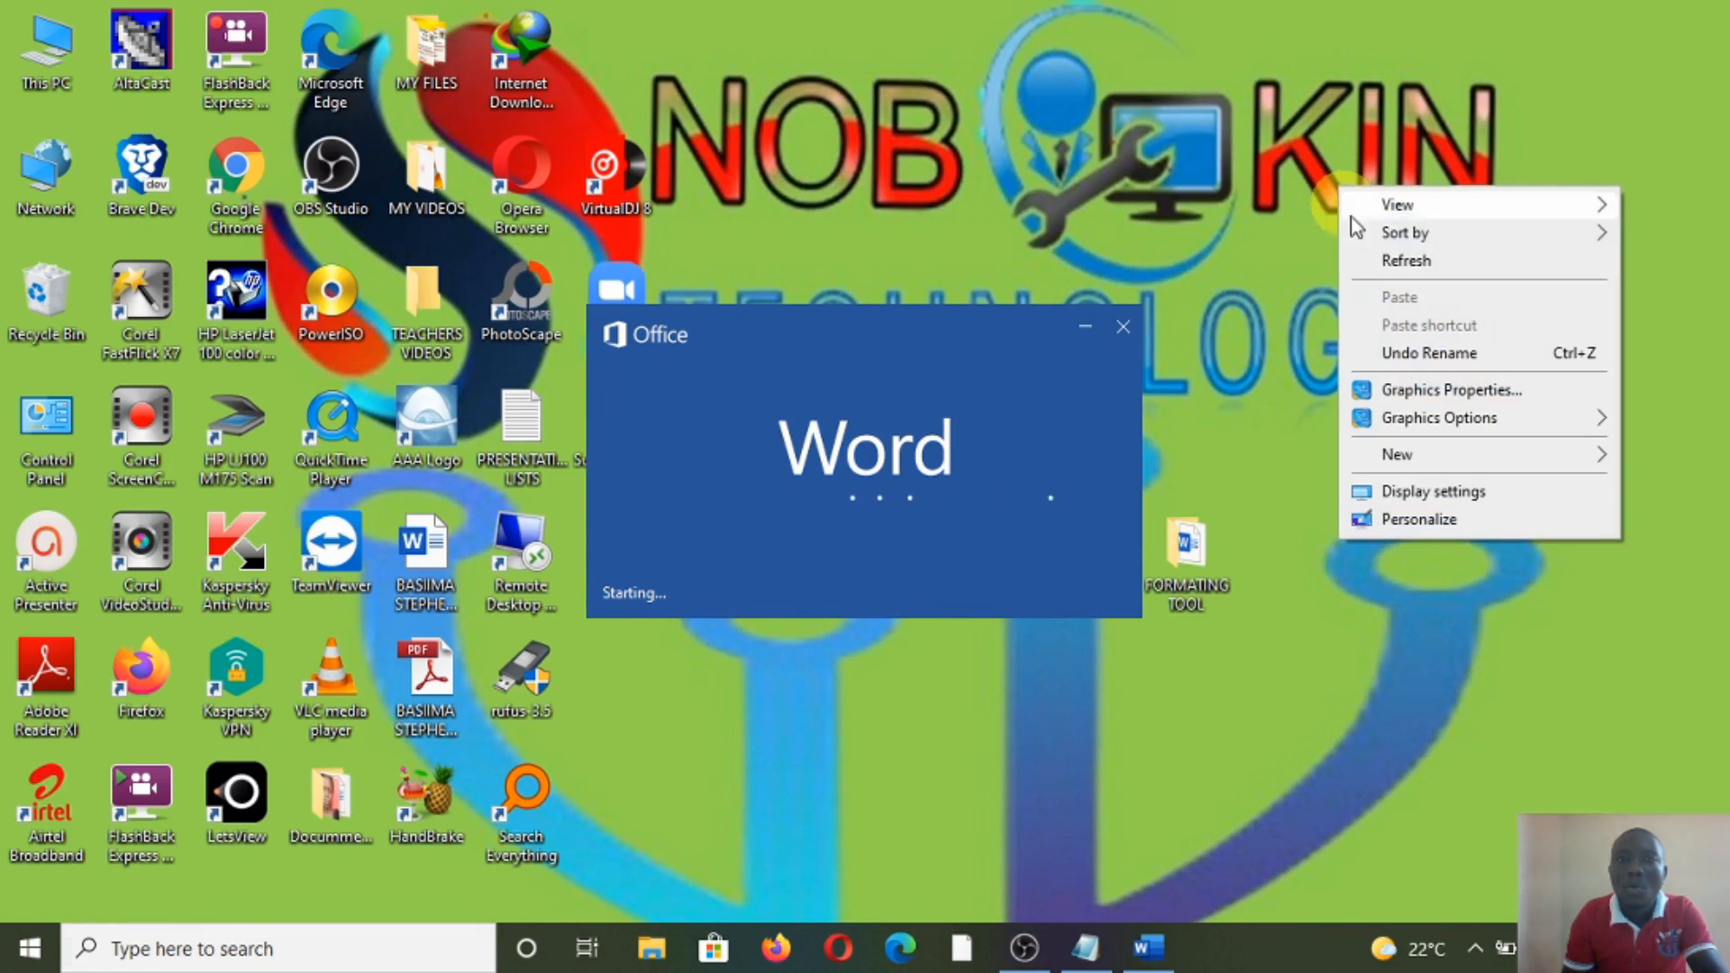
click(1381, 261)
right_click(1411, 194)
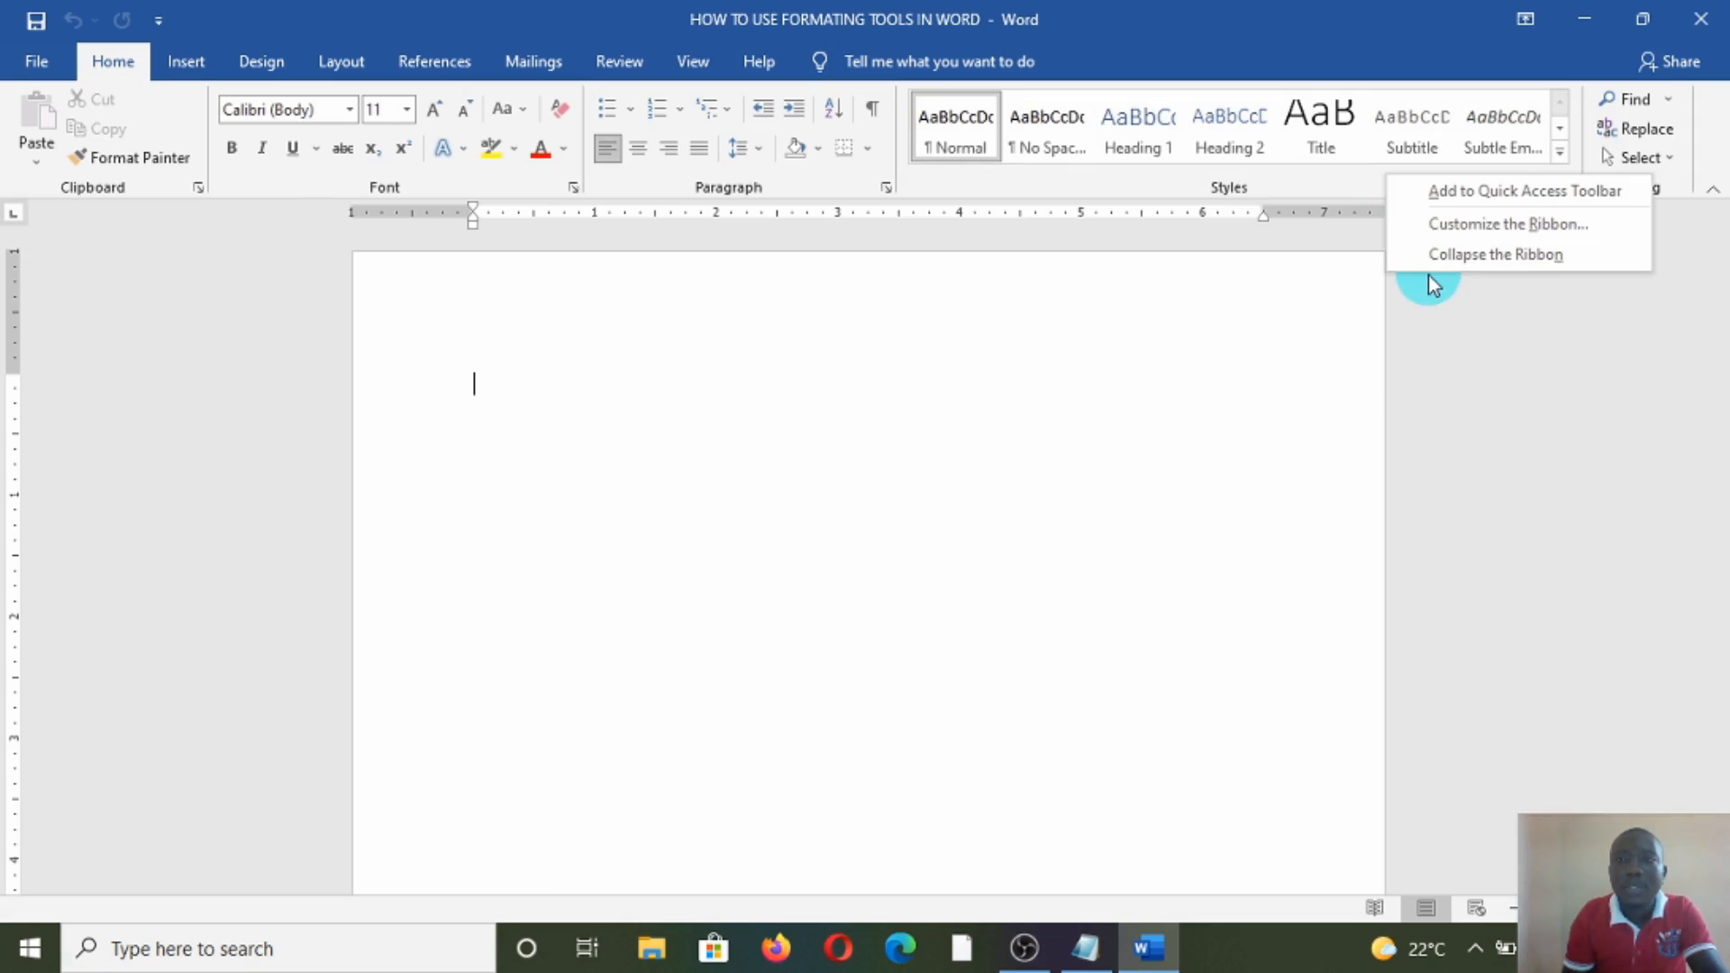
click(1337, 383)
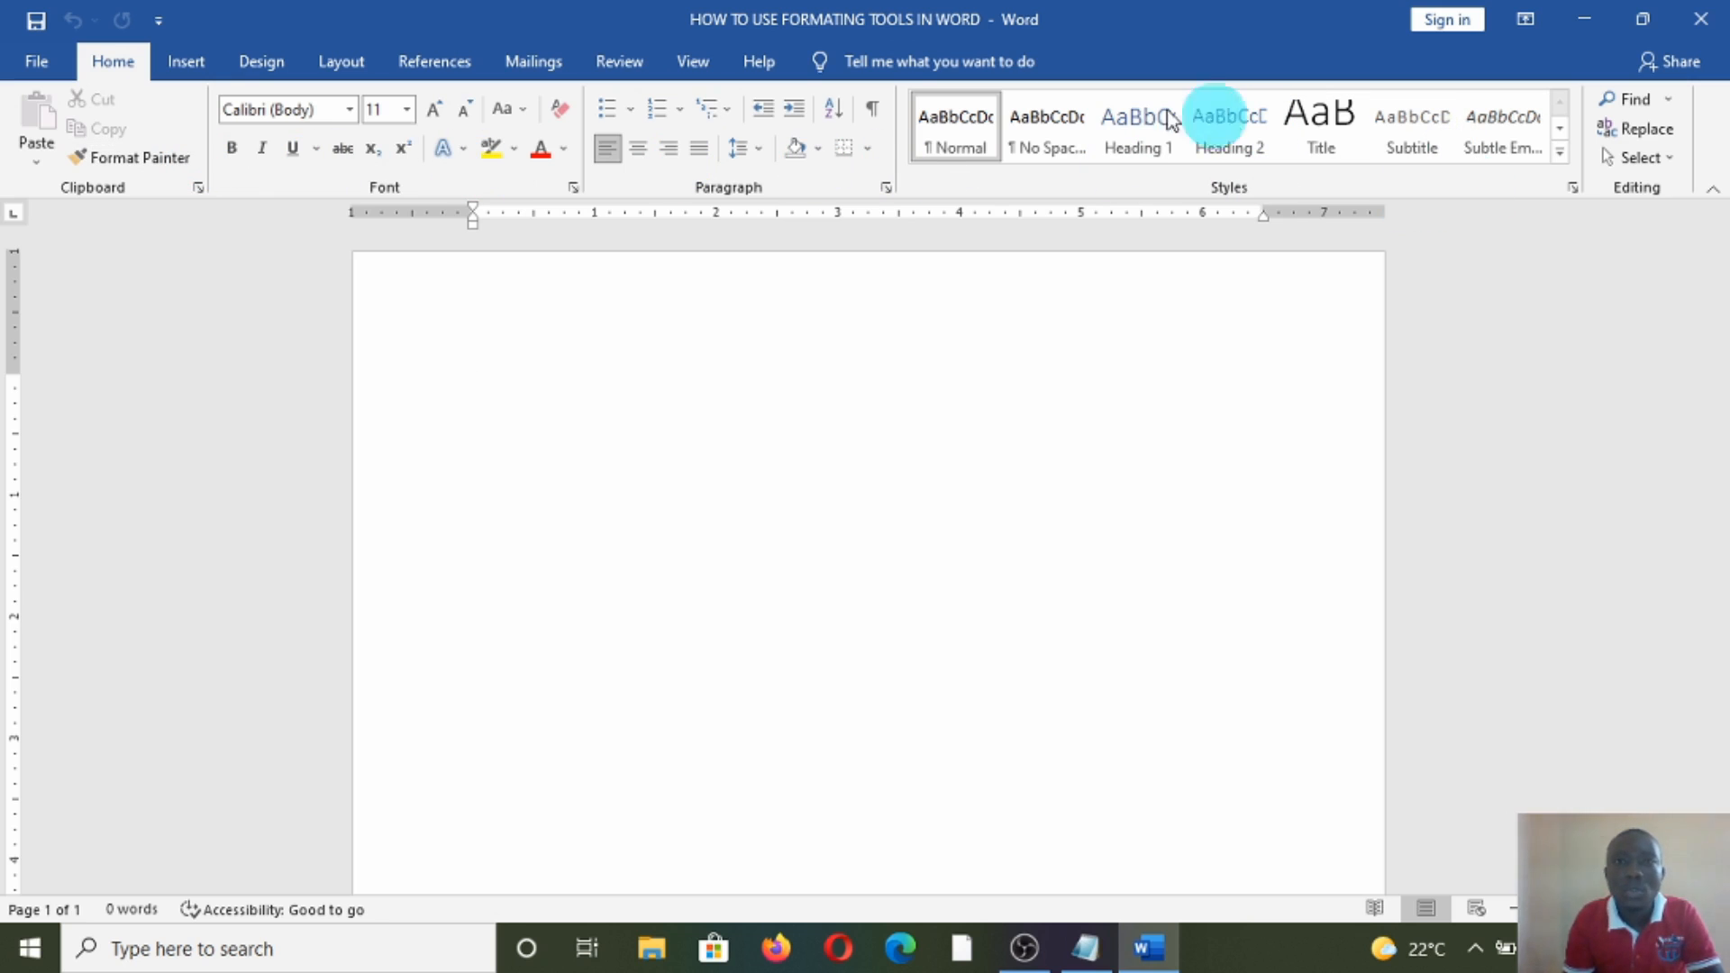
click(187, 62)
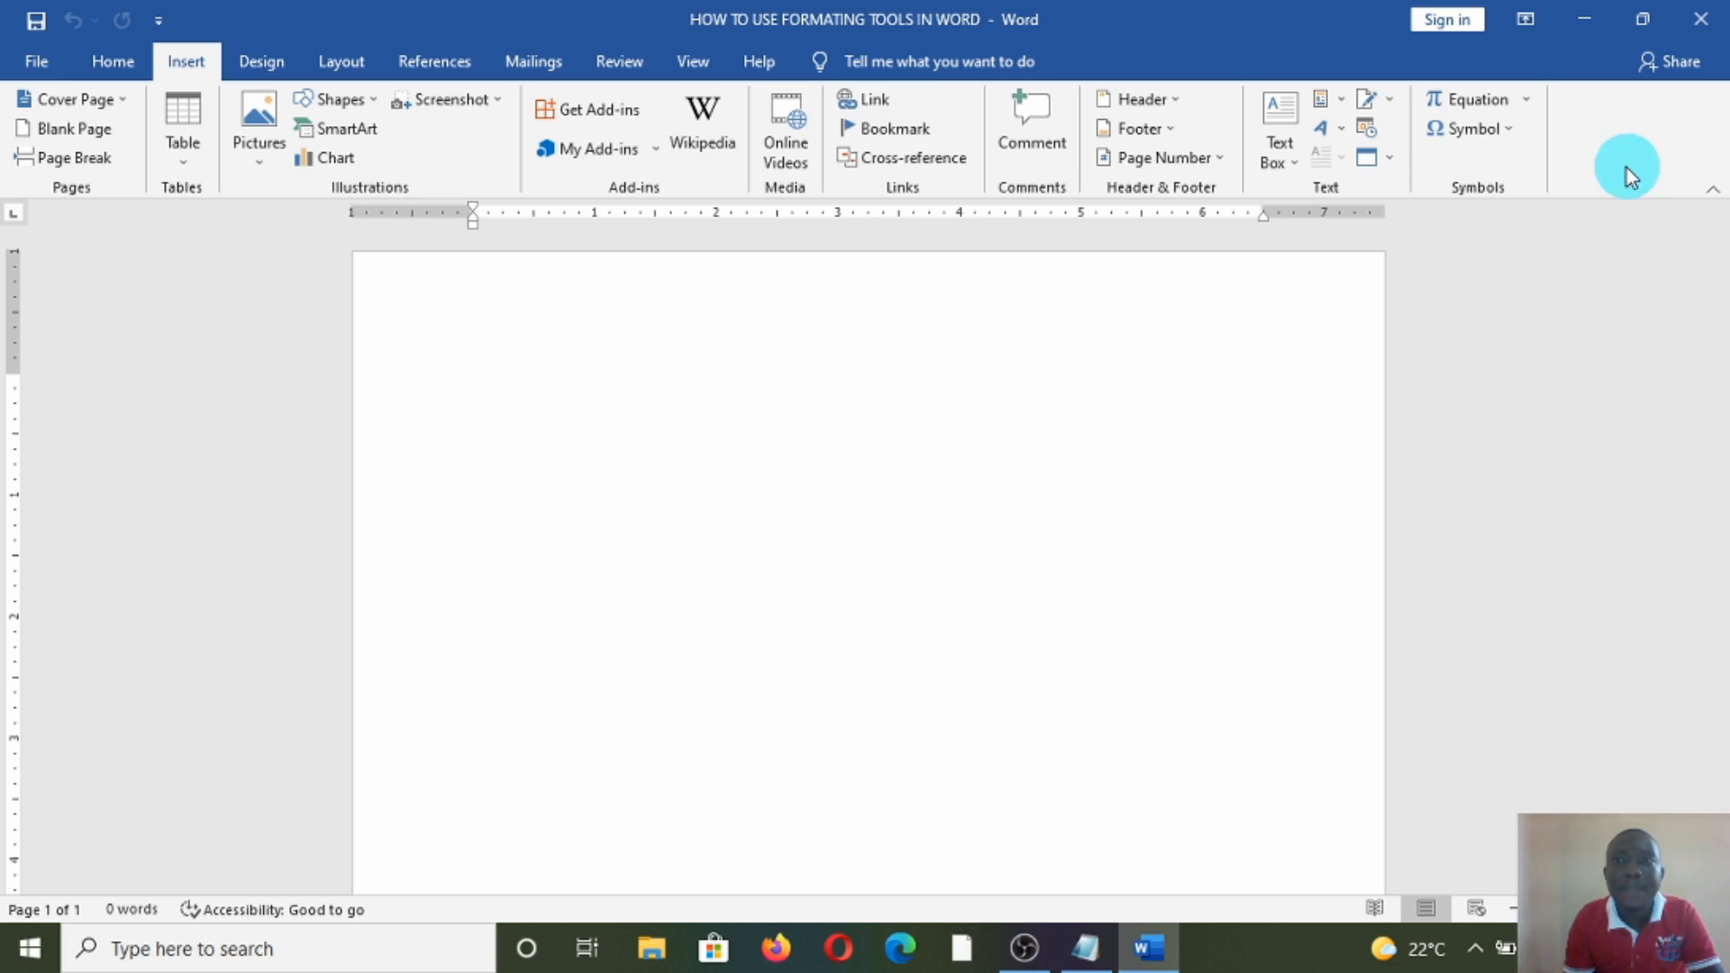
click(115, 63)
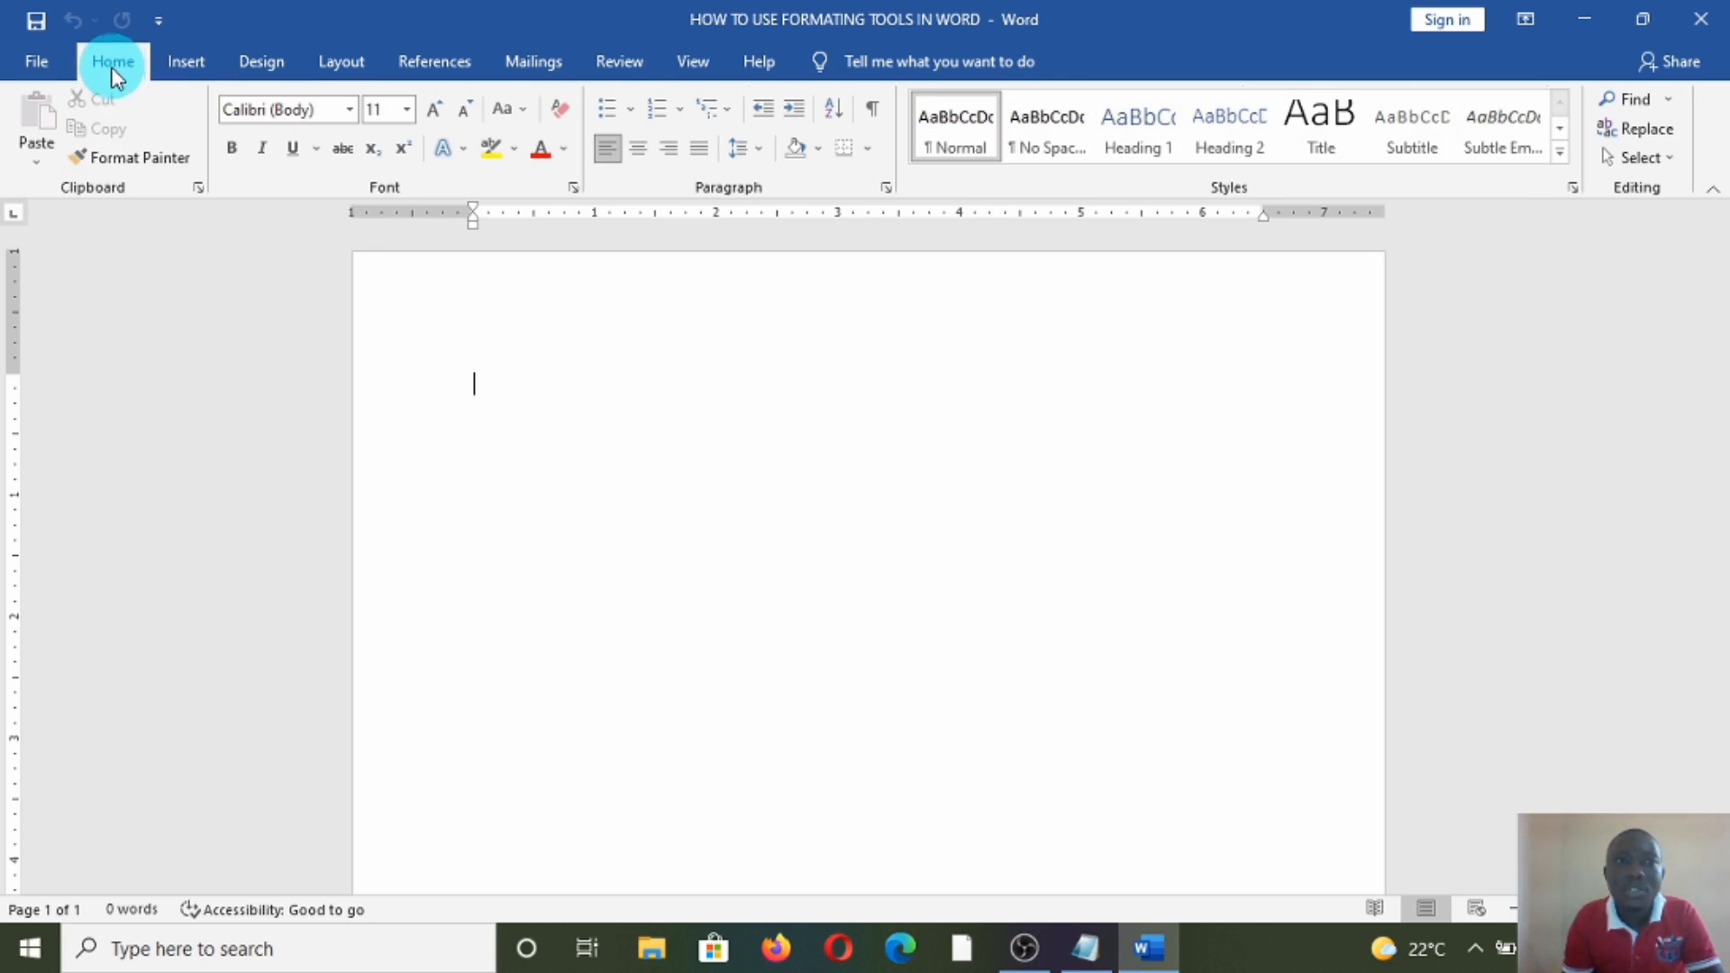
Step: Collapse the ribbon and restore it to its permanently expanded display
right_click(258, 191)
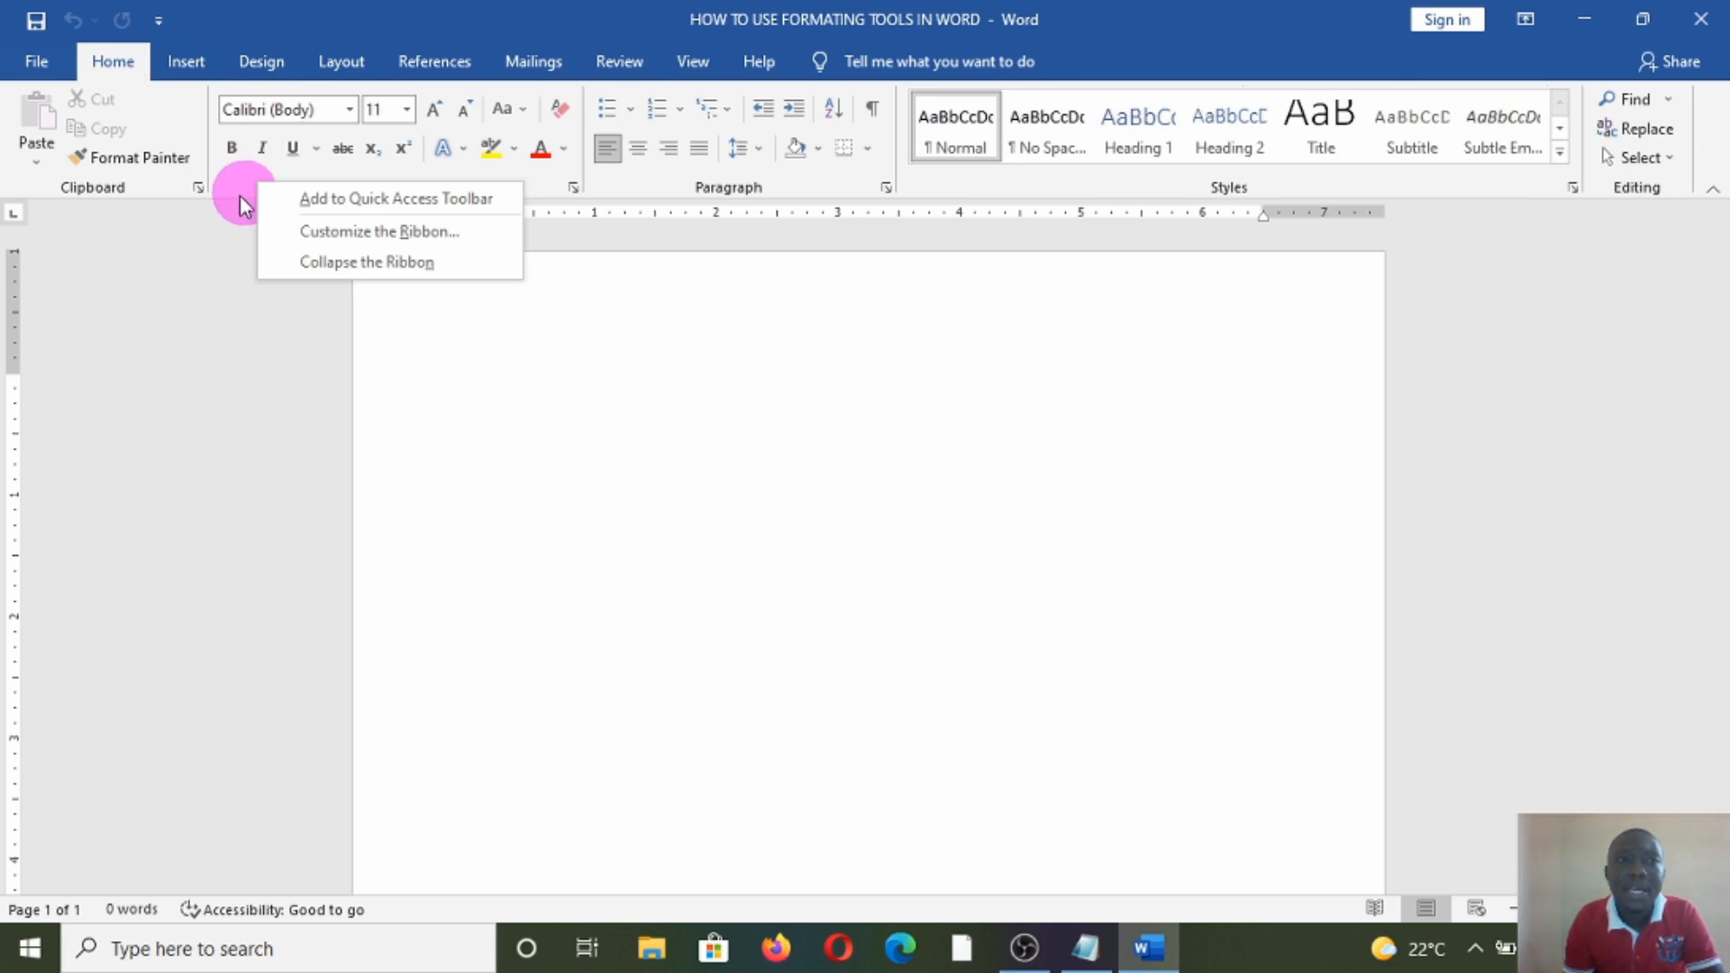
click(220, 245)
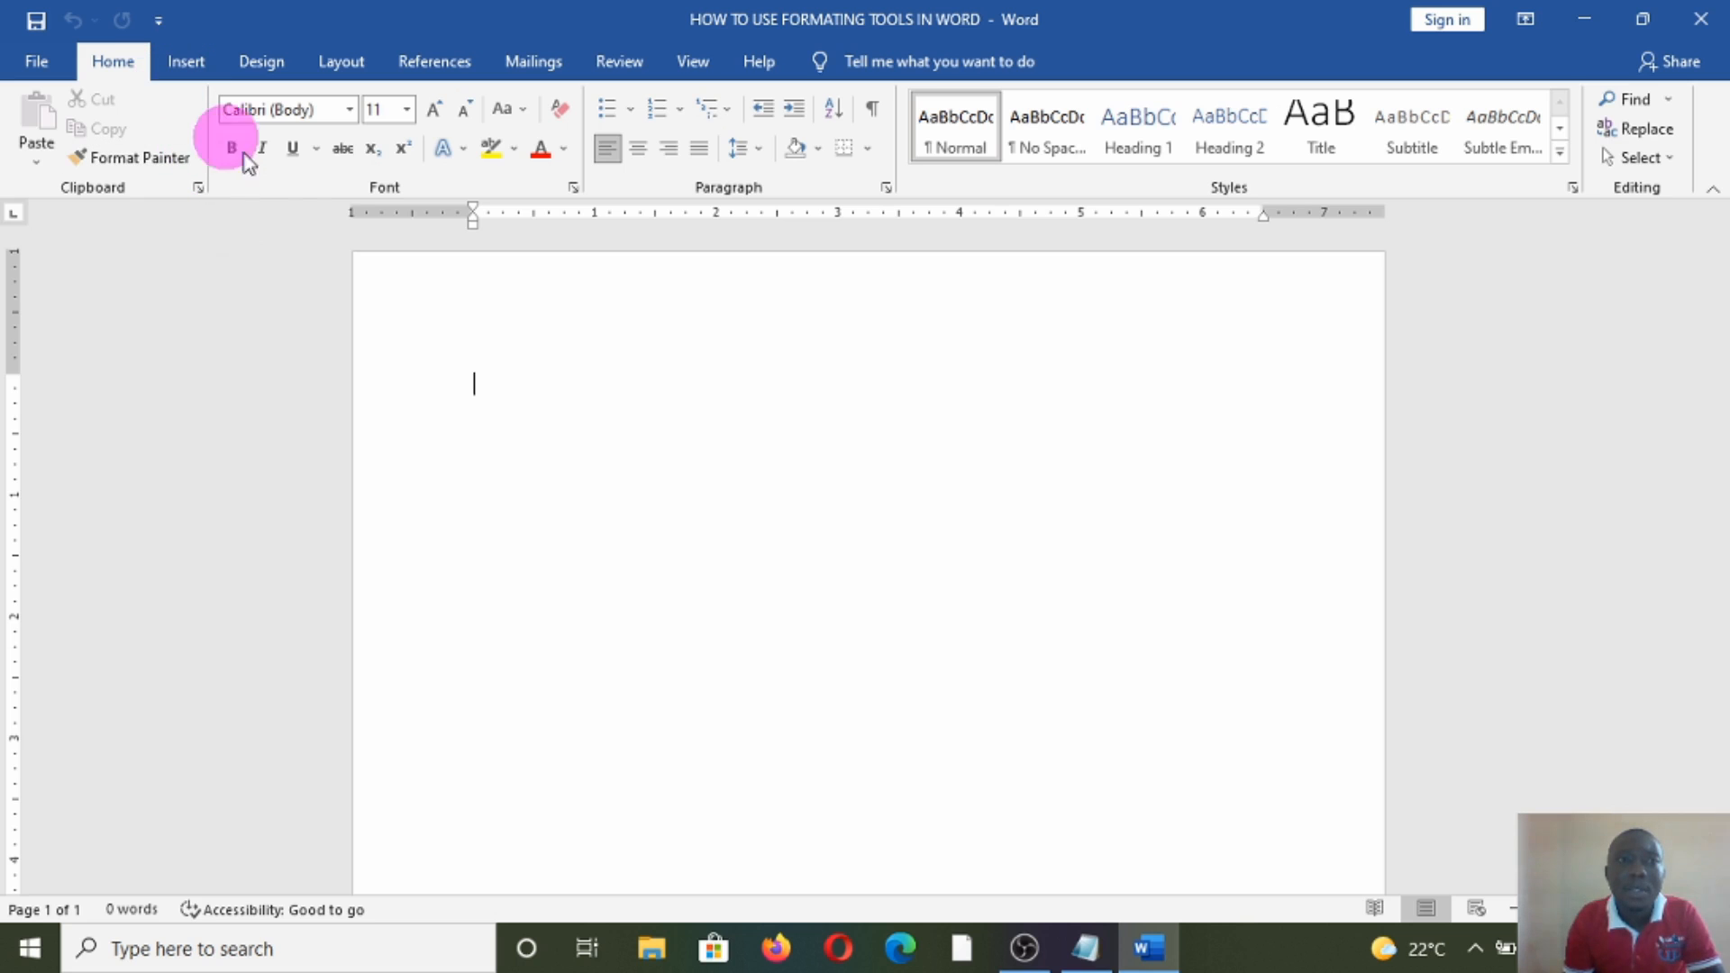
right_click(290, 184)
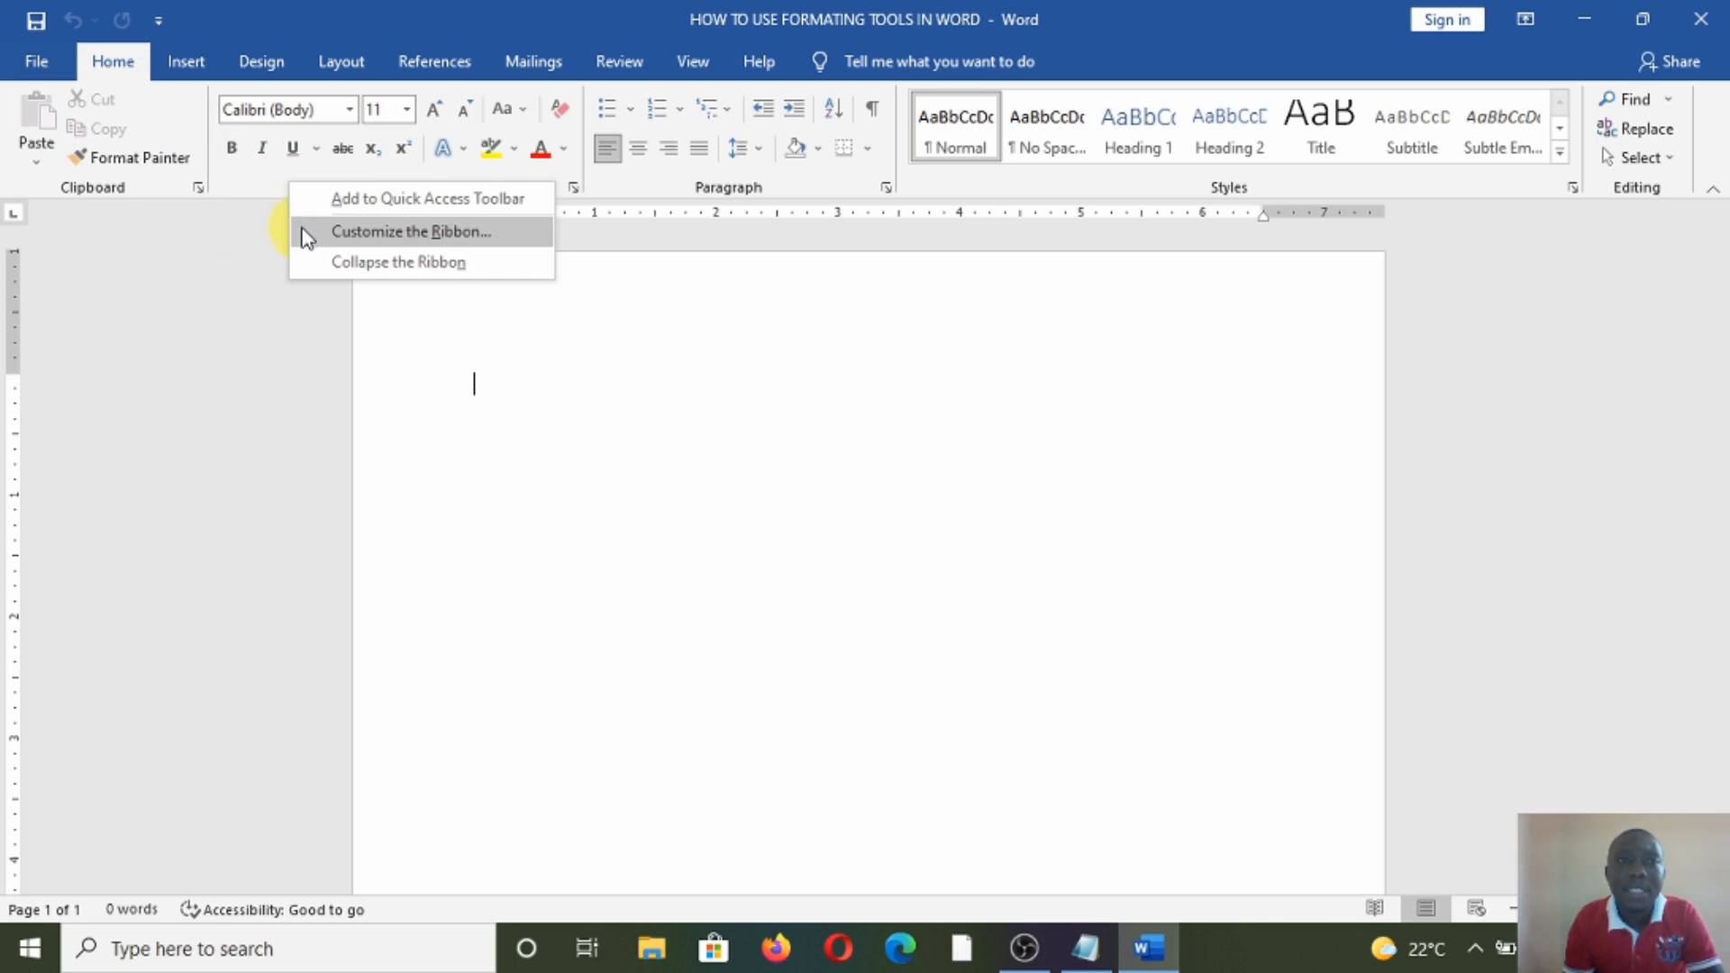
click(338, 262)
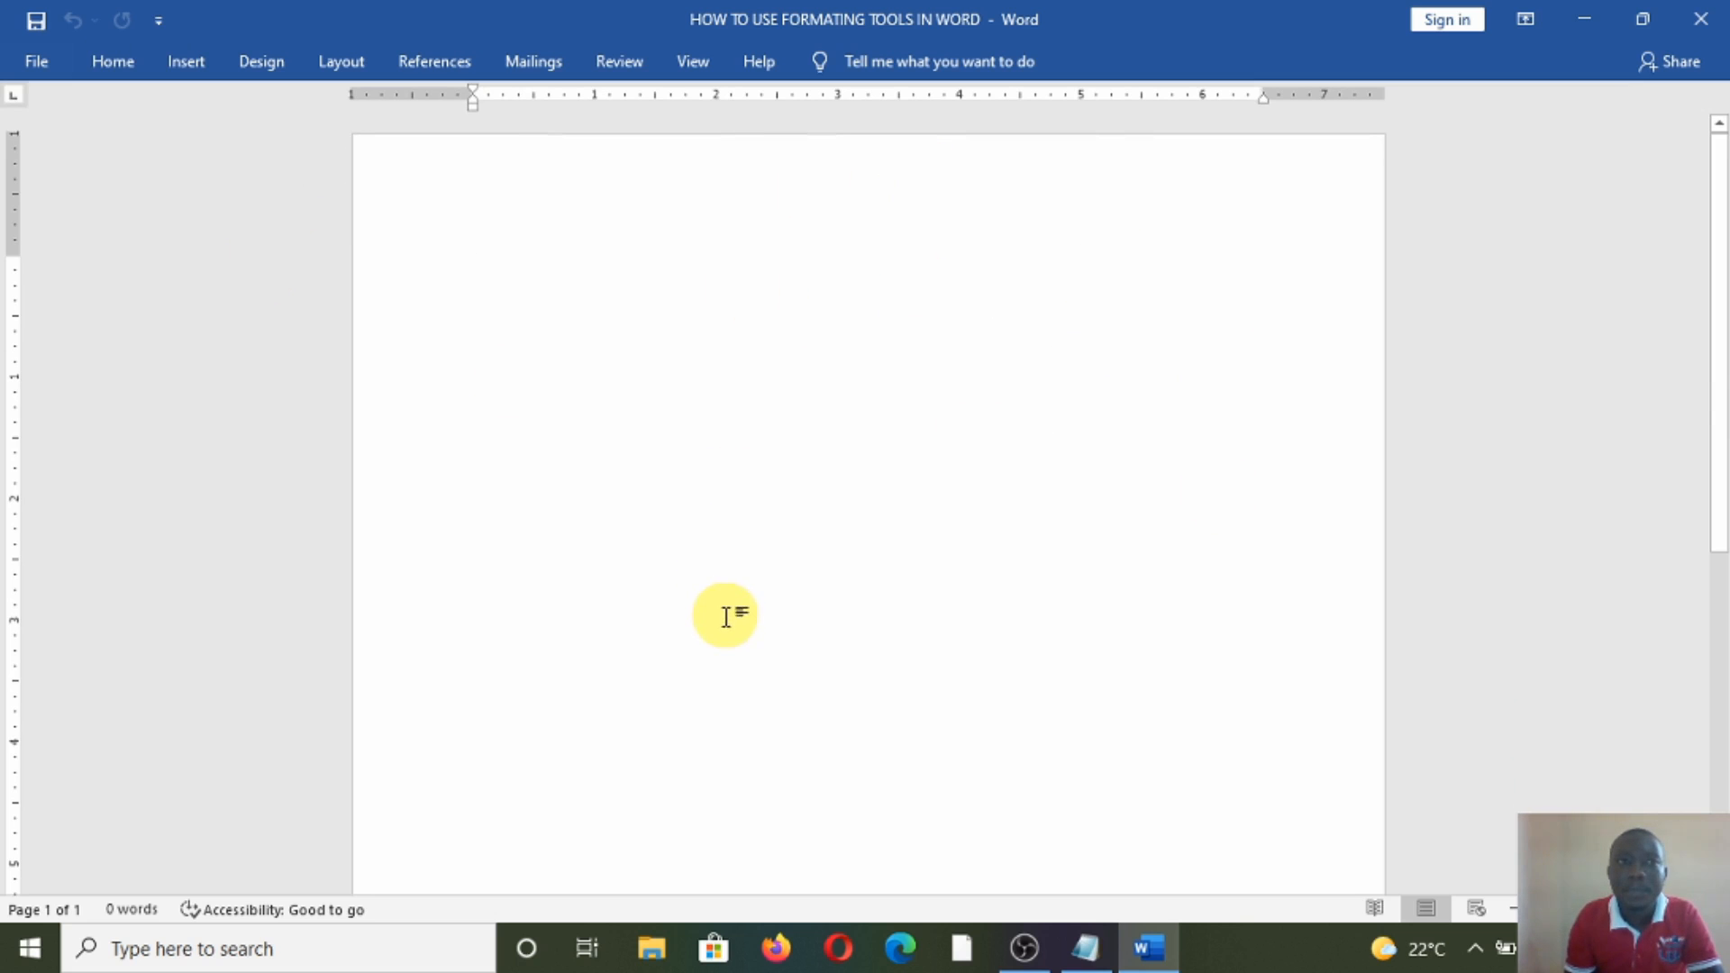
click(128, 70)
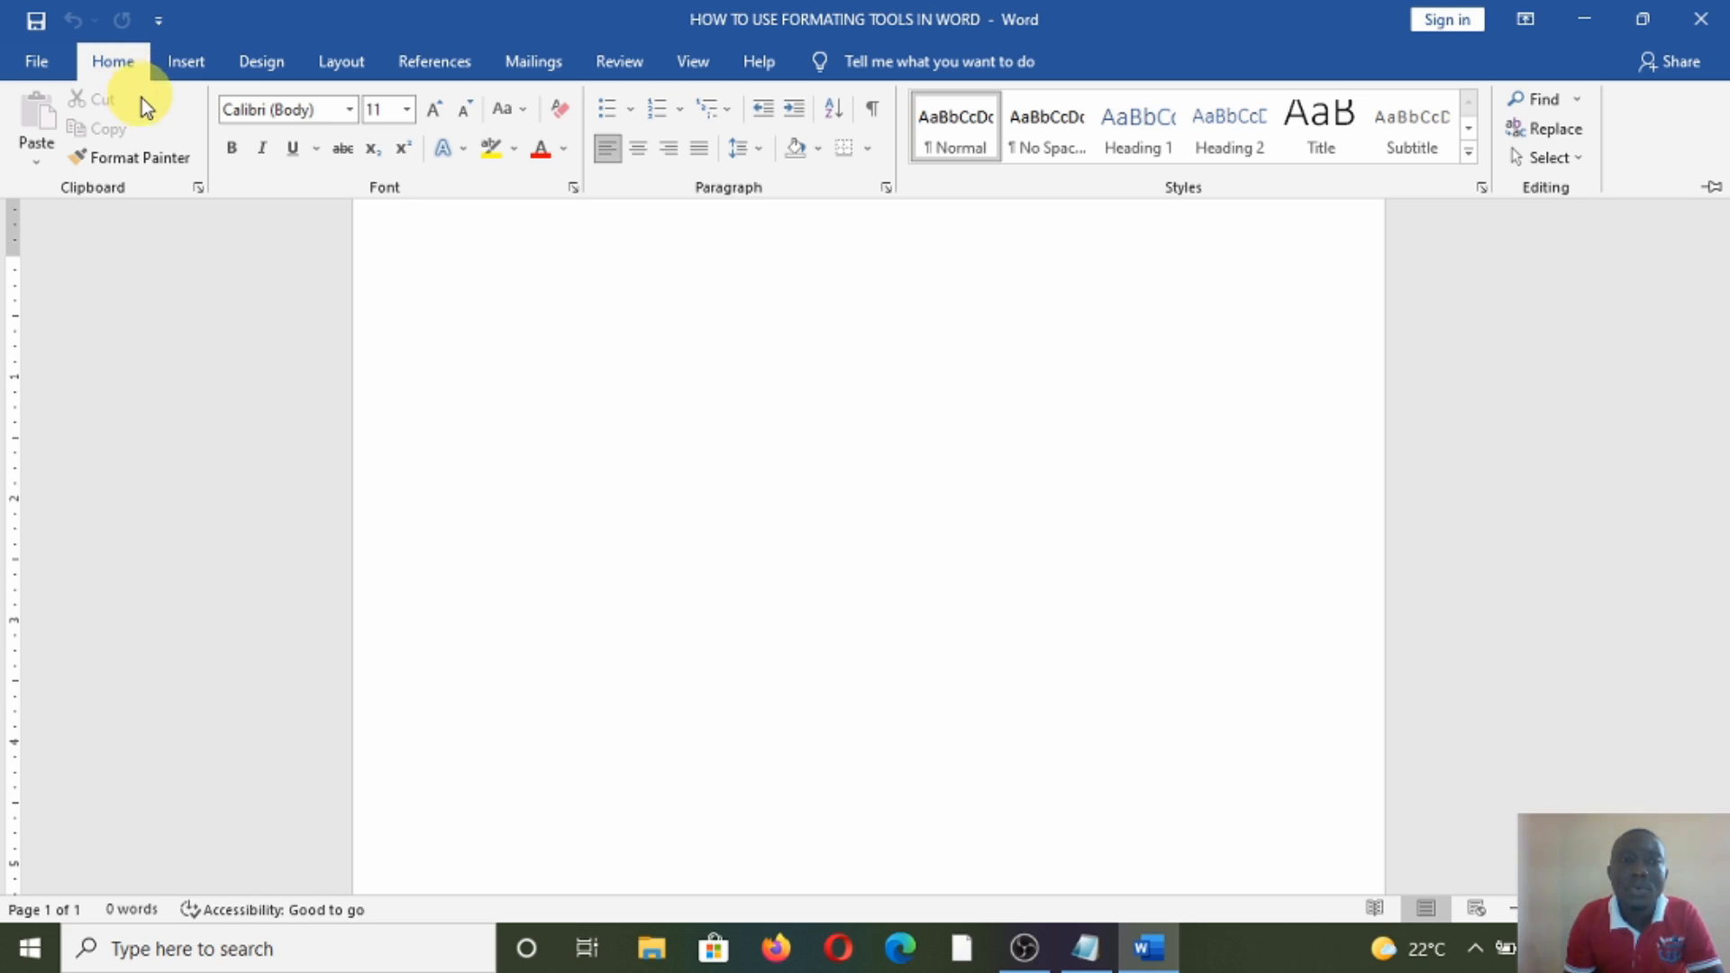
right_click(282, 183)
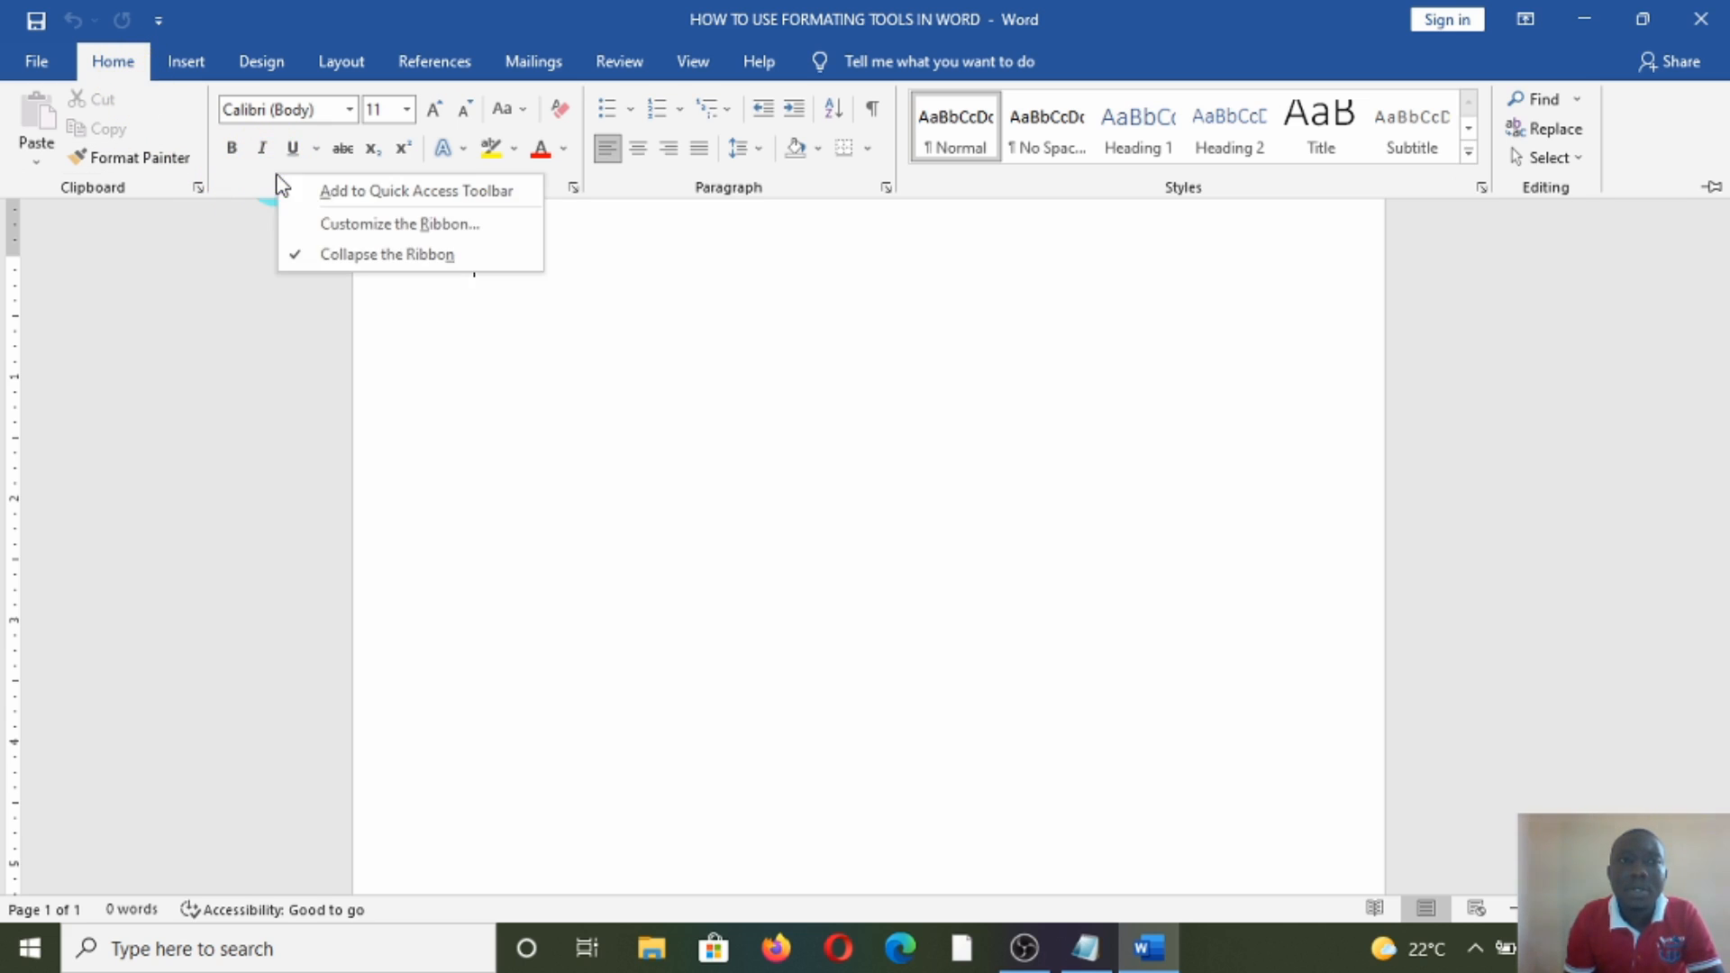
click(362, 254)
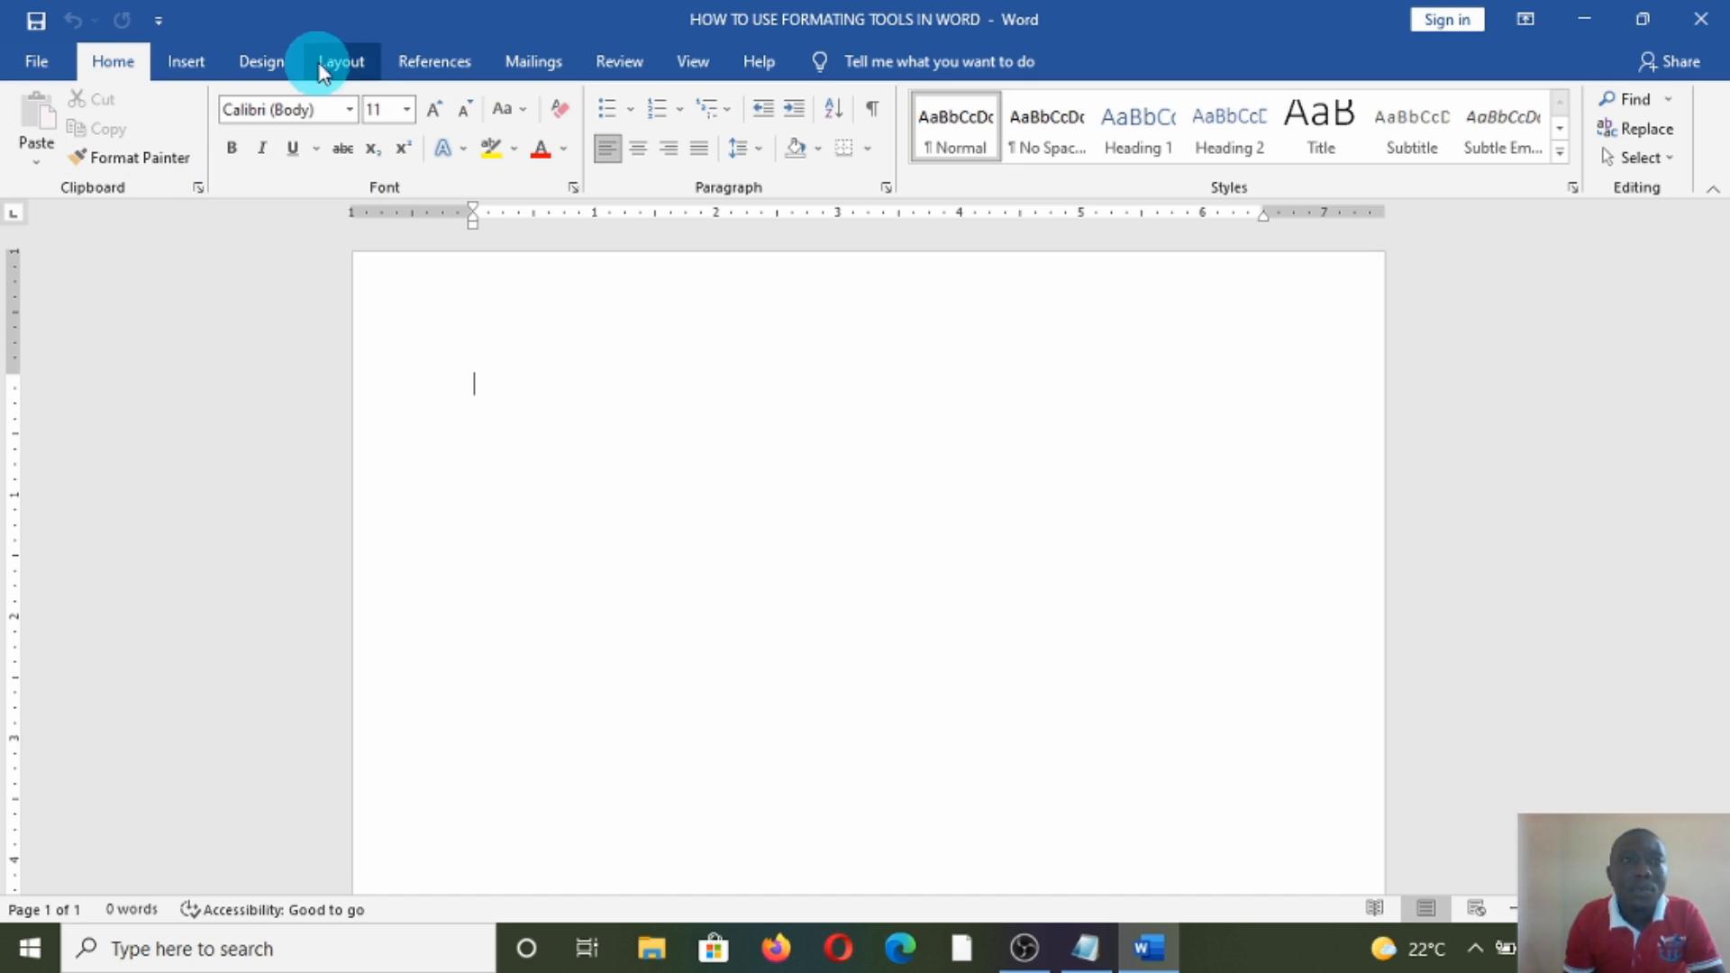
Step: Look through the Design, Layout and References commands and return to the Home commands
click(263, 62)
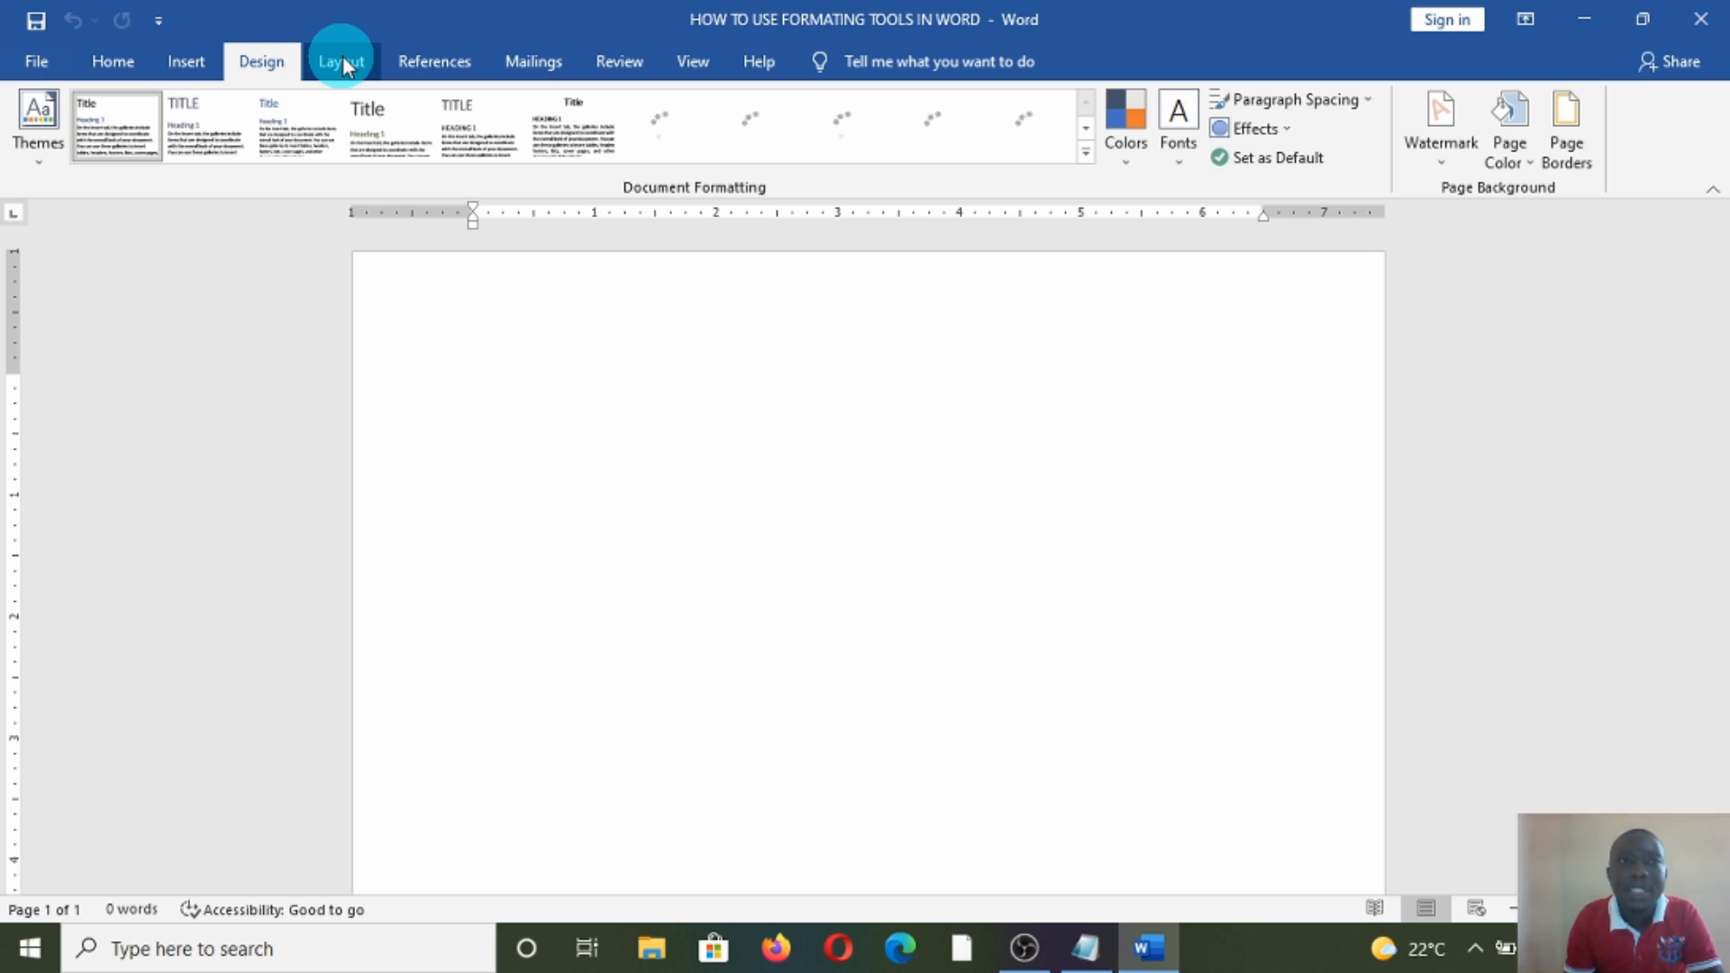
click(342, 61)
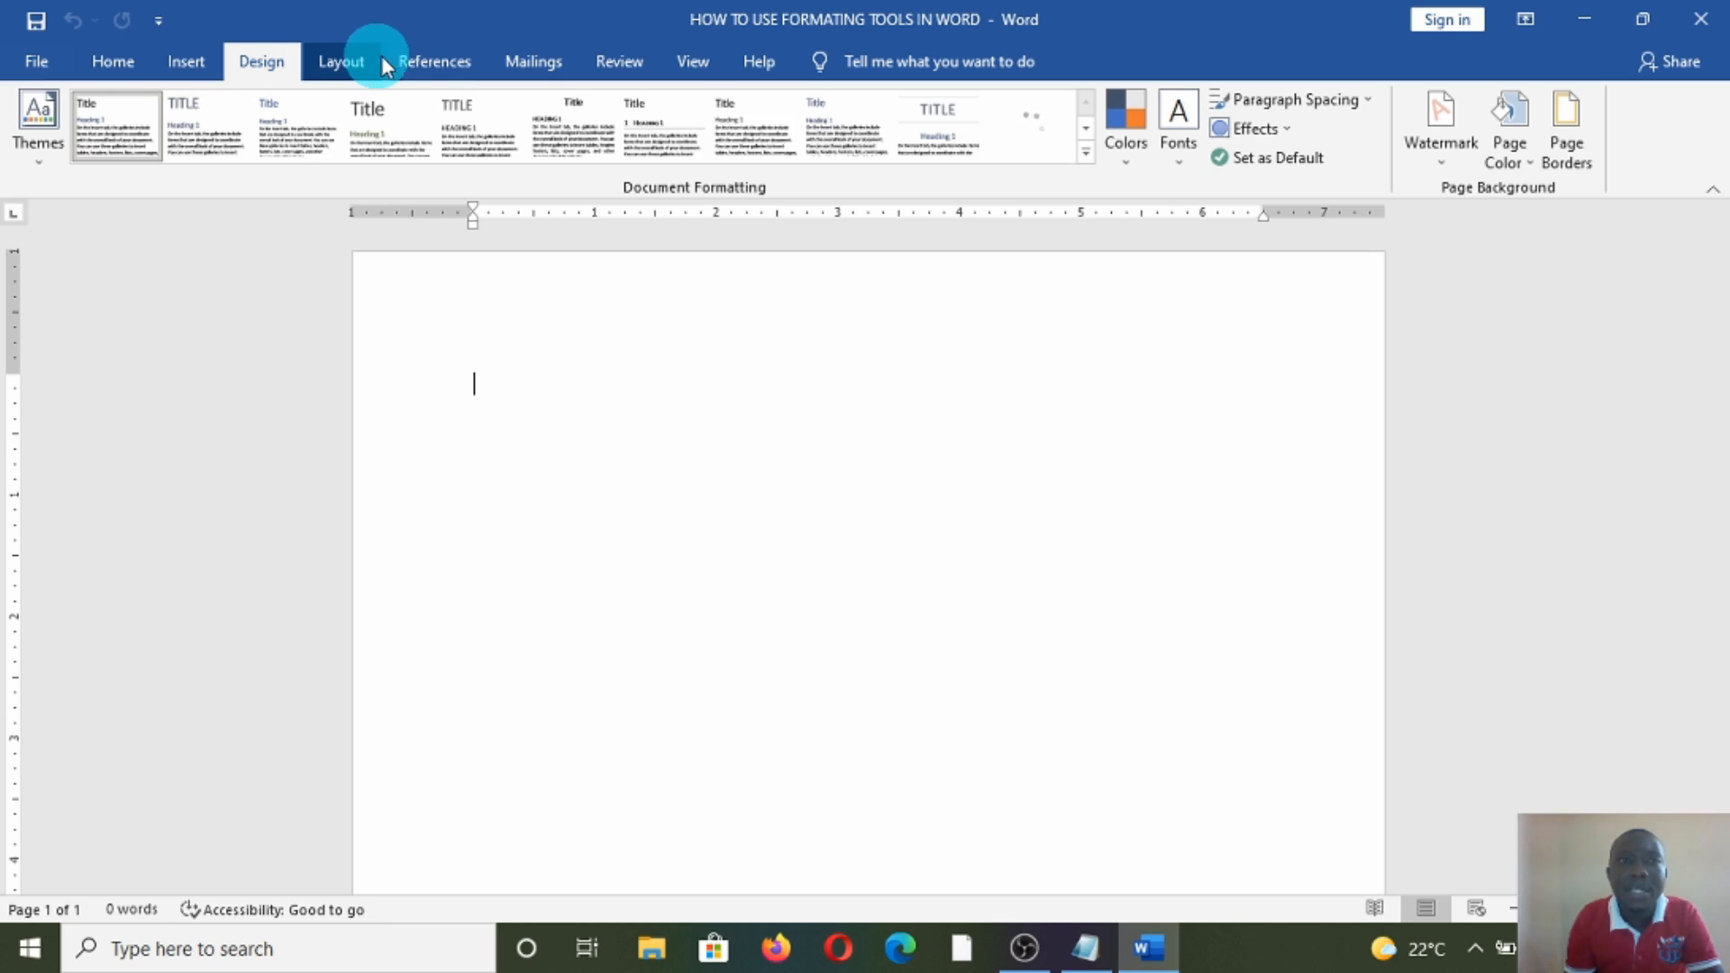
click(431, 61)
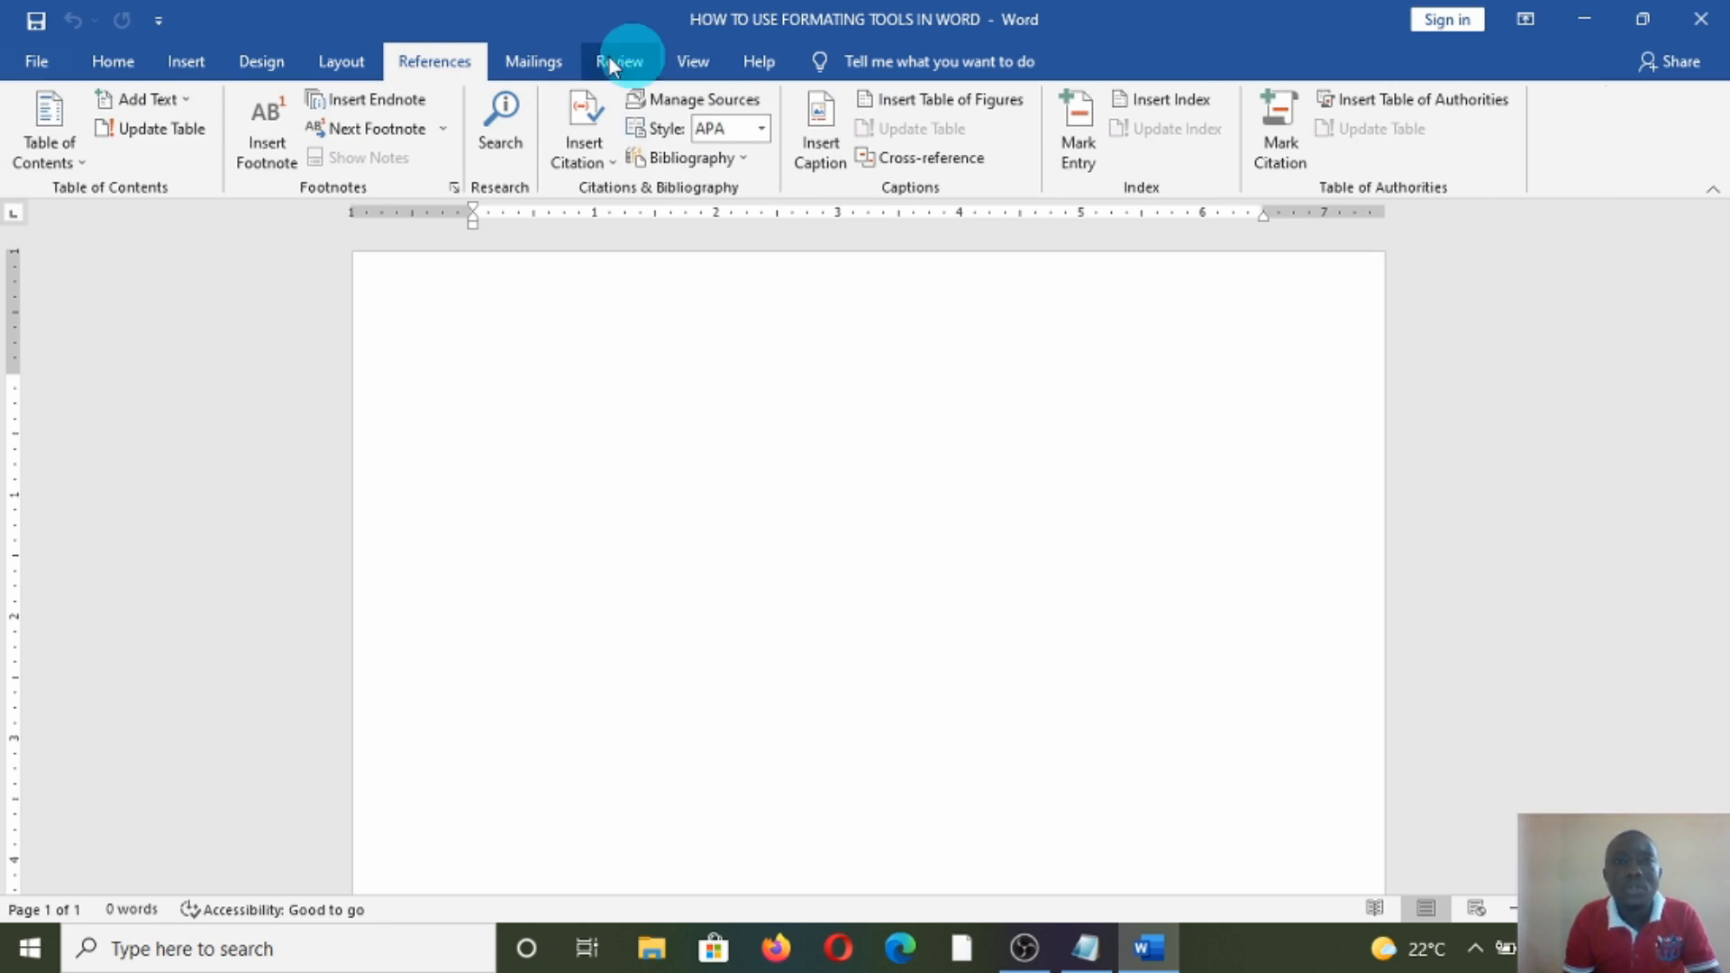
click(115, 70)
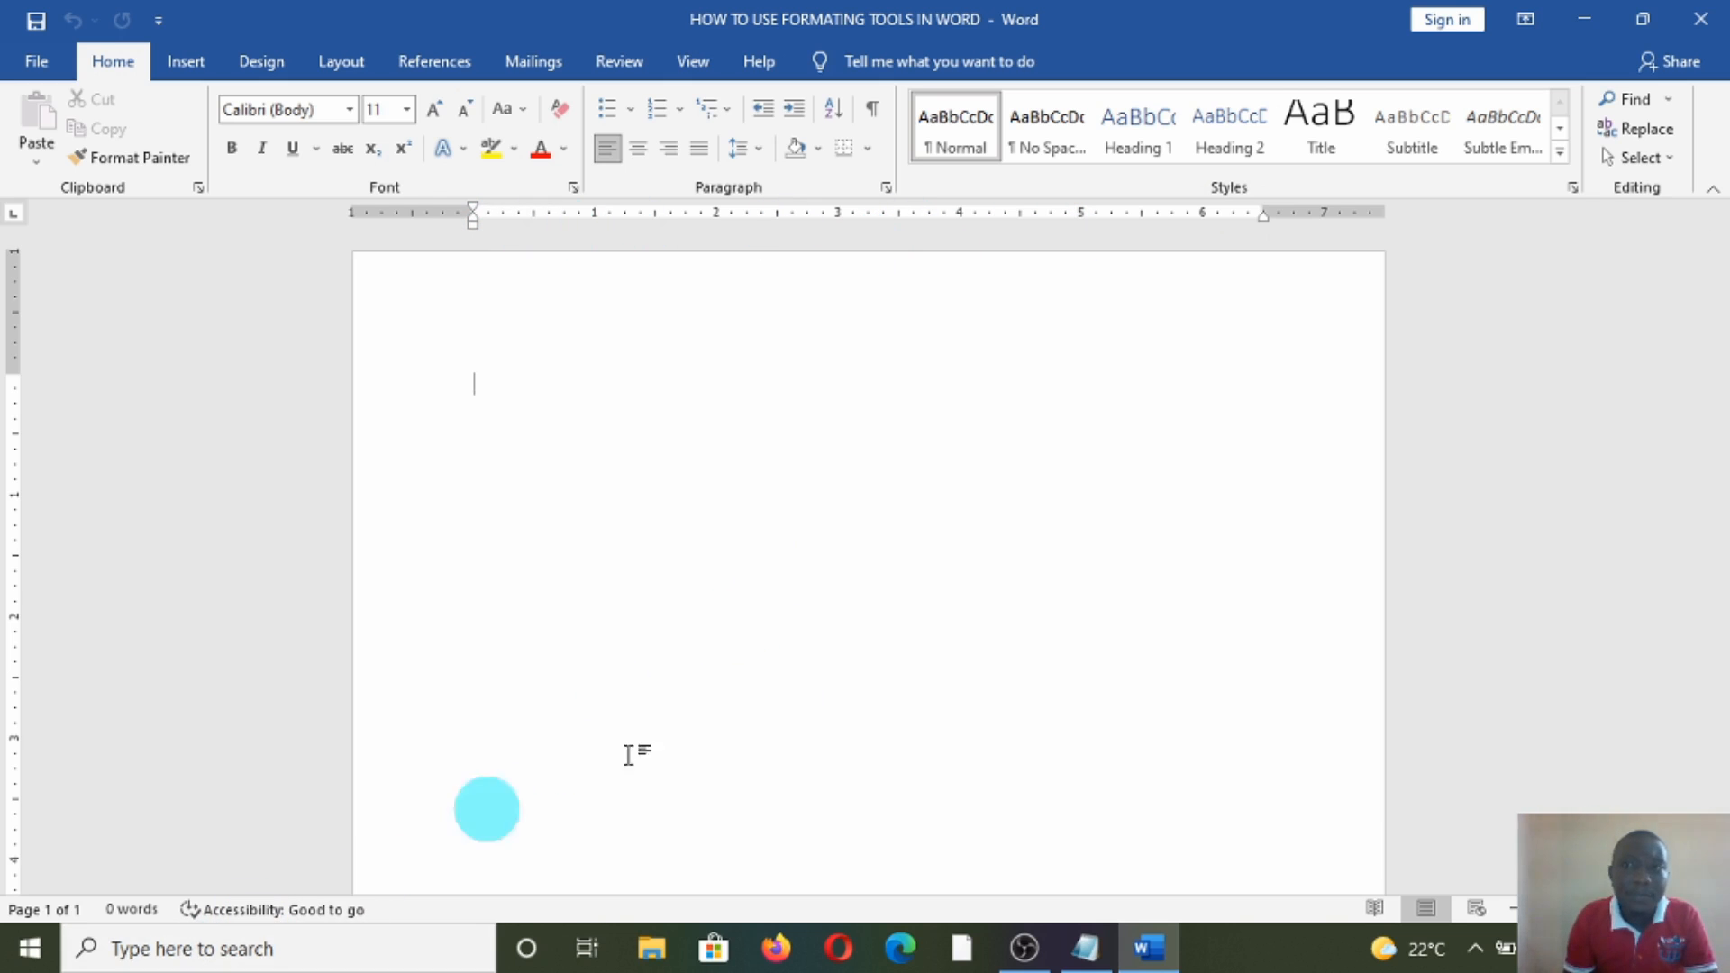
Step: View the blank page down to its end and return to its beginning
drag(1726, 459, 1705, 279)
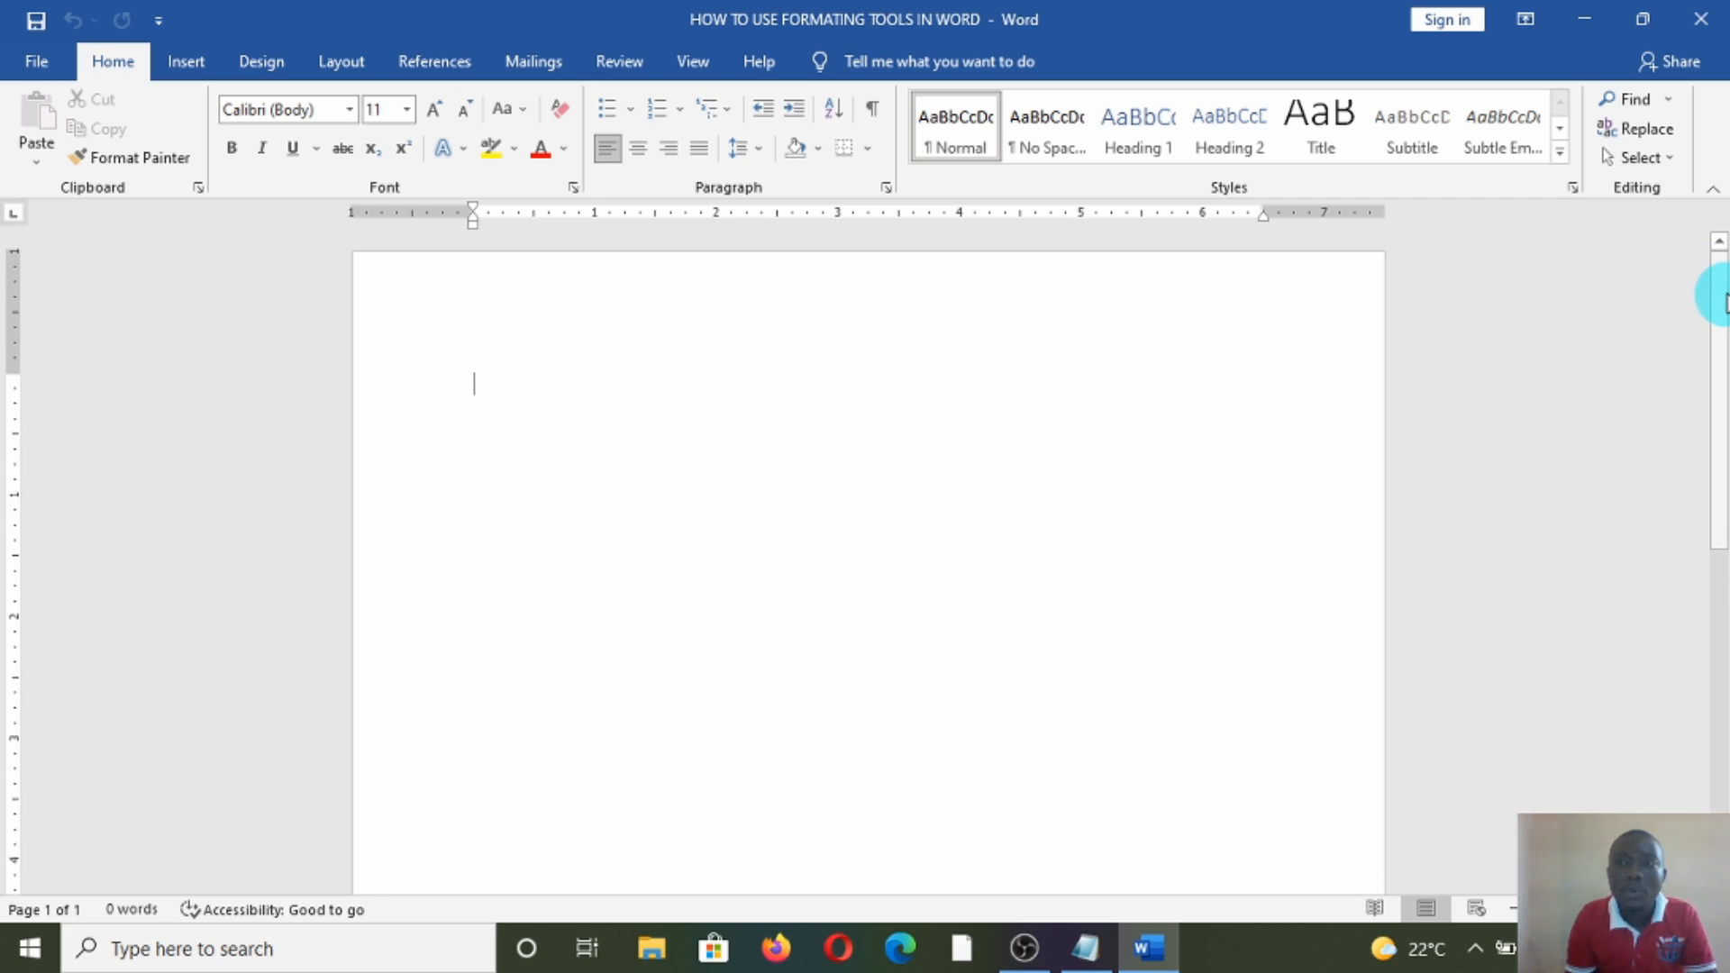
mouse_move(1723, 302)
mouse_down()
mouse_move(1715, 695)
mouse_move(1714, 280)
mouse_up()
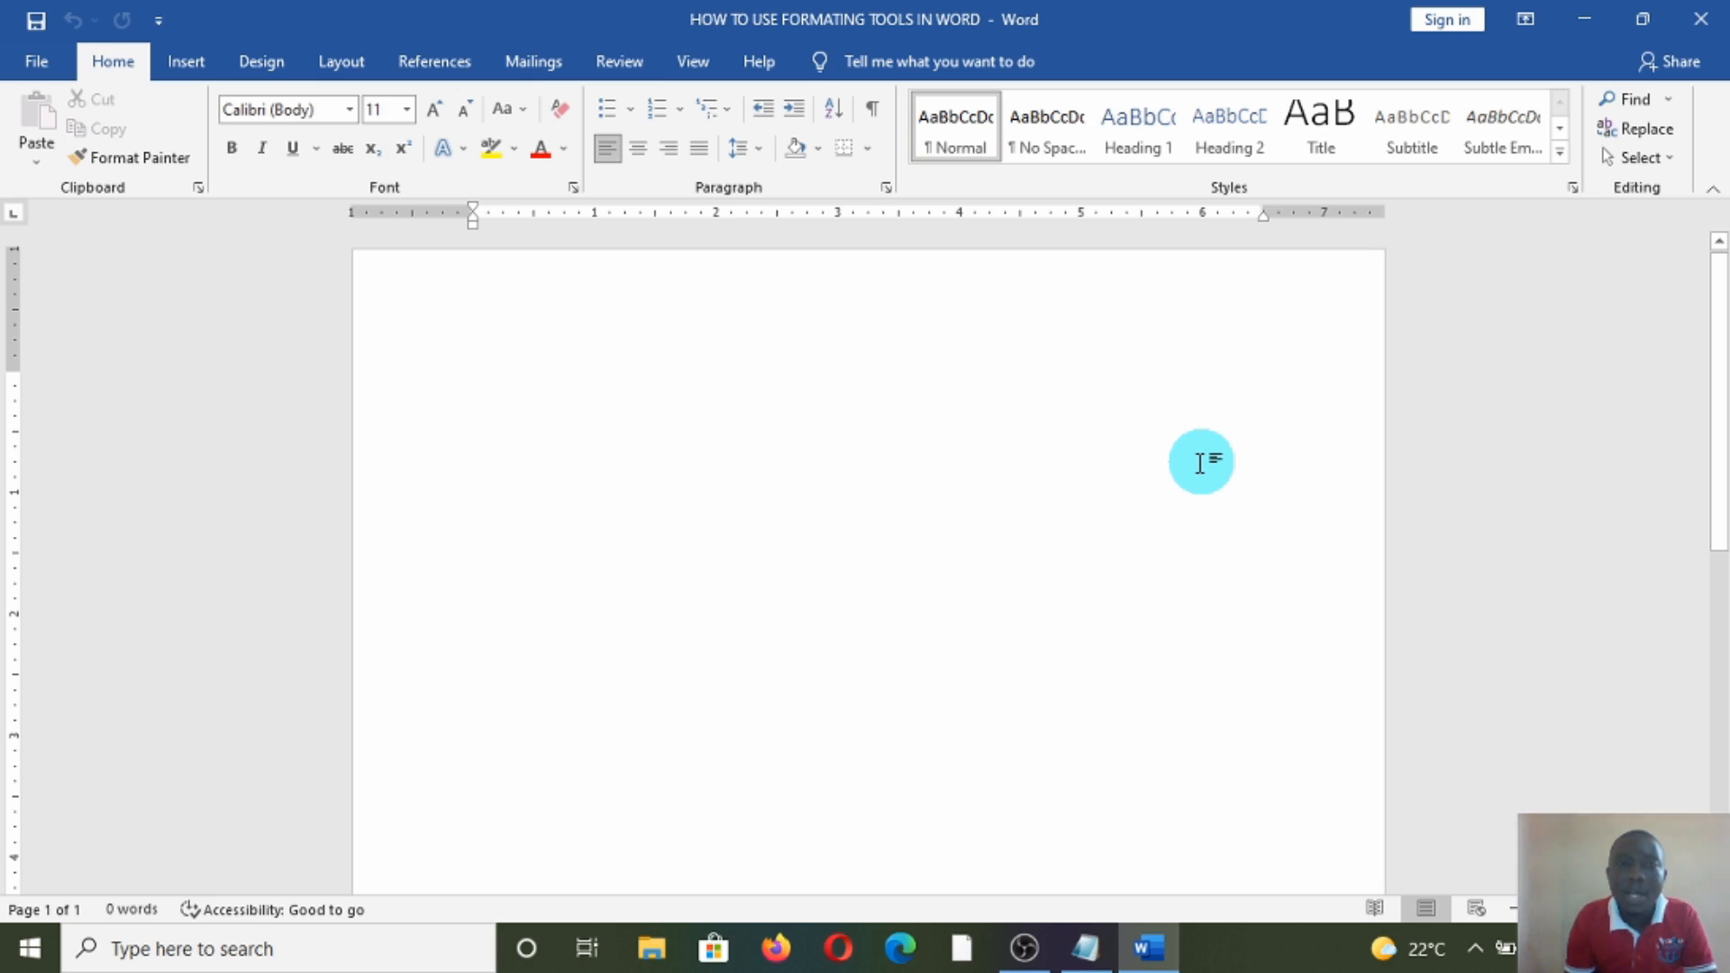
scroll(1200, 463, down, 5)
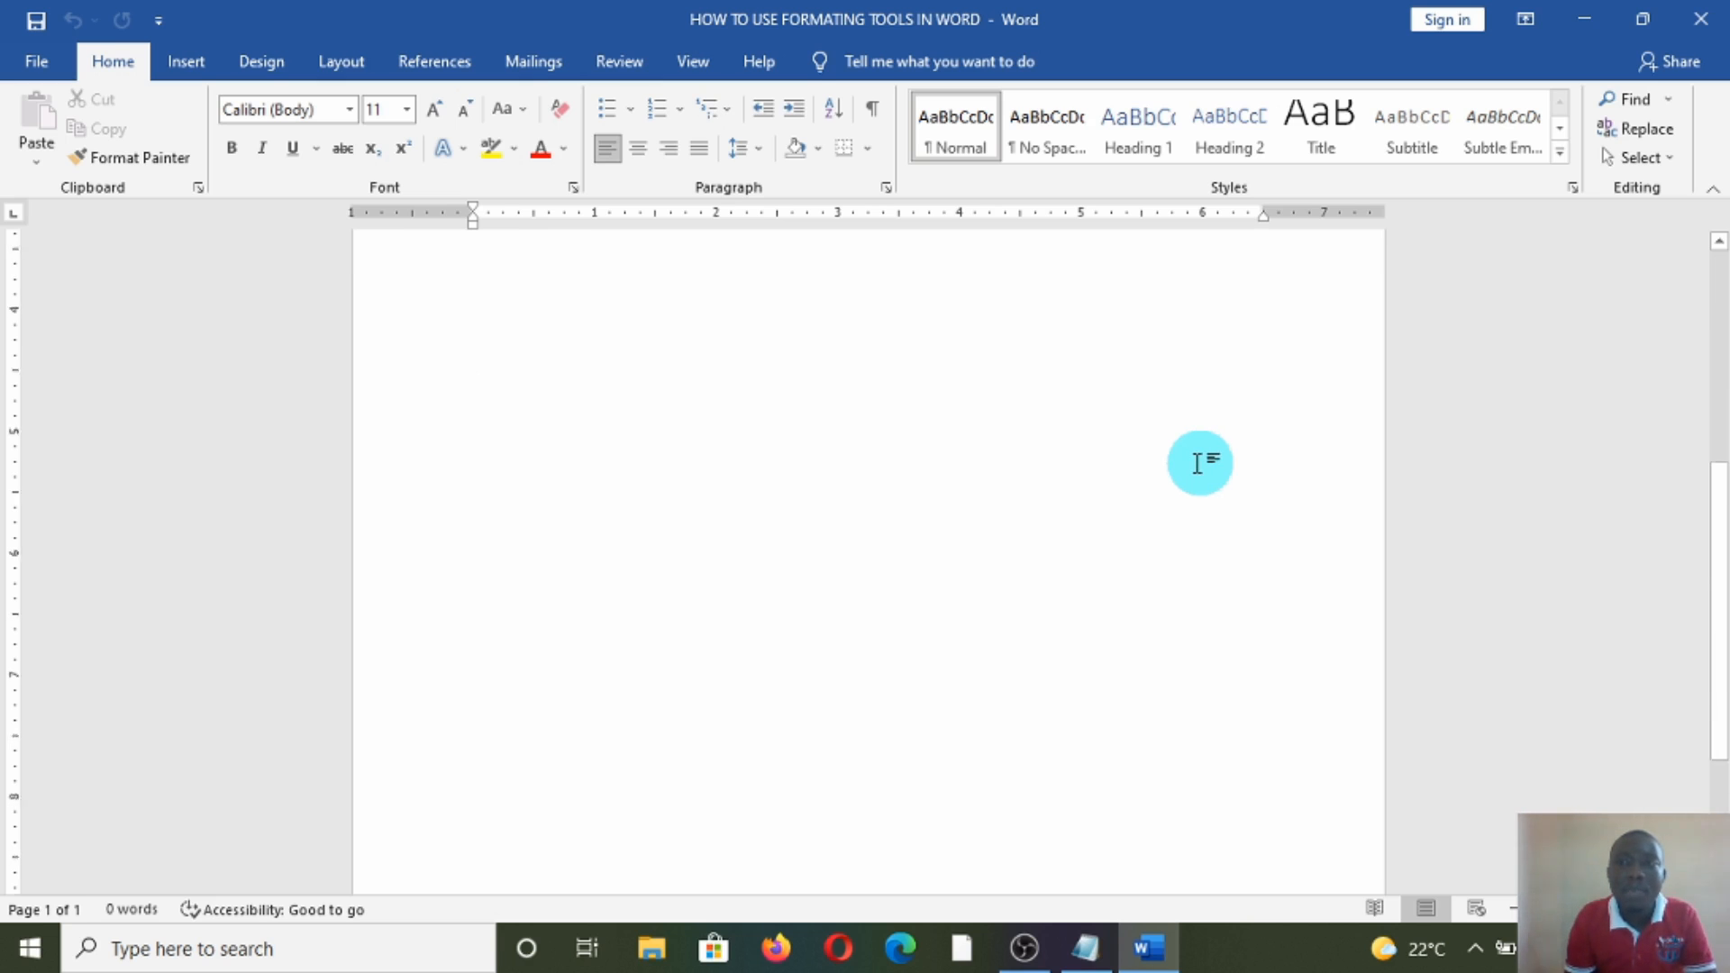
scroll(1197, 463, down, 3)
scroll(1183, 455, up, 10)
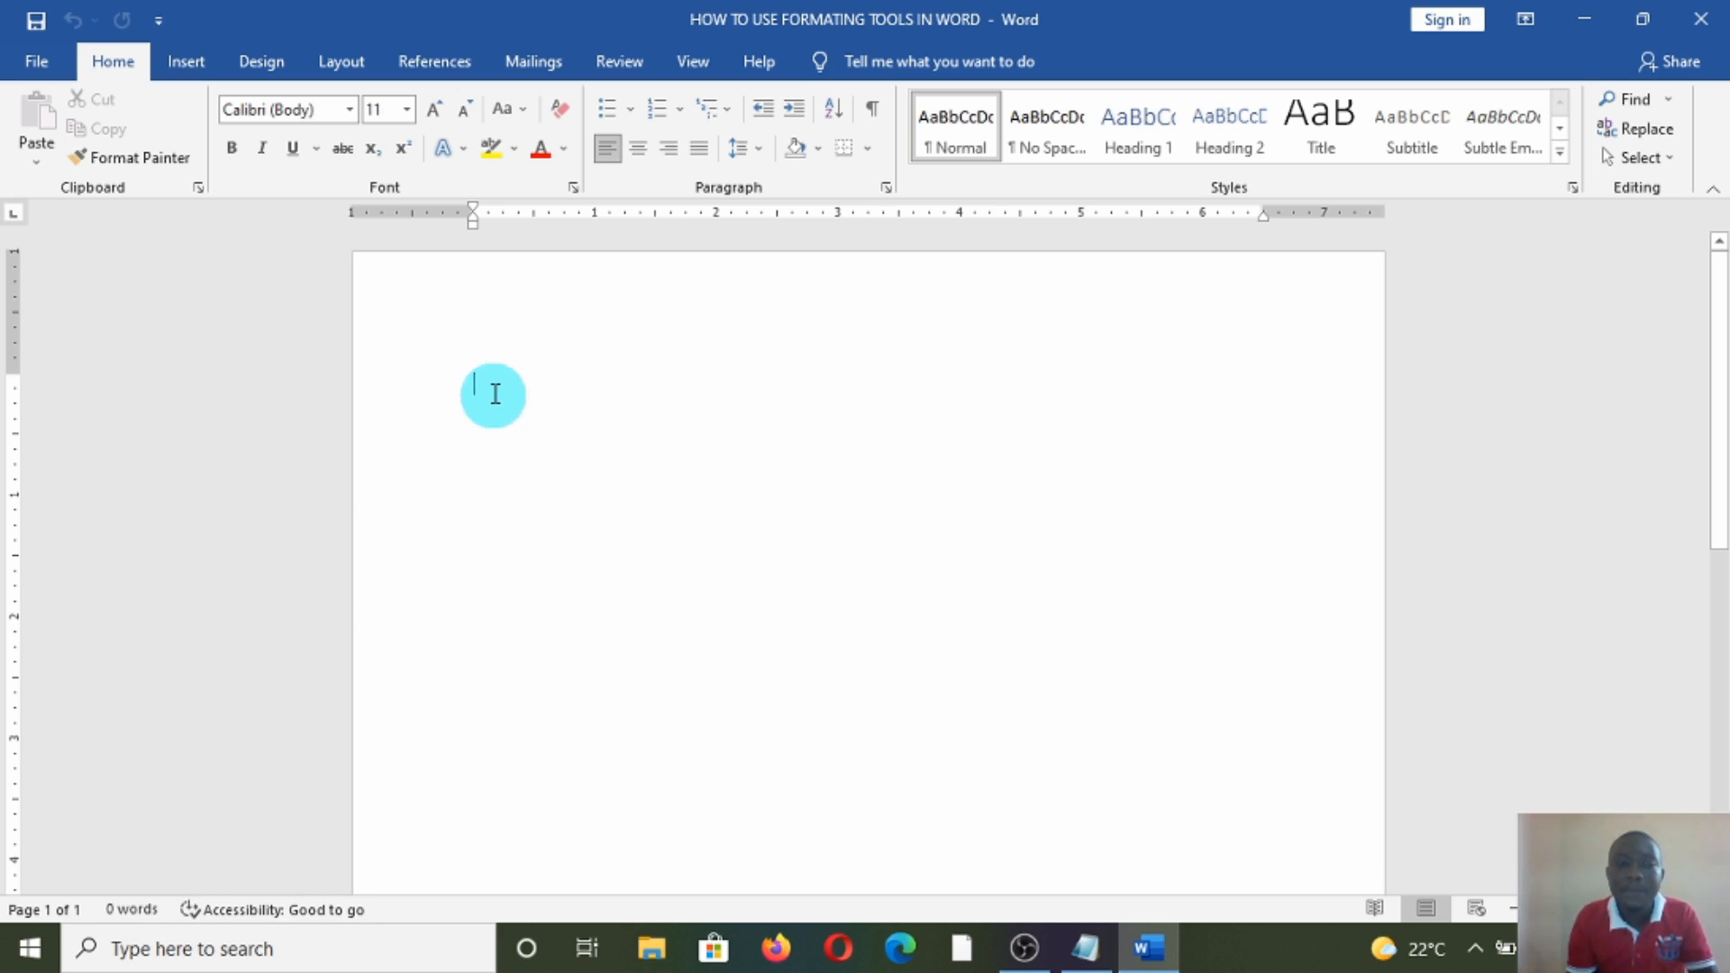
Step: Write a How are you greeting with a person's name, separate its words with spaces, and add ffddsss at the end
text(WORD)
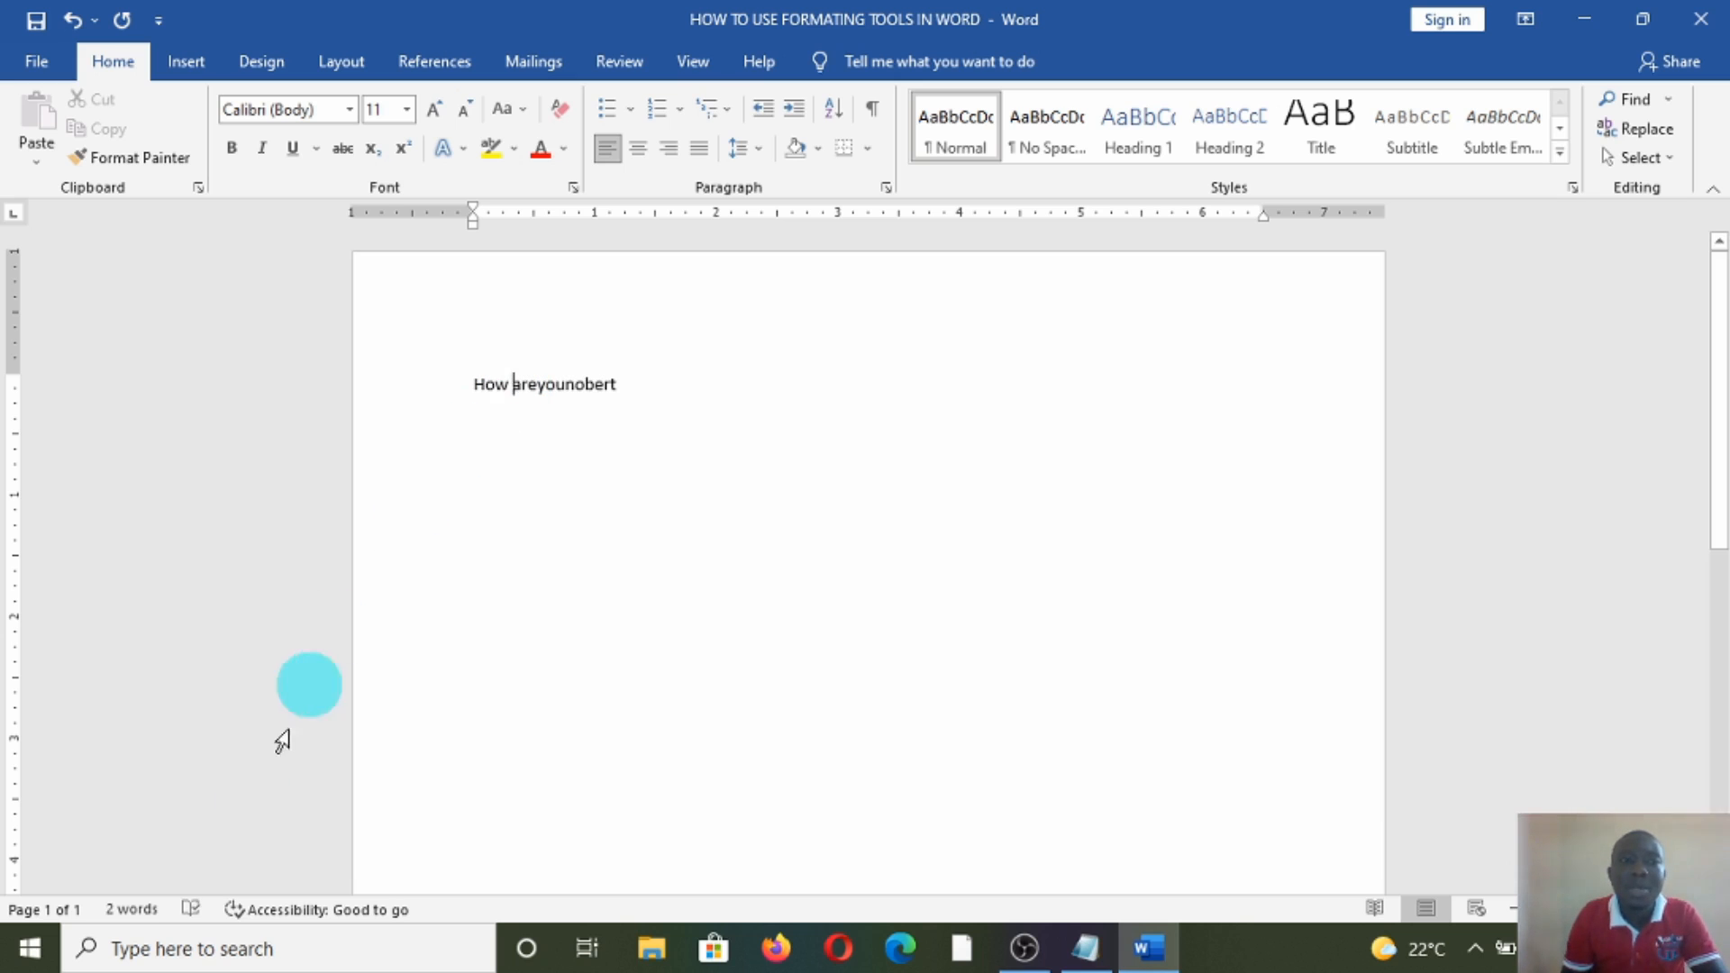
drag(514, 387, 543, 400)
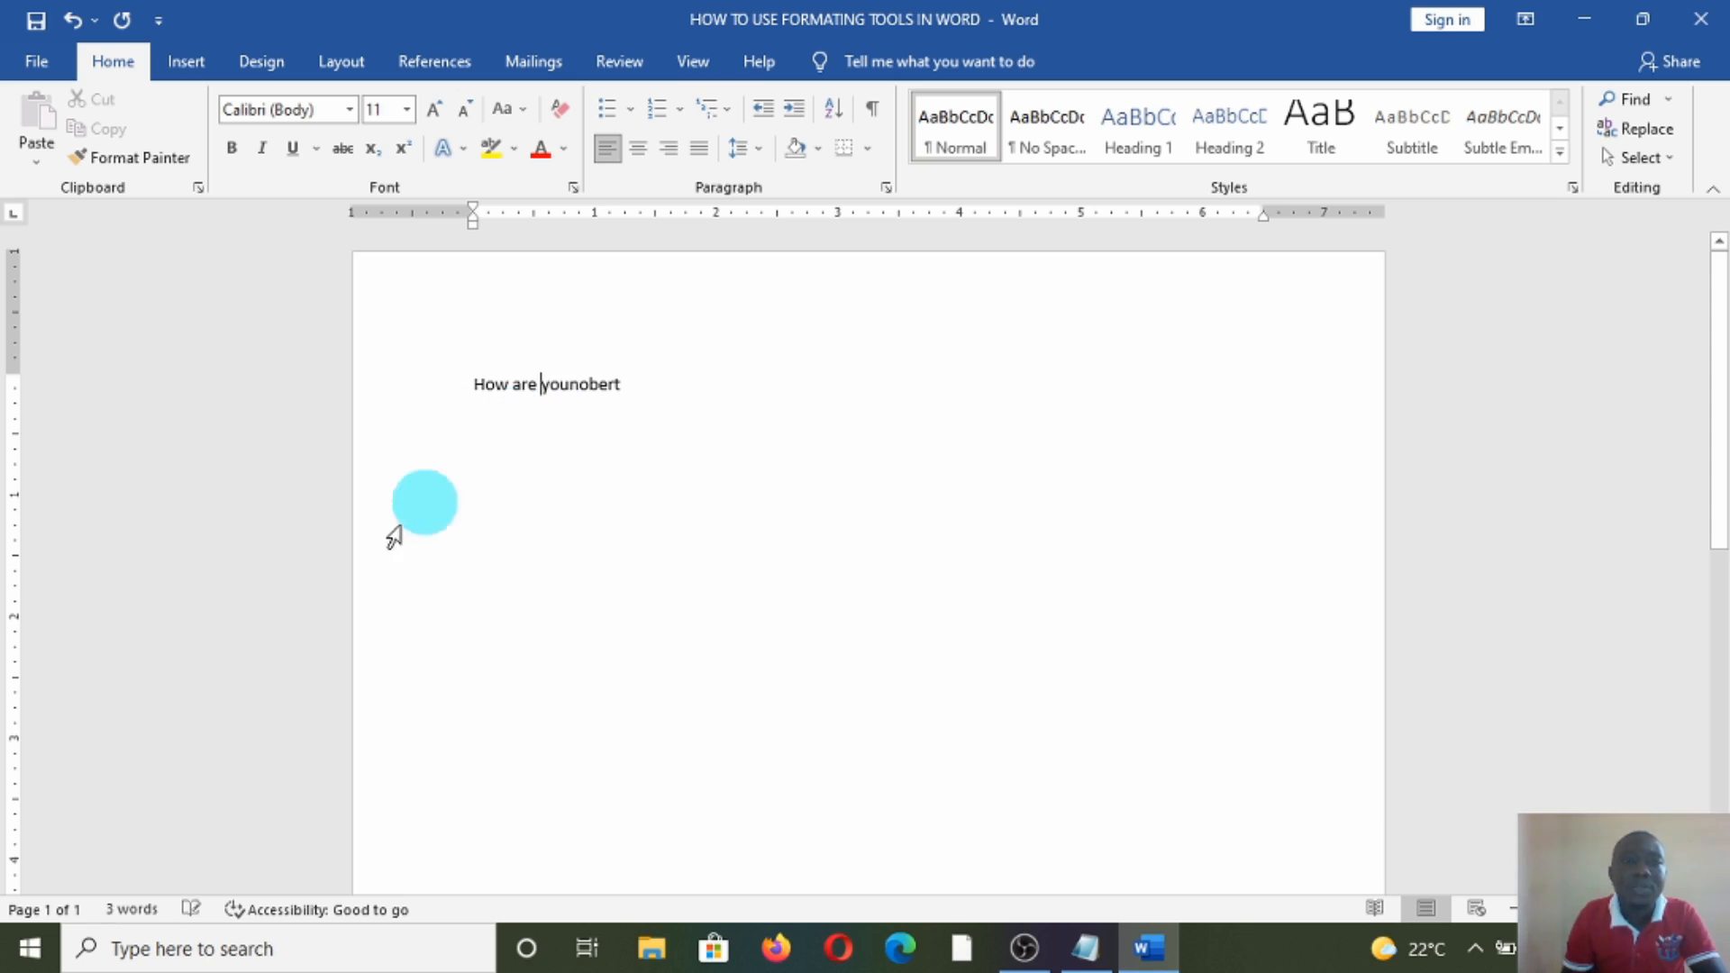
click(571, 384)
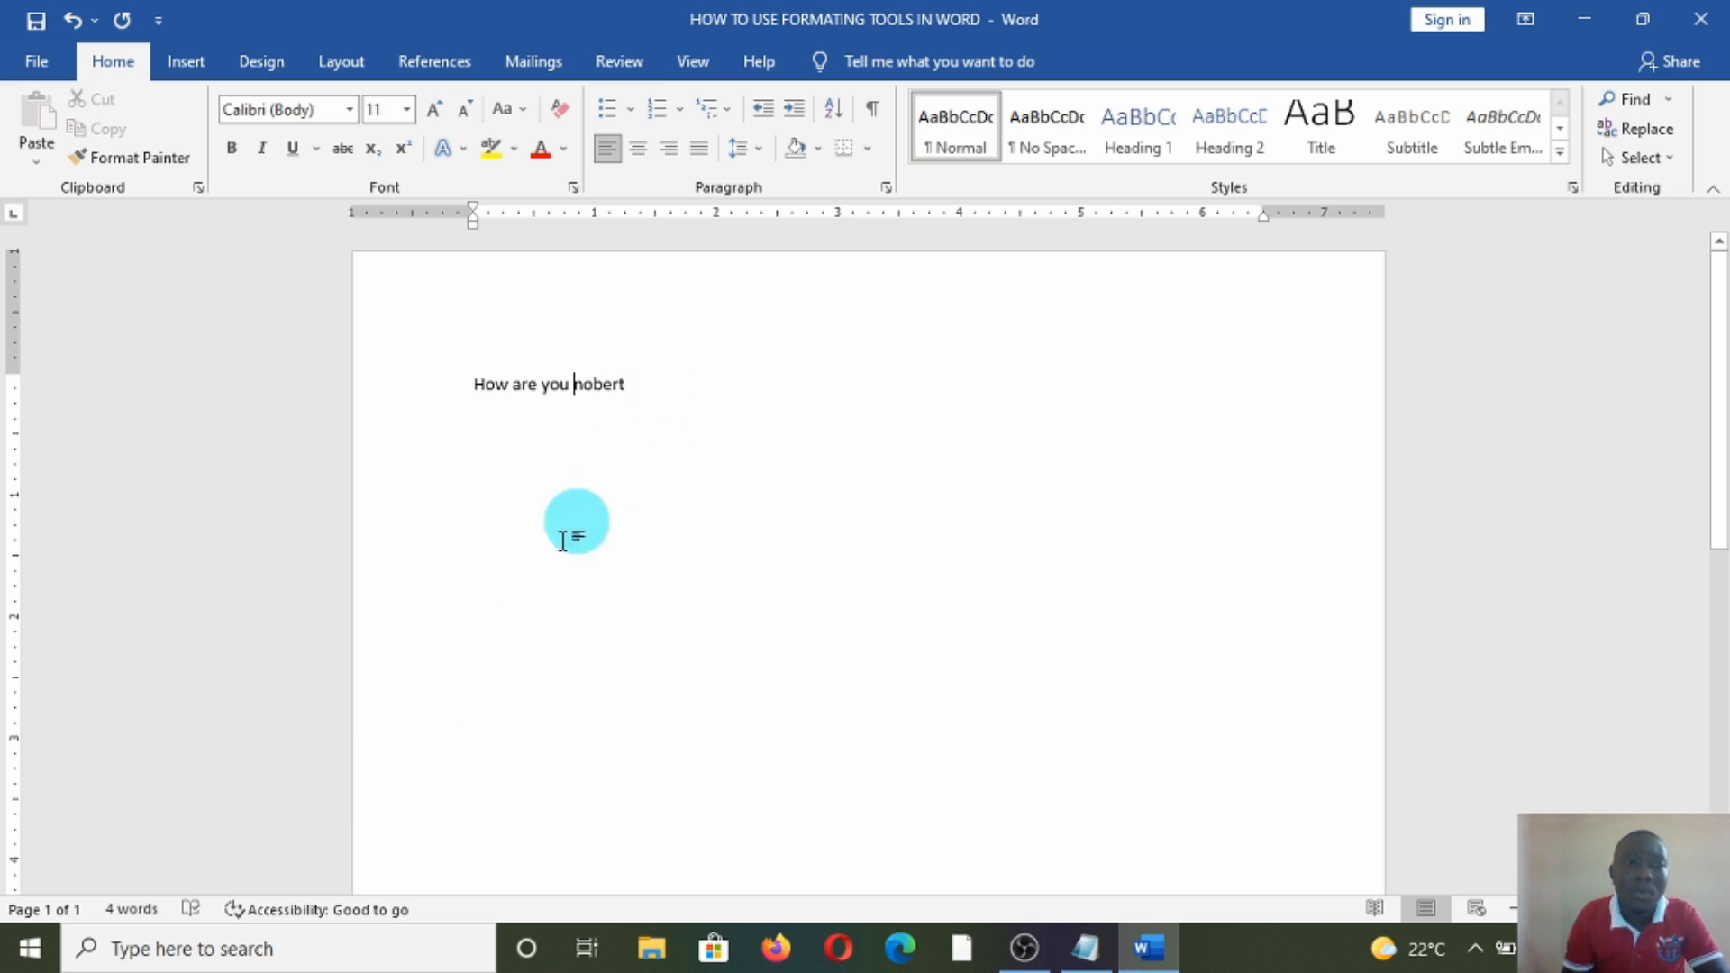
click(684, 381)
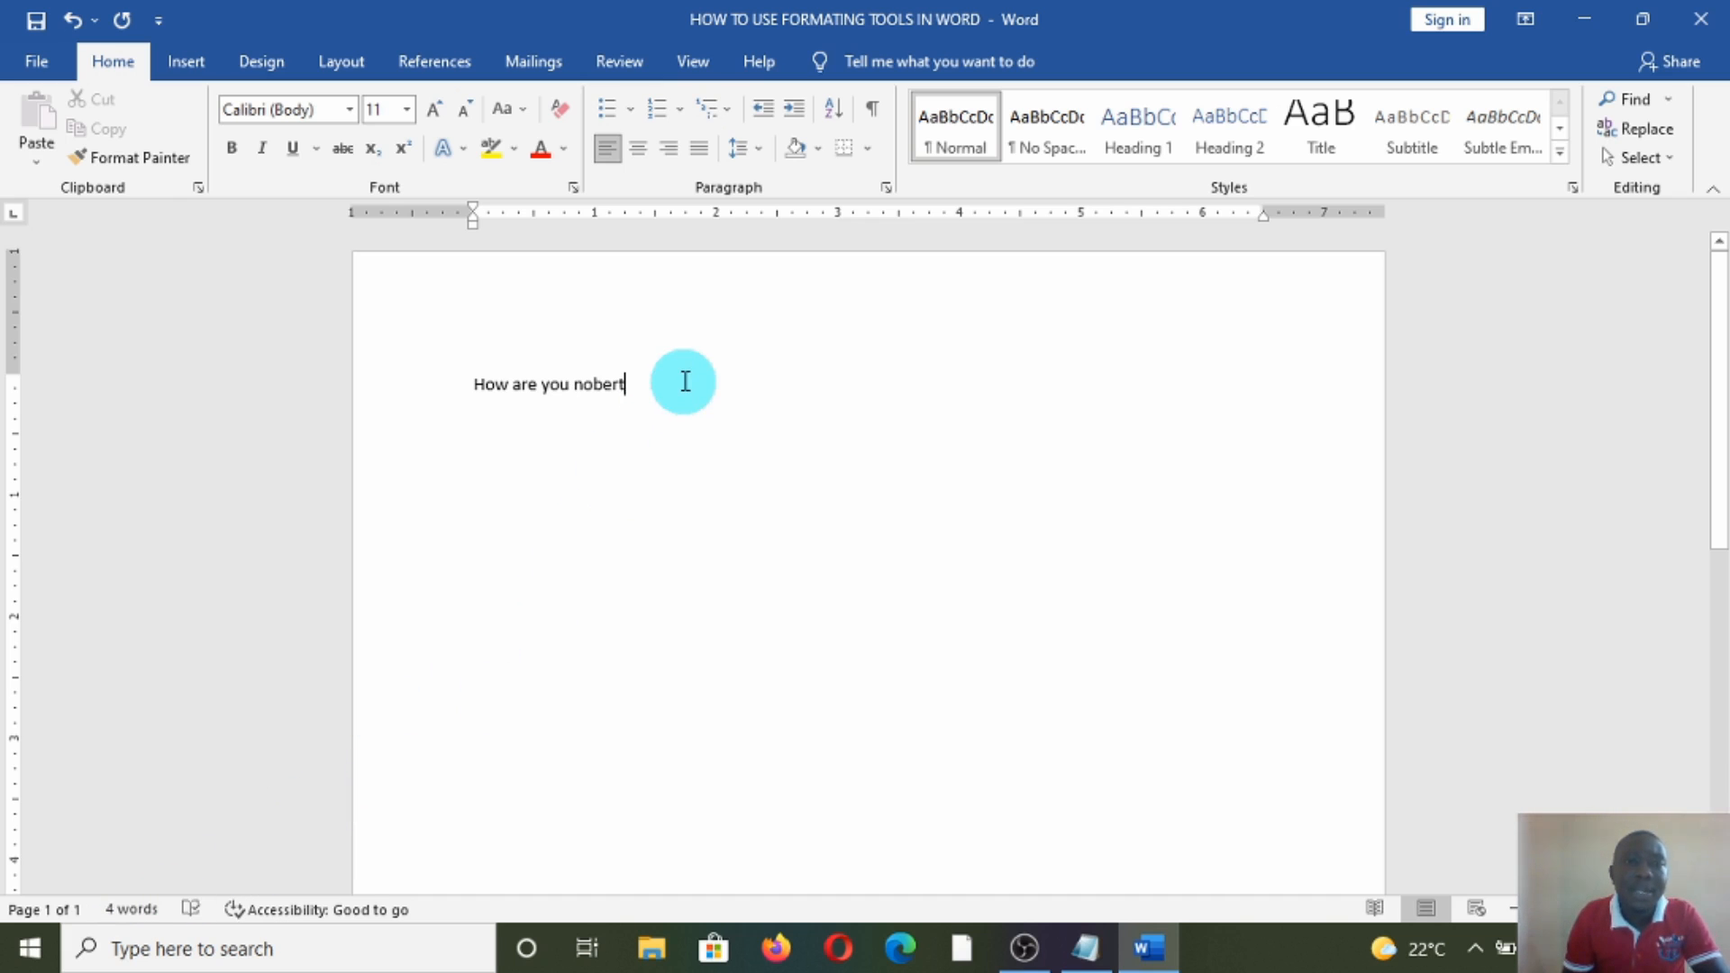
text(ffd)
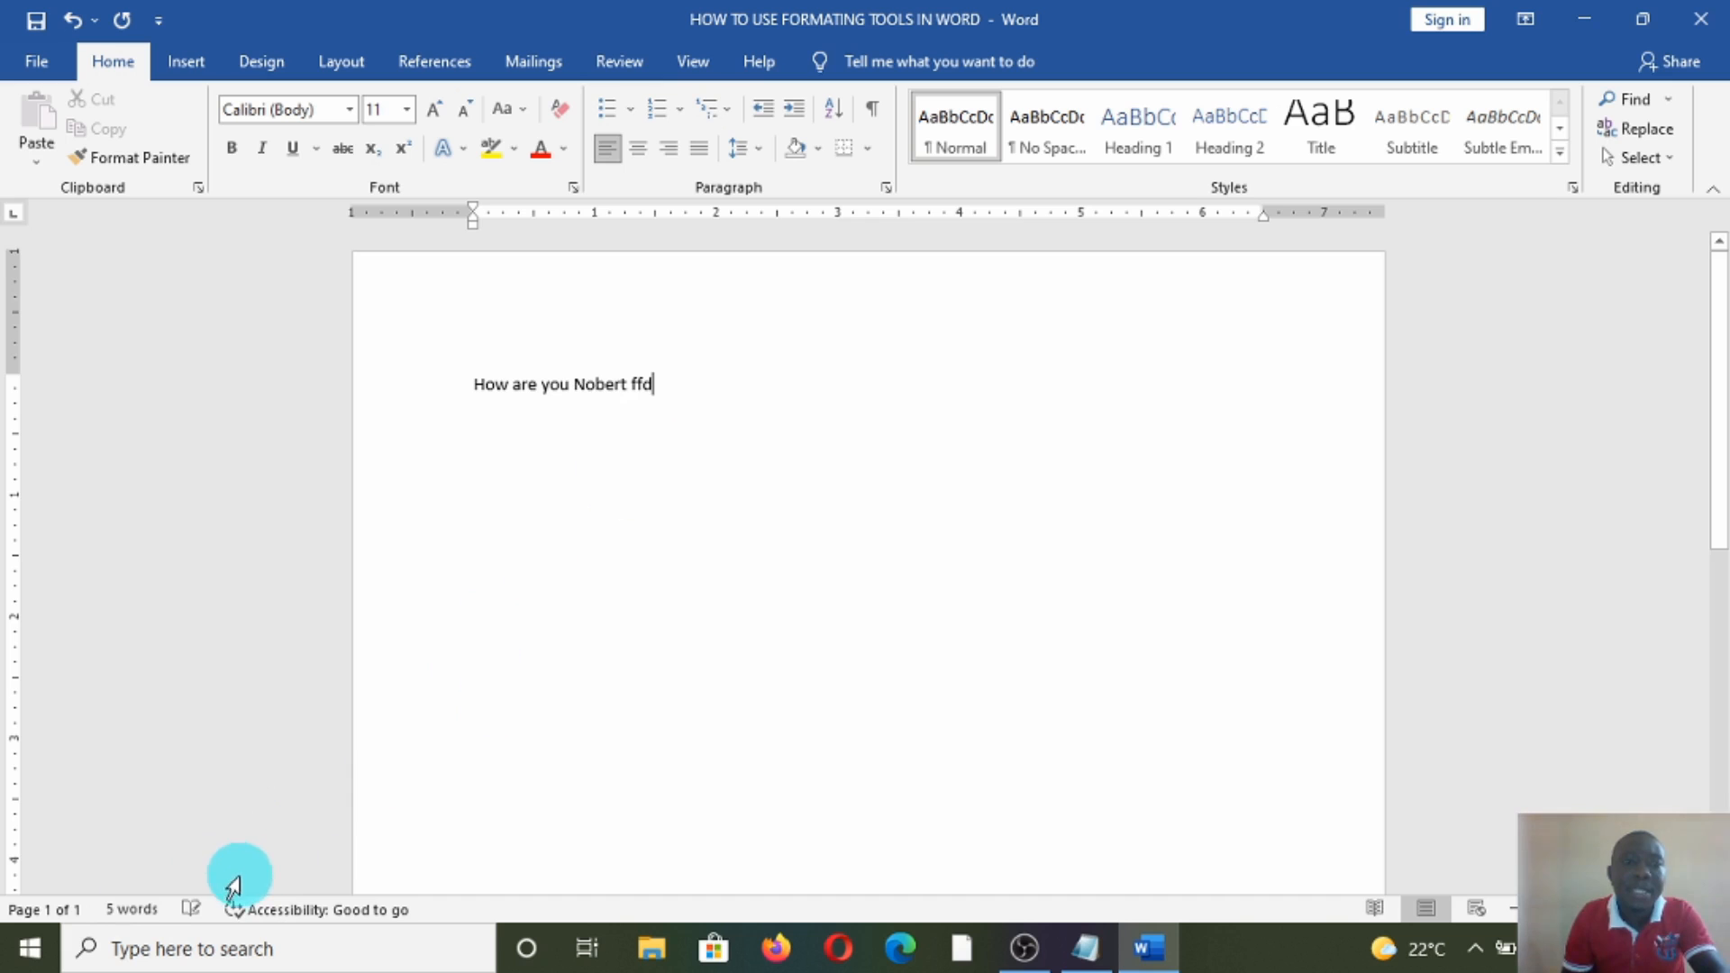
text(dsss)
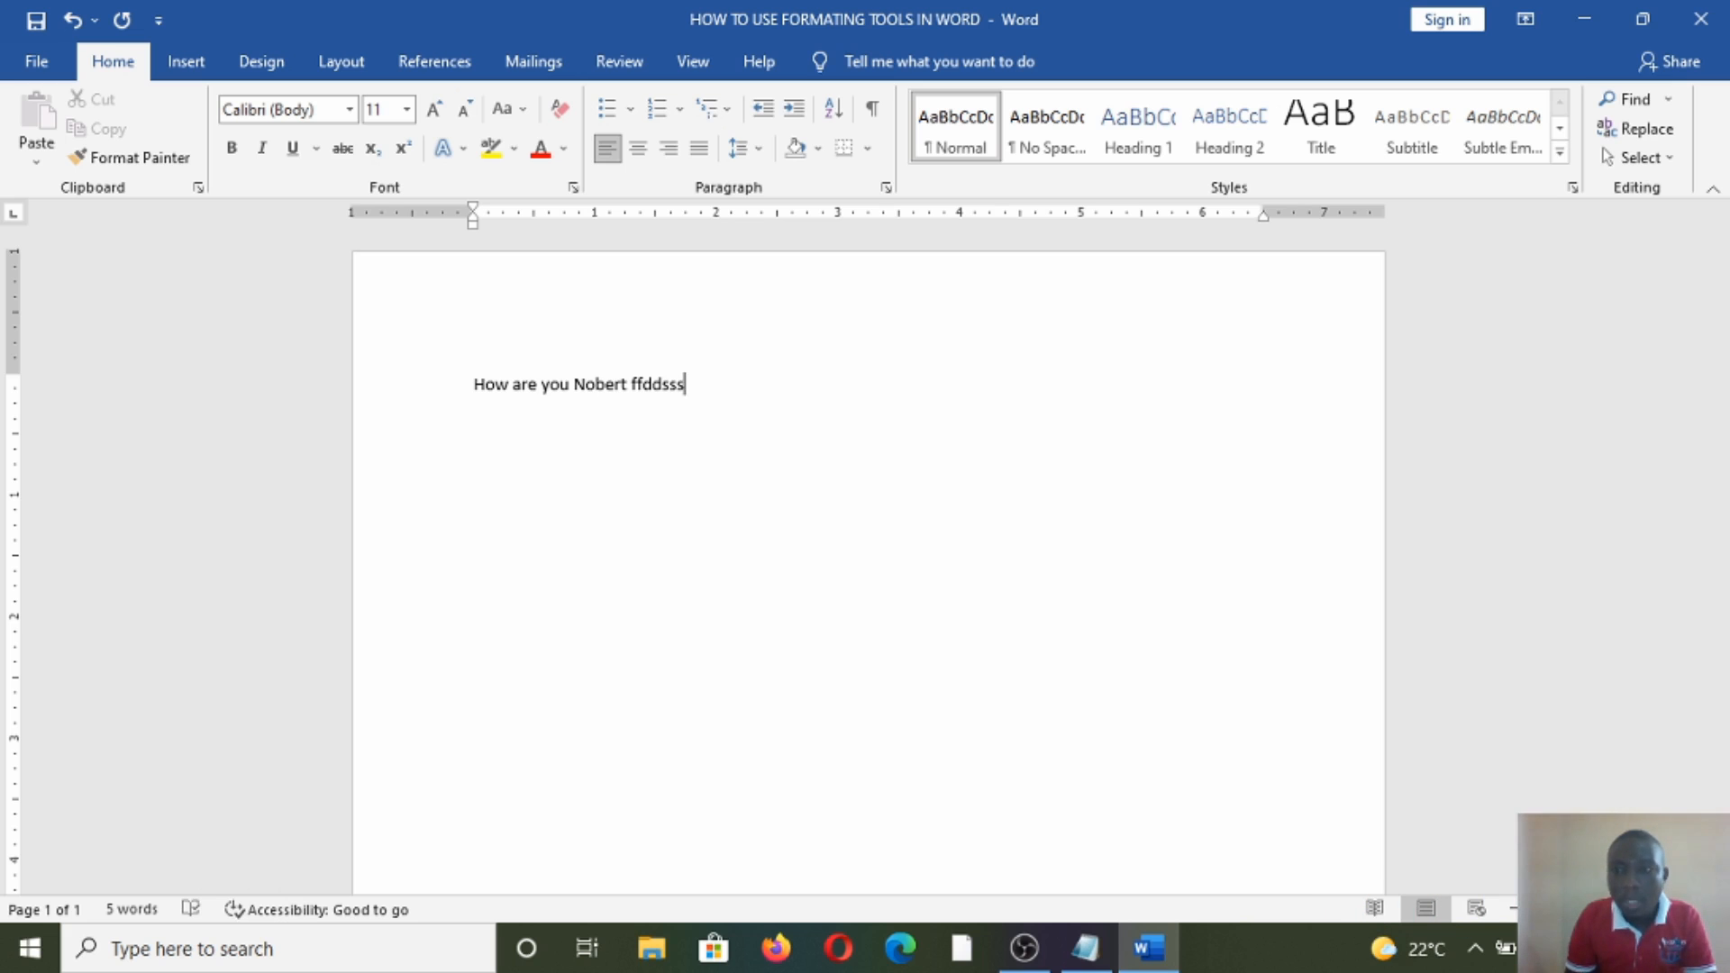
Step: Minimize the Word document to reveal the desktop and restore its window
click(1511, 910)
mouse_move(1569, 909)
mouse_down()
mouse_move(1652, 909)
mouse_move(1510, 926)
mouse_move(1590, 909)
mouse_up()
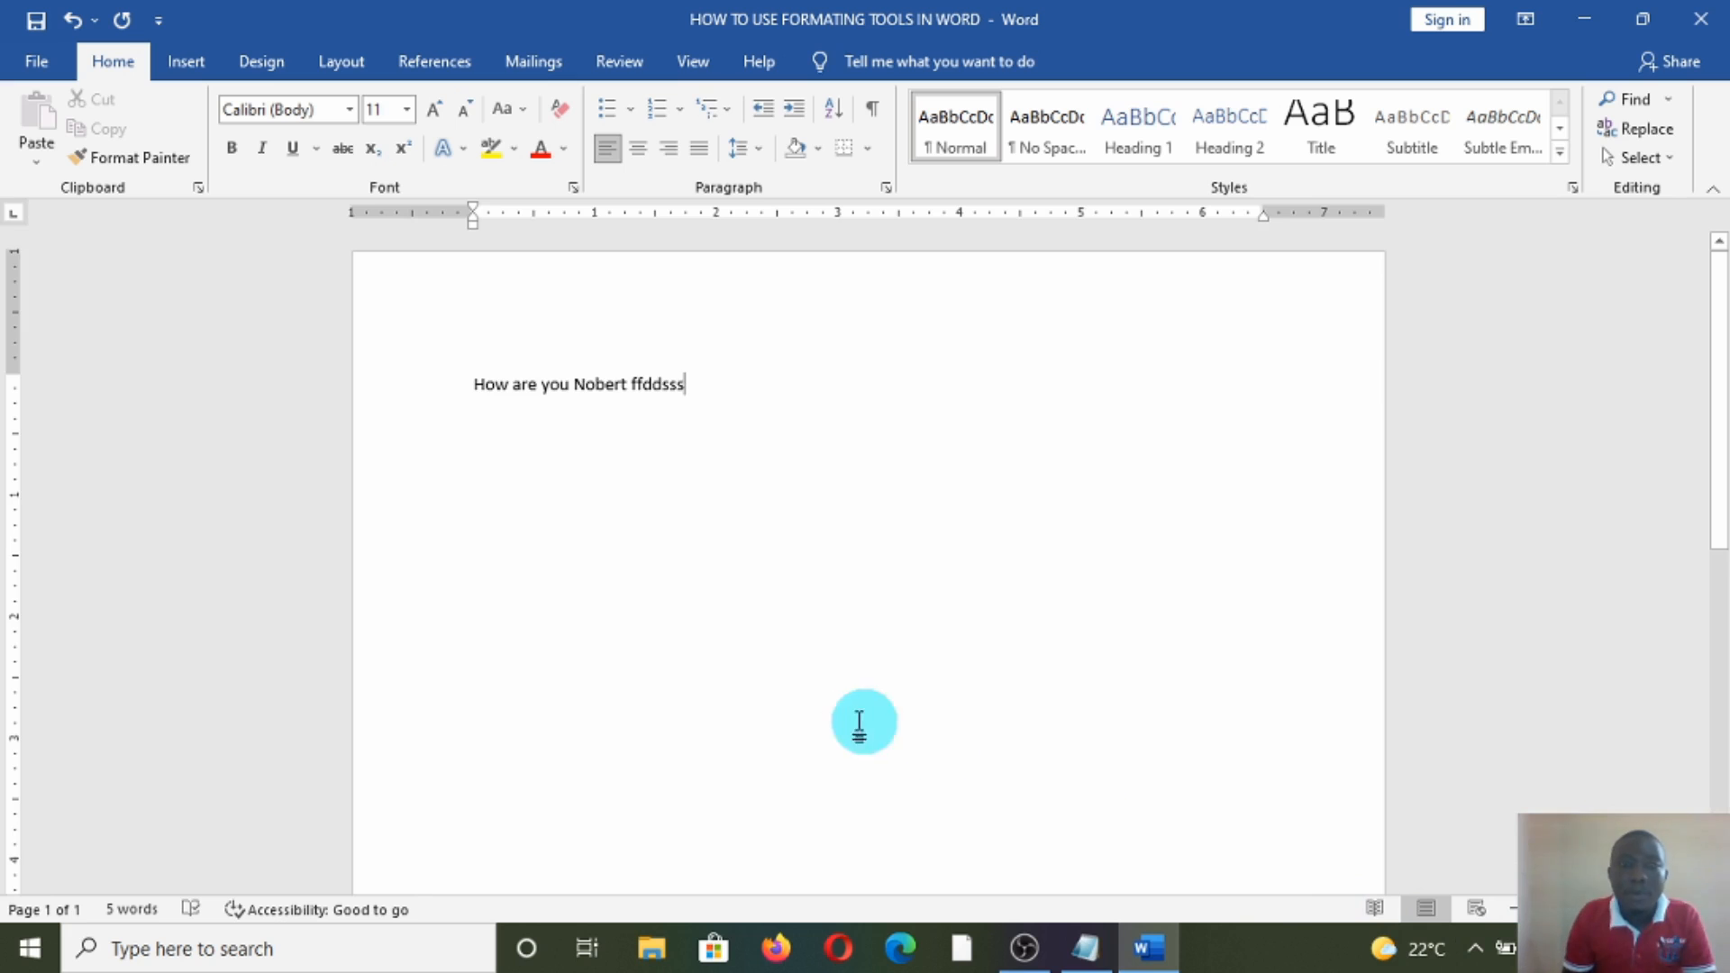
scroll(792, 684, down, 5)
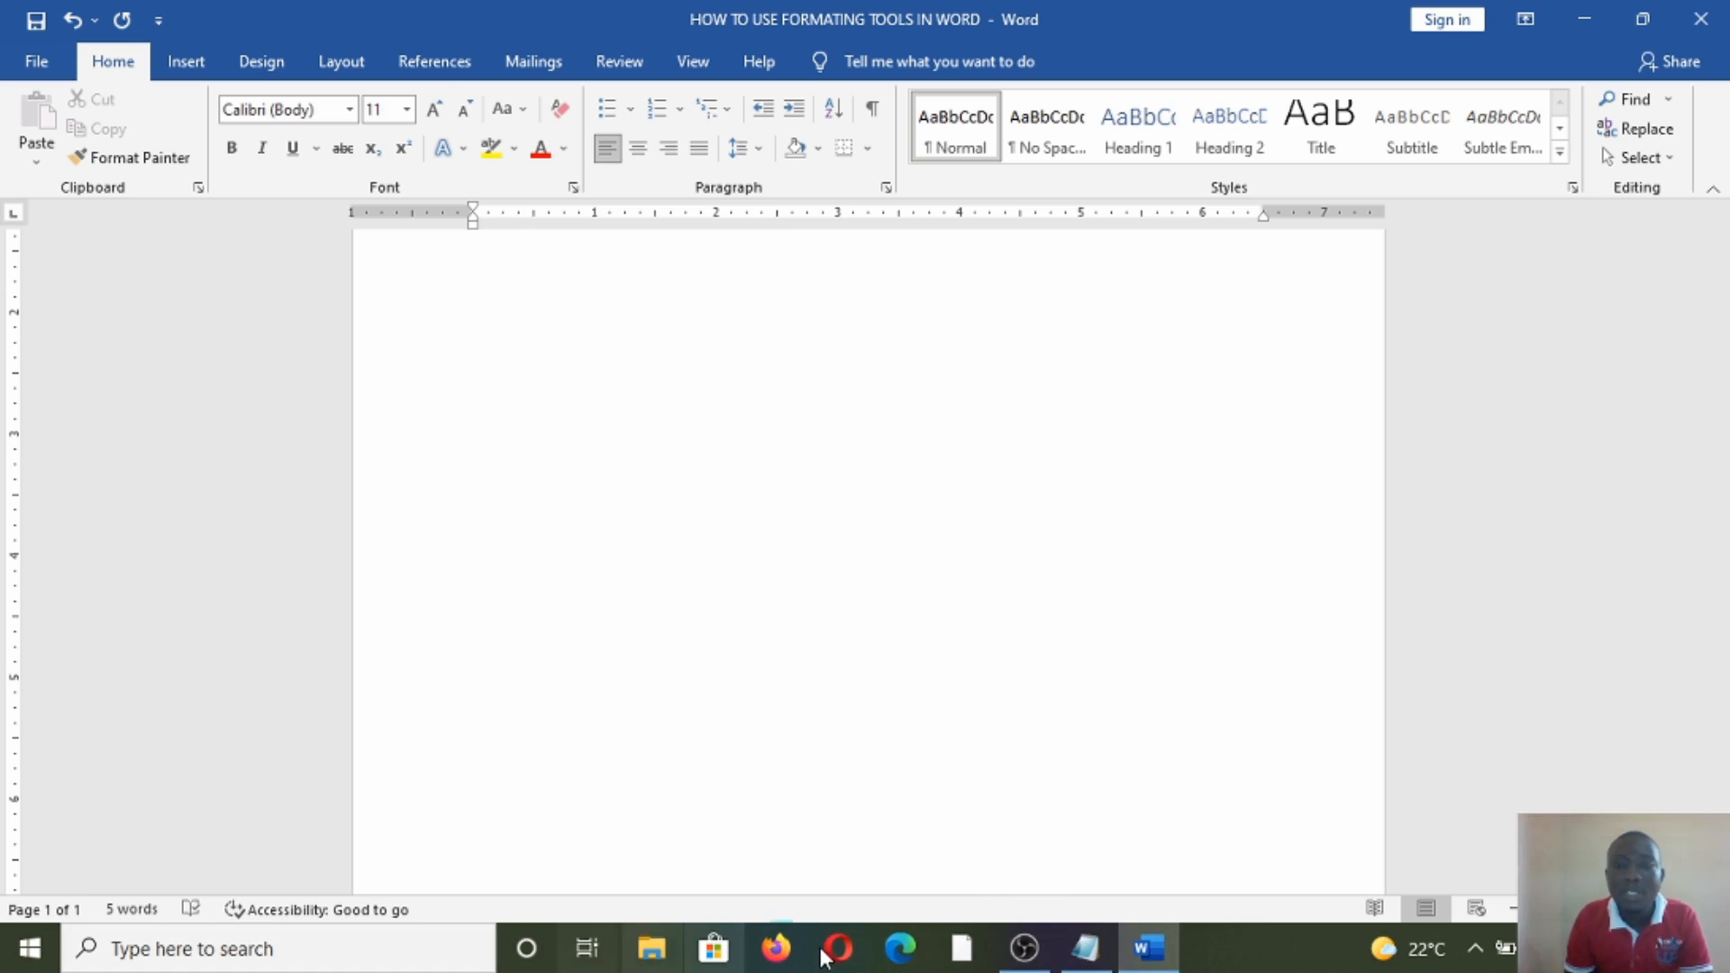
click(1582, 19)
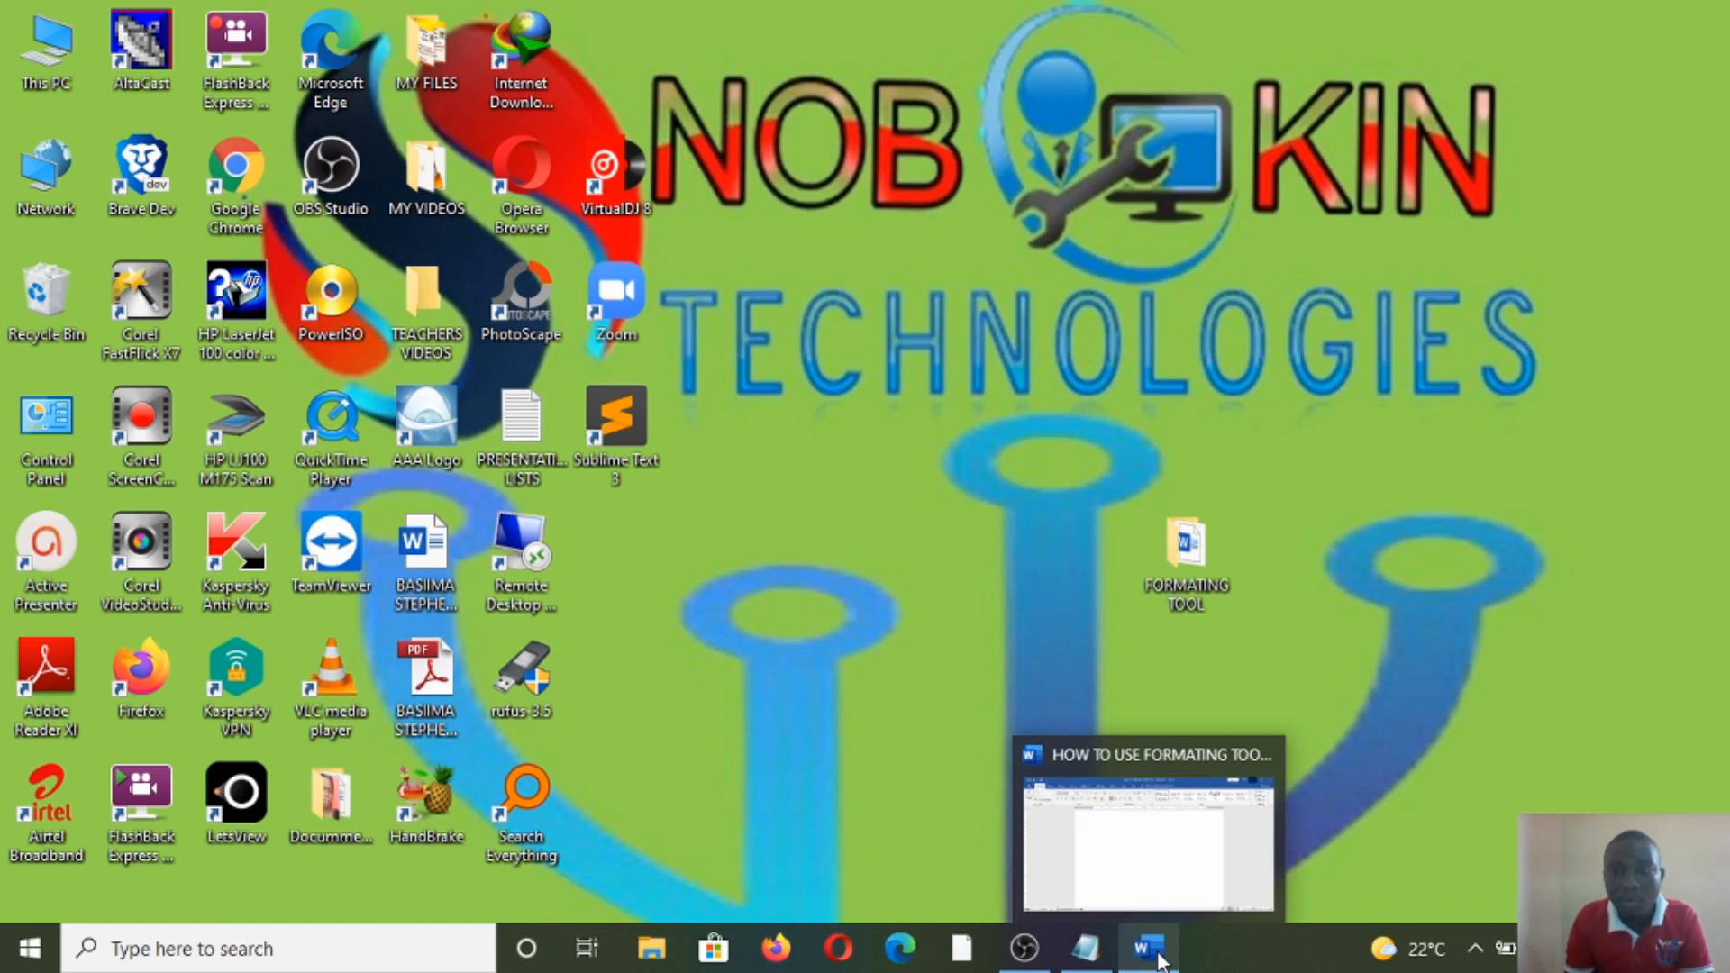
click(1160, 960)
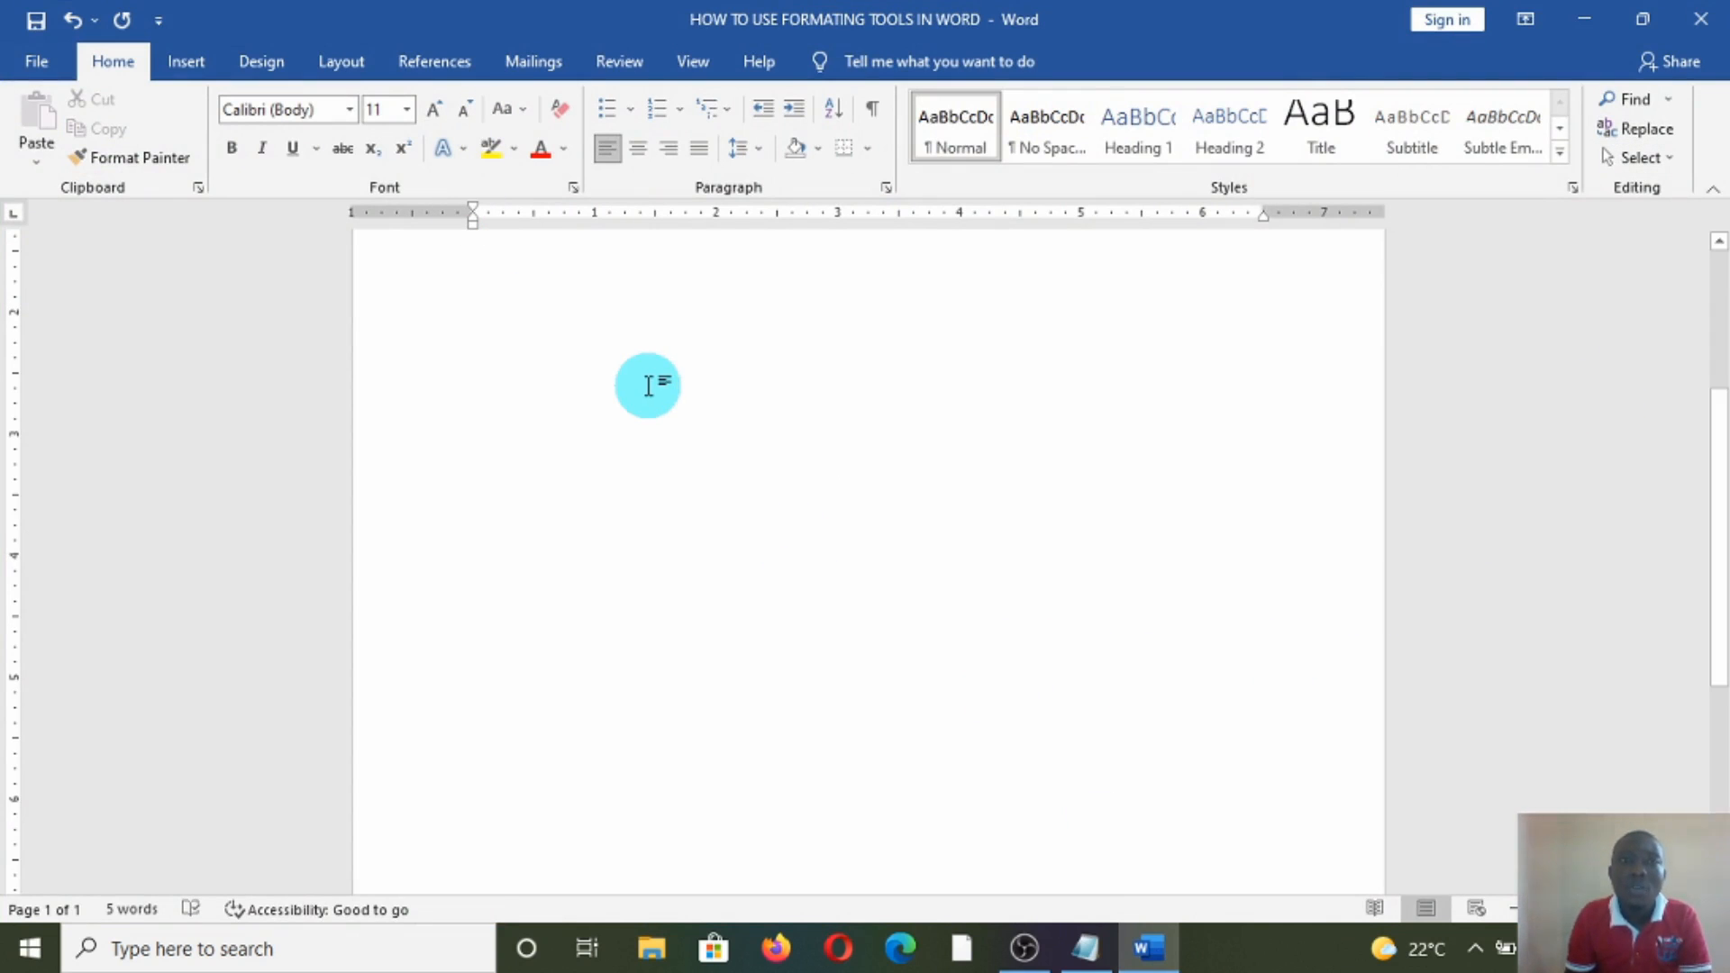
Step: Delete the whole sample greeting line from the document
scroll(648, 386, up, 5)
drag(738, 400, 409, 378)
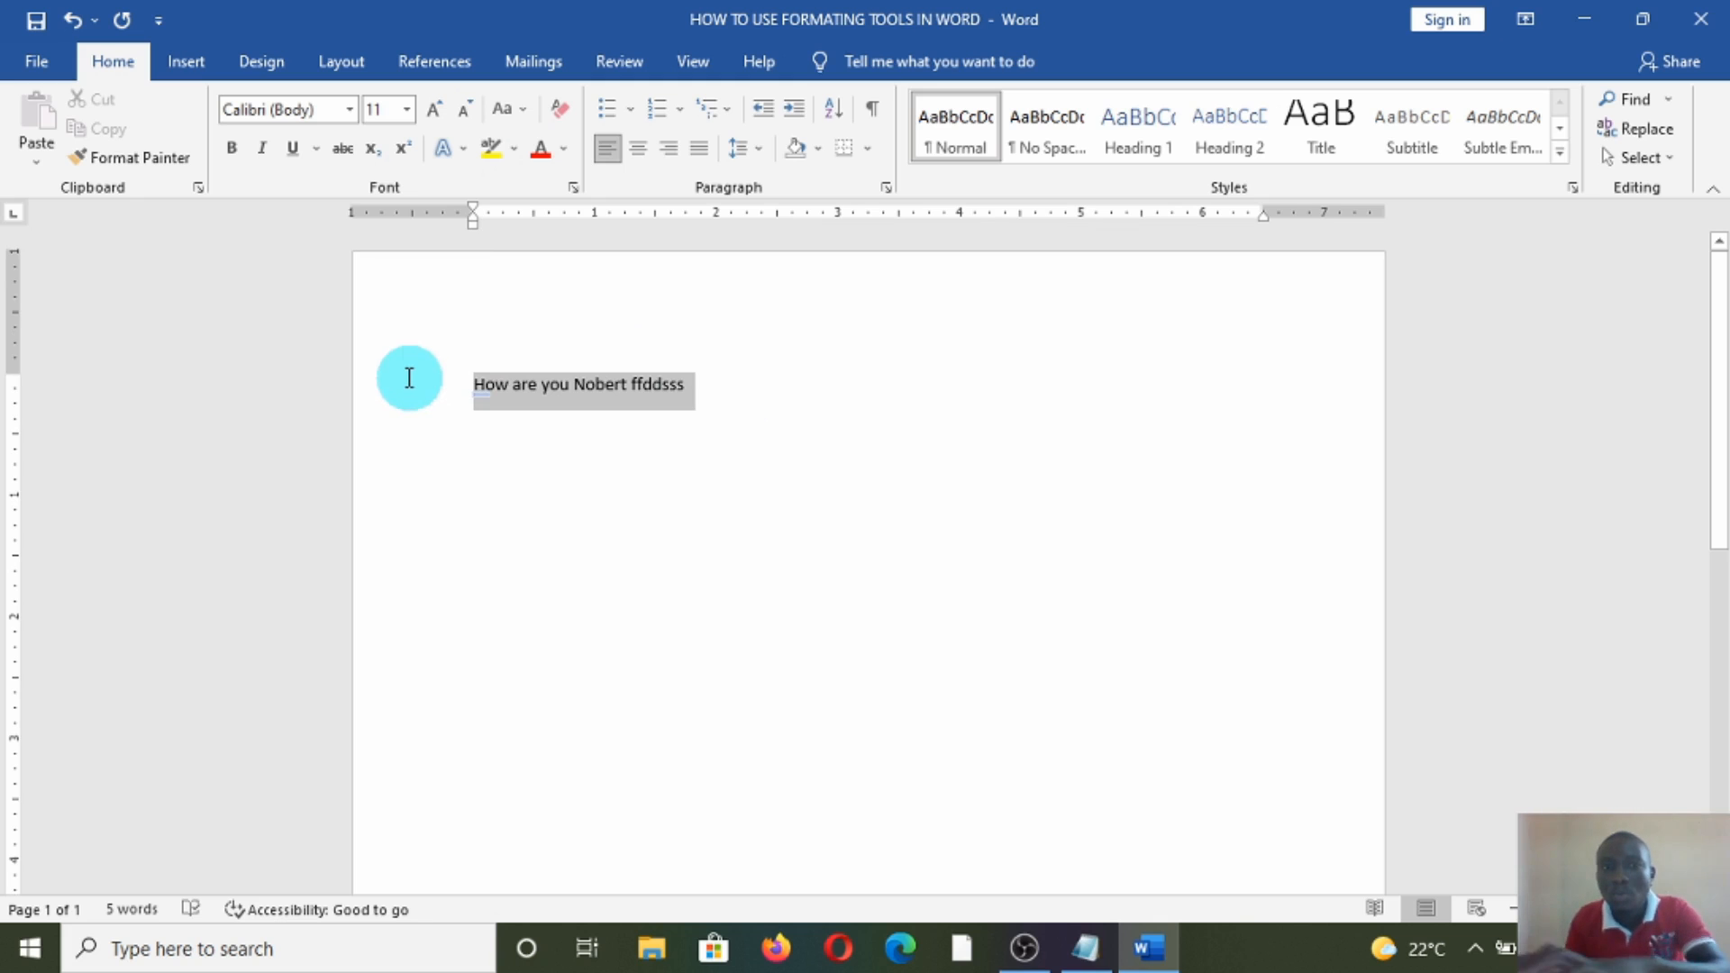
key(BackSpace)
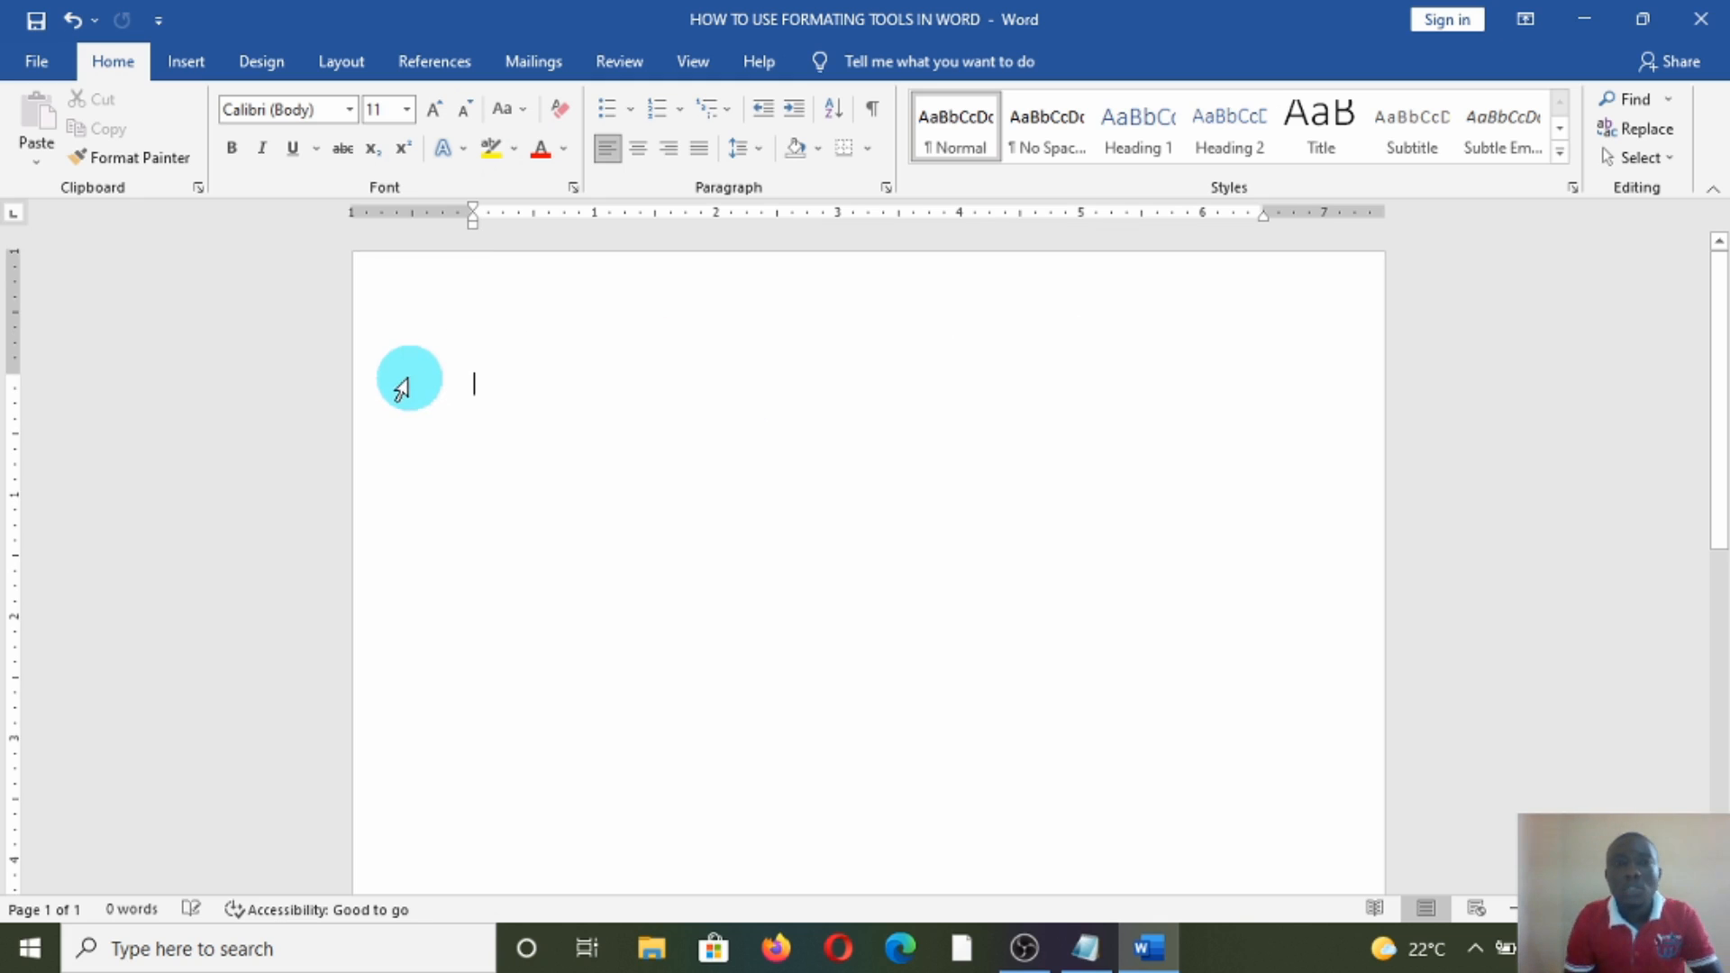
Step: Launch Firefox, alternate between it and the Word document while it loads, and finish in Firefox
click(771, 954)
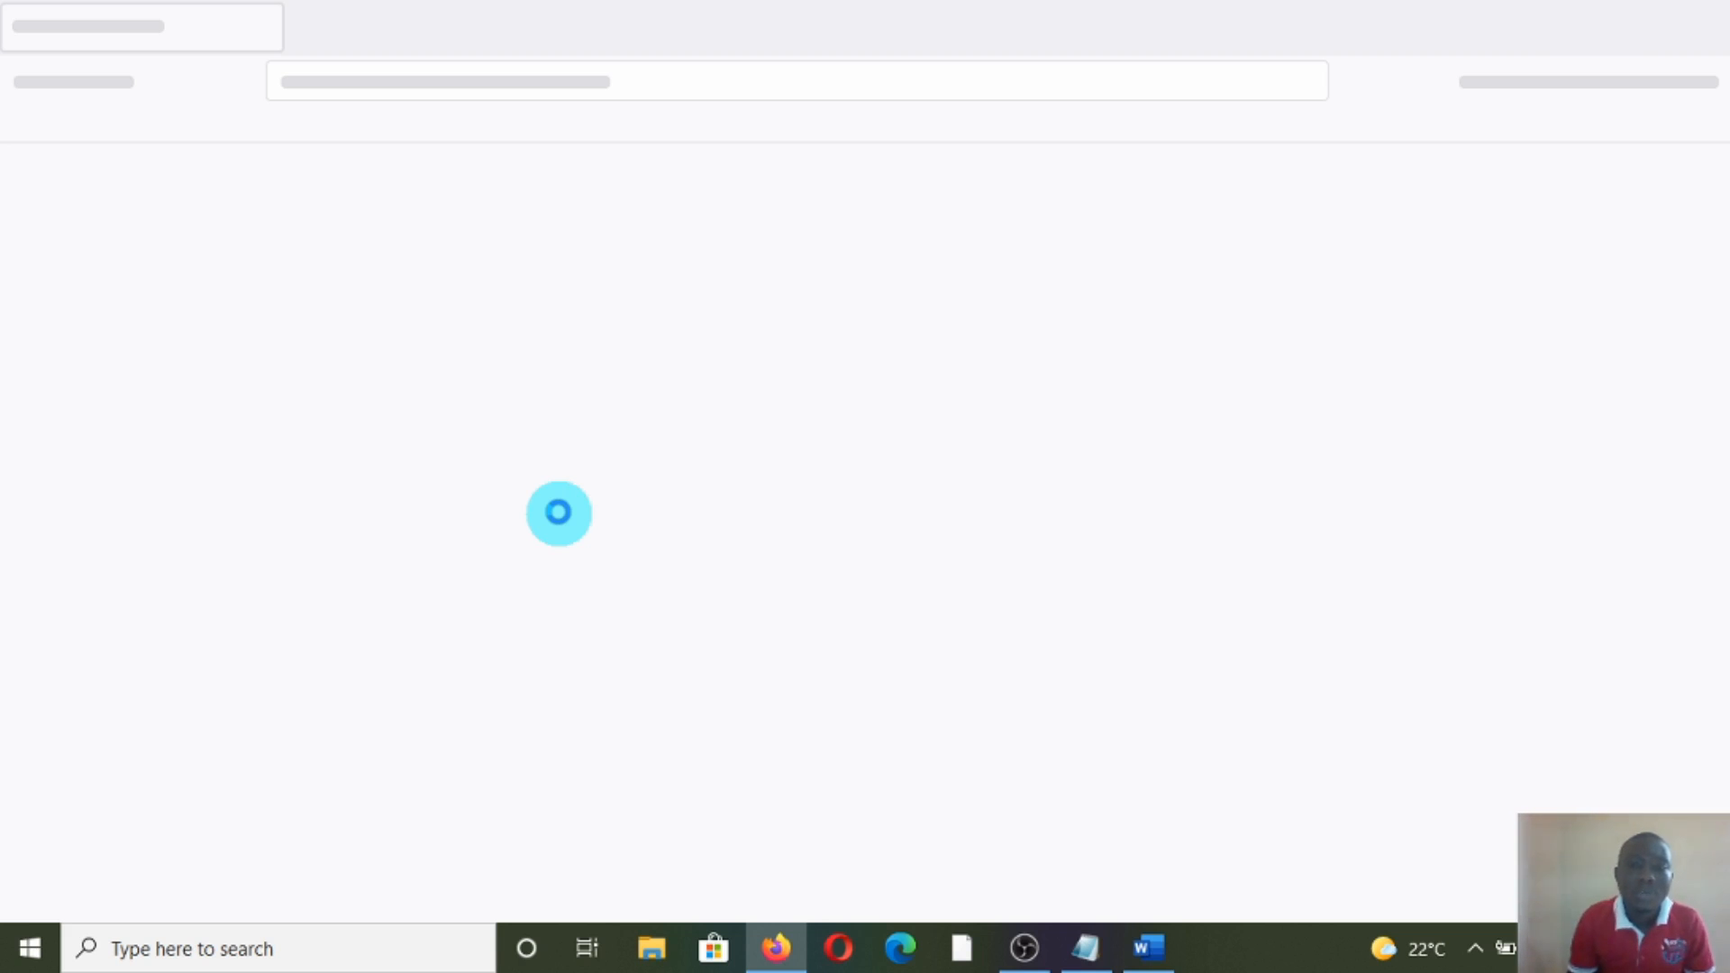
click(1143, 946)
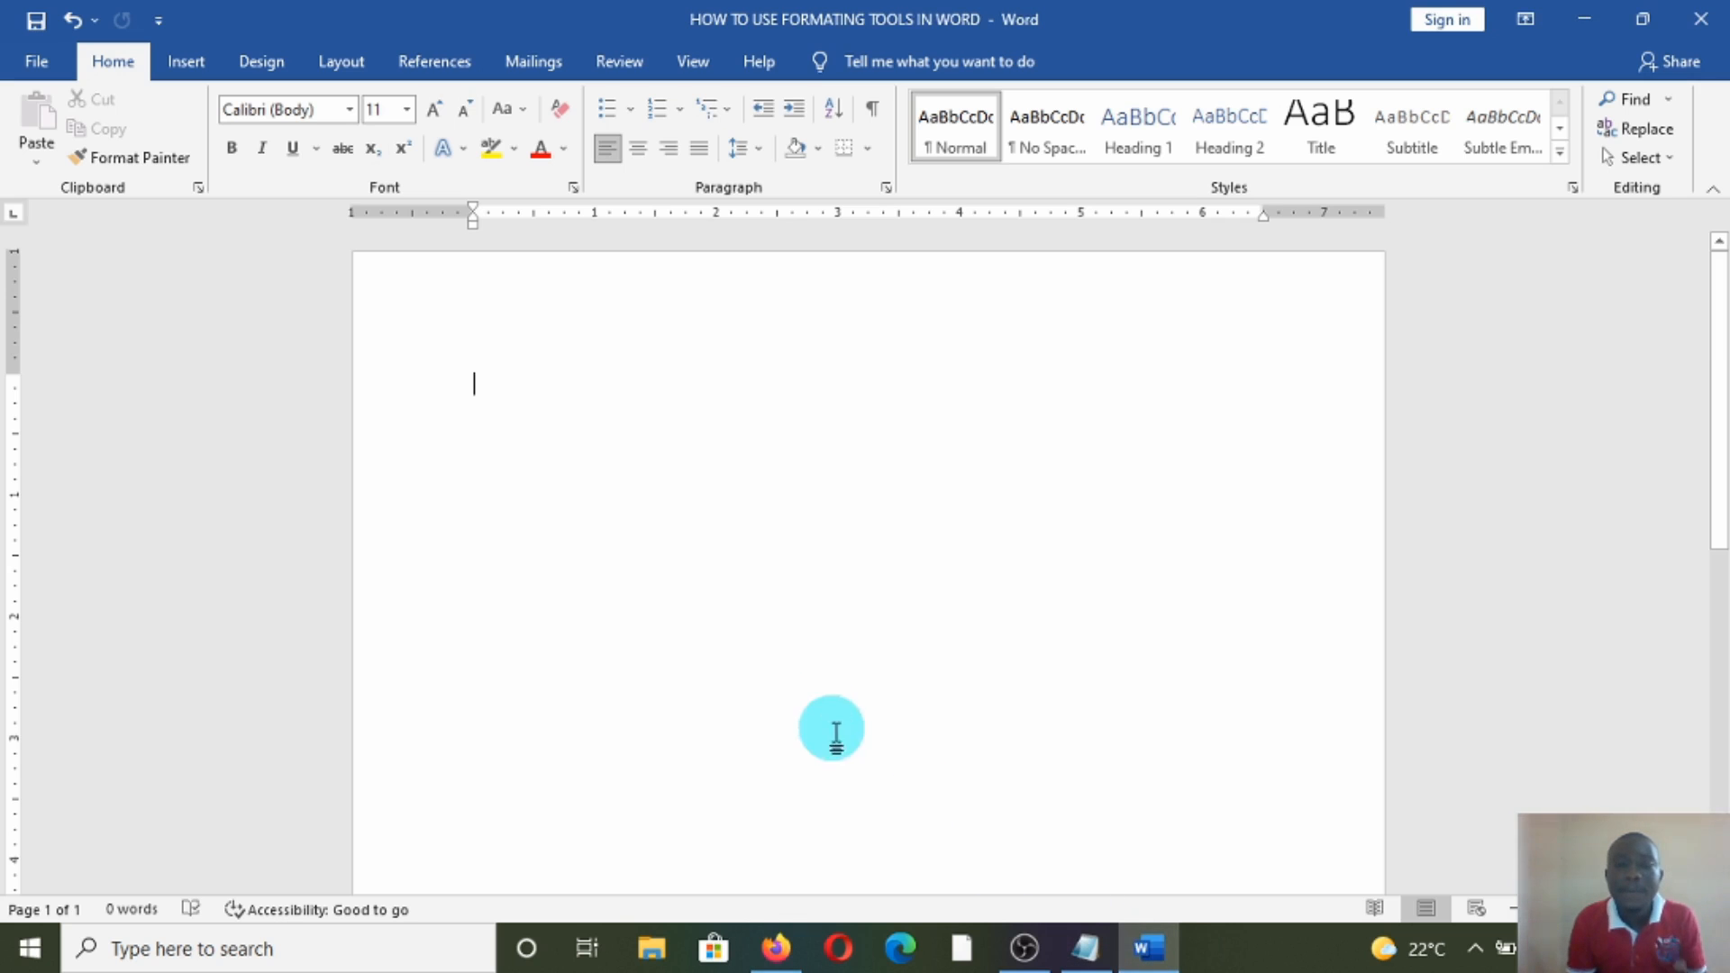
click(775, 947)
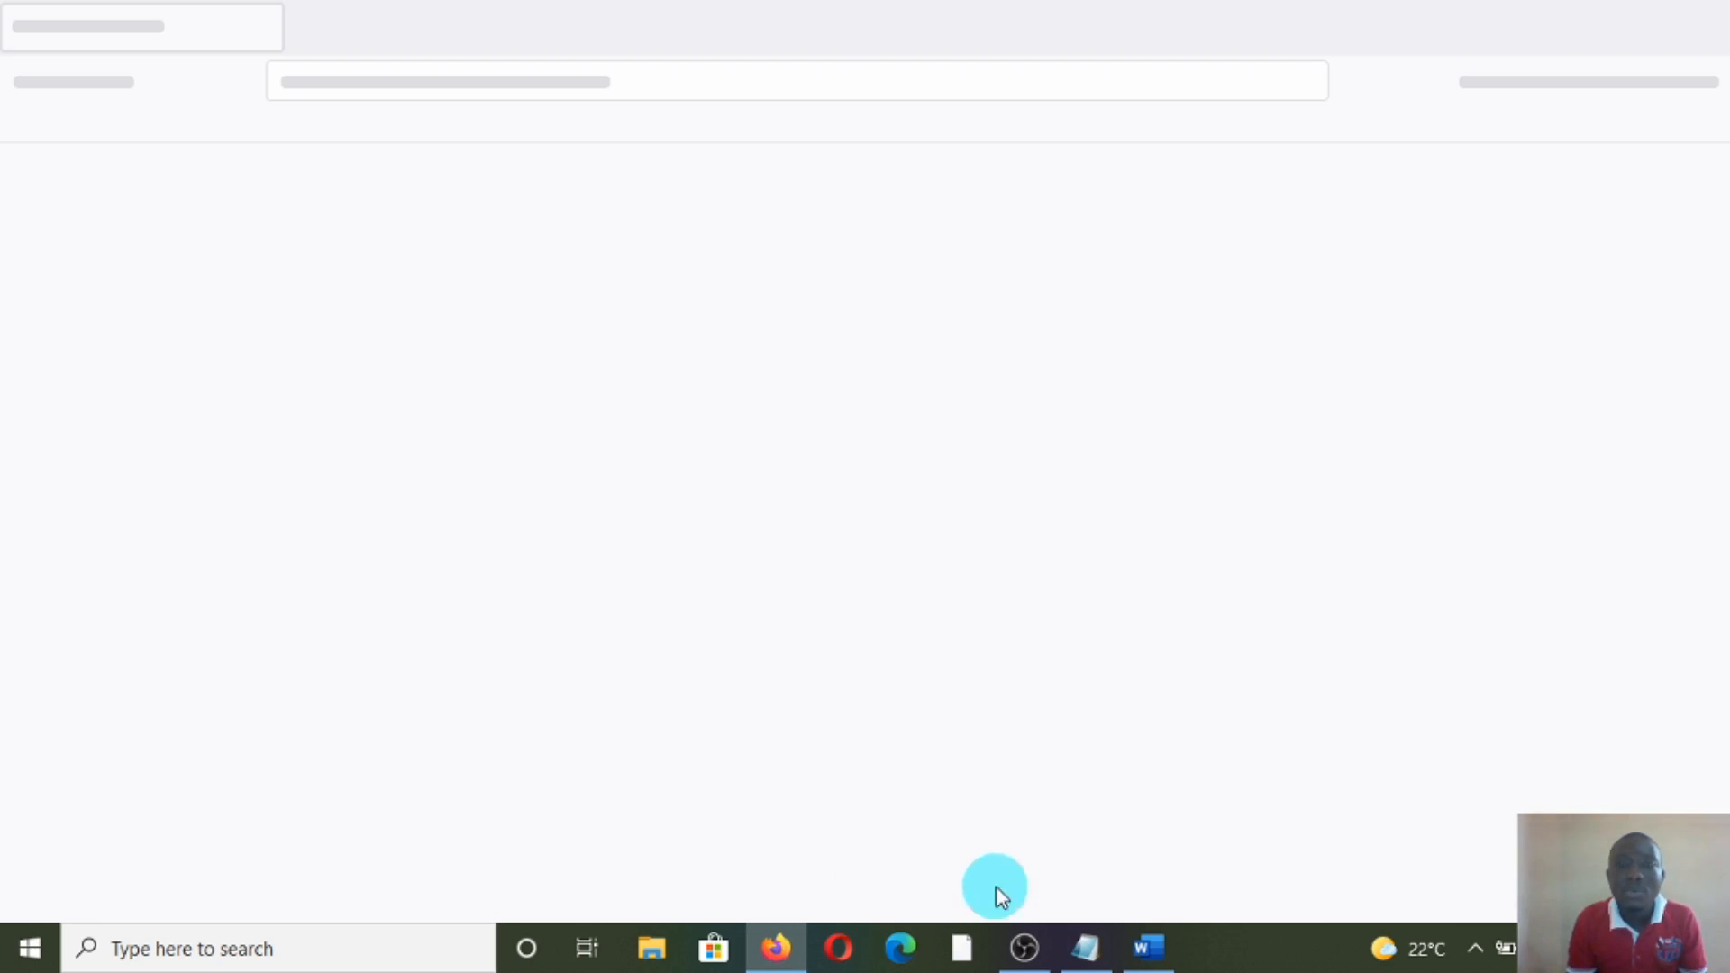
click(1140, 946)
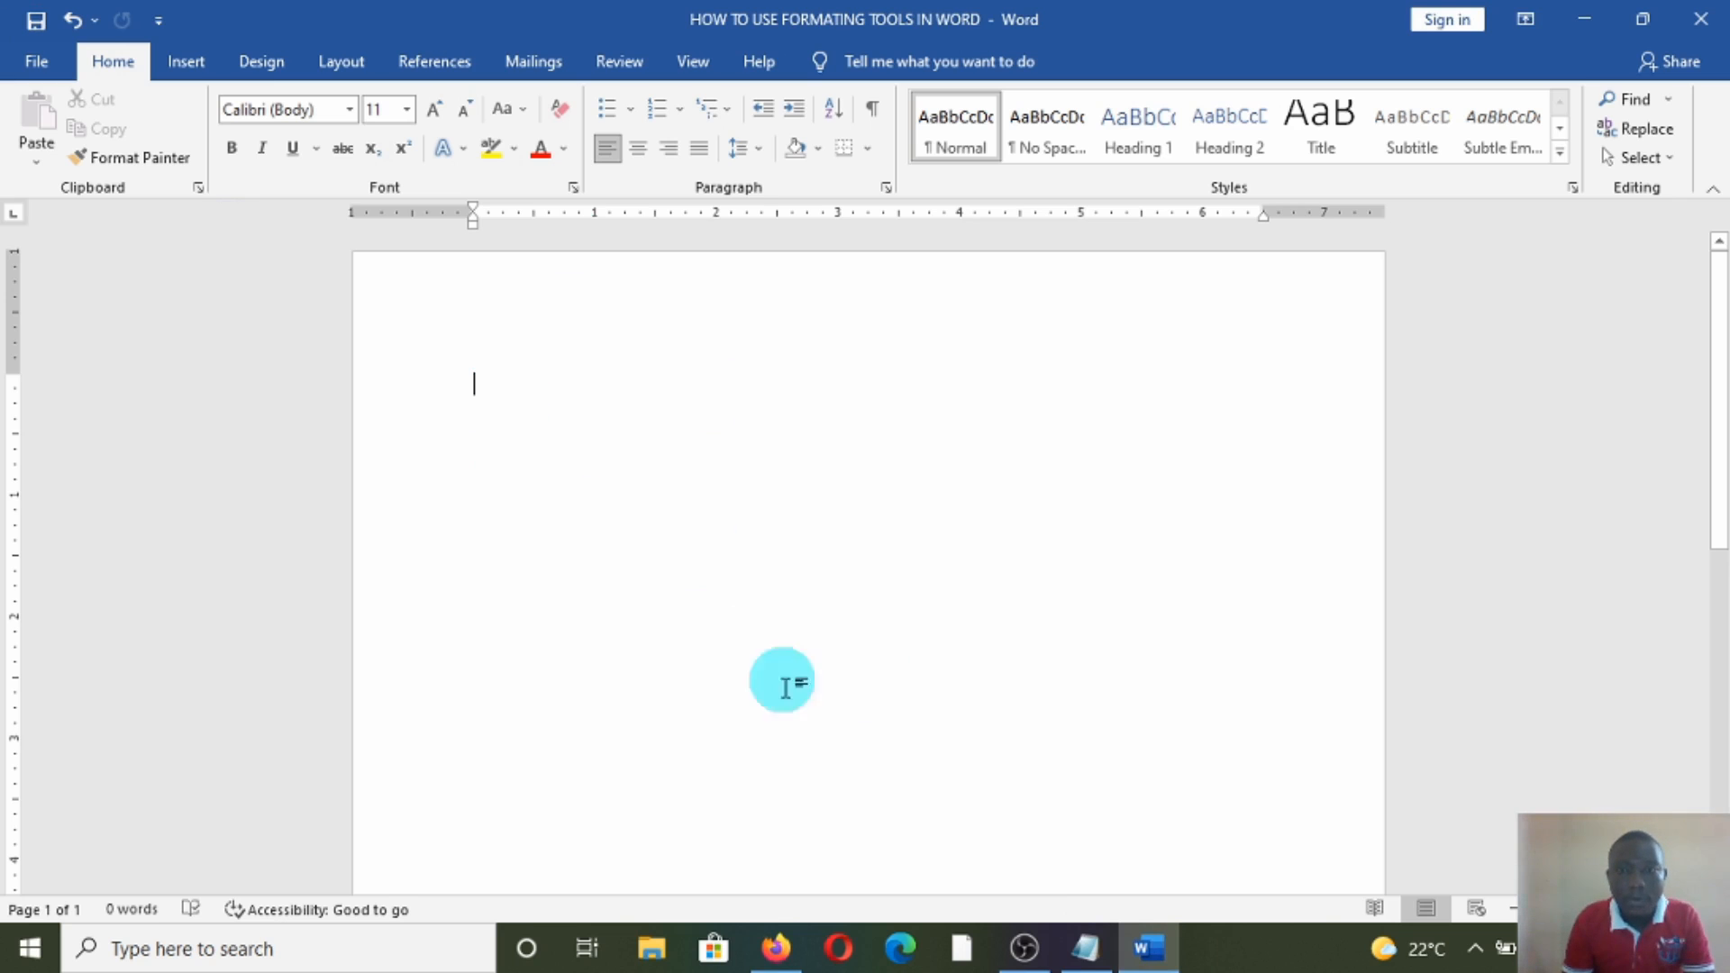
click(777, 962)
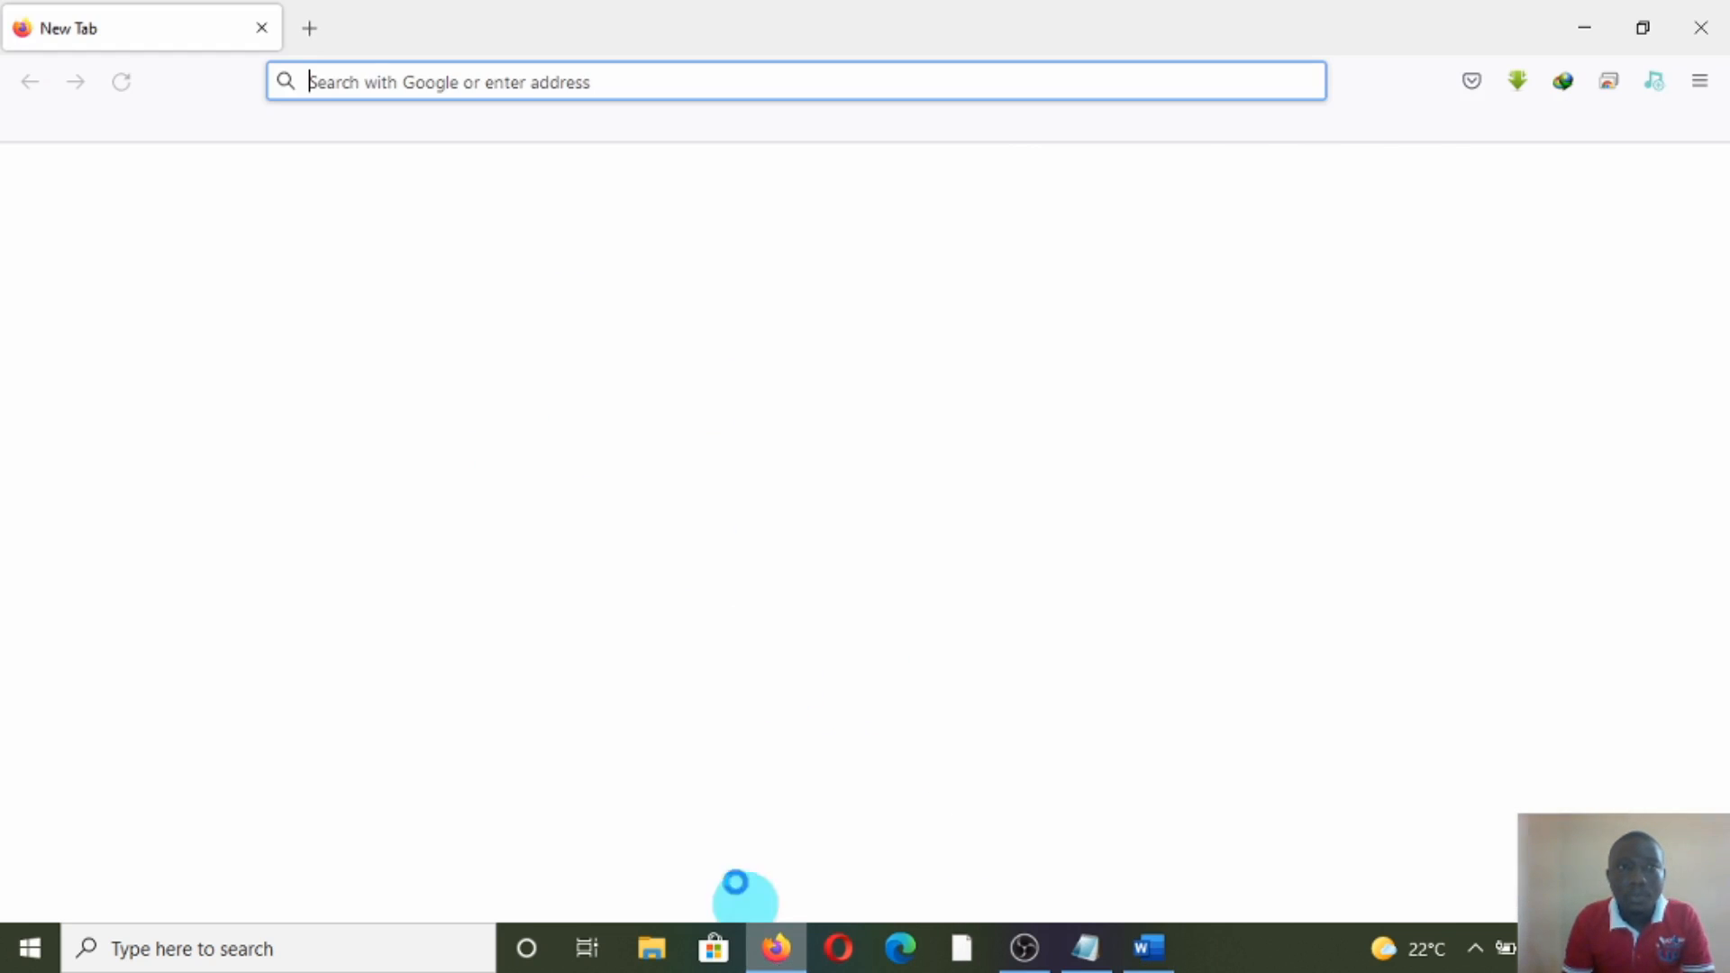
Step: Try to search Google for computer hards in a new browser tab
click(314, 29)
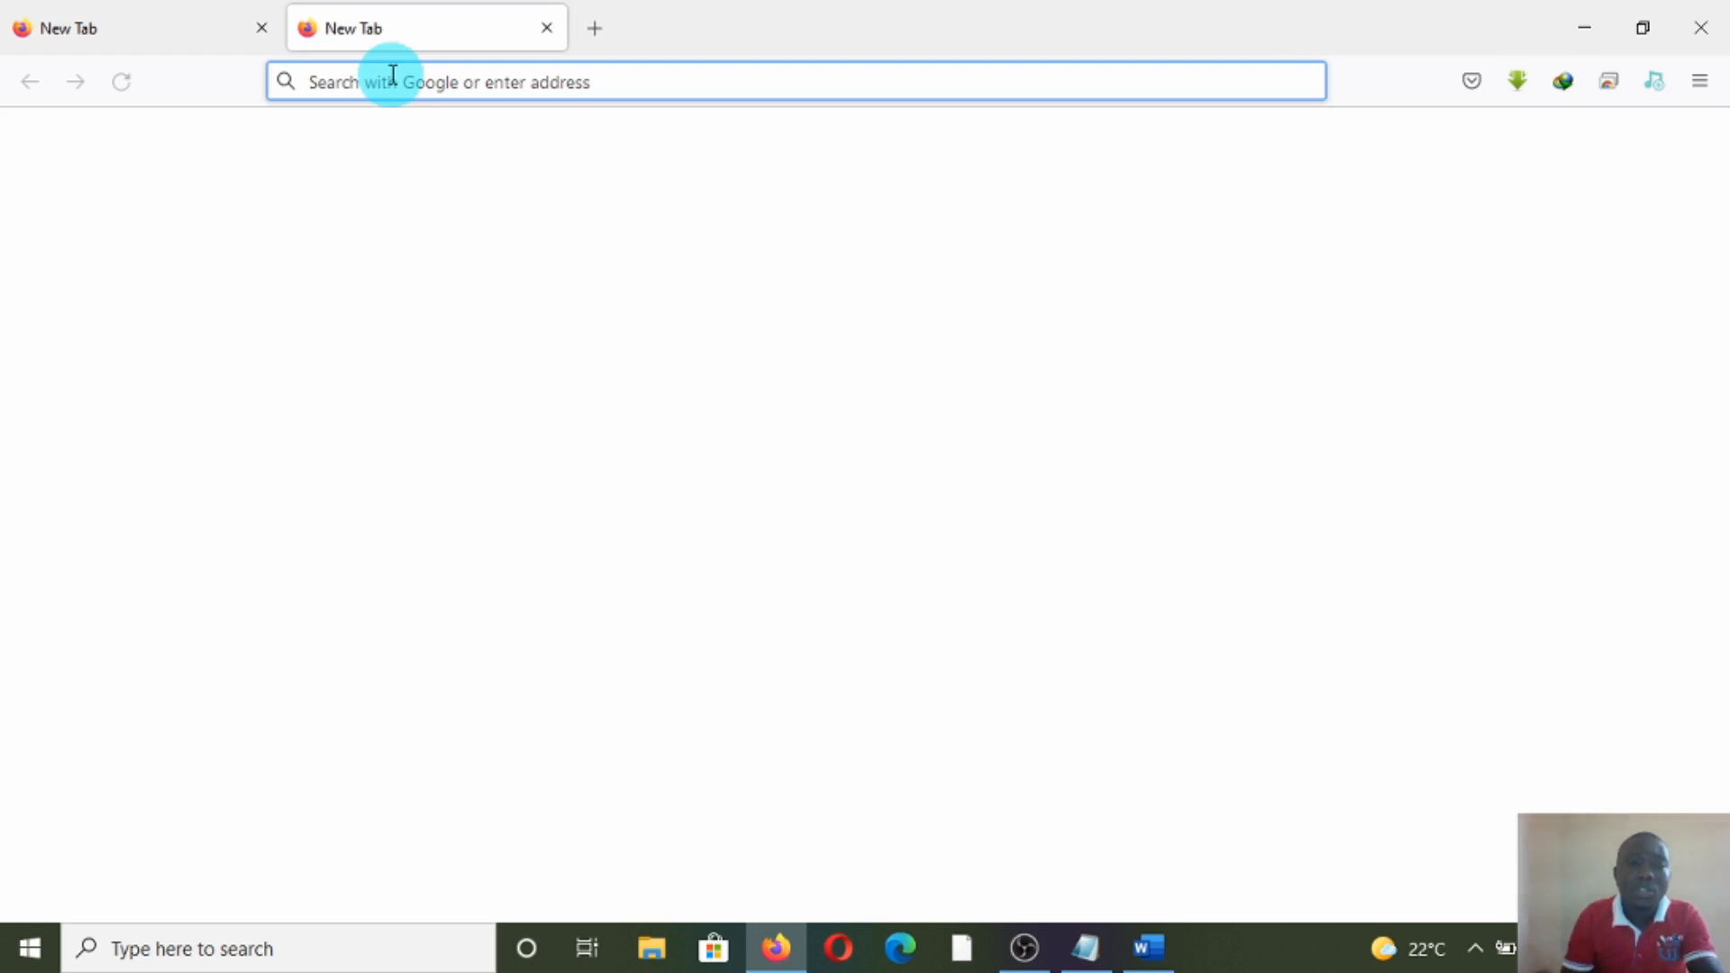
text(com)
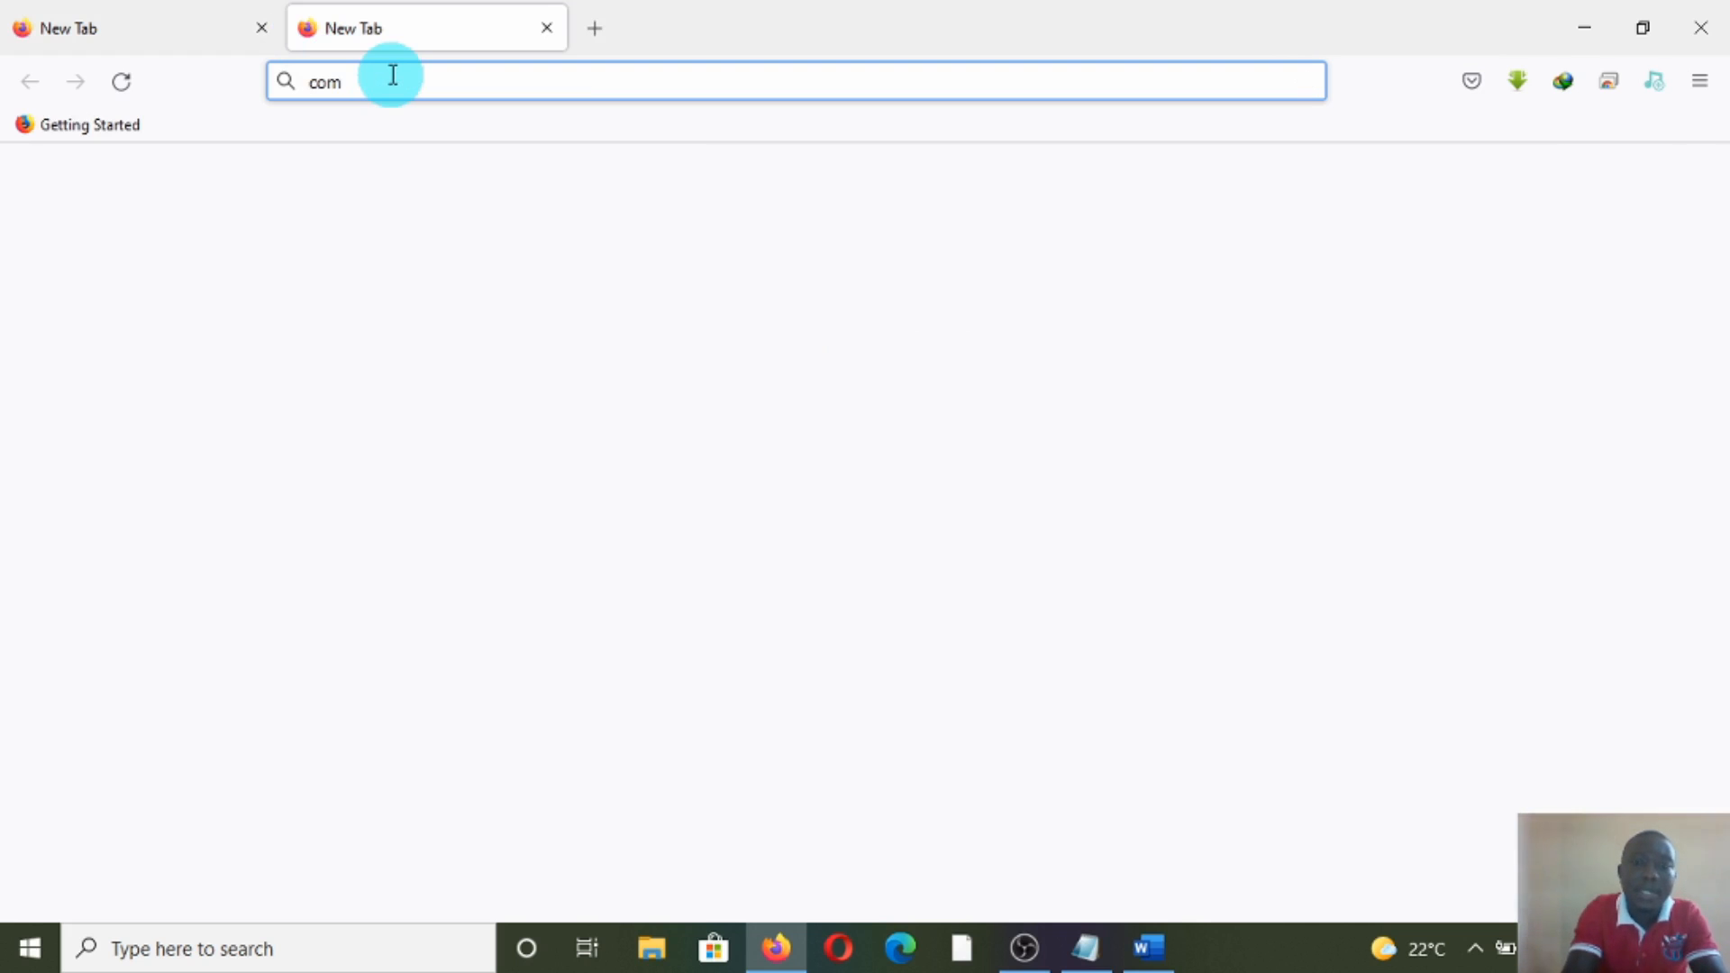
text(puter hards)
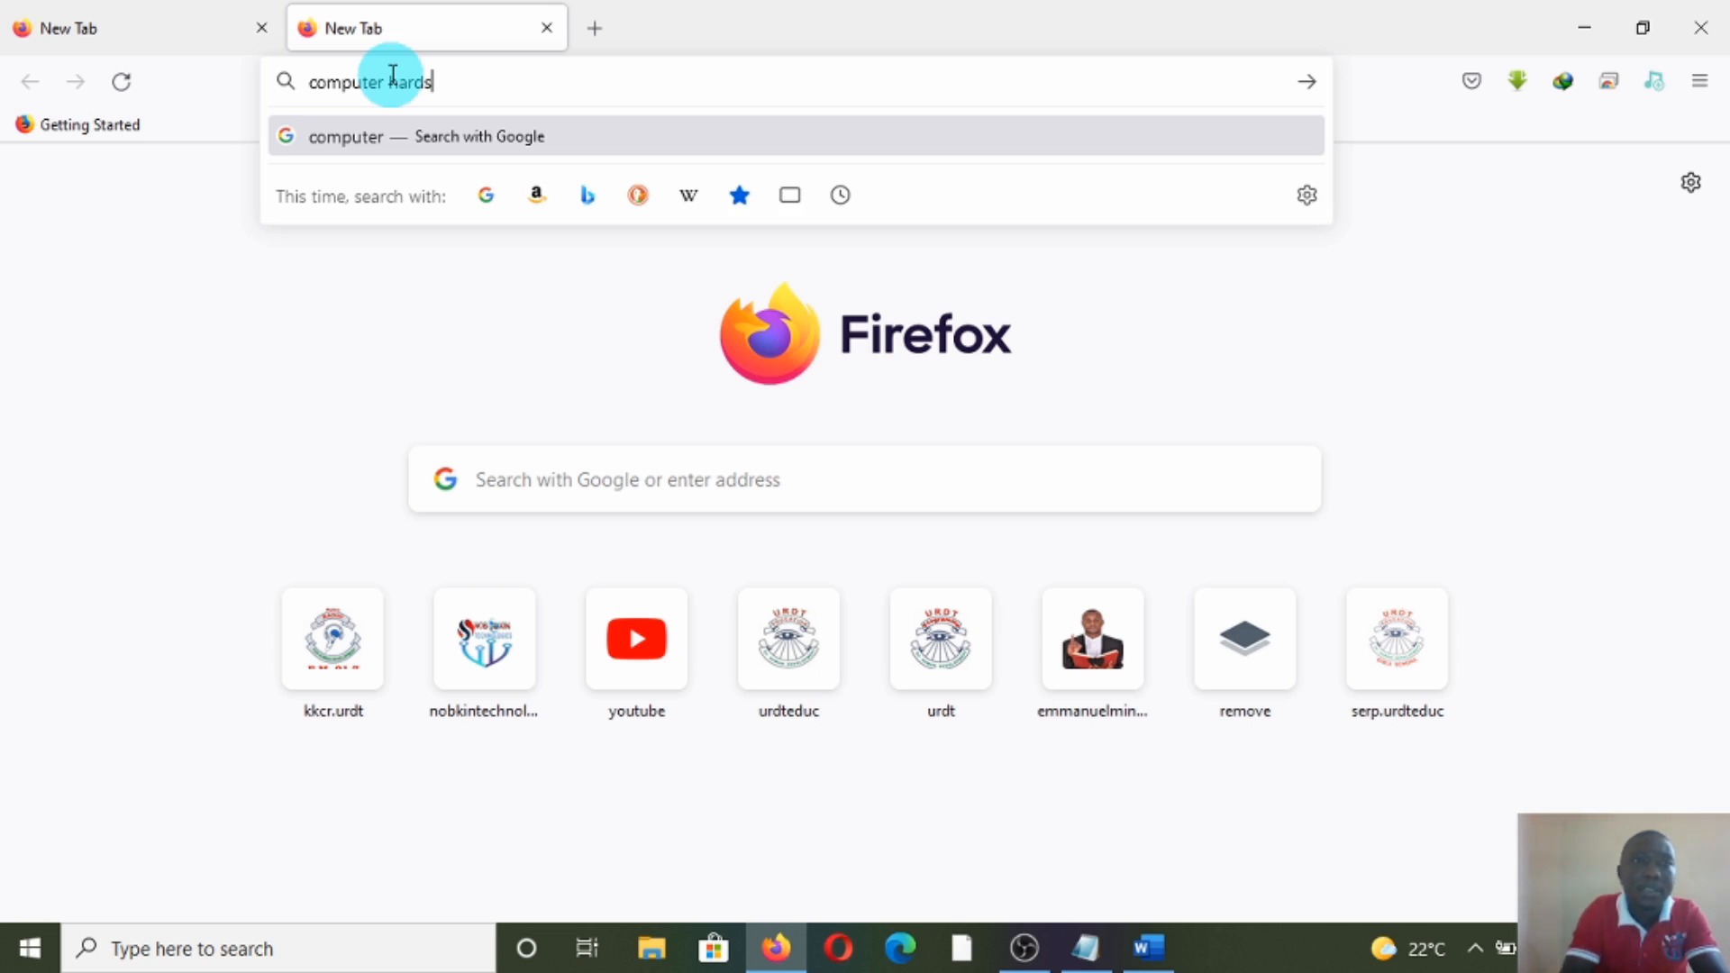
key(Return)
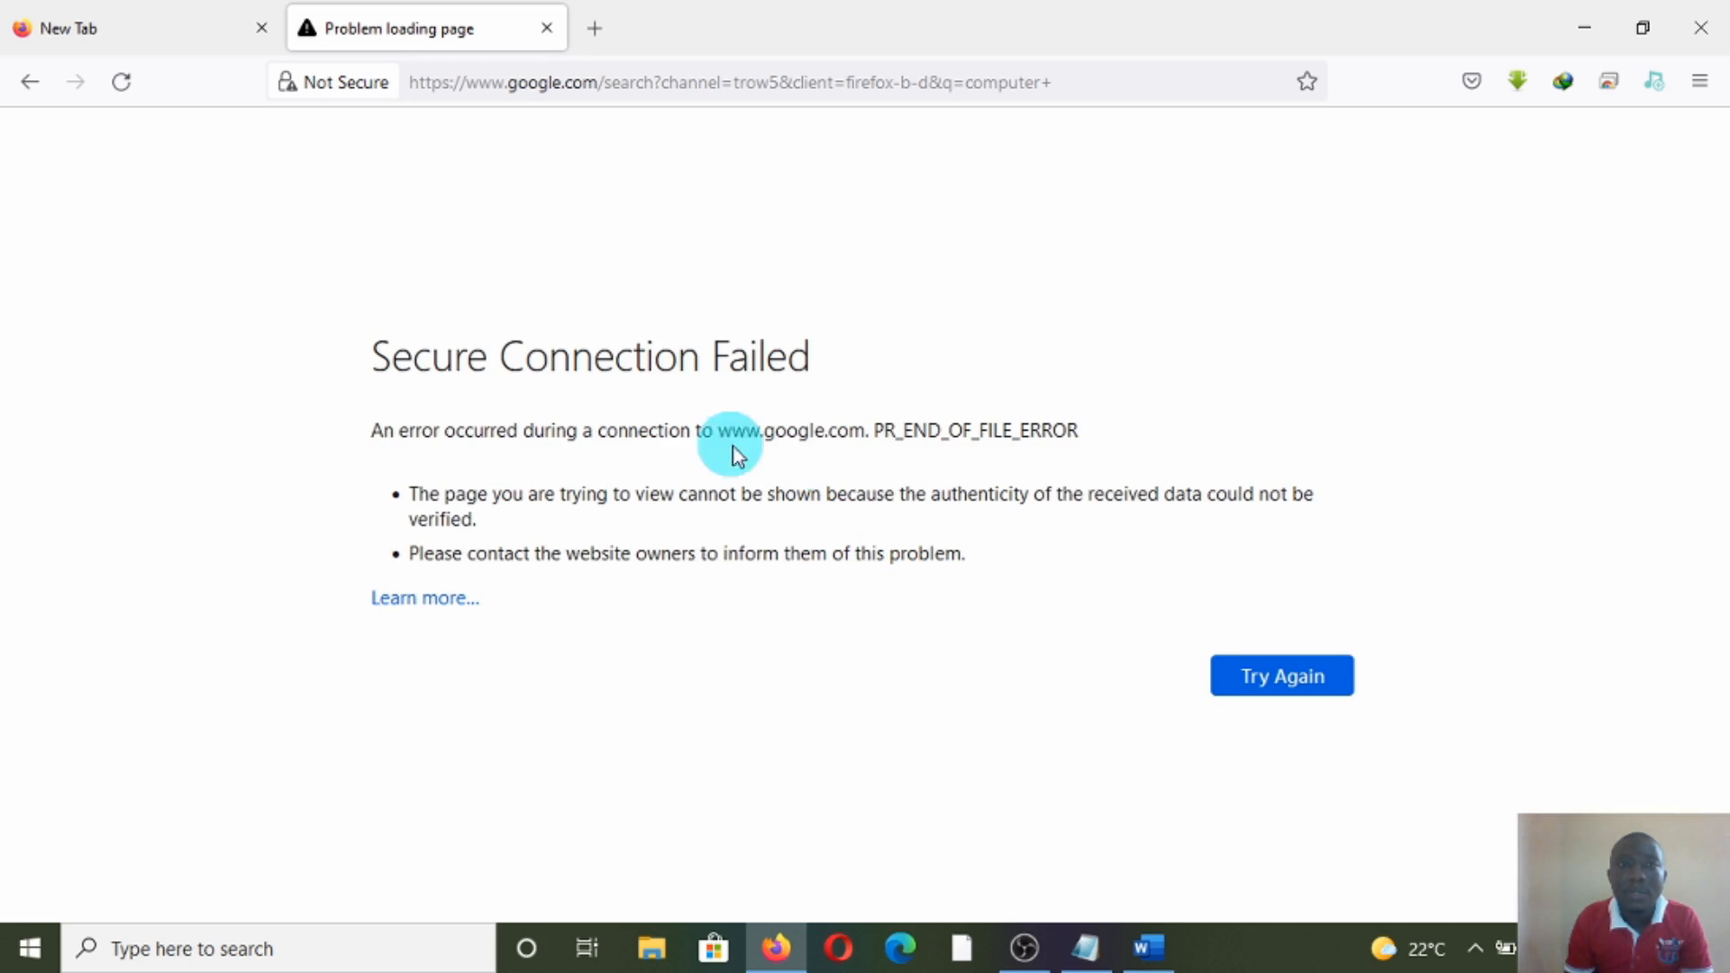
Step: Repeat the Google search from the error page with the query computer hards
click(556, 72)
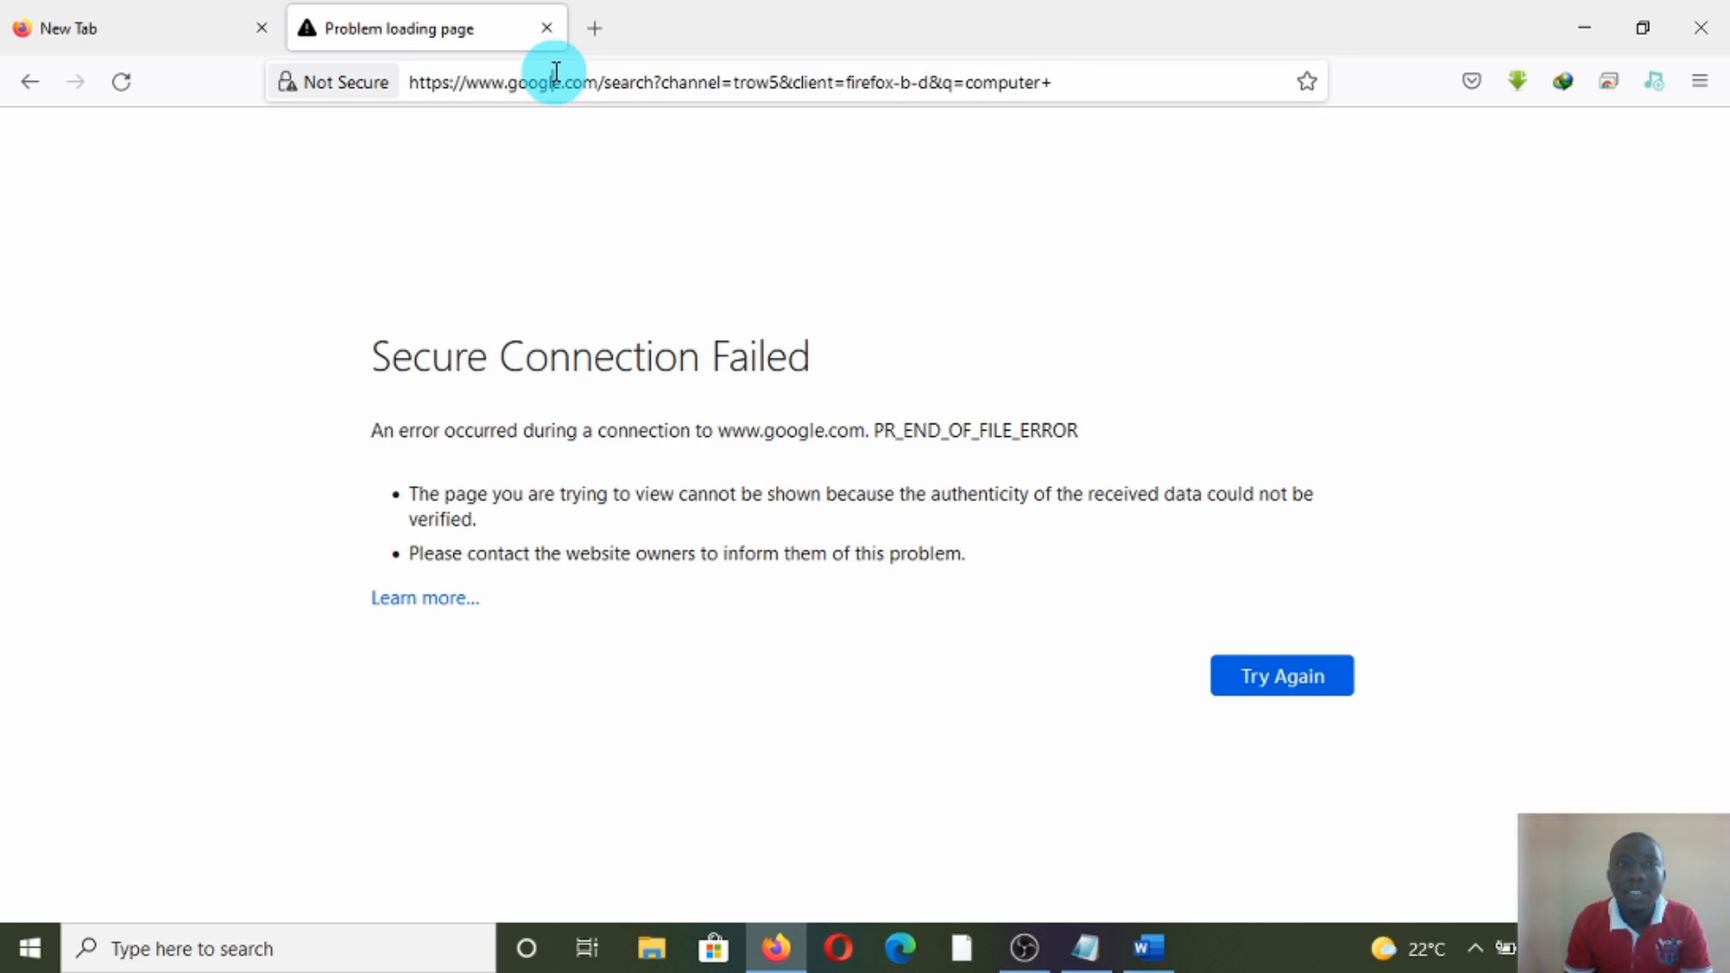
text(computrer)
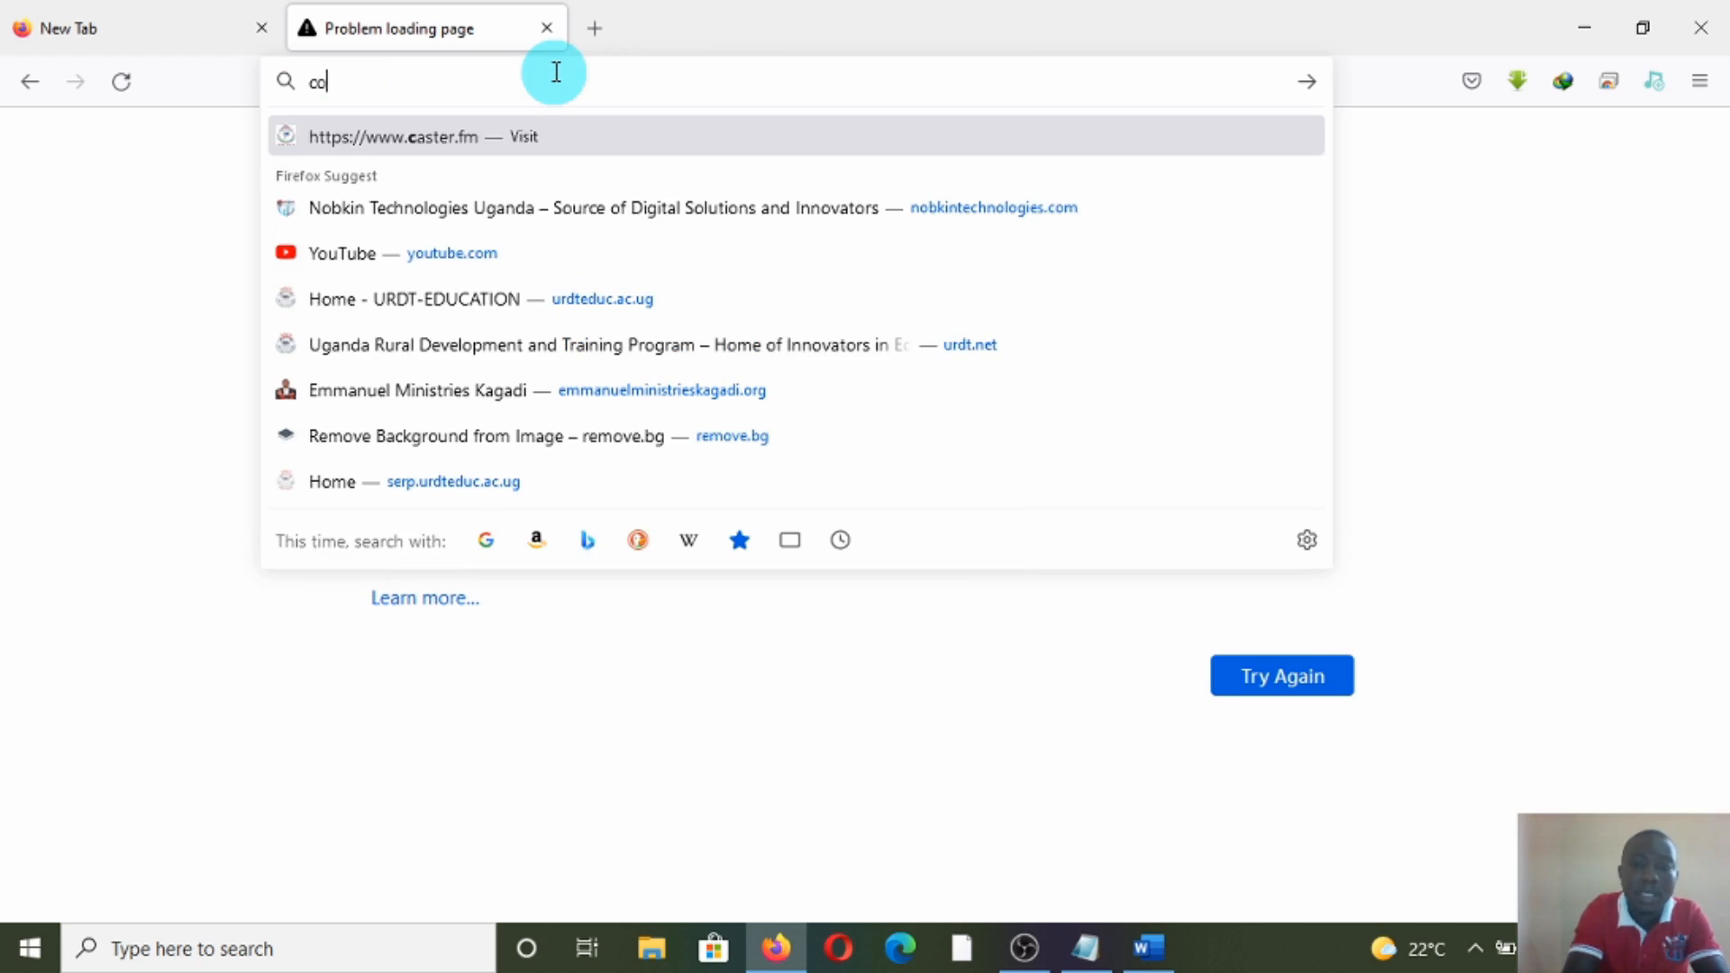
key(BackSpace)
key(BackSpace)
key(BackSpace)
key(BackSpace)
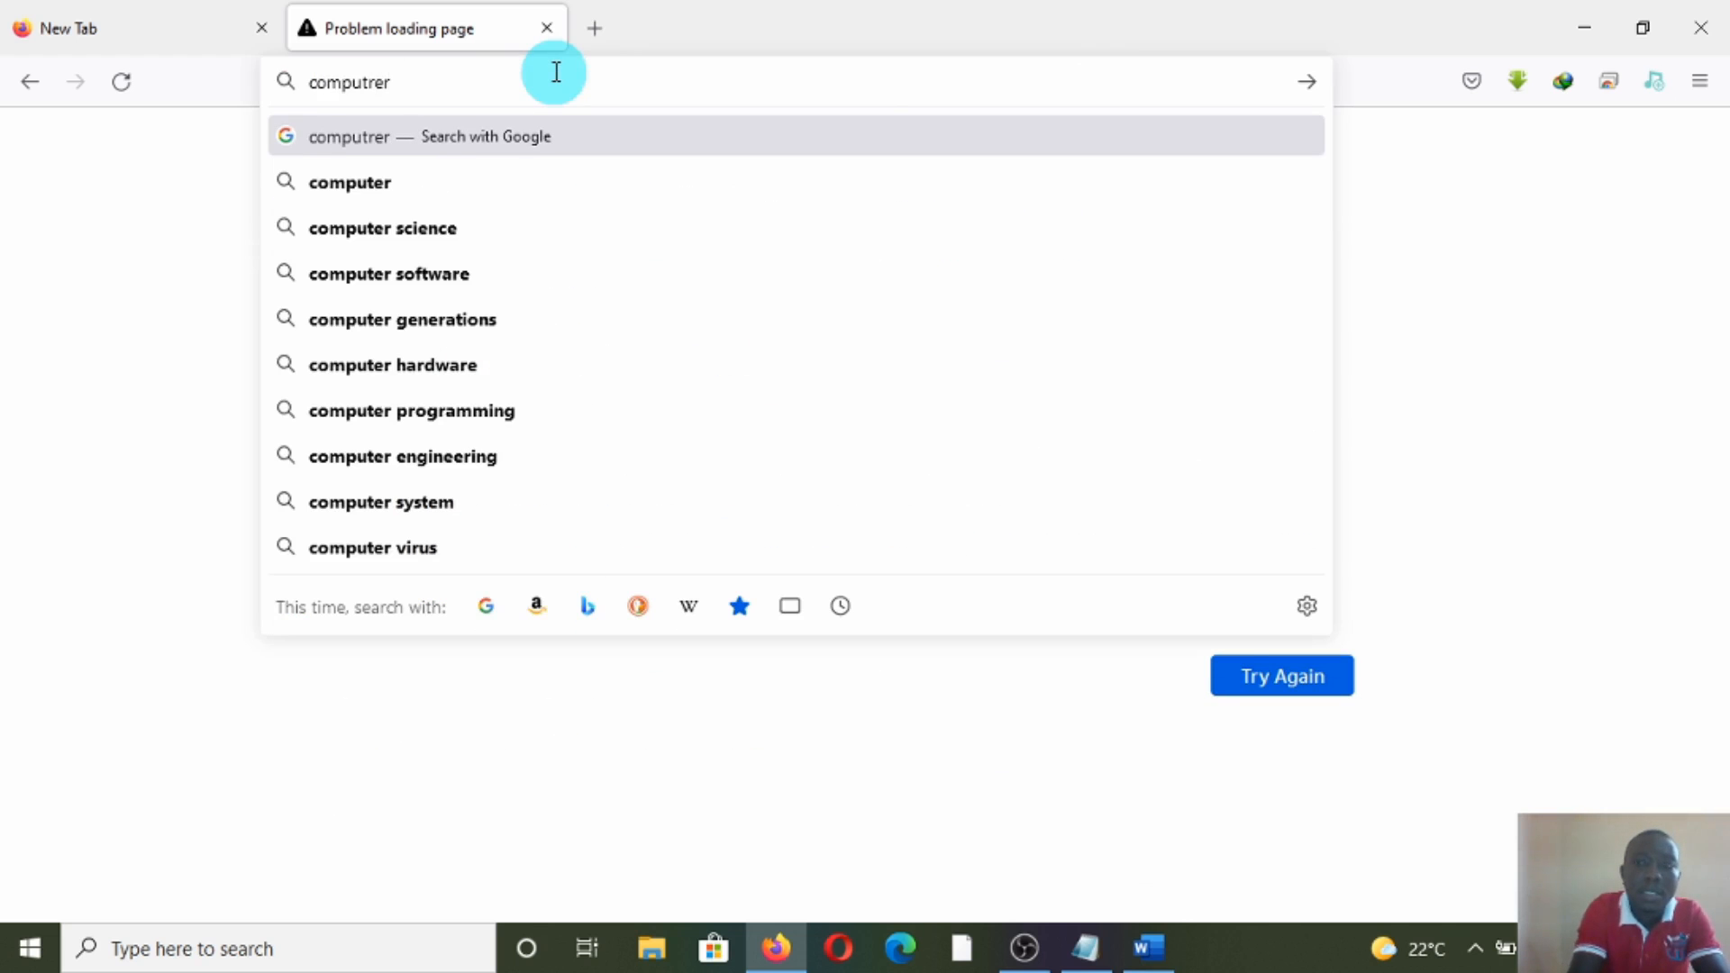
text(er)
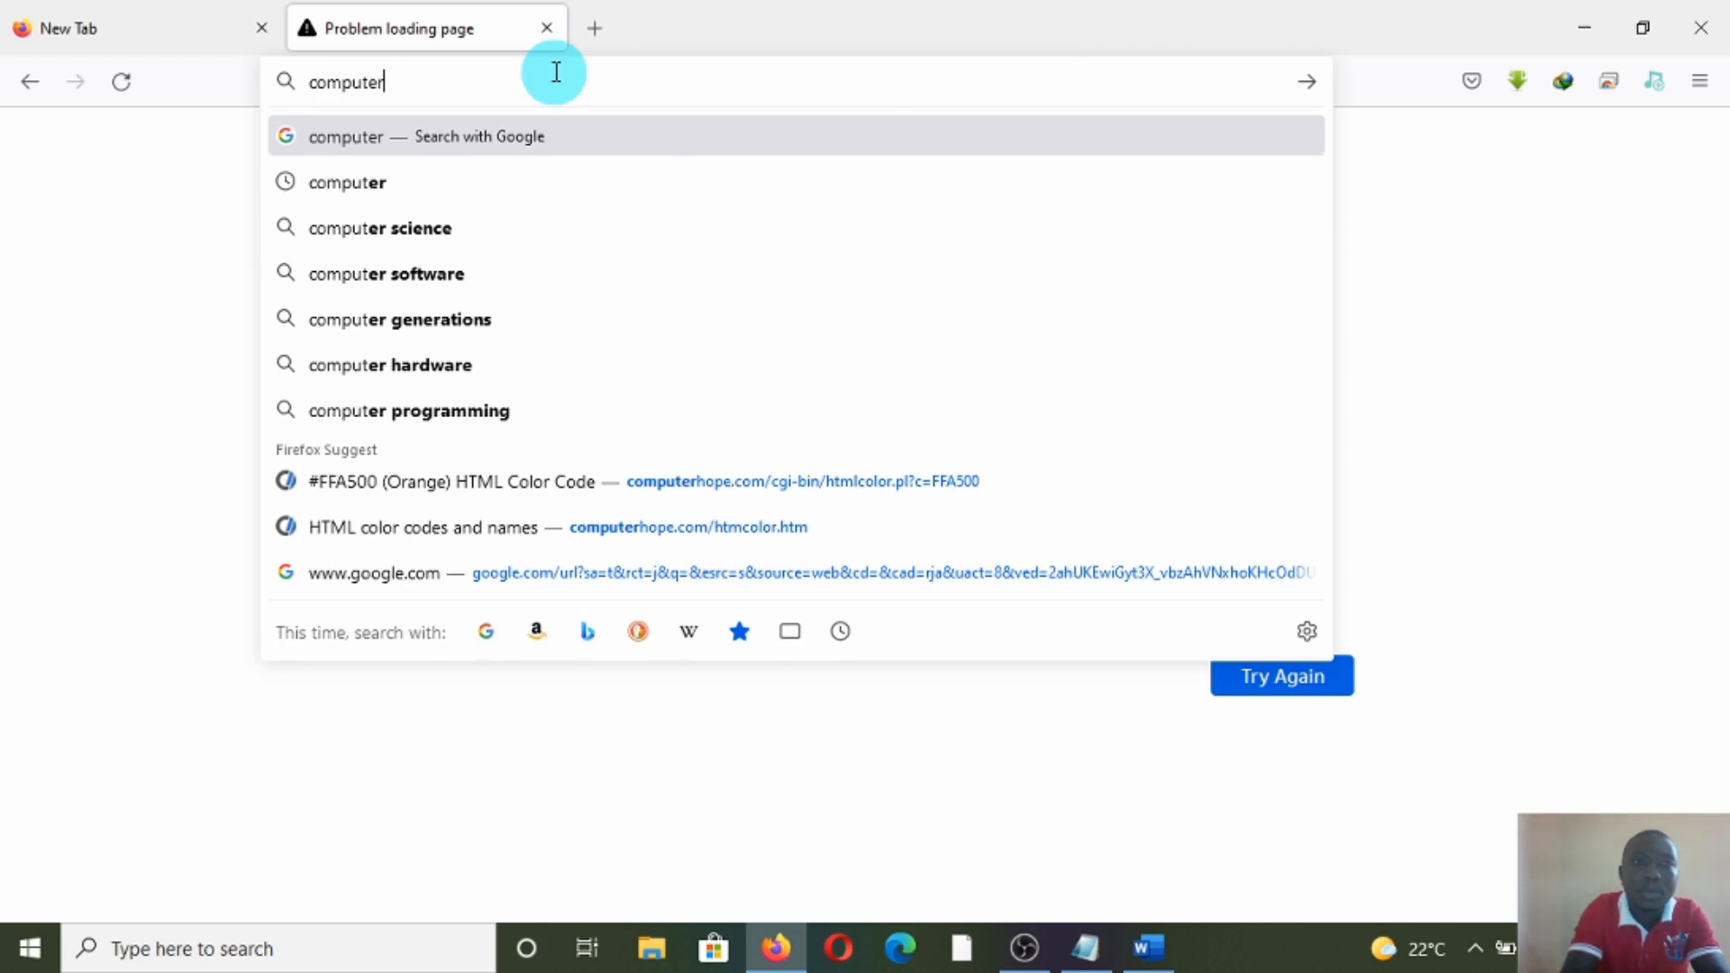
text( hards)
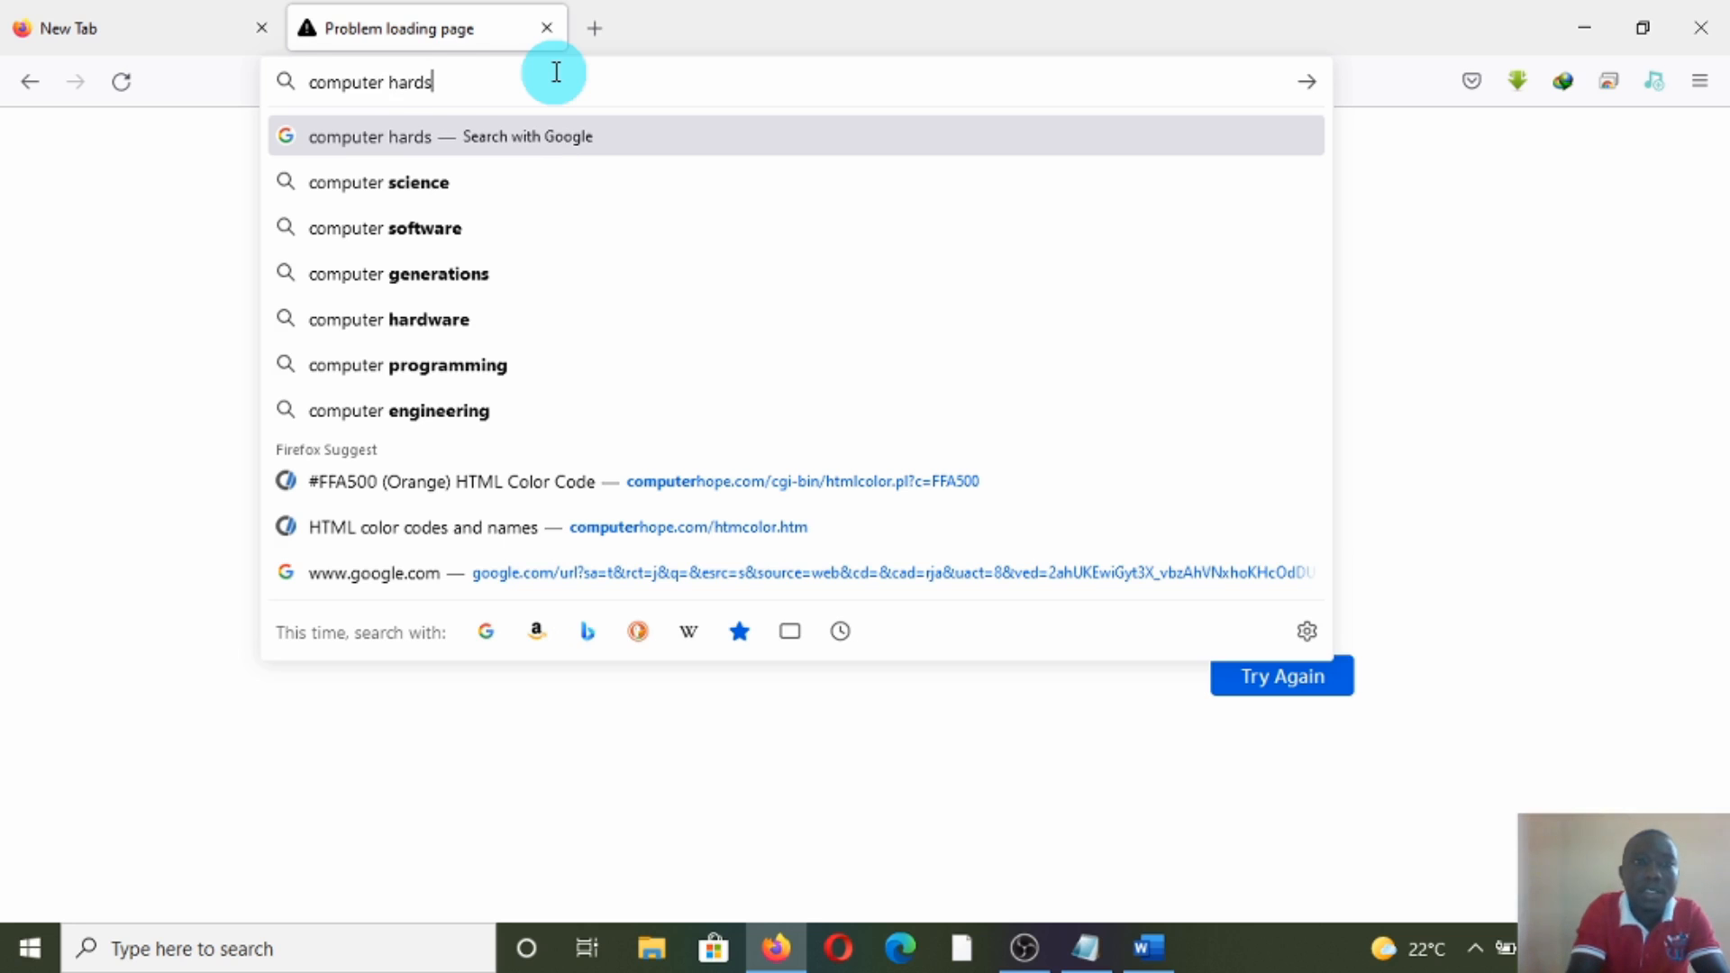
key(Return)
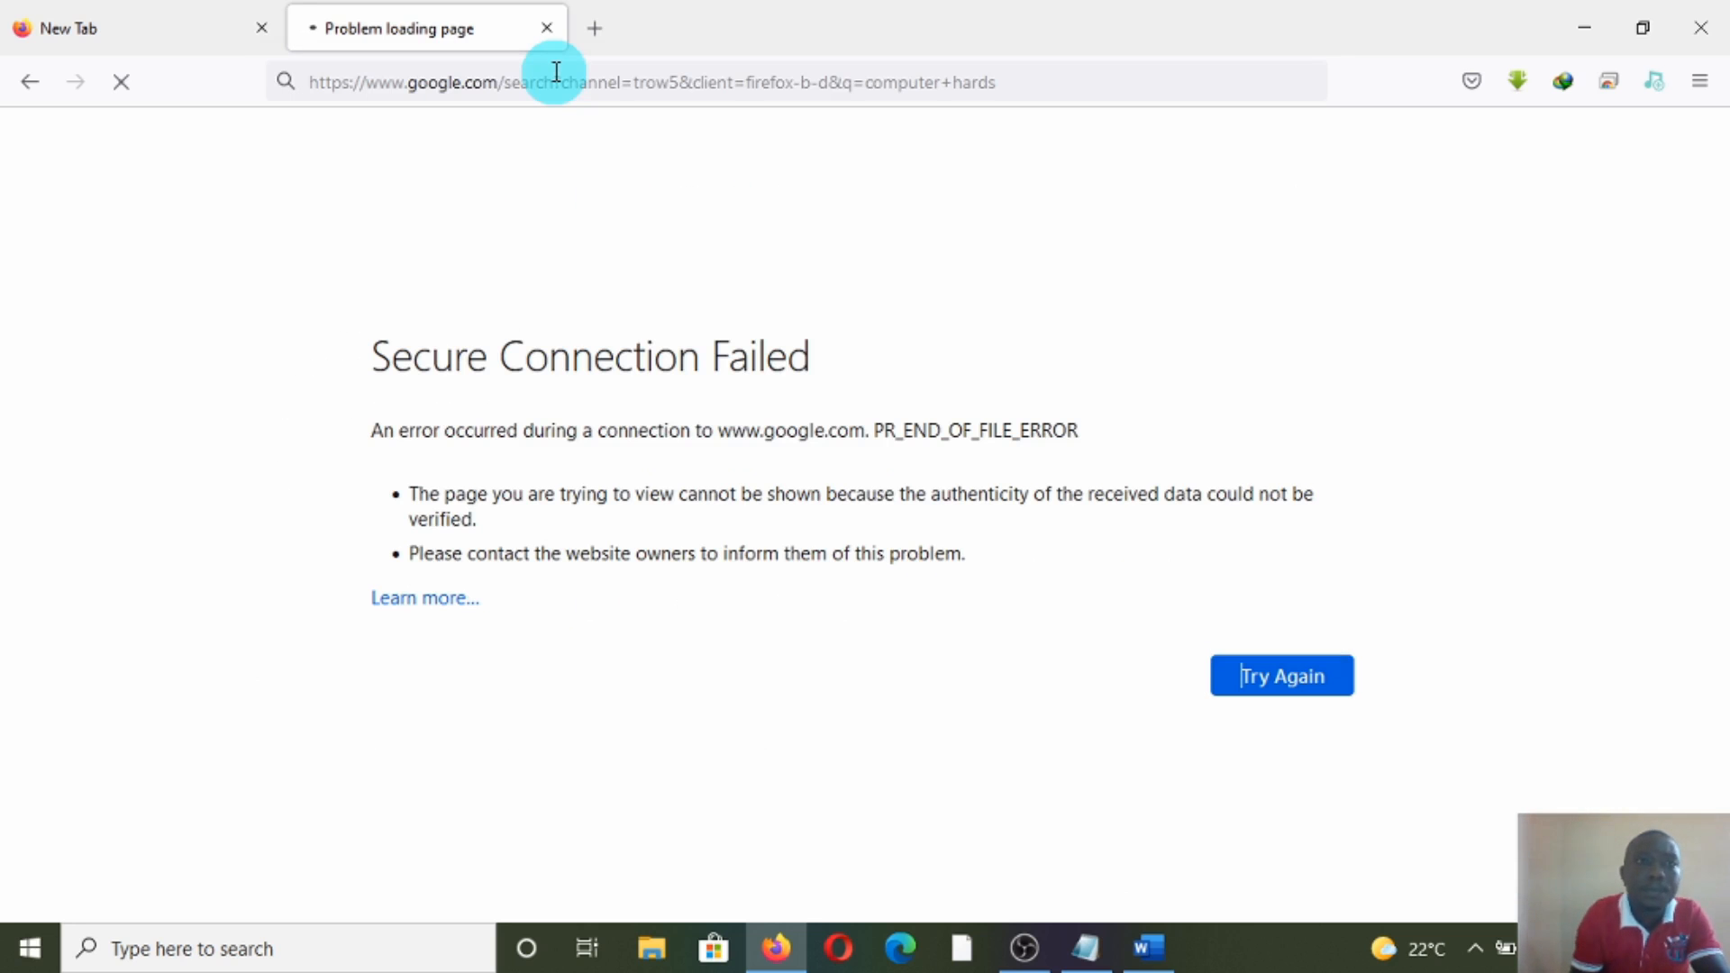
click(587, 29)
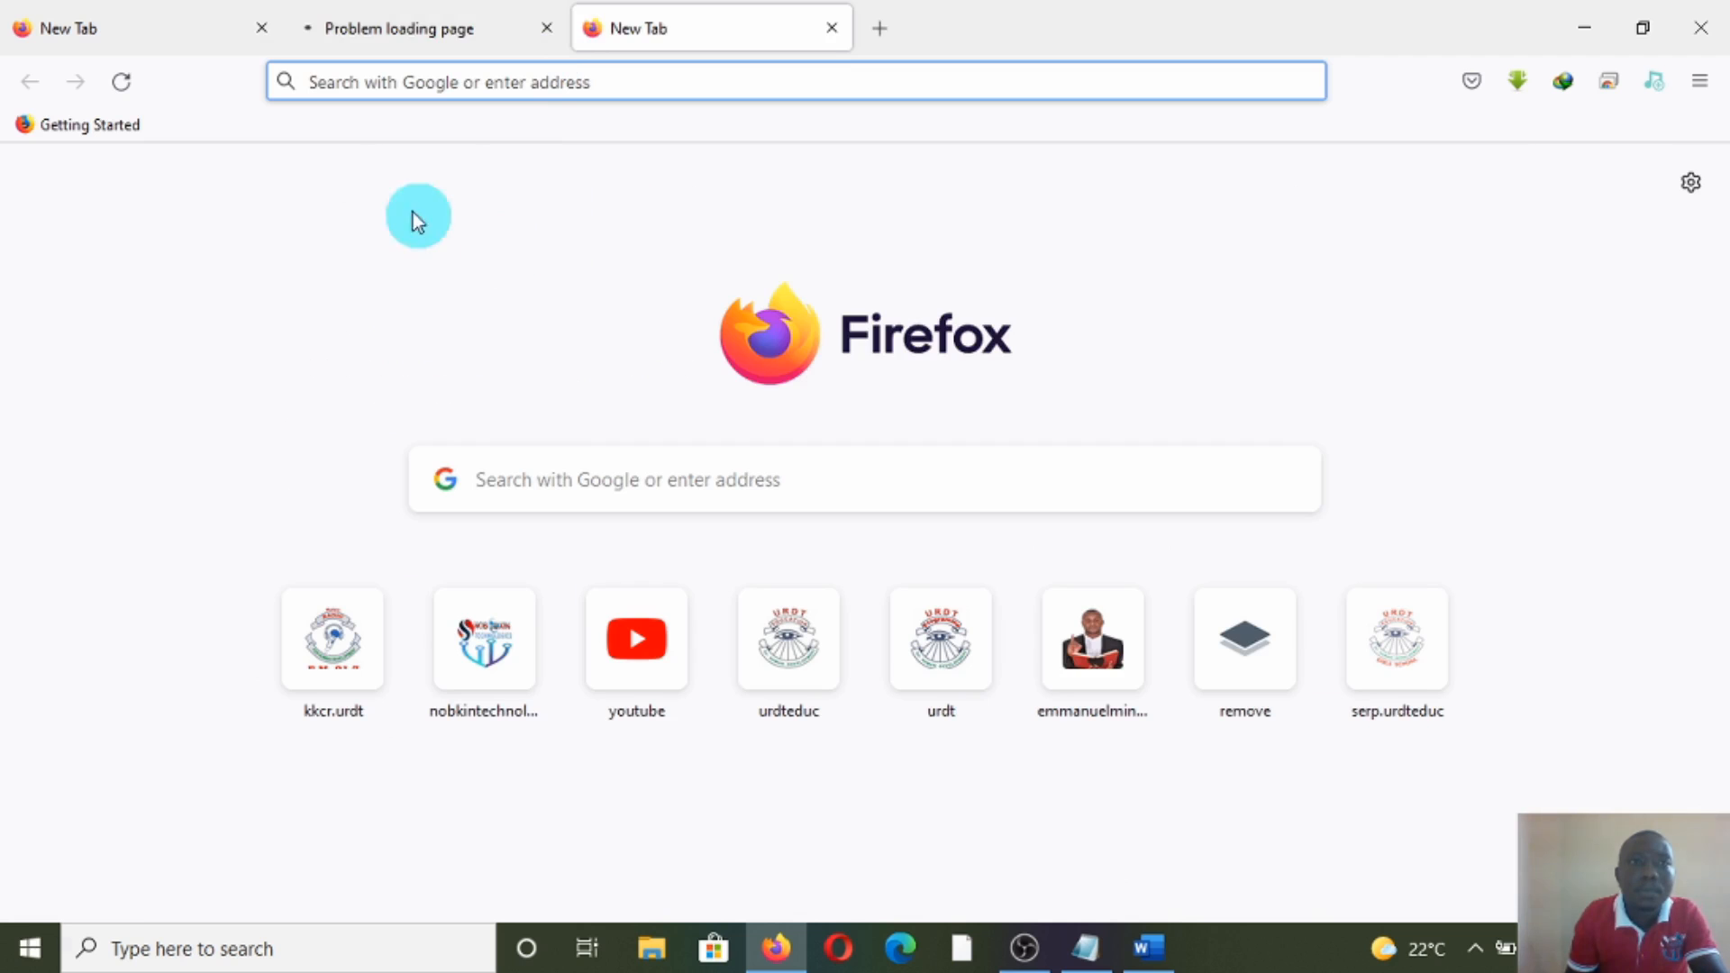
click(584, 466)
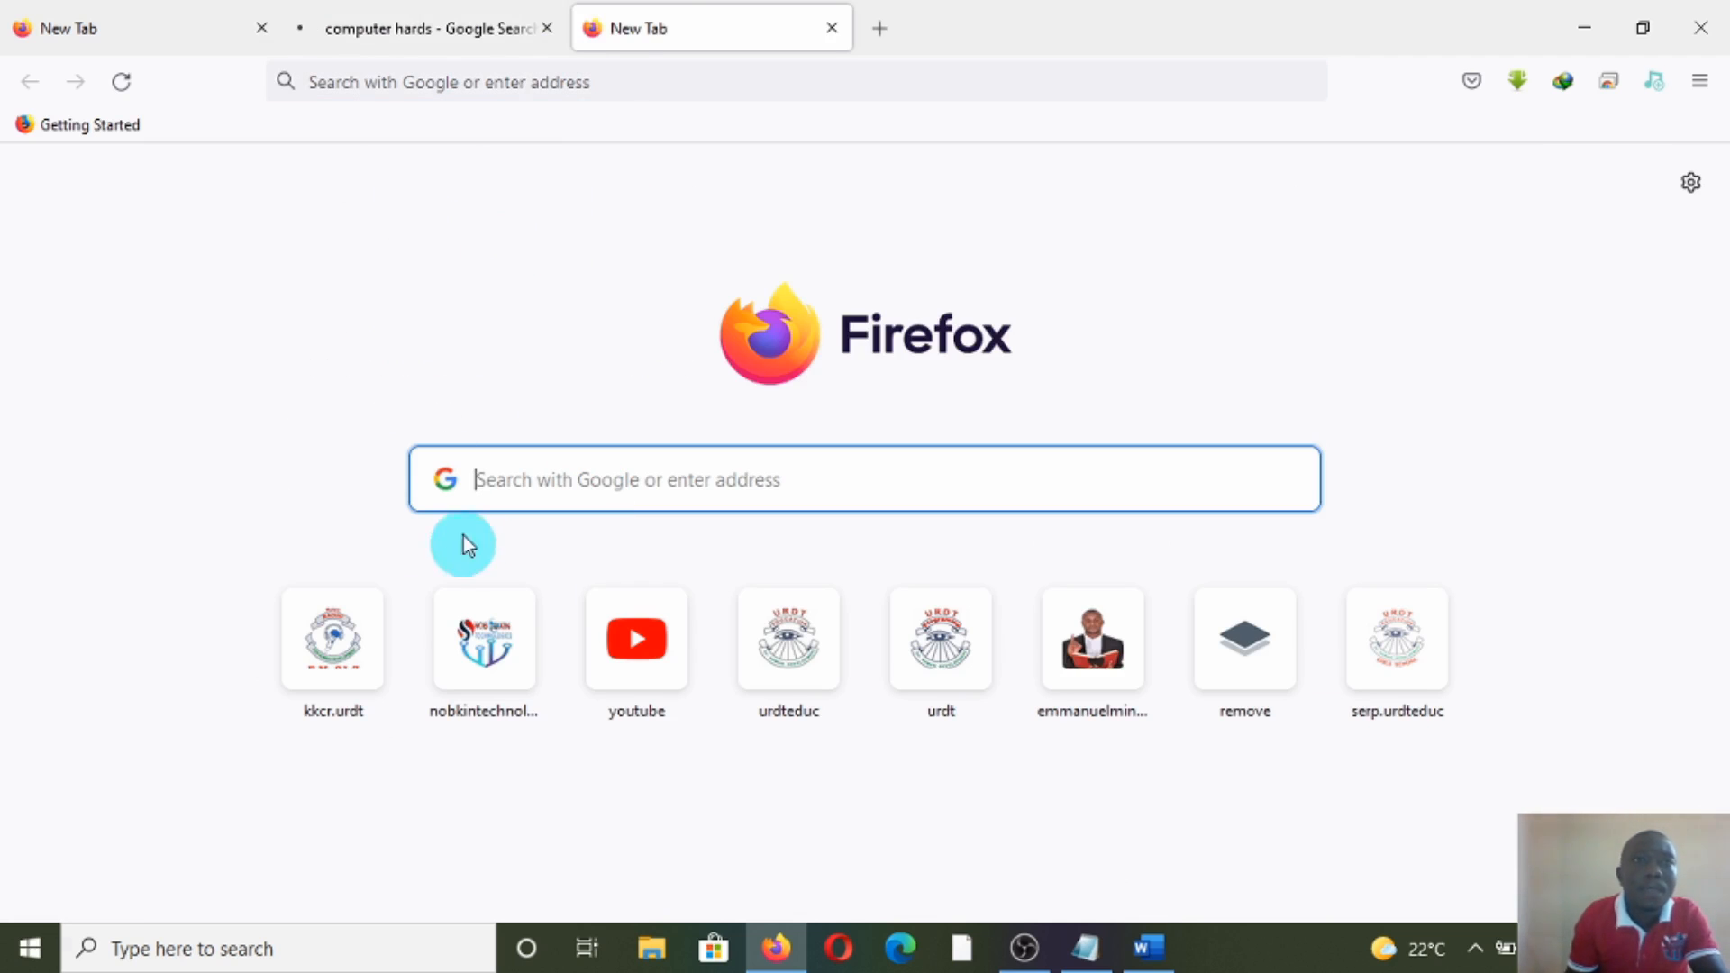
click(376, 20)
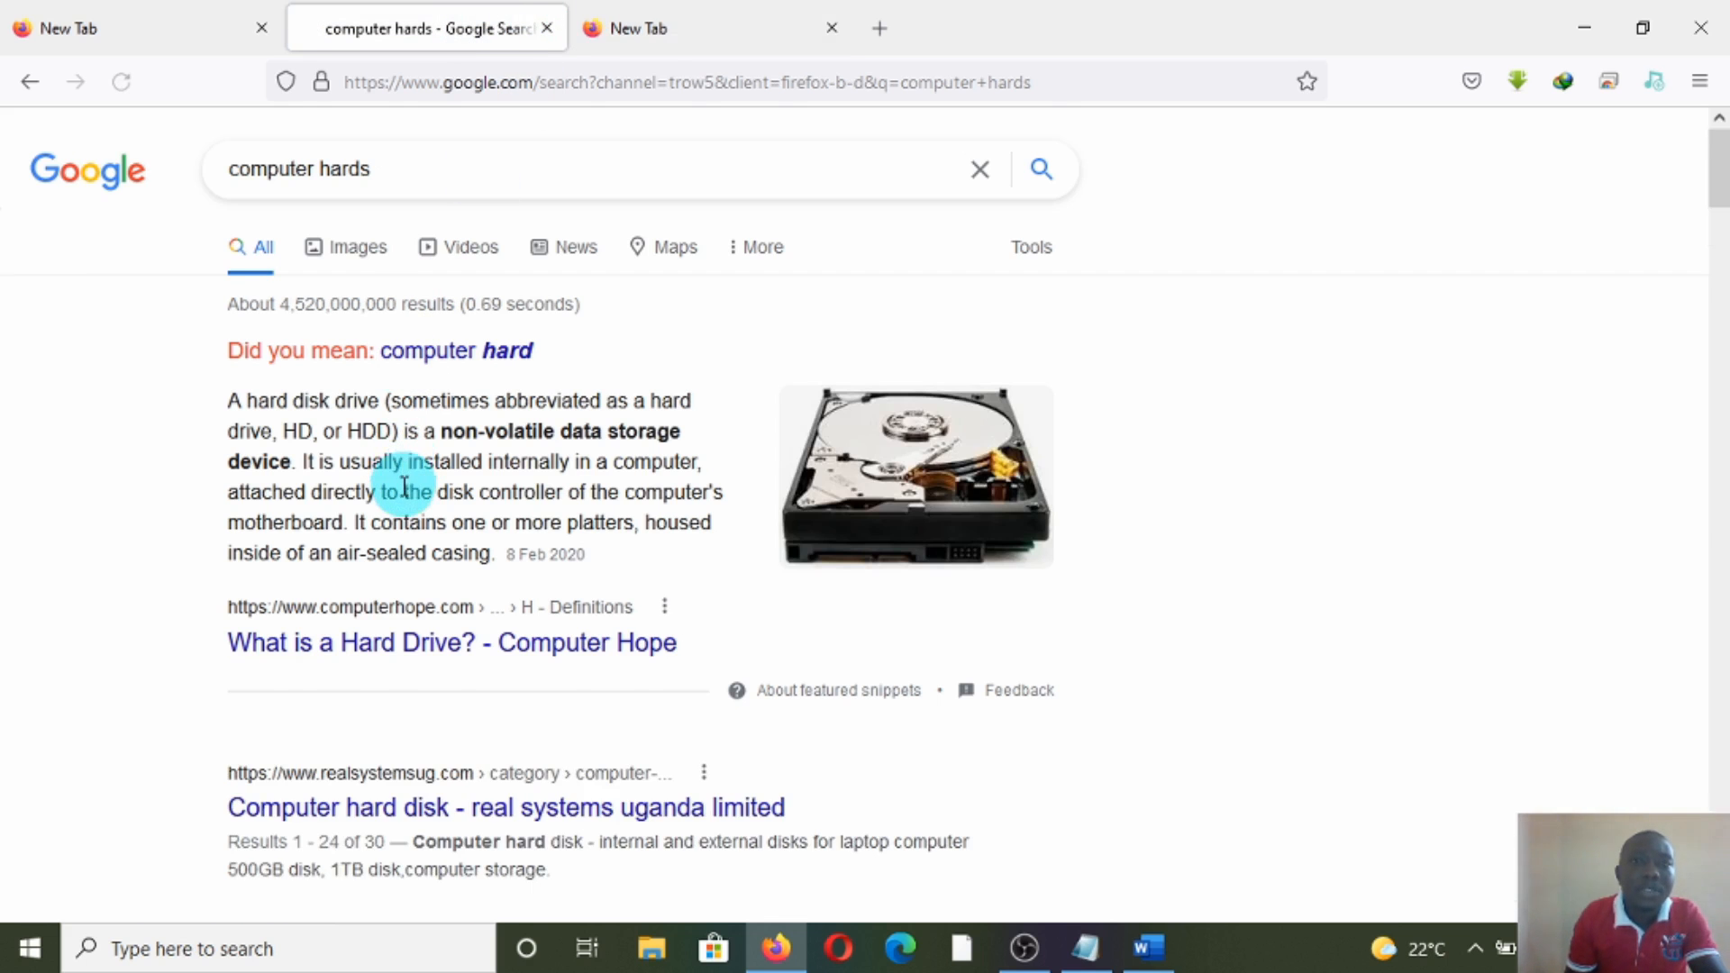
Step: Find and open the Lumen Learning result "Reading: Computer Hardware" among the Google search results
scroll(404, 482, down, 2)
scroll(431, 485, down, 4)
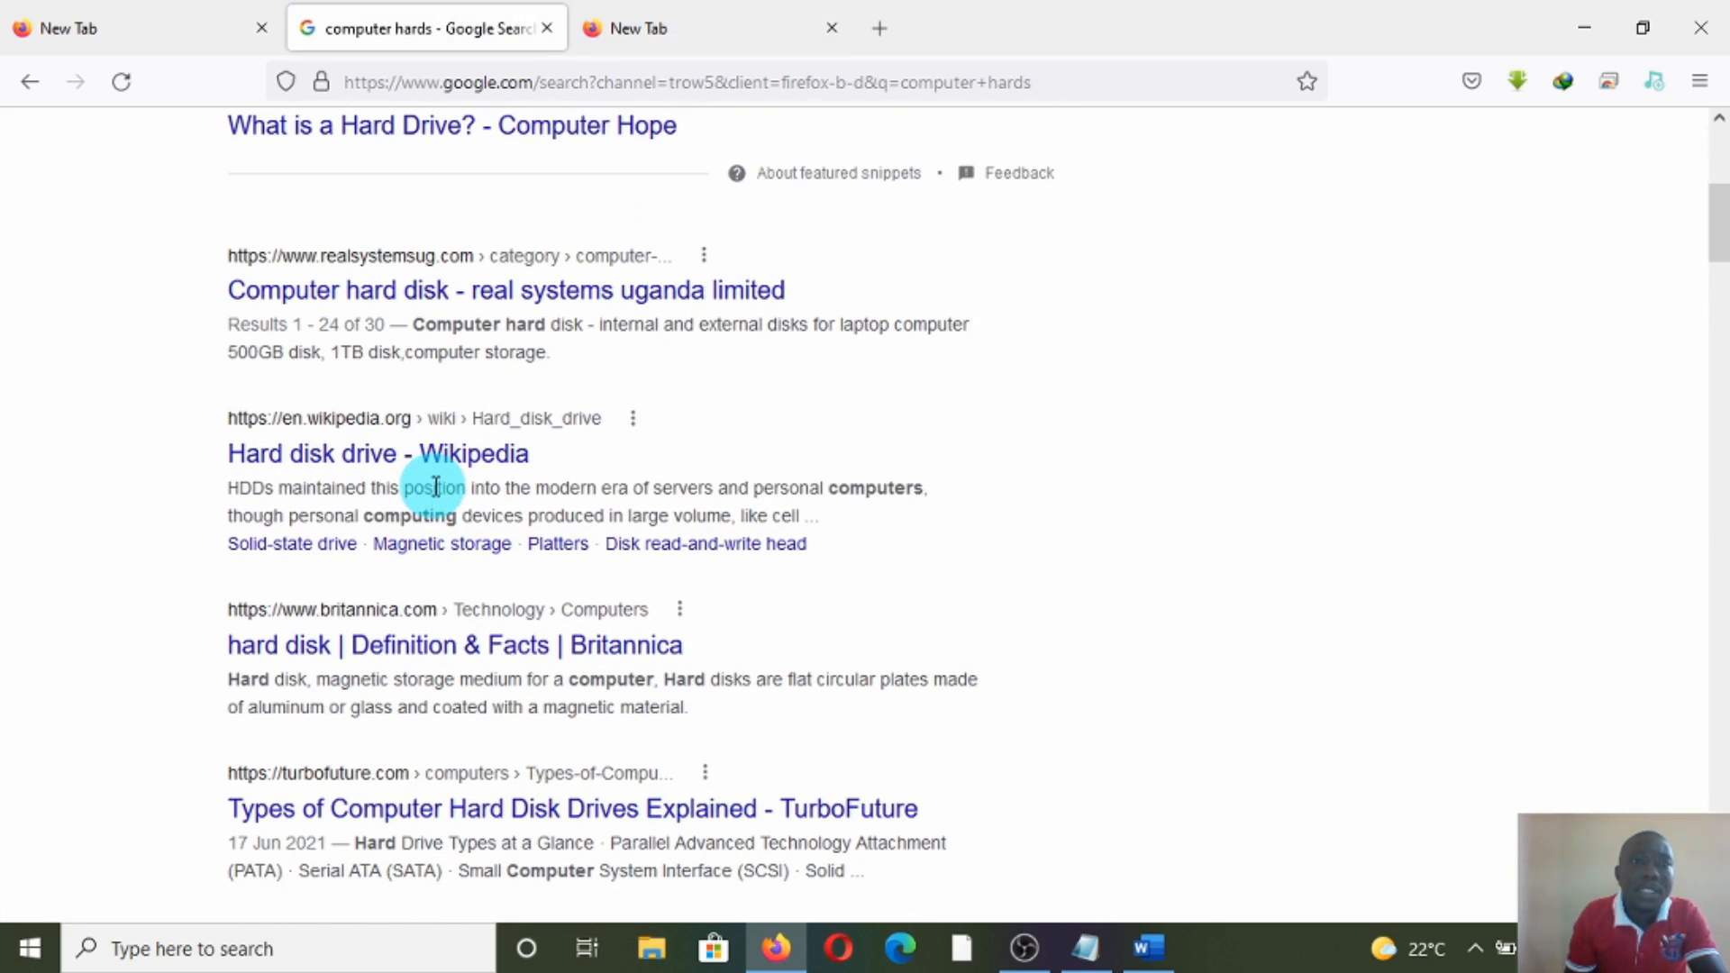
scroll(426, 482, down, 3)
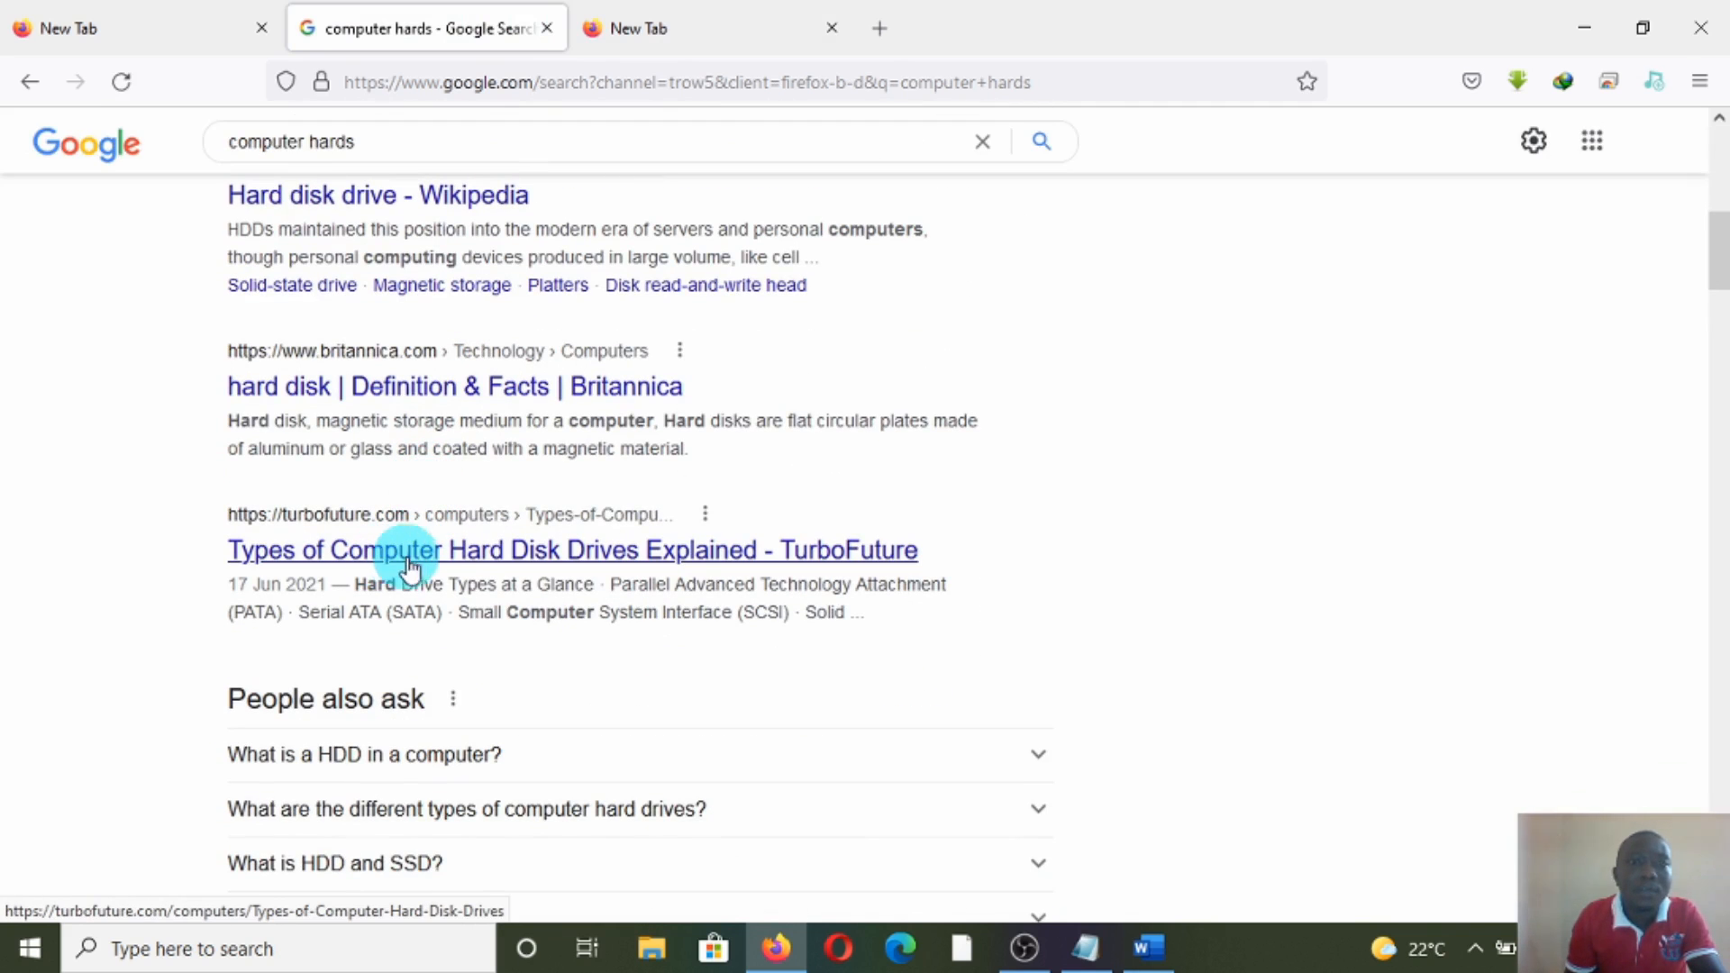
scroll(594, 564, down, 6)
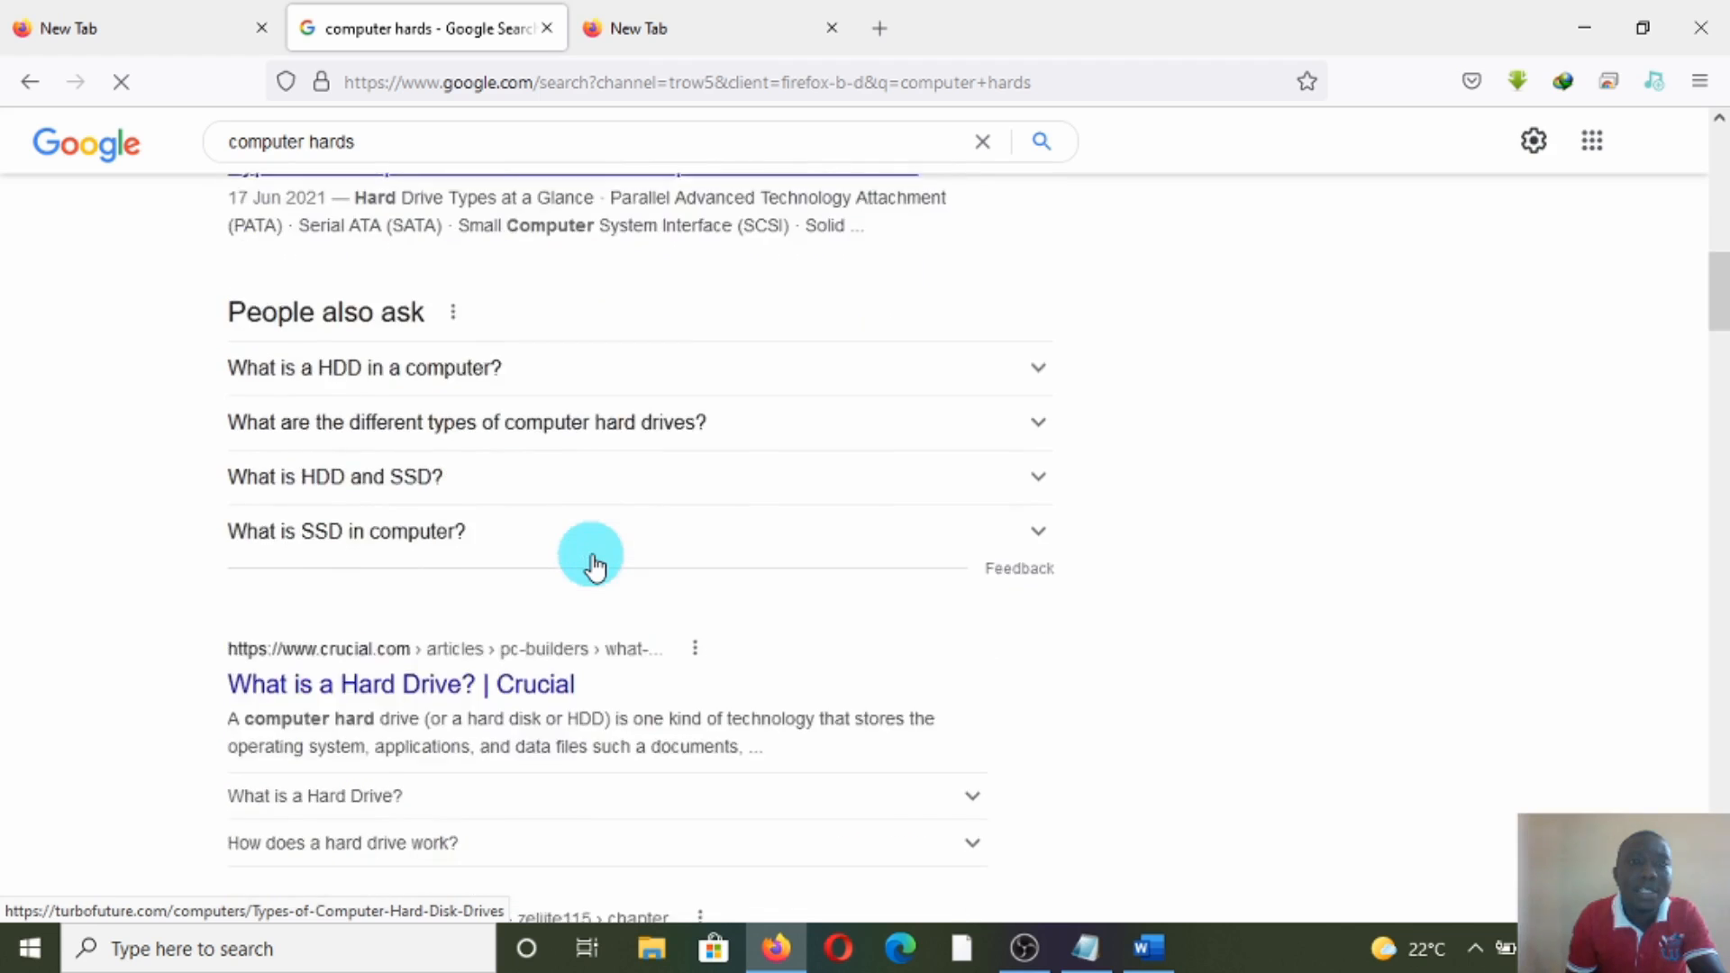
scroll(595, 564, down, 3)
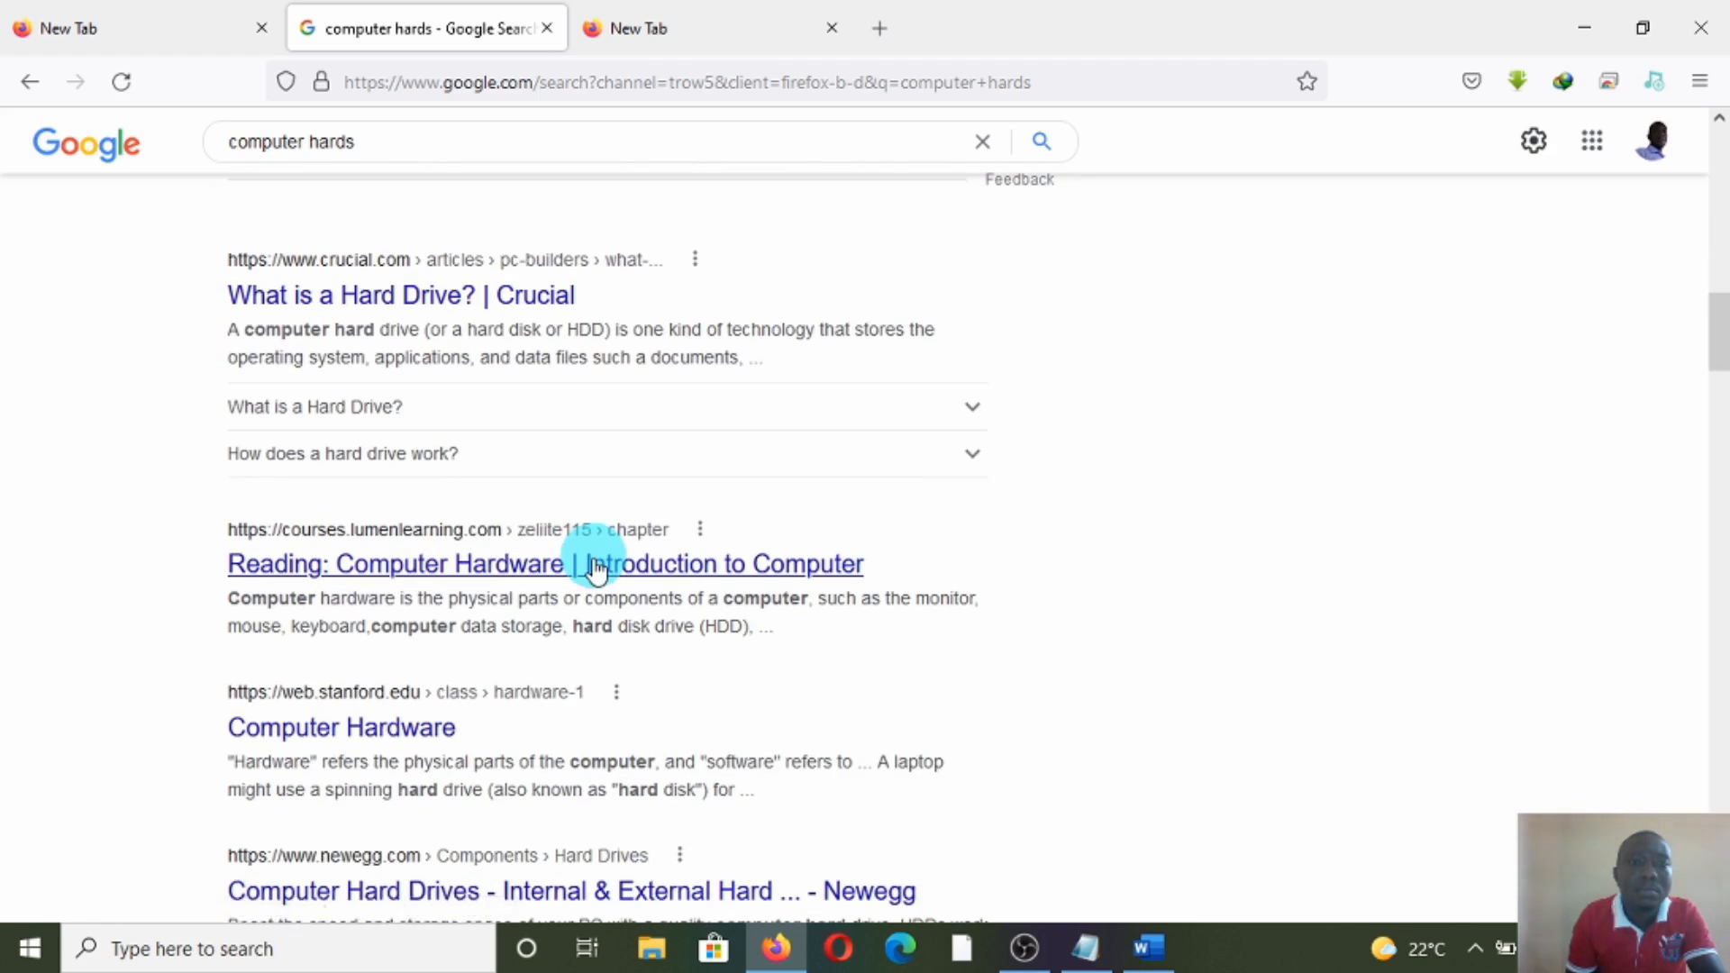
click(487, 579)
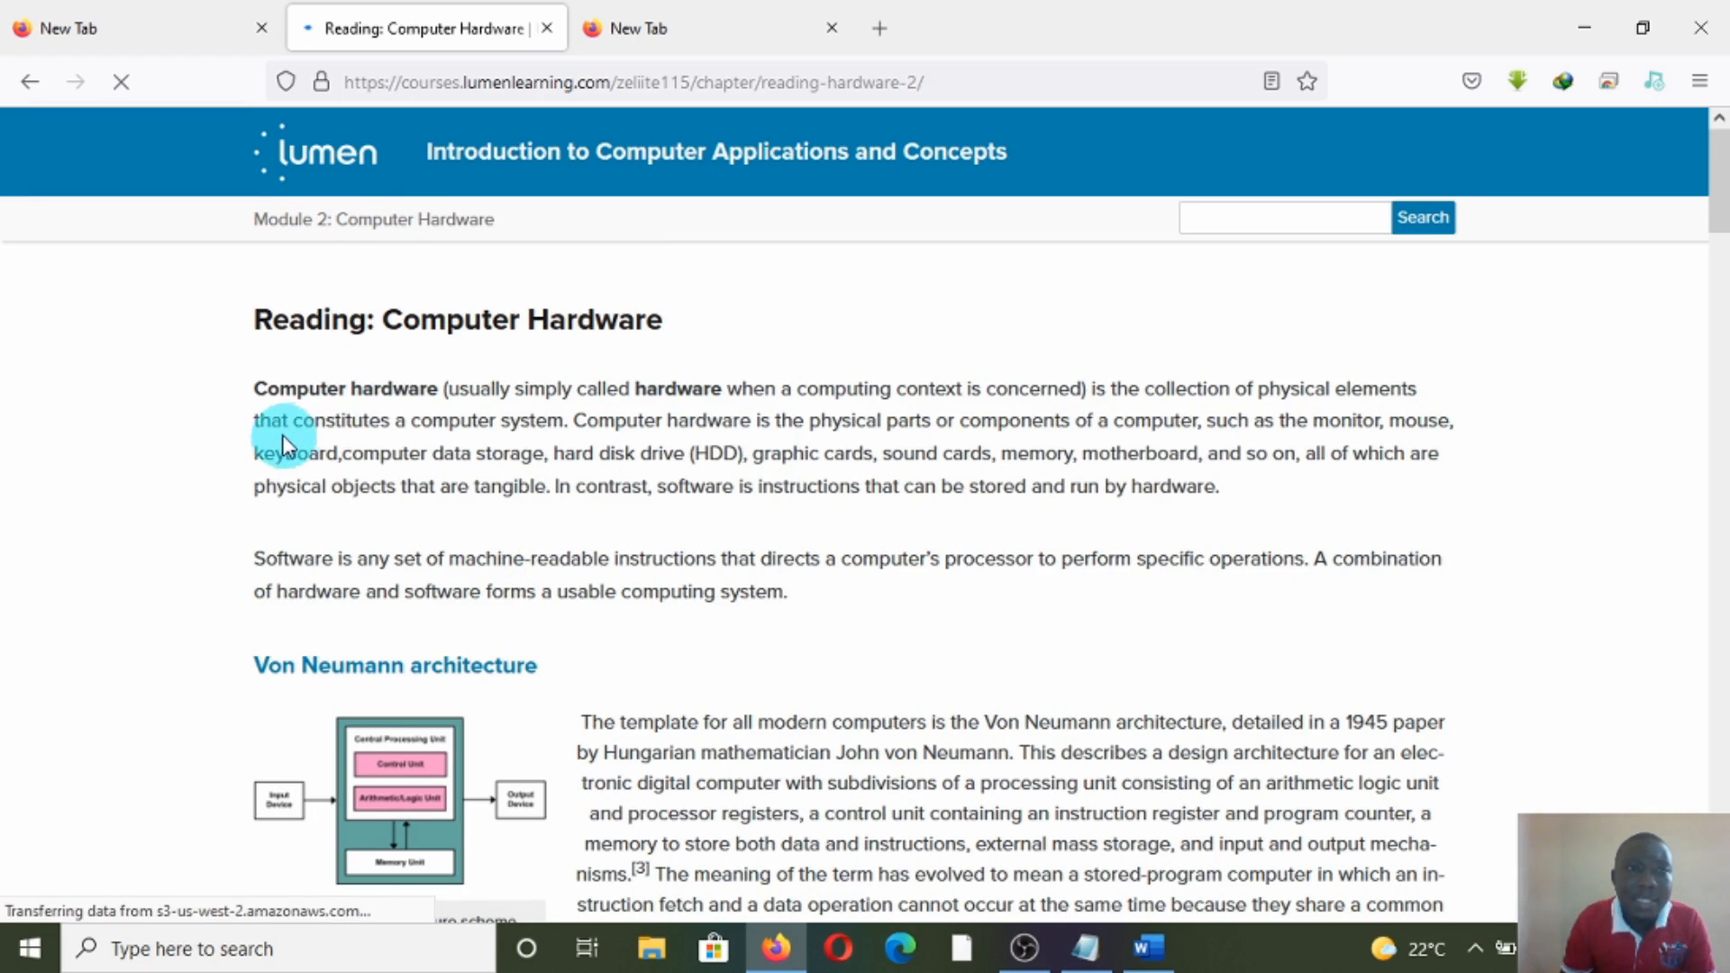
Step: Copy the article from the opening "Computer hardware" paragraph through the sentence under the Different systems heading, including the diagram
drag(257, 388, 904, 407)
scroll(891, 779, down, 7)
scroll(891, 779, down, 2)
scroll(802, 552, up, 5)
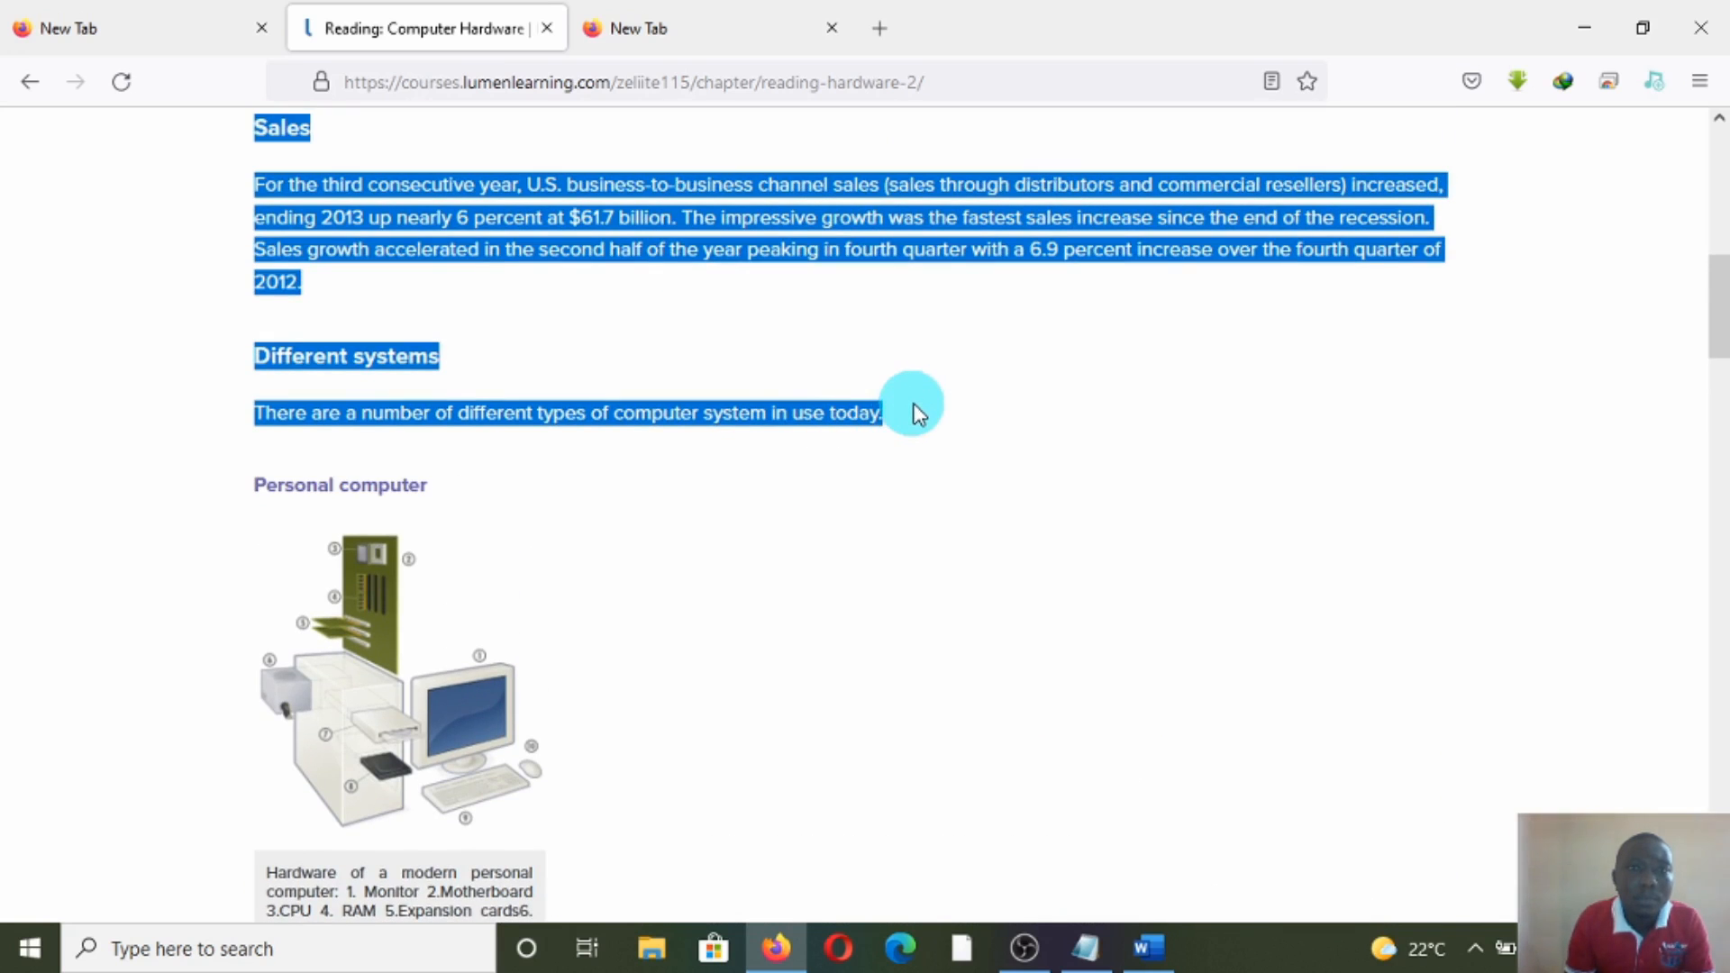
scroll(905, 402, up, 10)
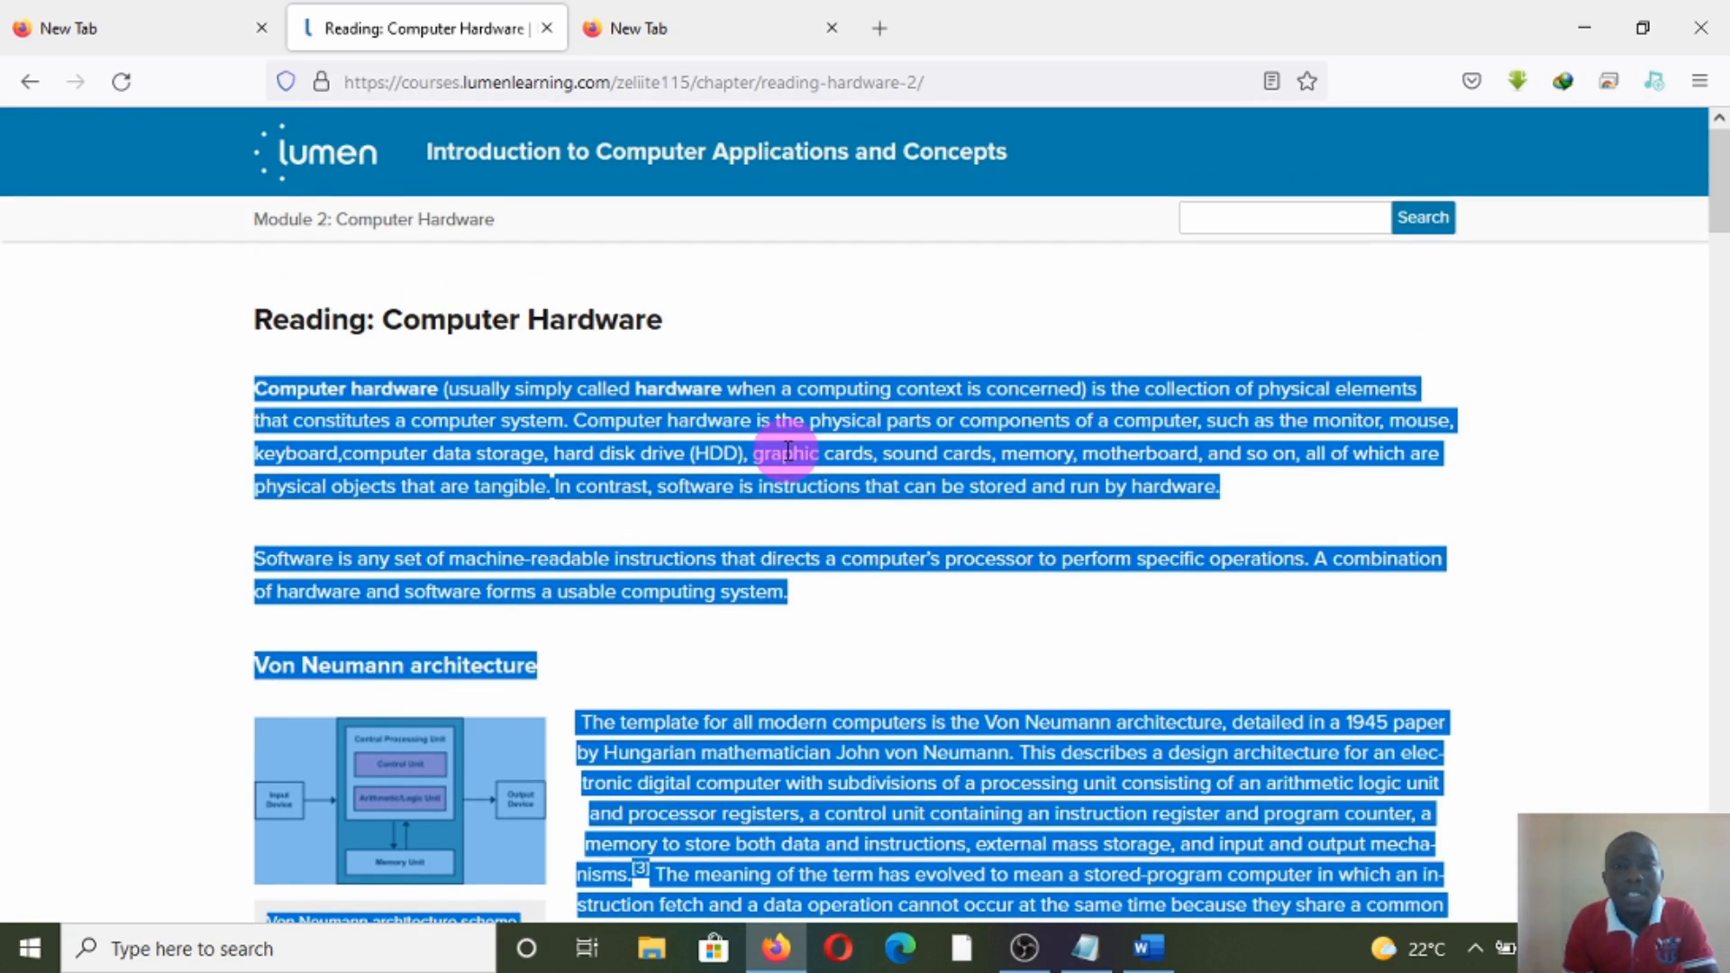
right_click(788, 453)
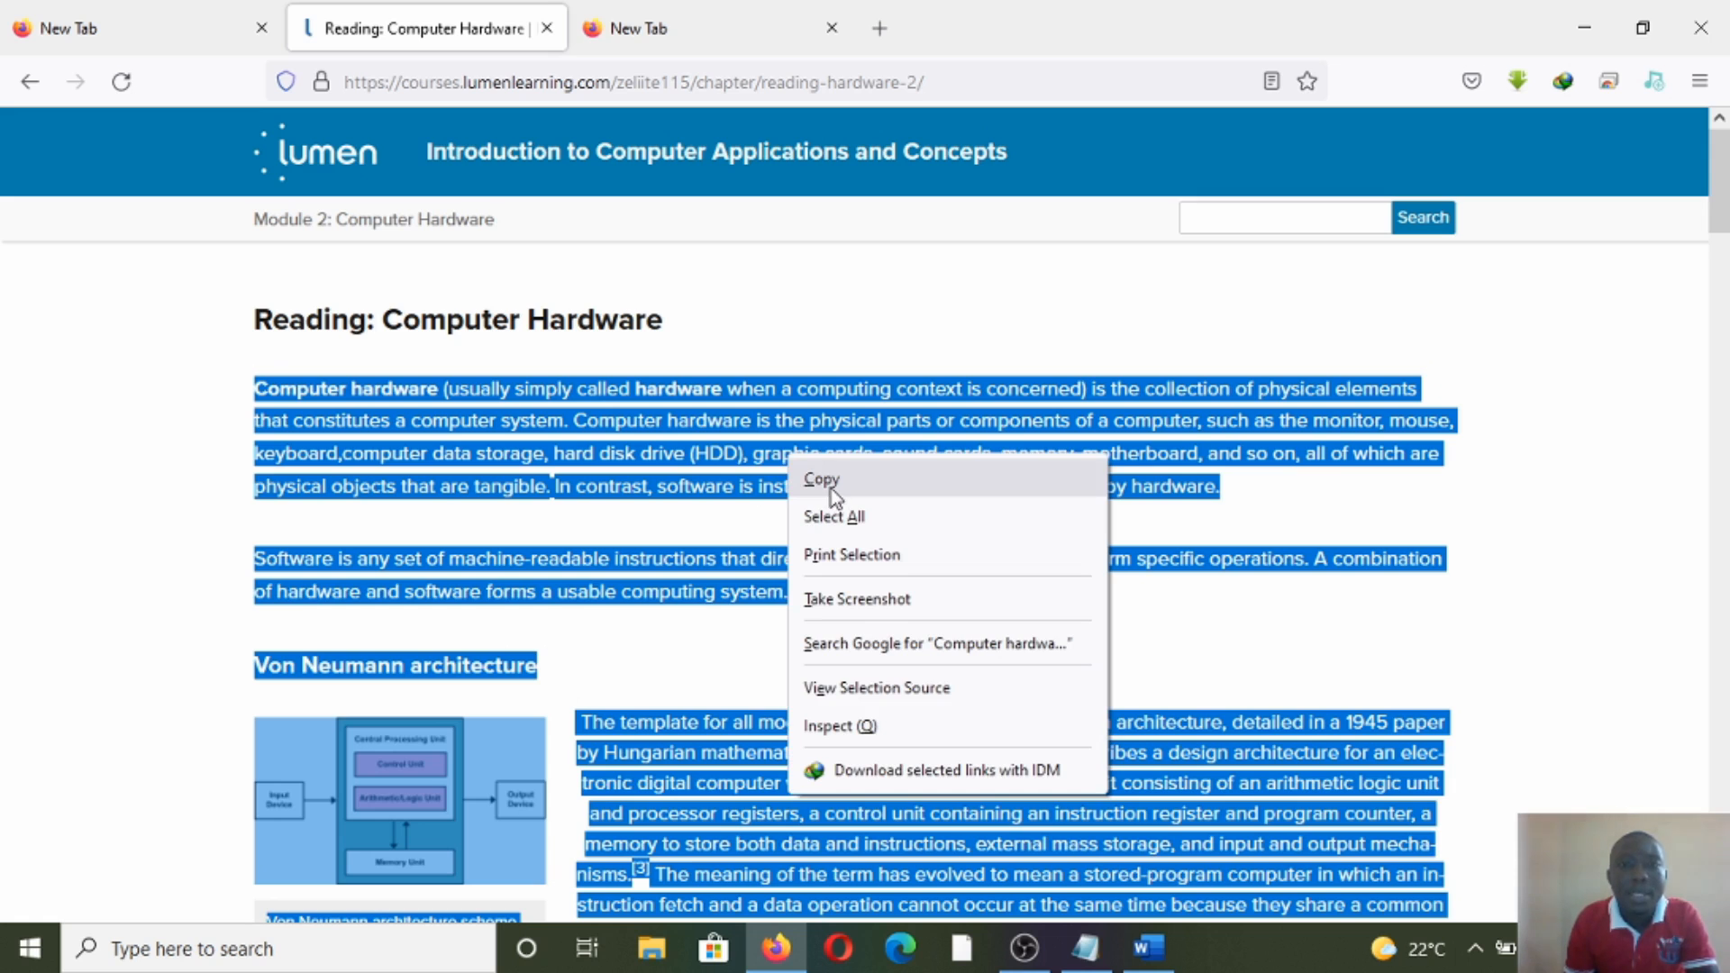
click(837, 481)
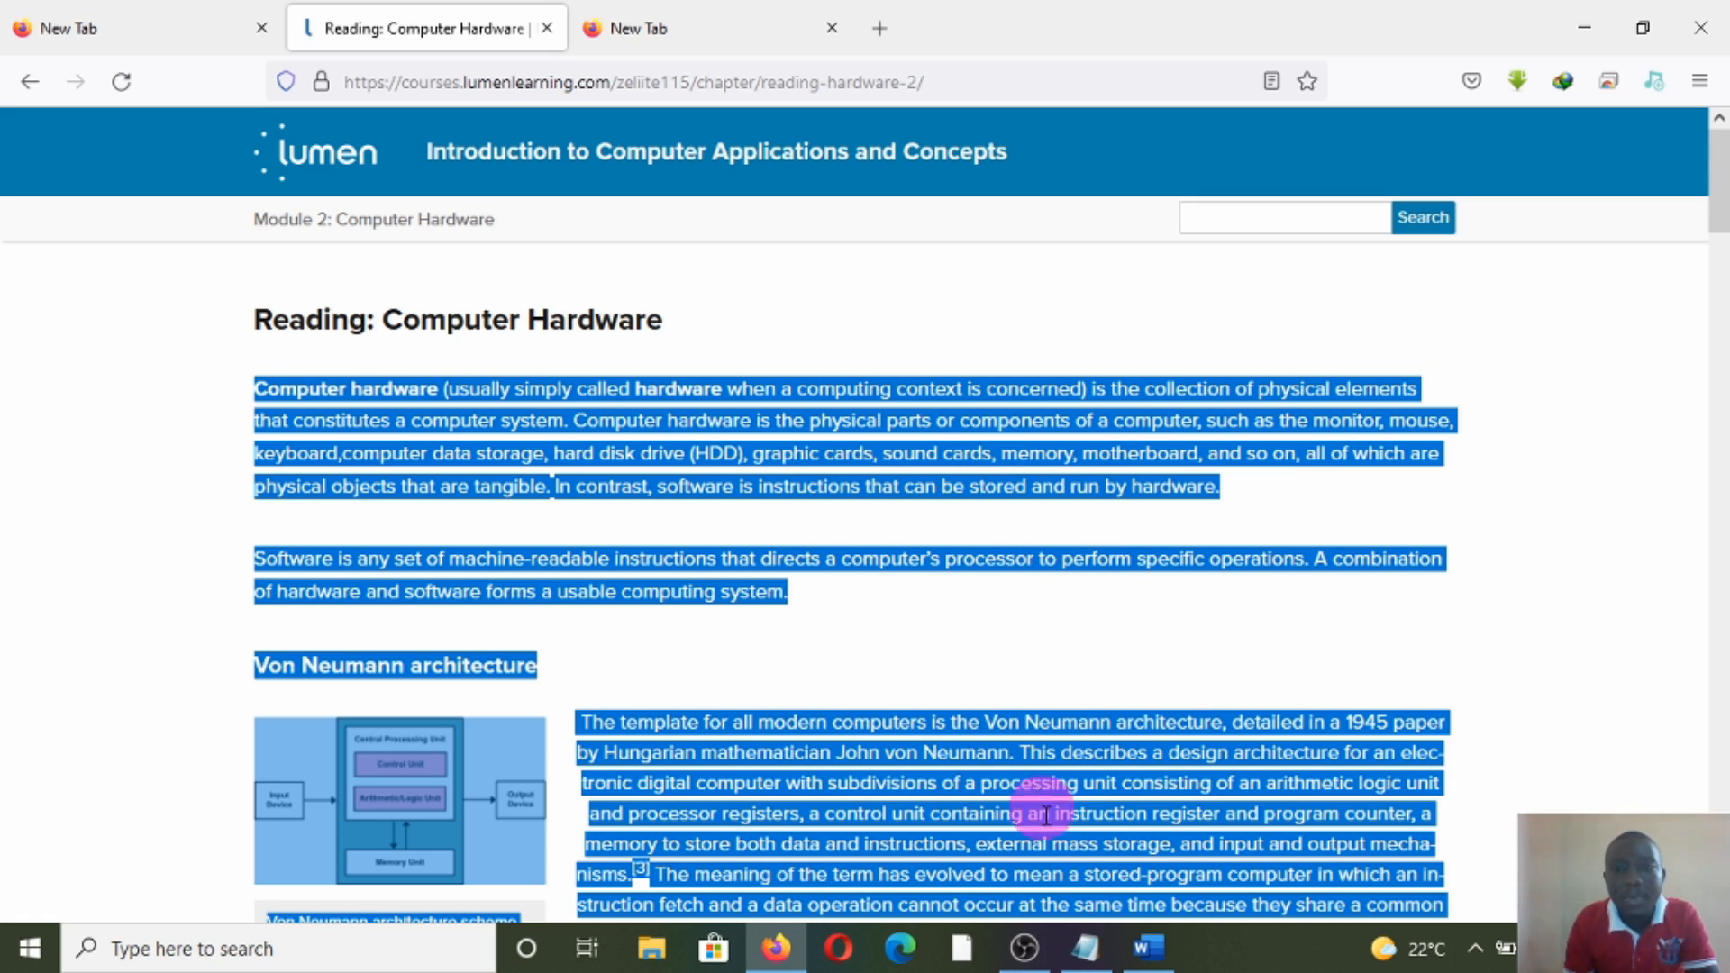
Step: Switch to Word and paste the copied article into the blank document, keeping its source formatting
click(1151, 957)
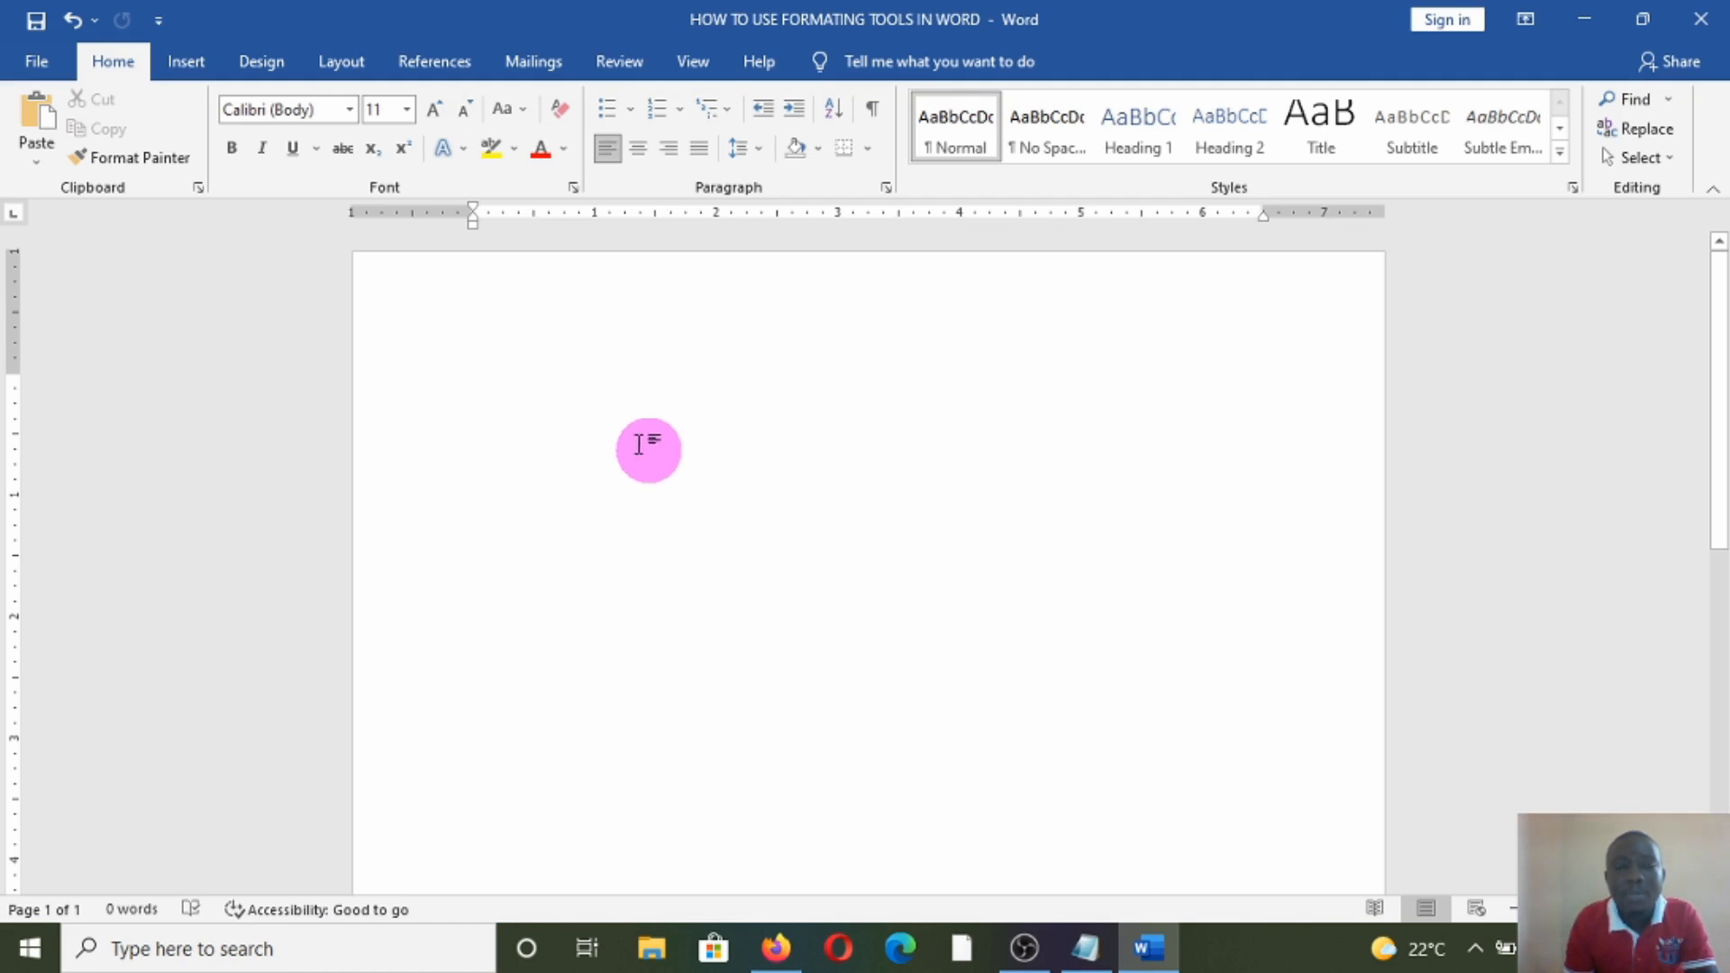
click(501, 394)
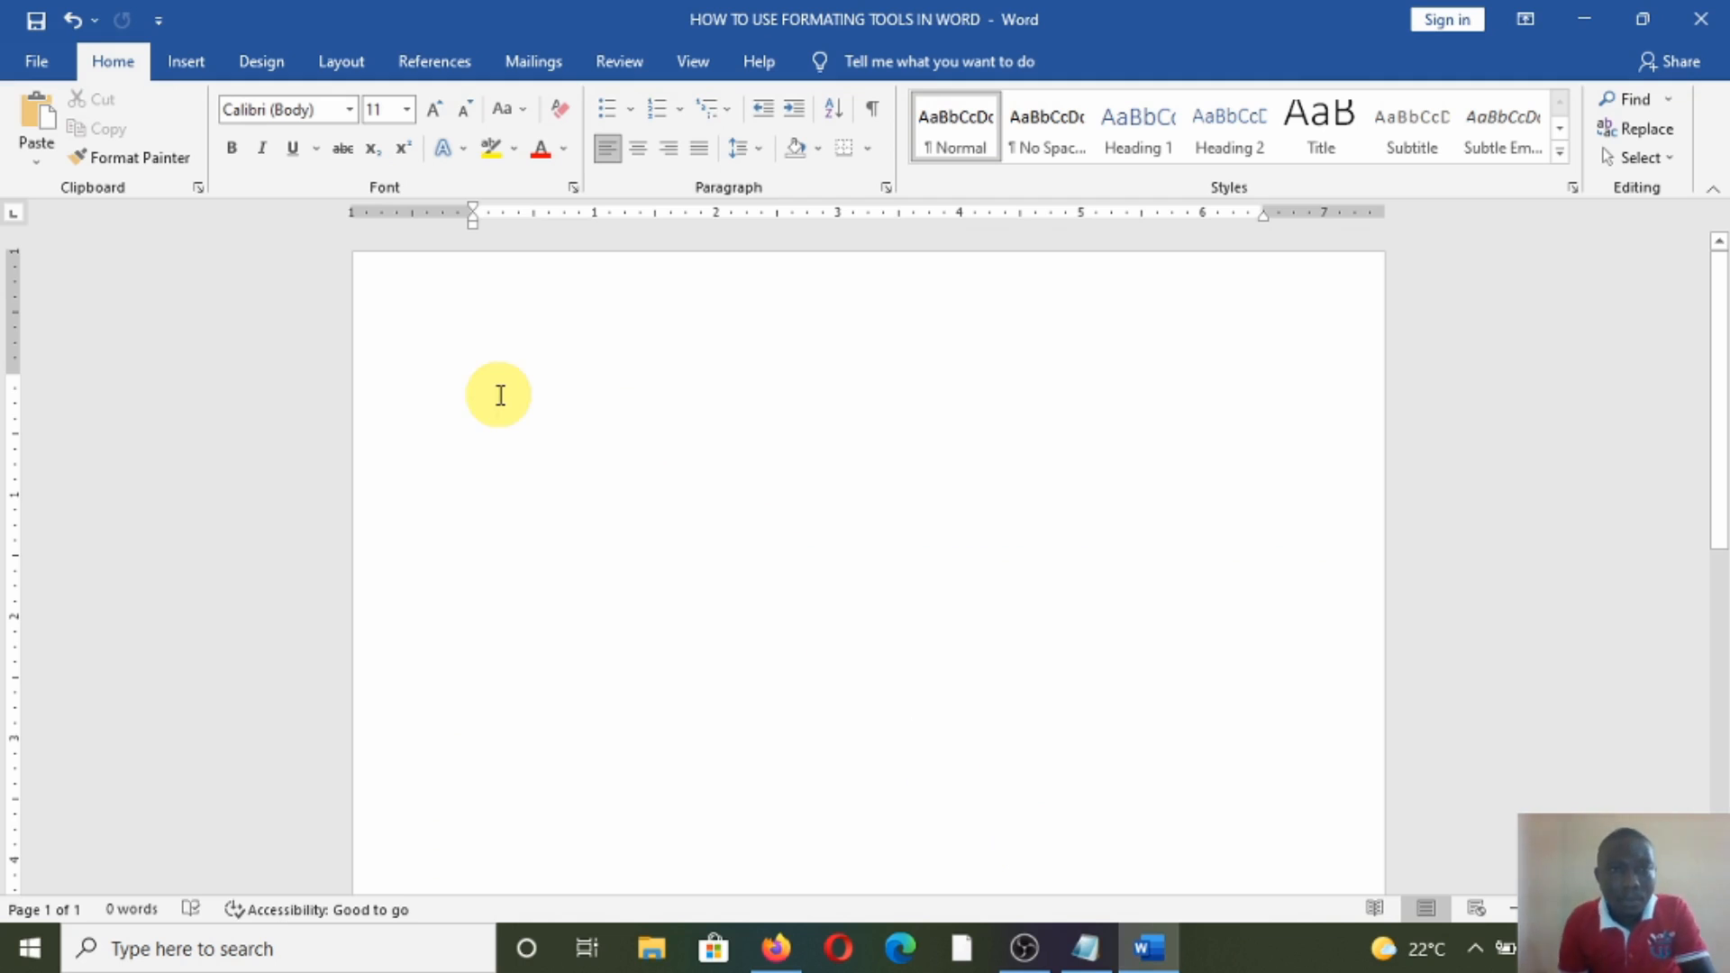
right_click(501, 396)
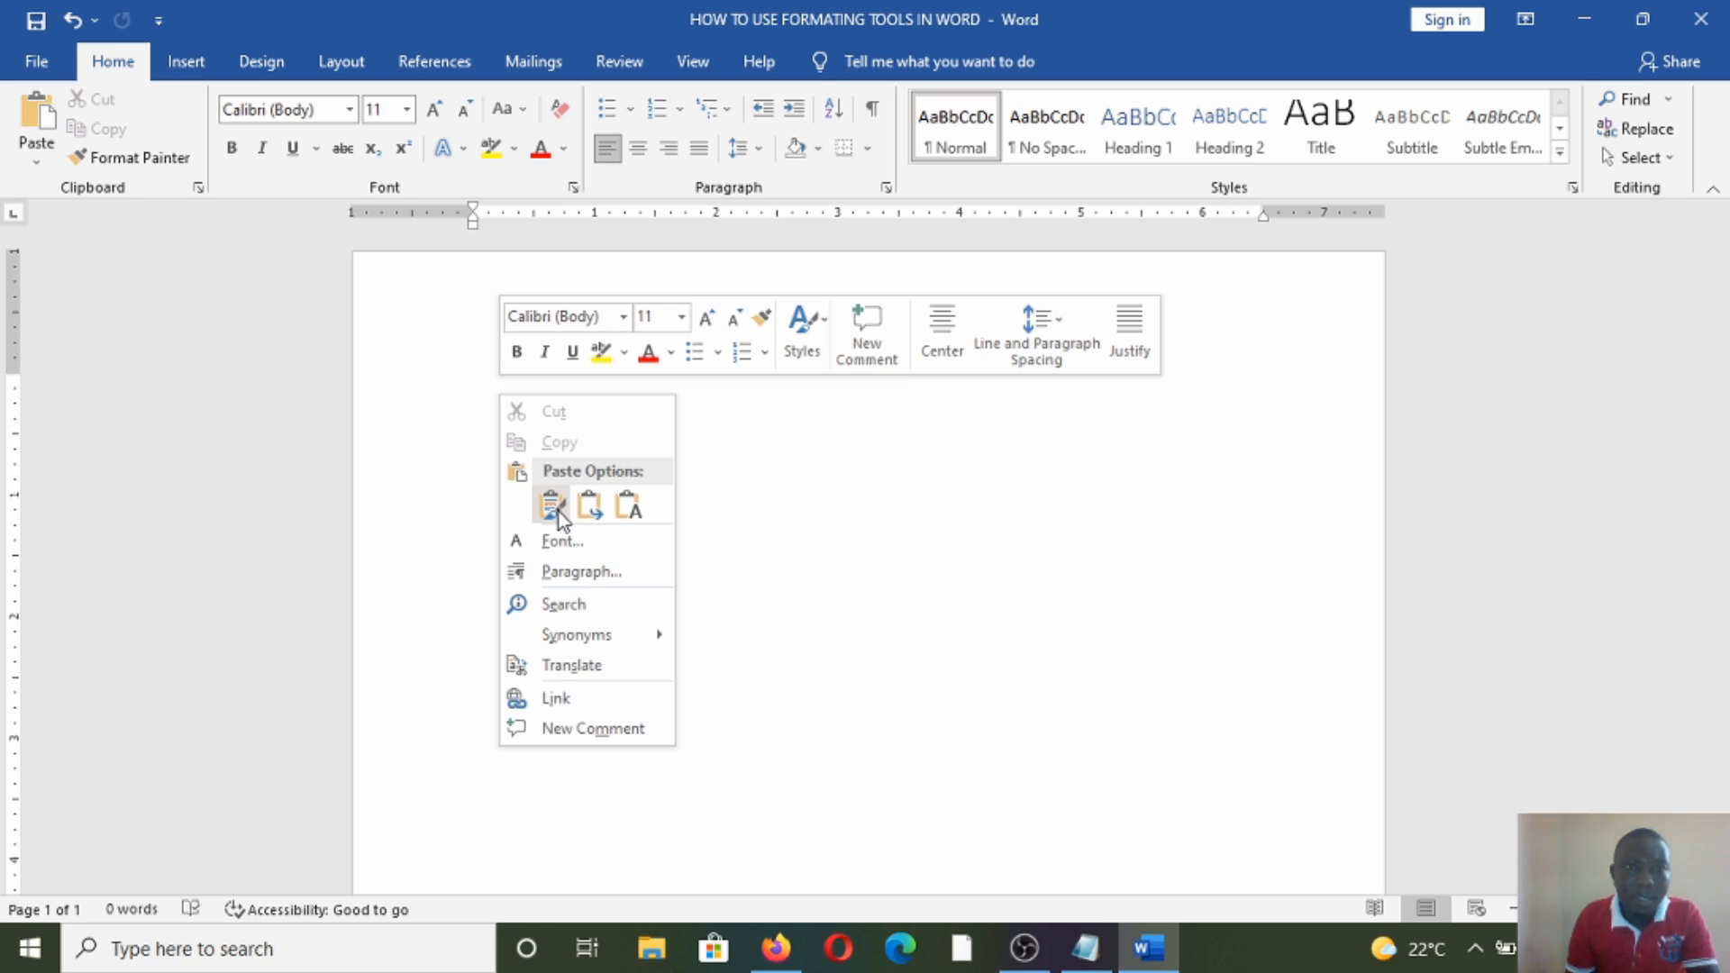
click(737, 479)
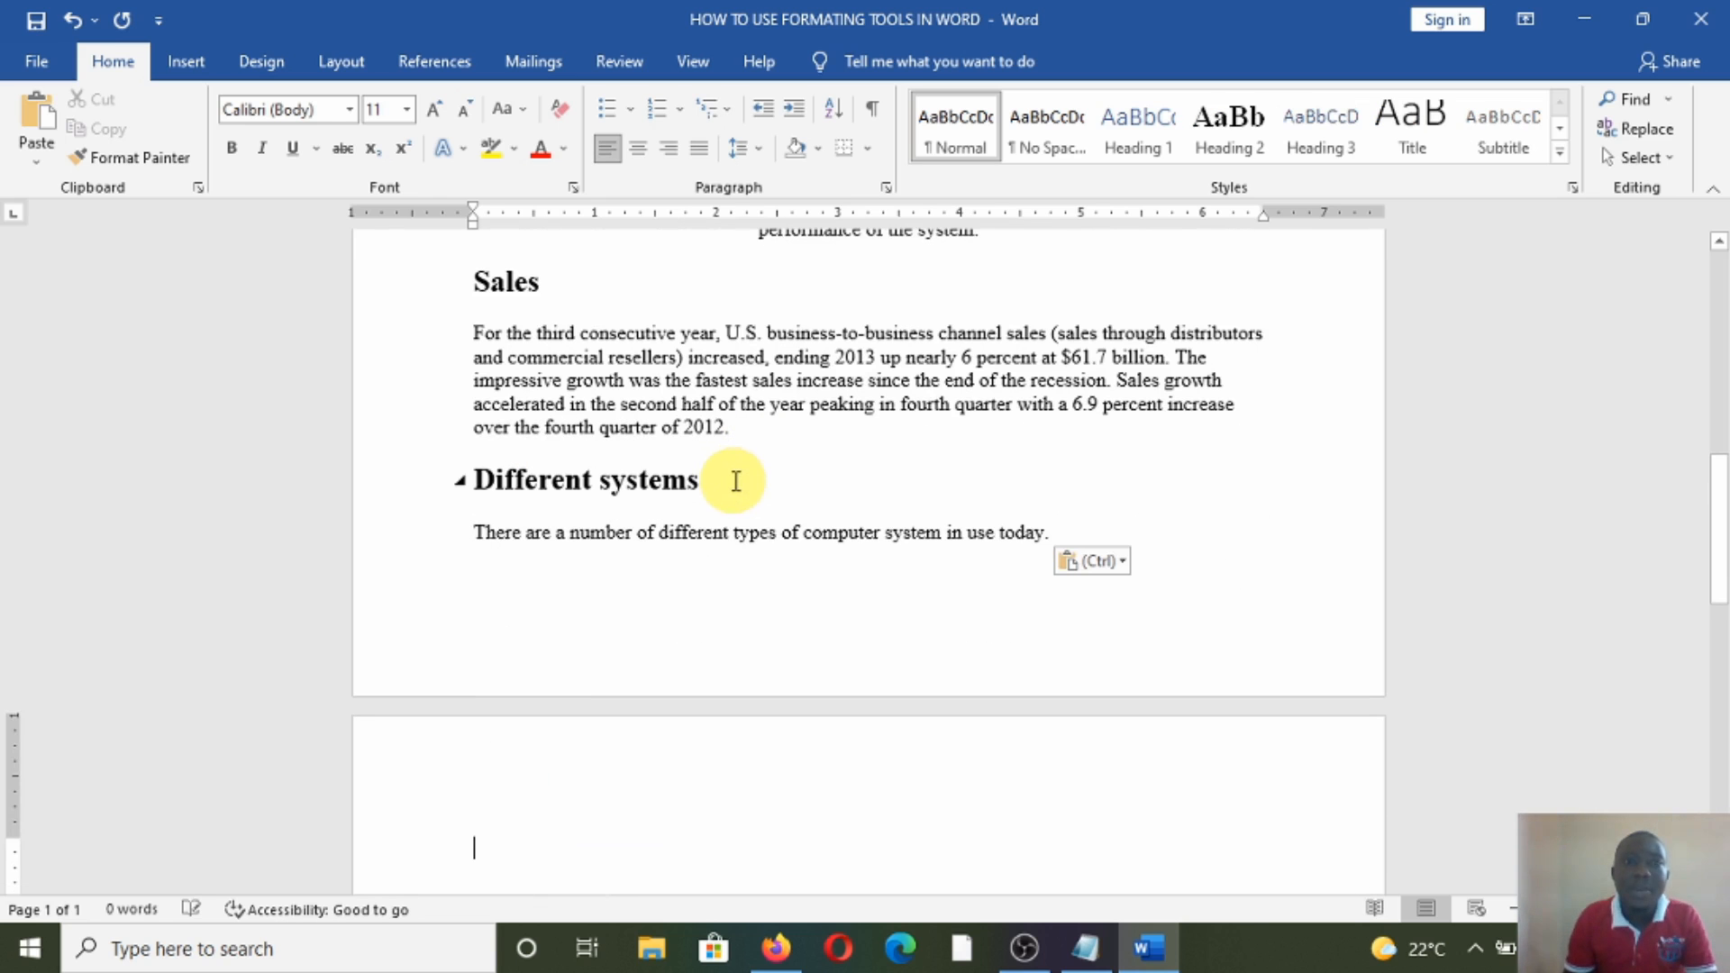
Step: Review the pasted article from its beginning, examining the Von Neumann diagram, the headings and the body paragraphs
key(ctrl+Home)
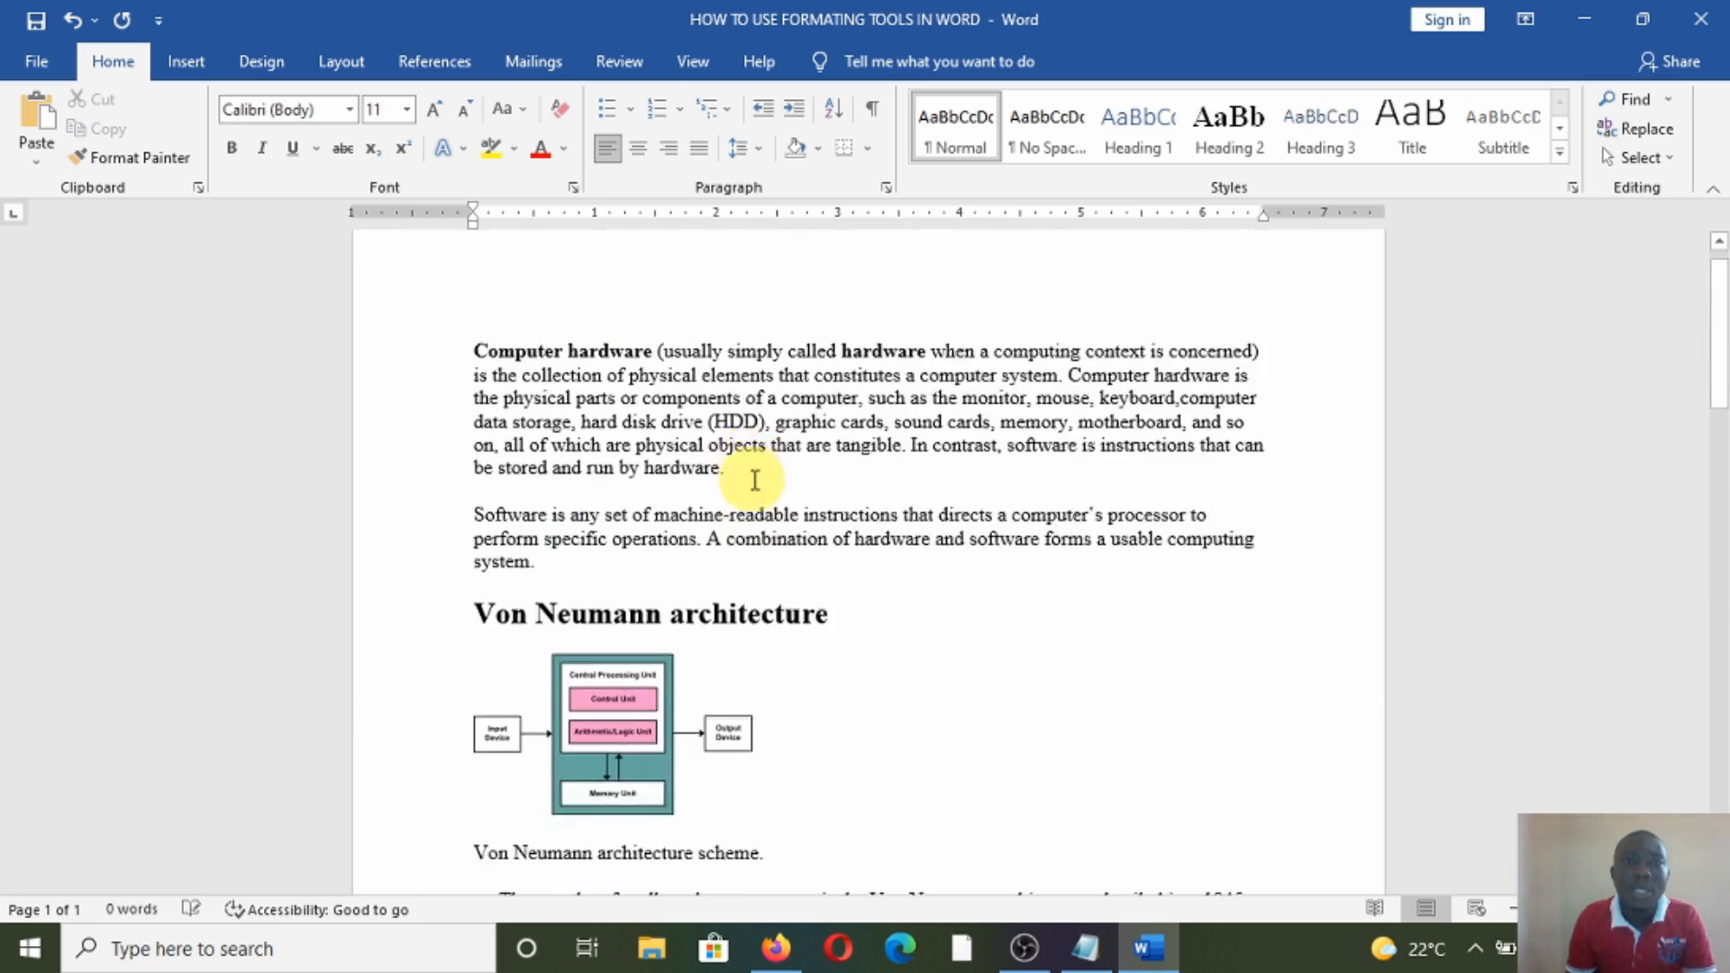
scroll(761, 549, down, 3)
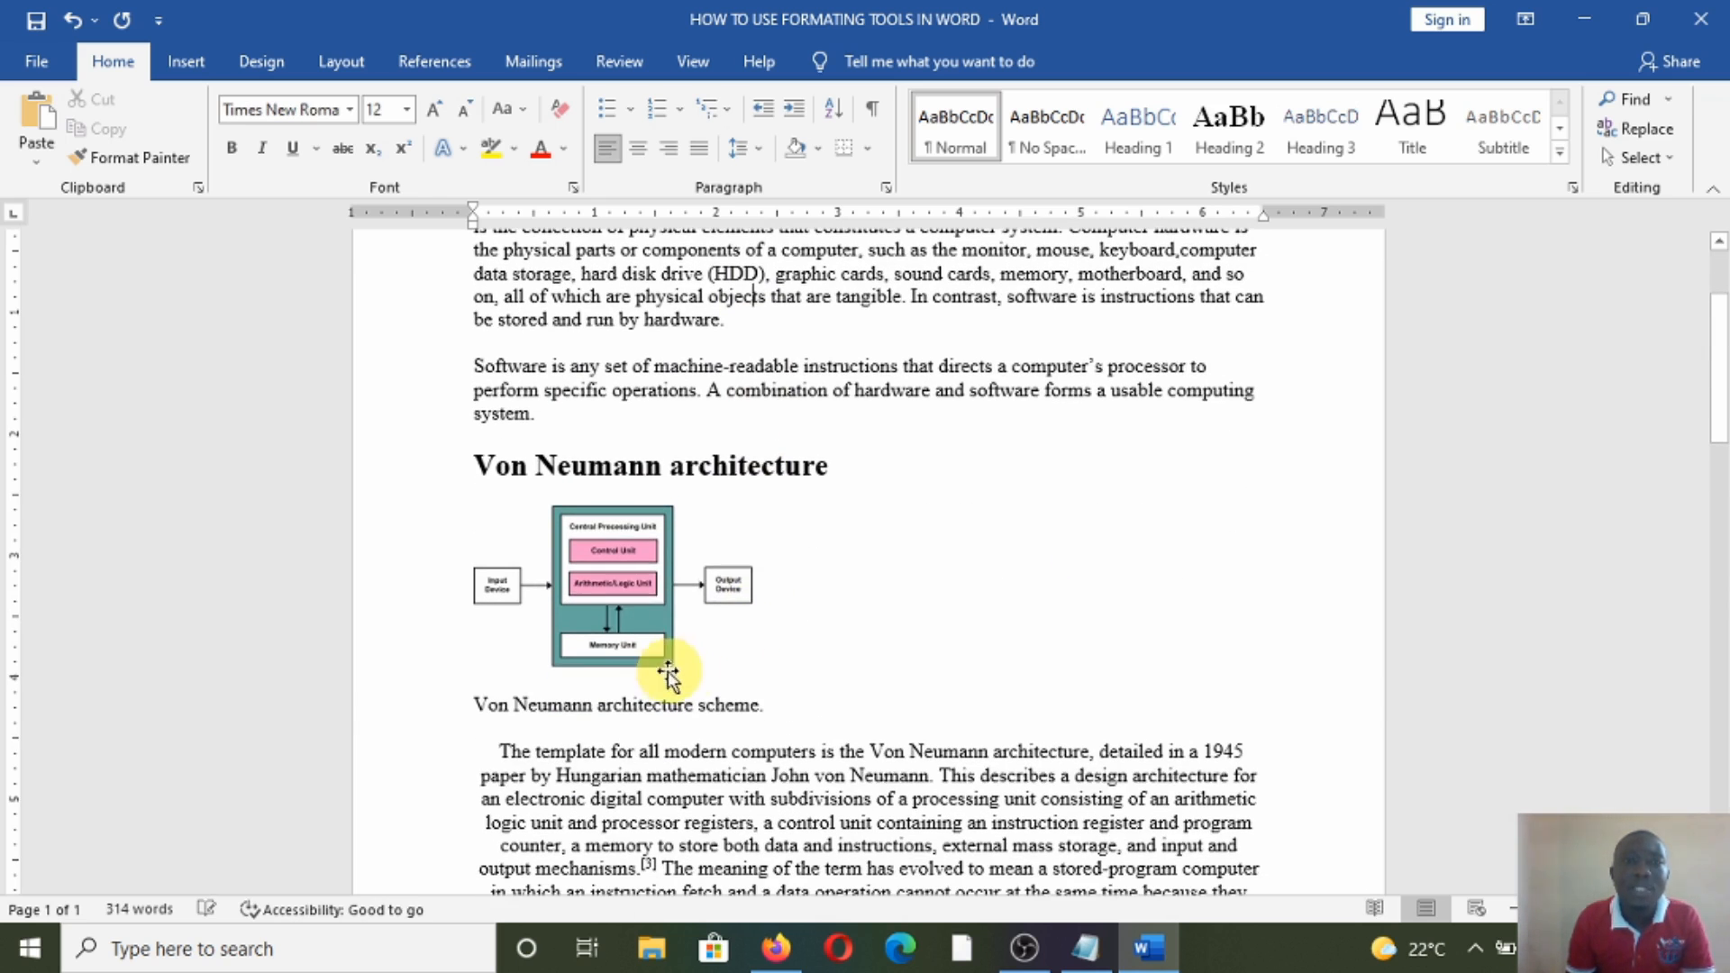
click(634, 602)
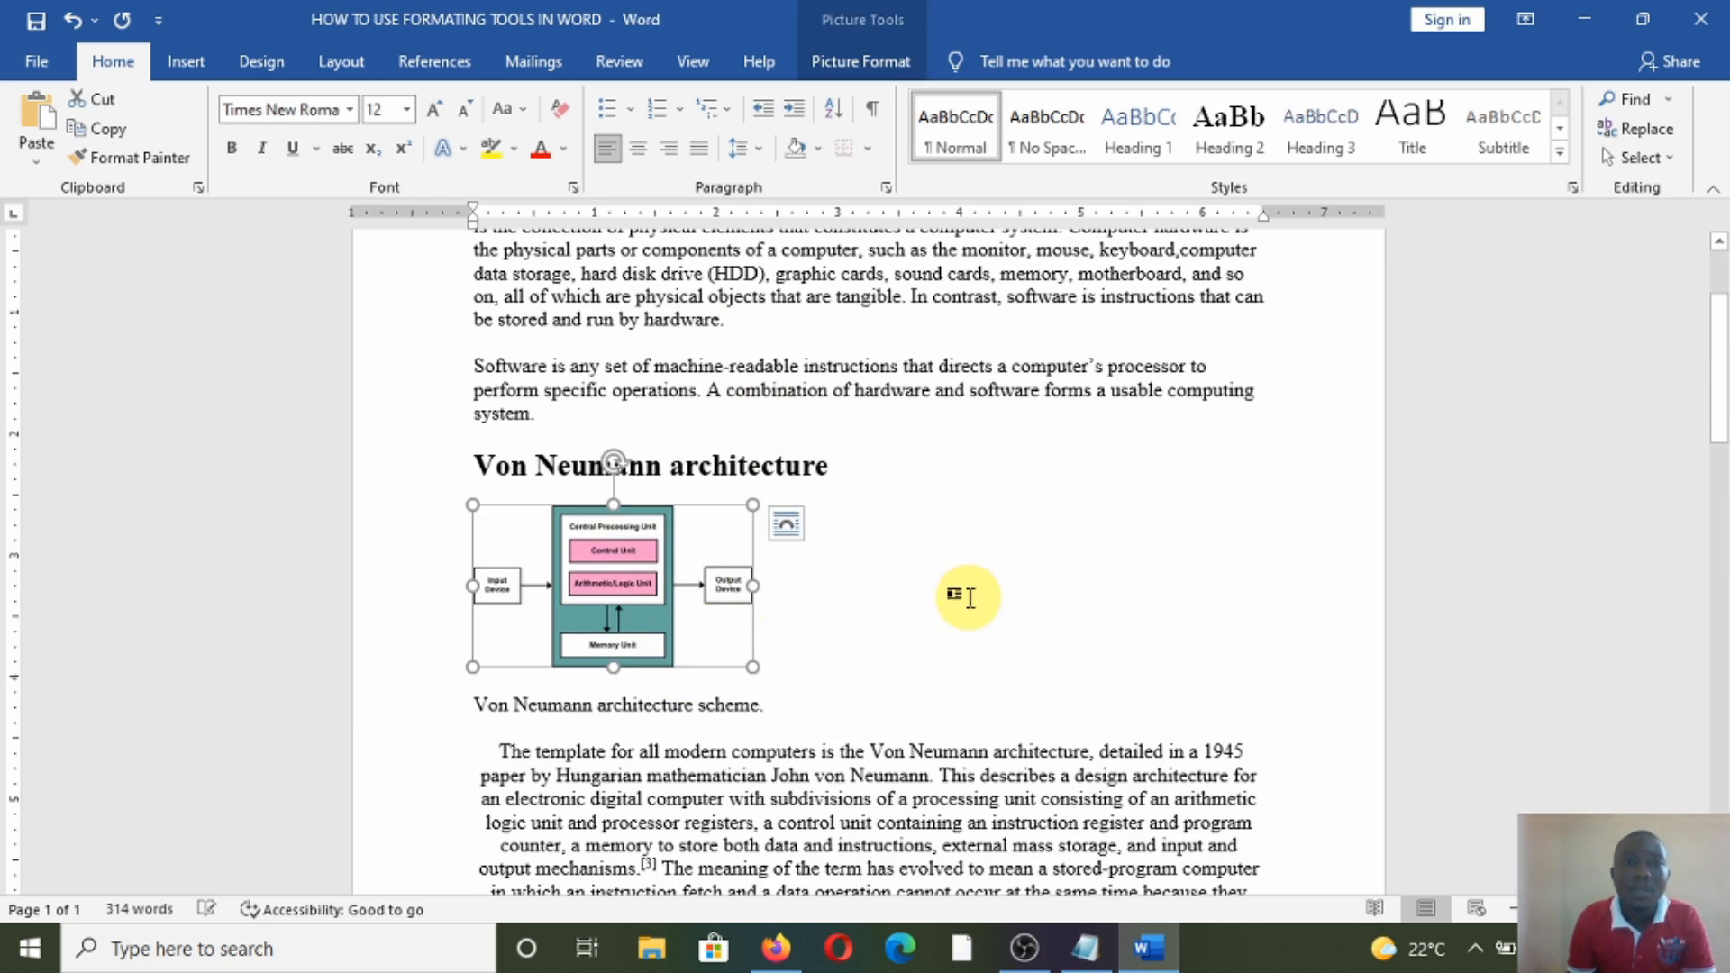
scroll(965, 599, down, 2)
scroll(968, 597, down, 15)
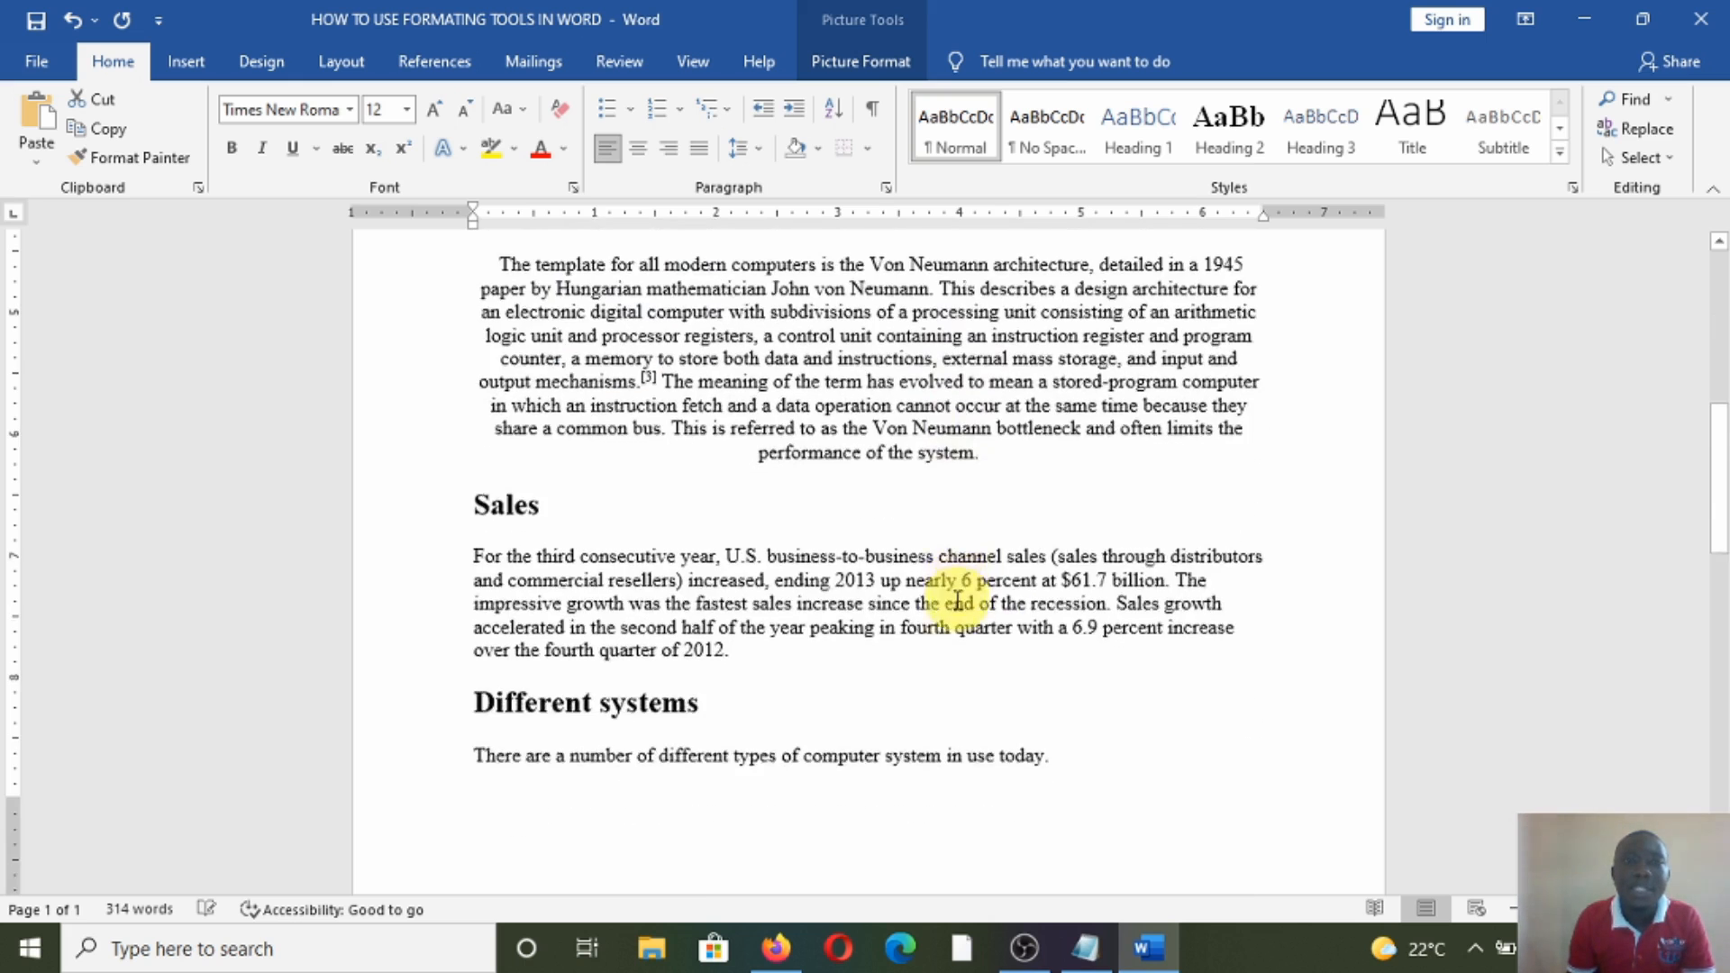
scroll(955, 600, down, 9)
scroll(950, 600, up, 11)
scroll(937, 577, up, 15)
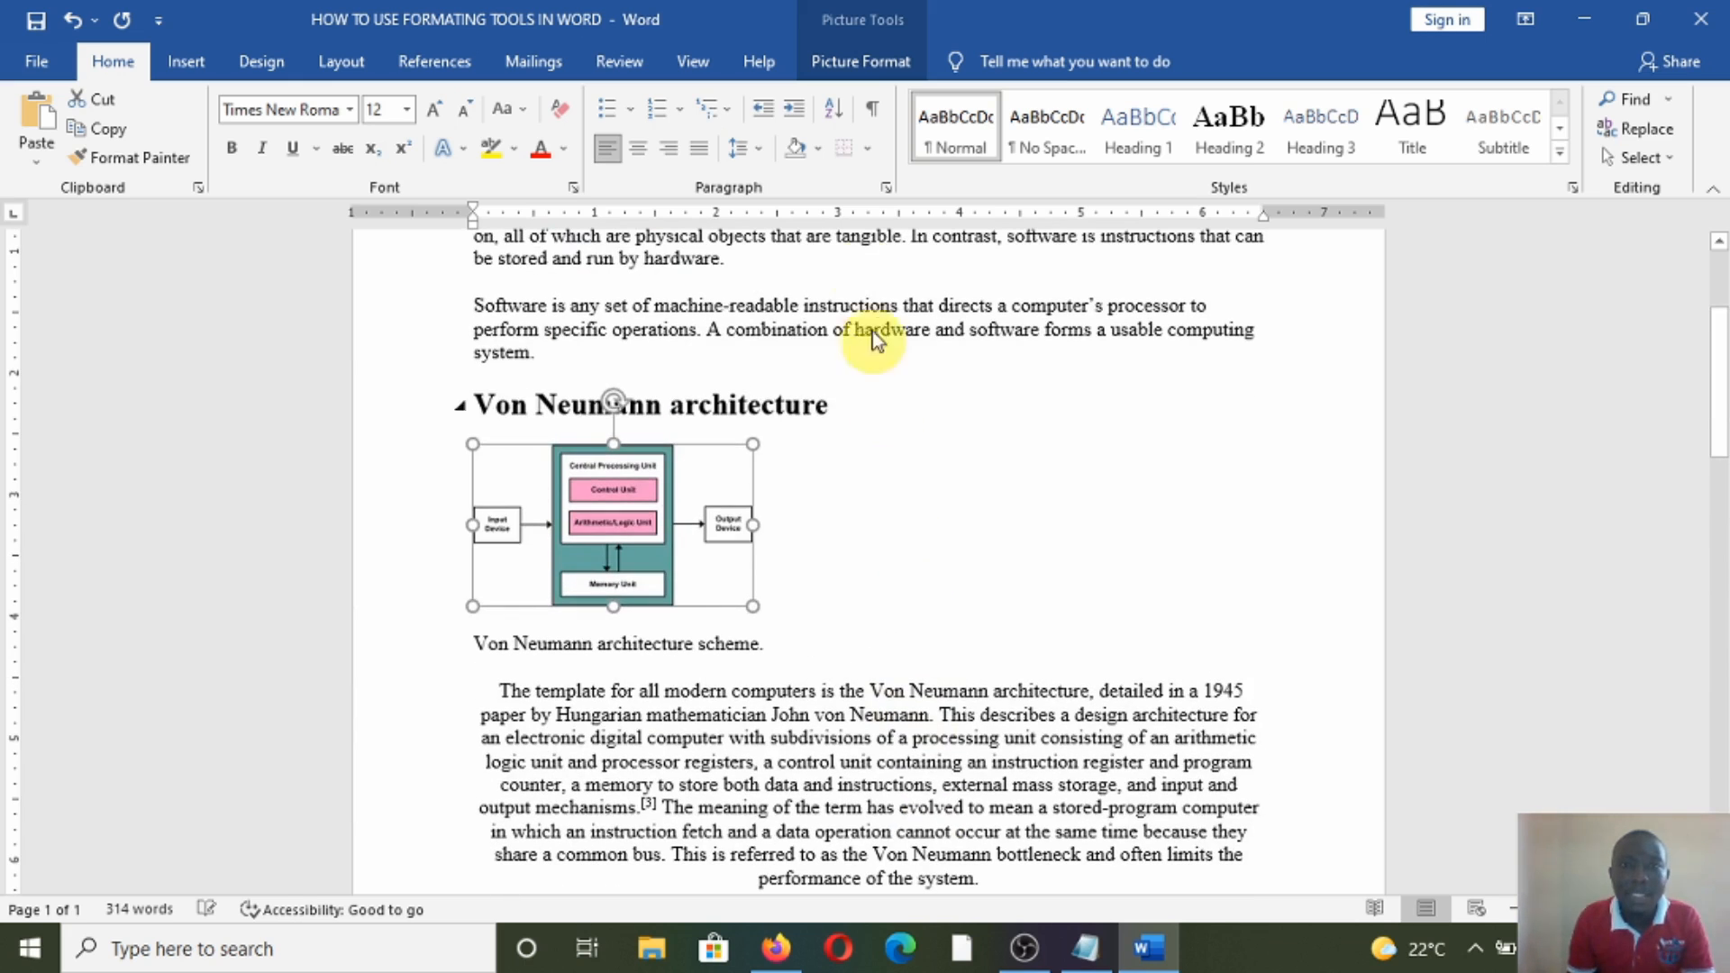
click(856, 275)
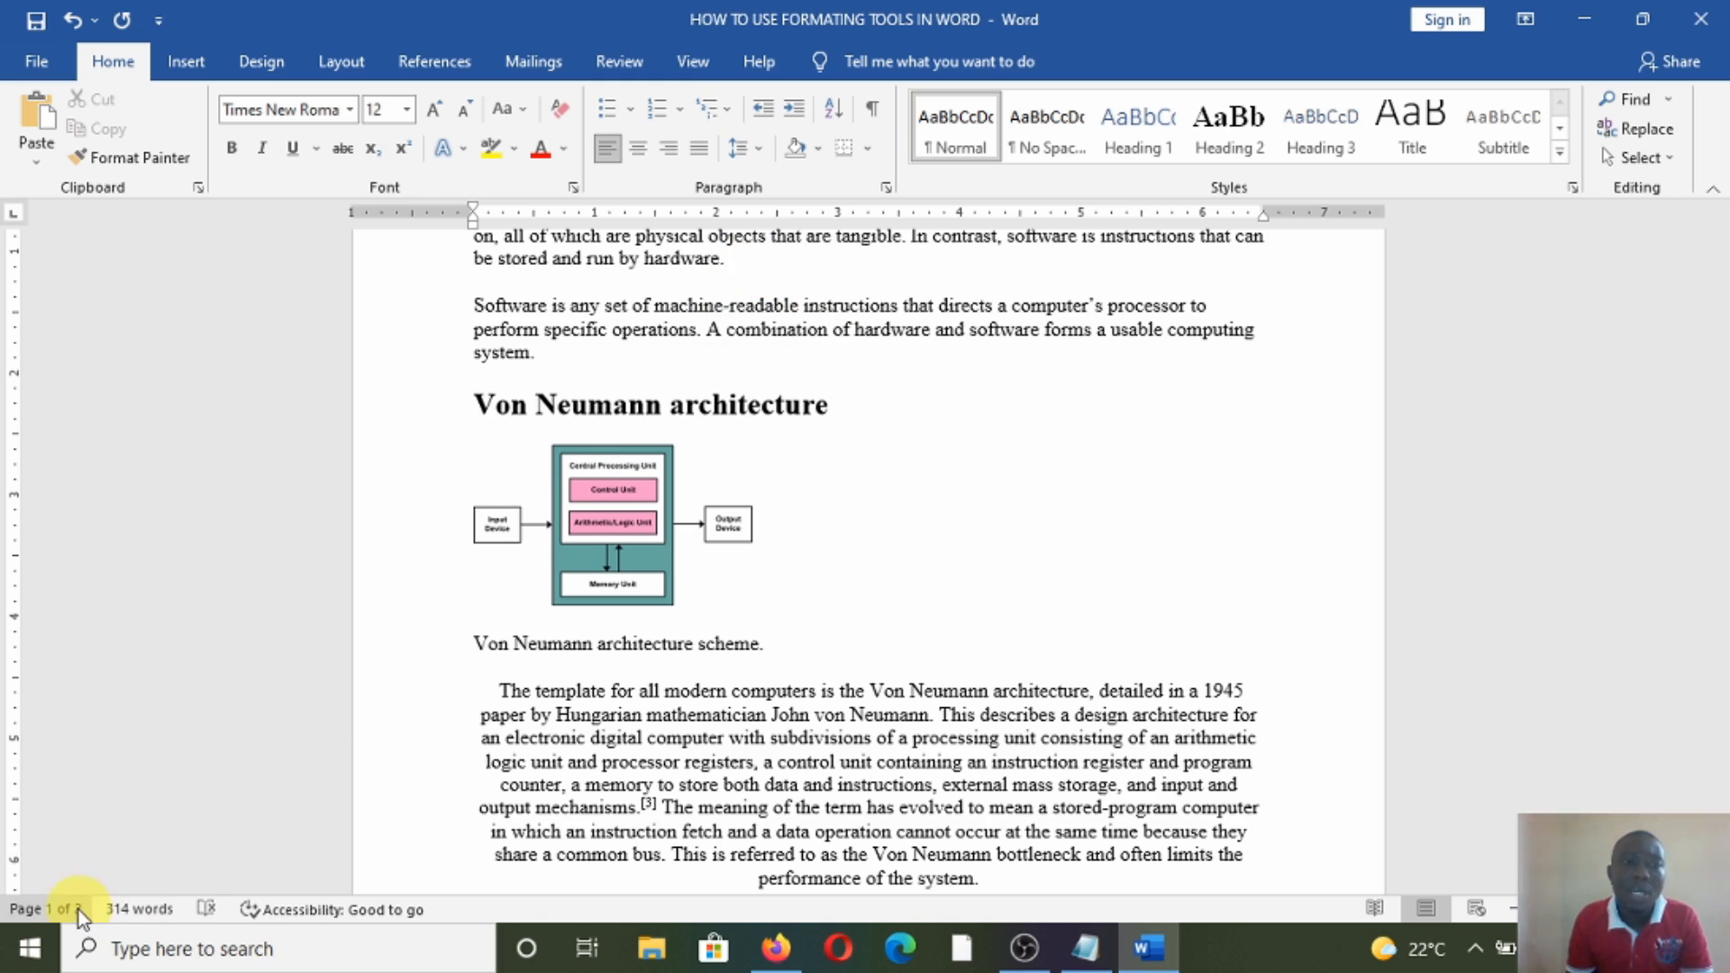
Step: Remove the empty paragraph on the second page so the document ends after the Different systems sentence
scroll(1021, 508, down, 10)
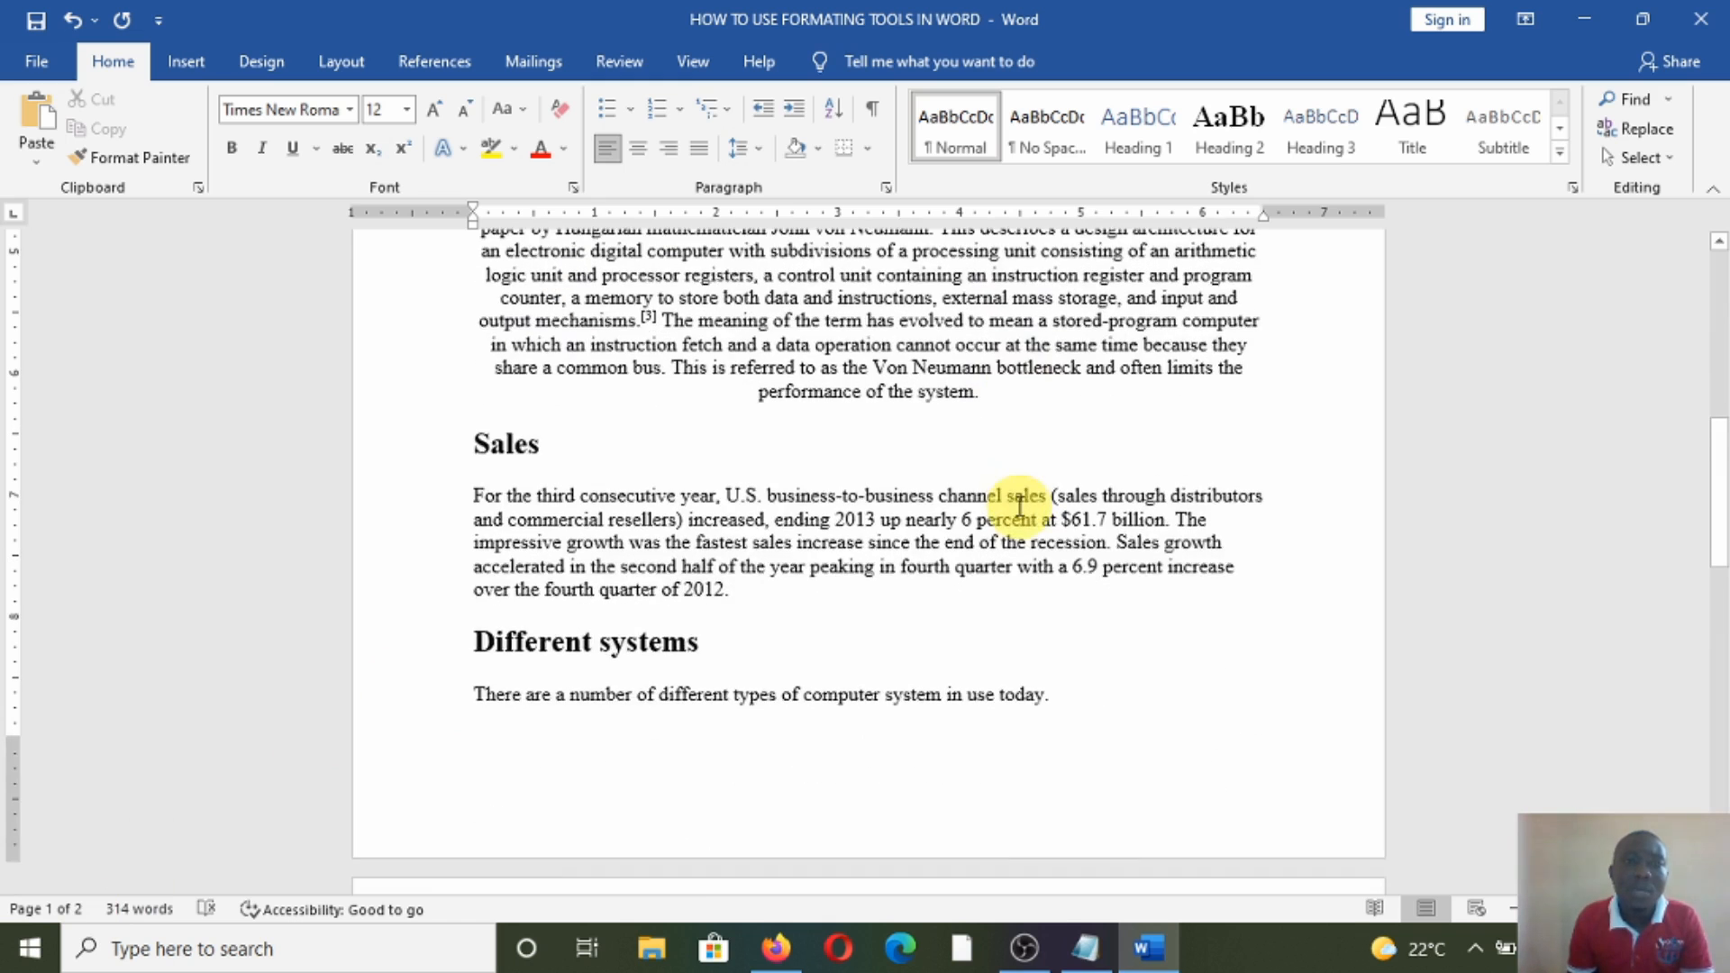
scroll(749, 687, down, 1)
click(748, 687)
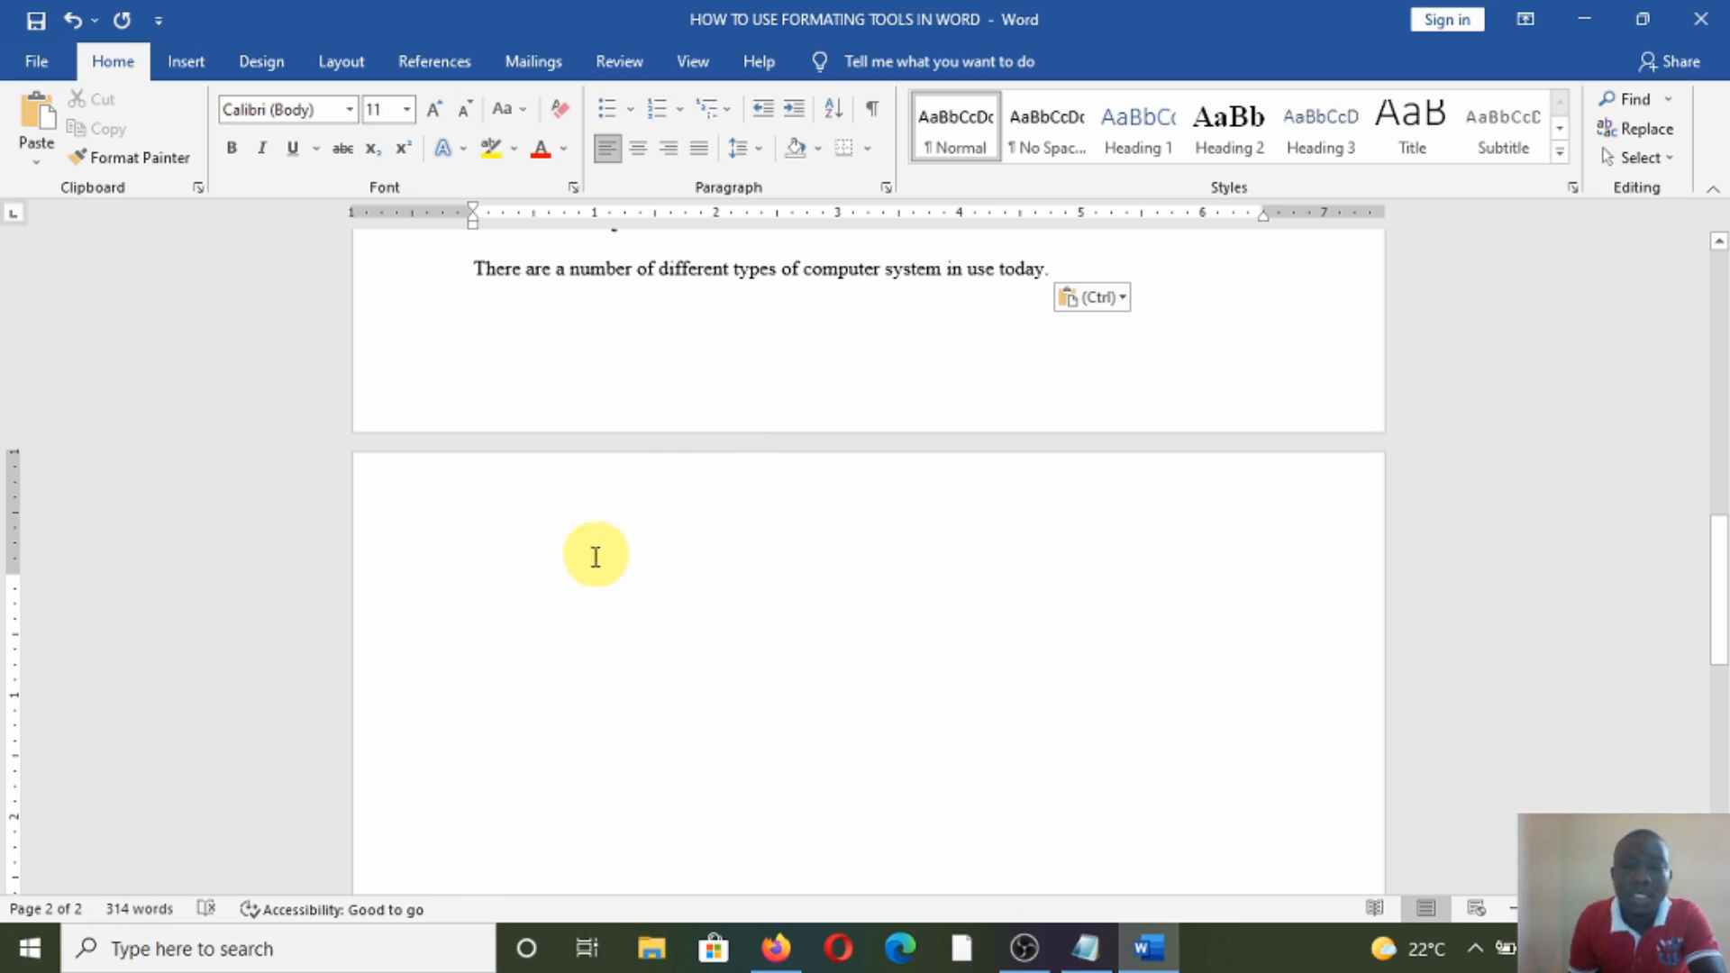
key(BackSpace)
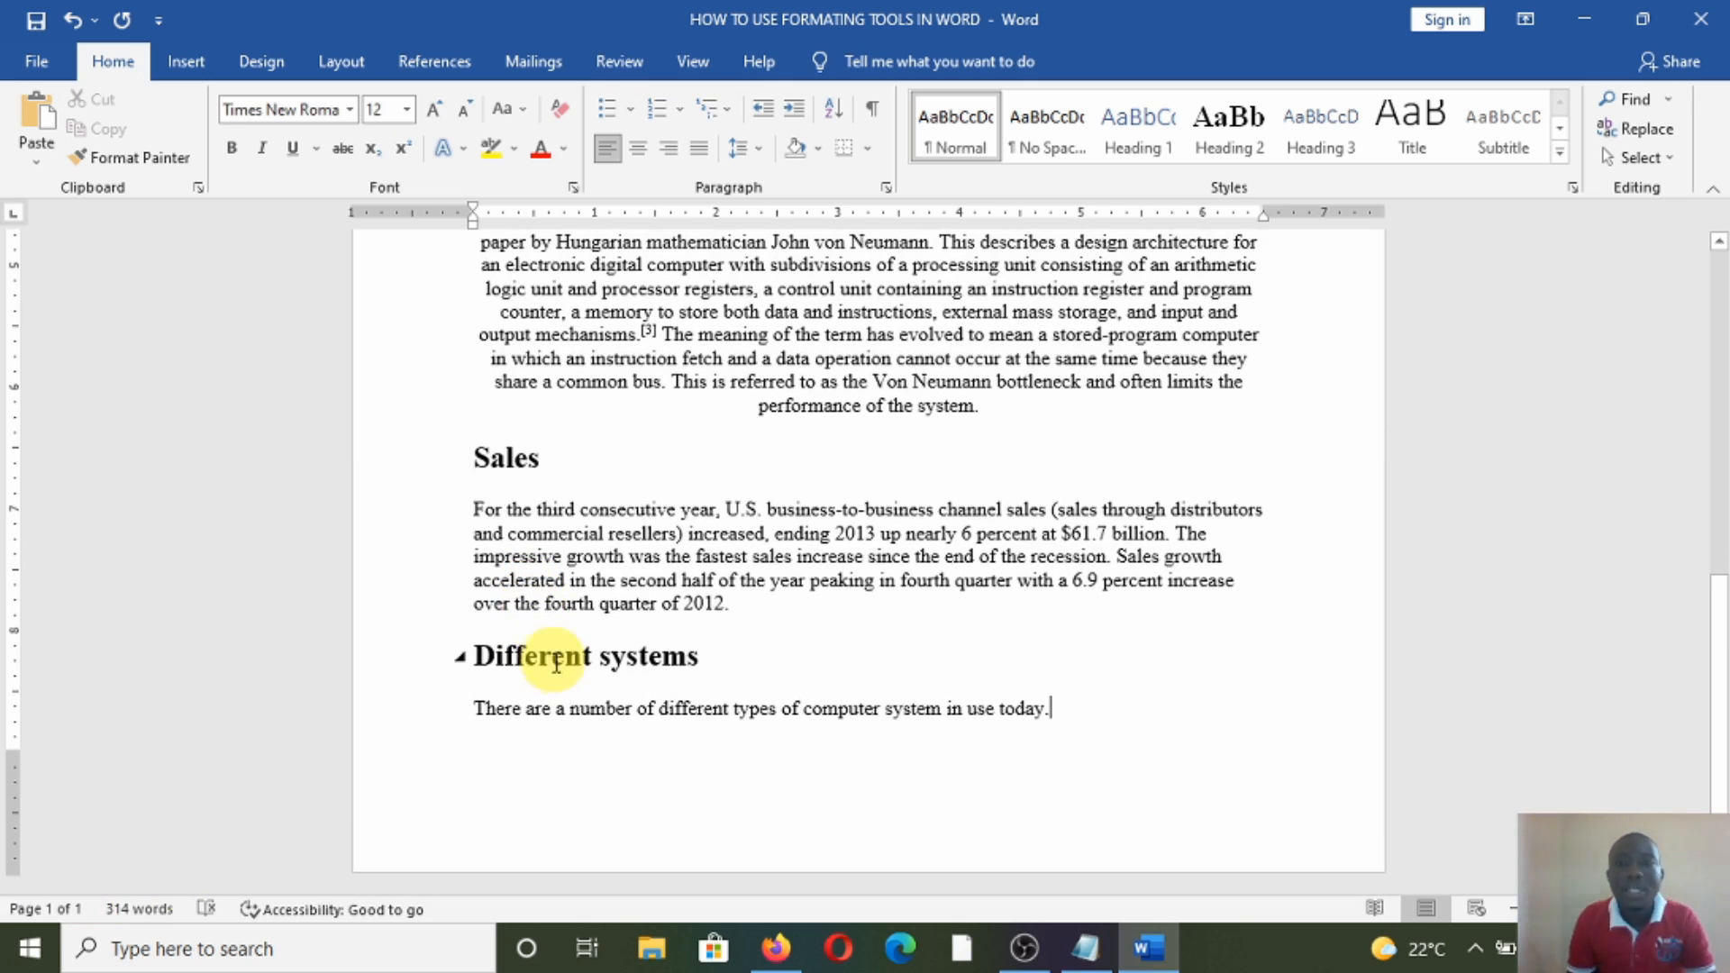
Step: Look through the whole one-page document from the opening paragraph to the Different systems section and return to its beginning
scroll(602, 668, up, 8)
scroll(609, 670, up, 2)
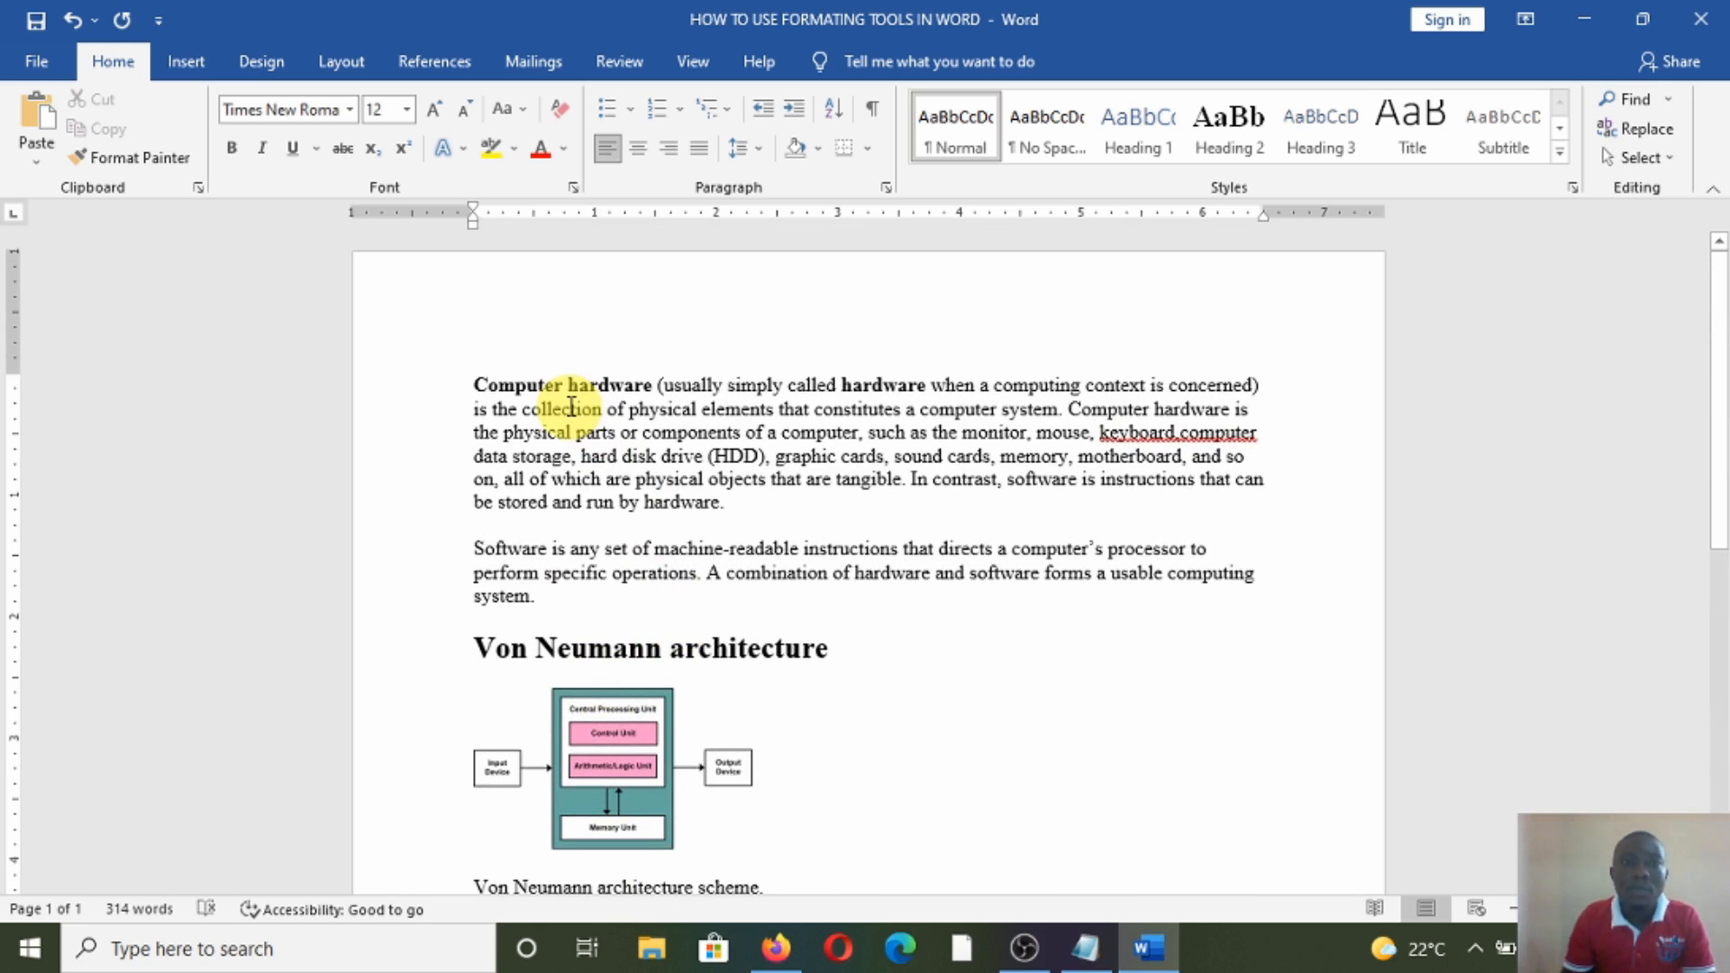
scroll(567, 423, down, 6)
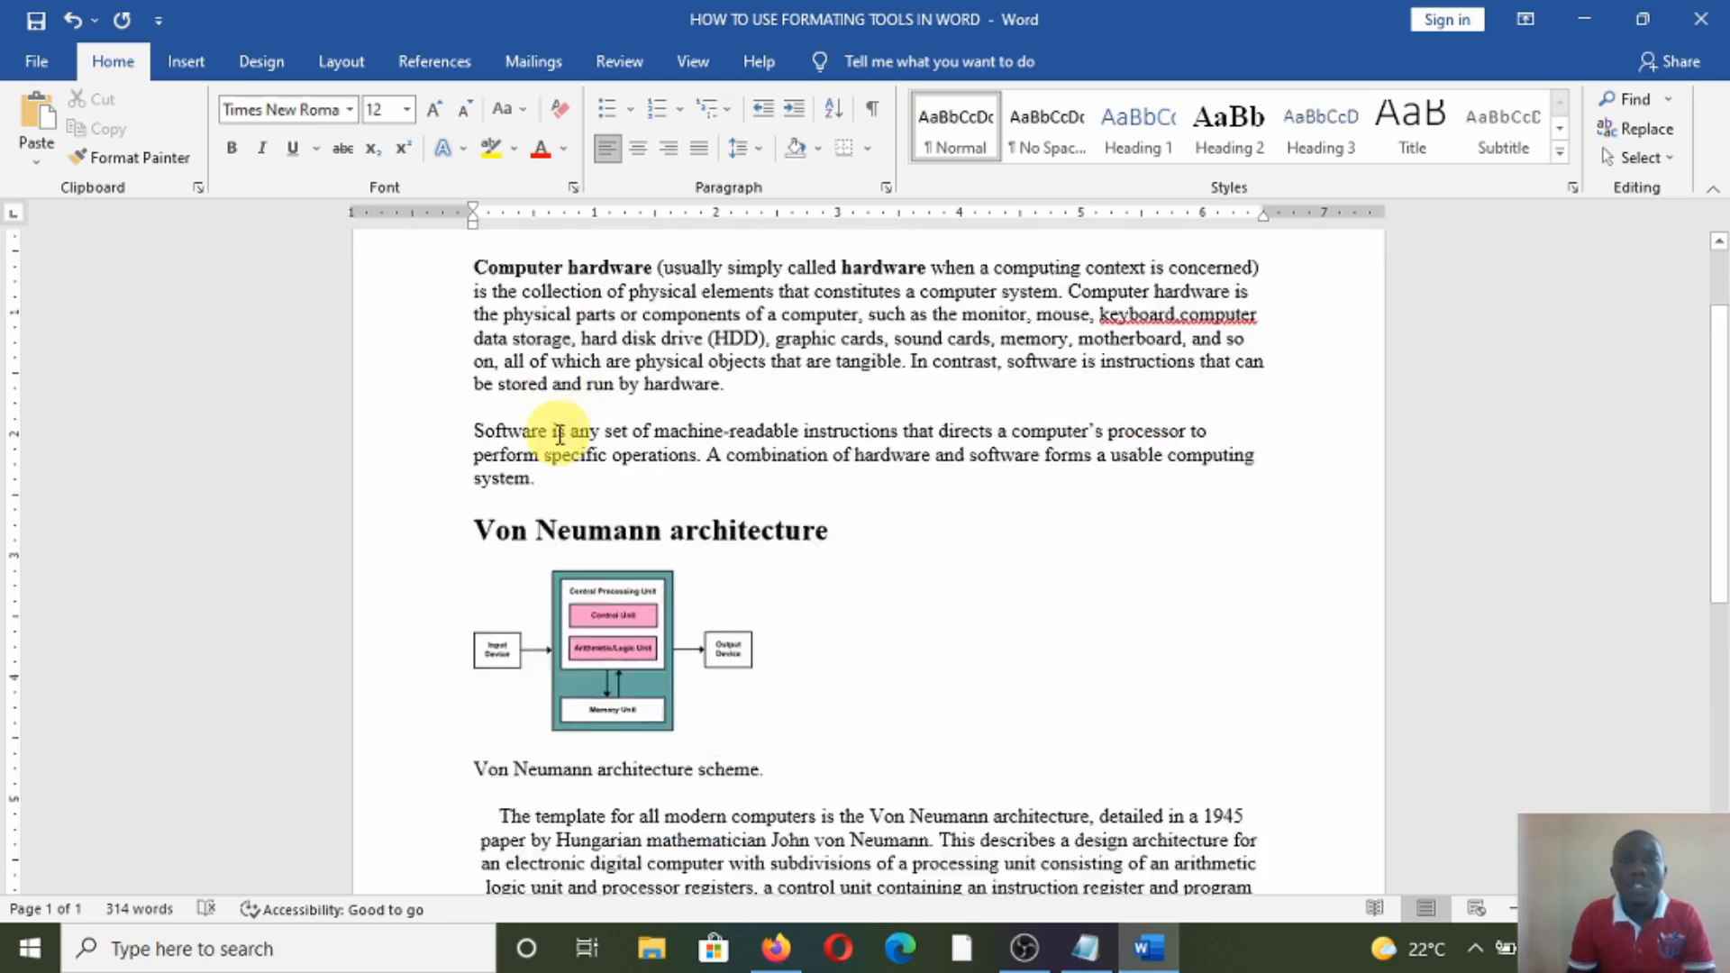
scroll(559, 440, down, 3)
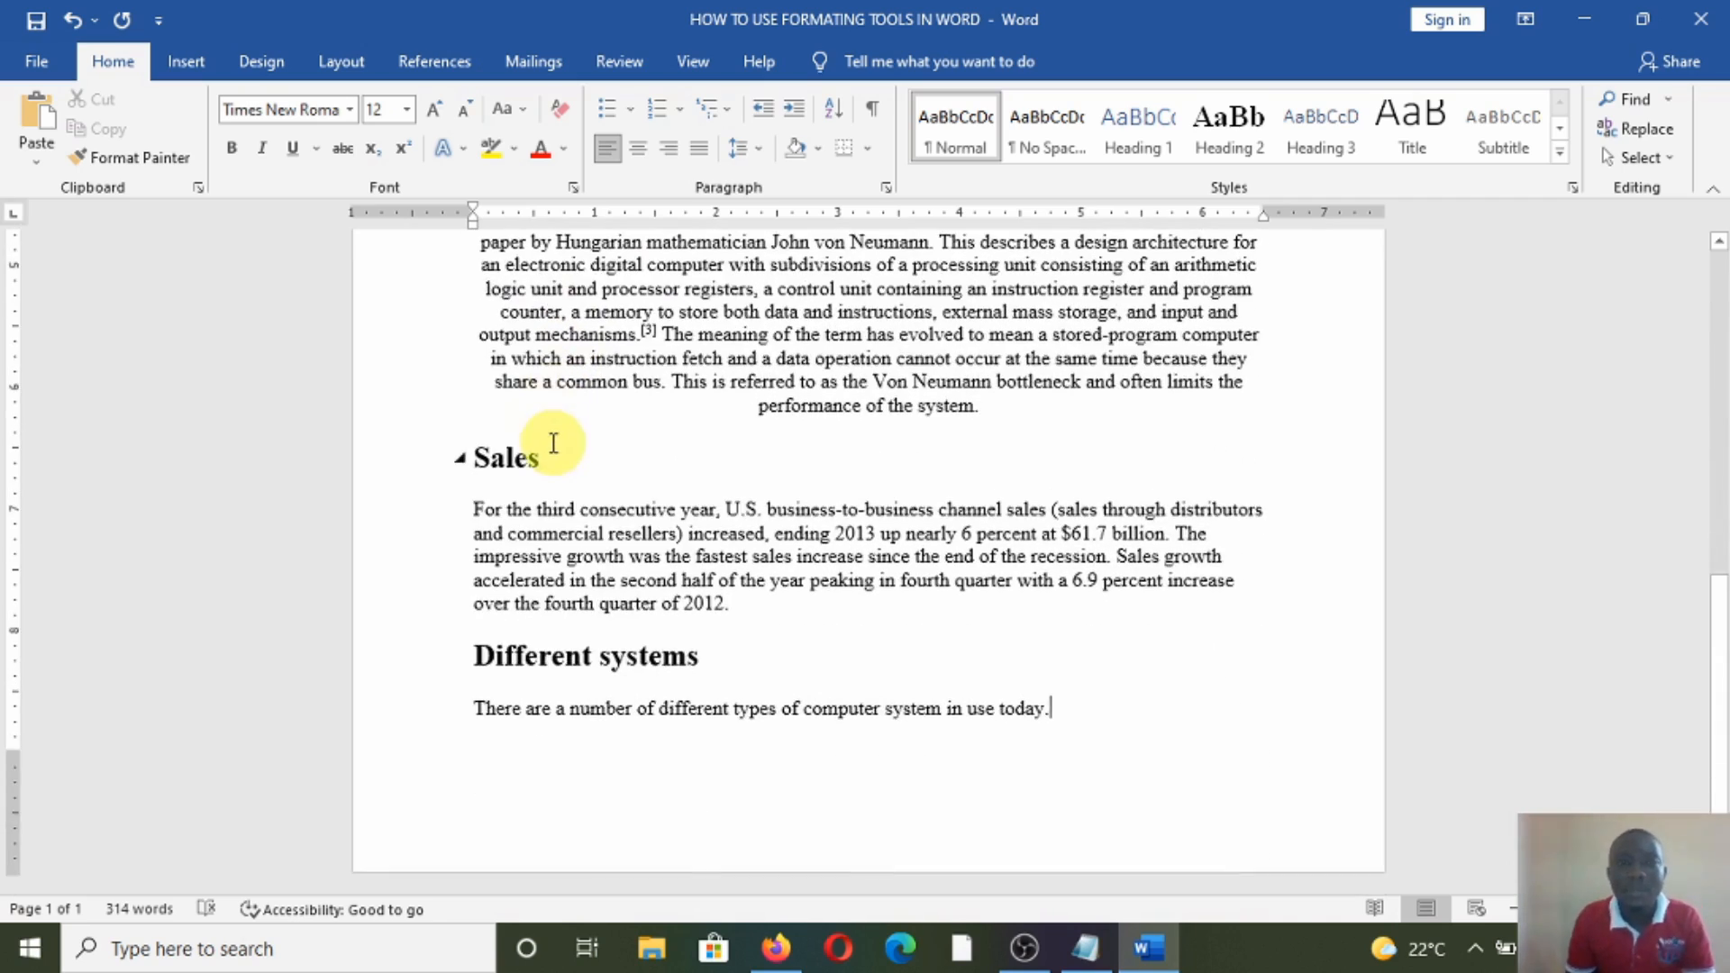
scroll(551, 441, up, 4)
scroll(551, 441, up, 5)
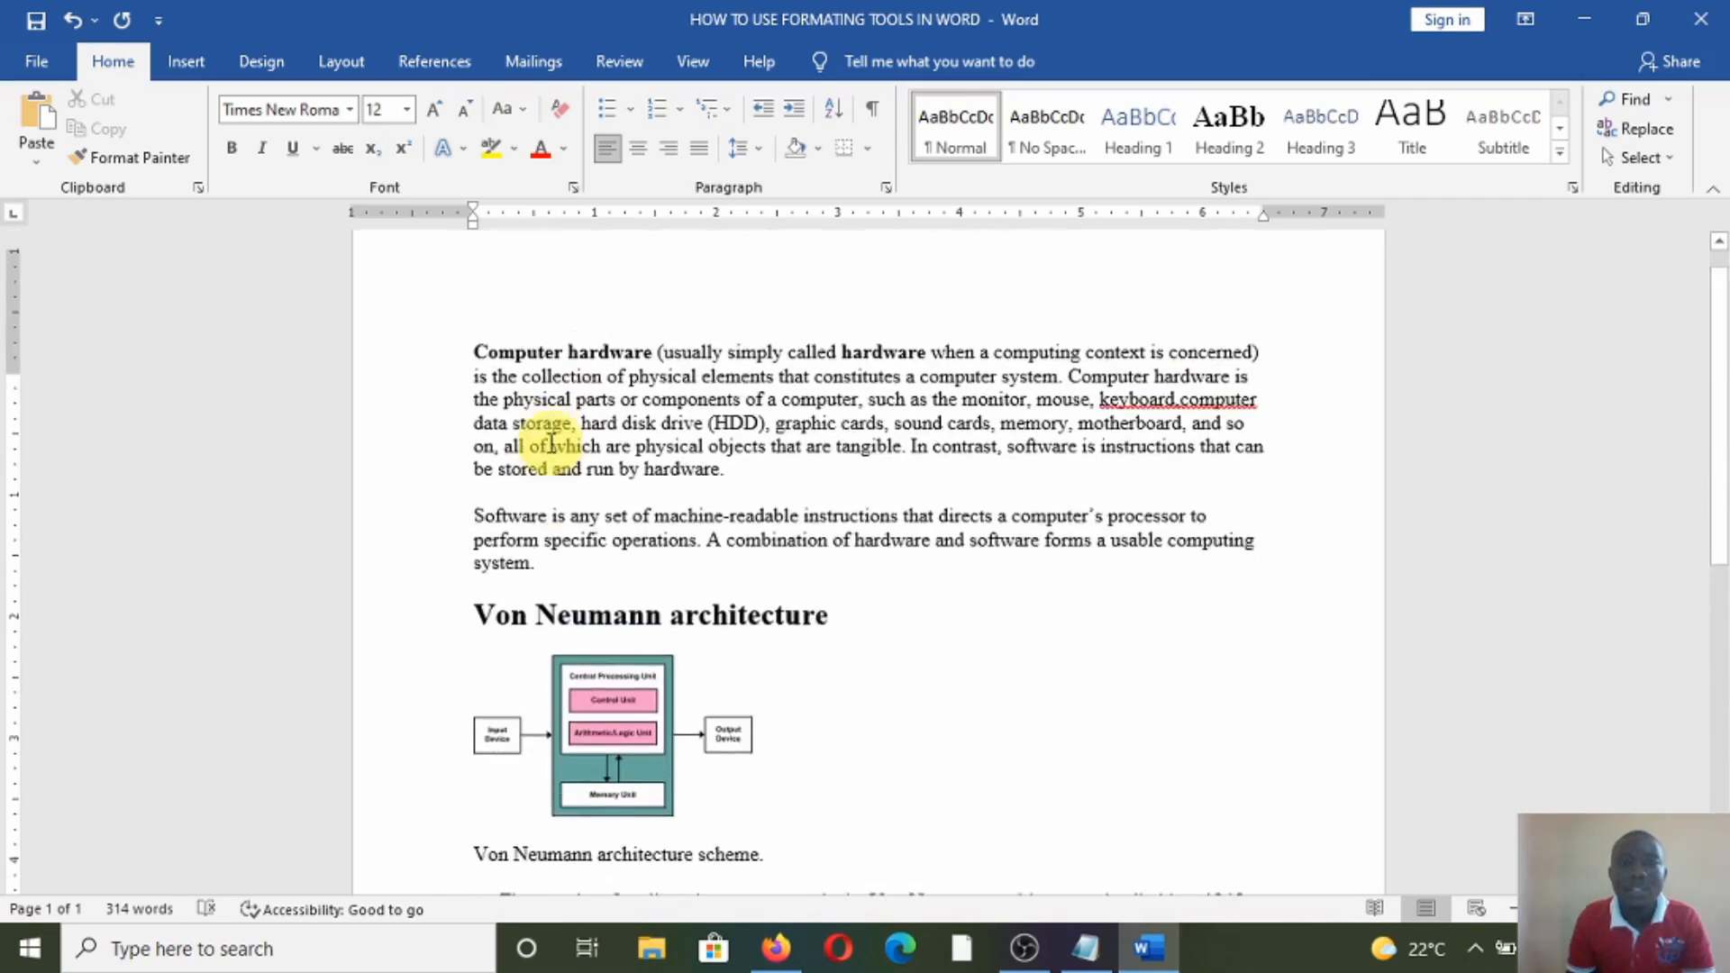
scroll(547, 444, down, 2)
scroll(546, 445, up, 2)
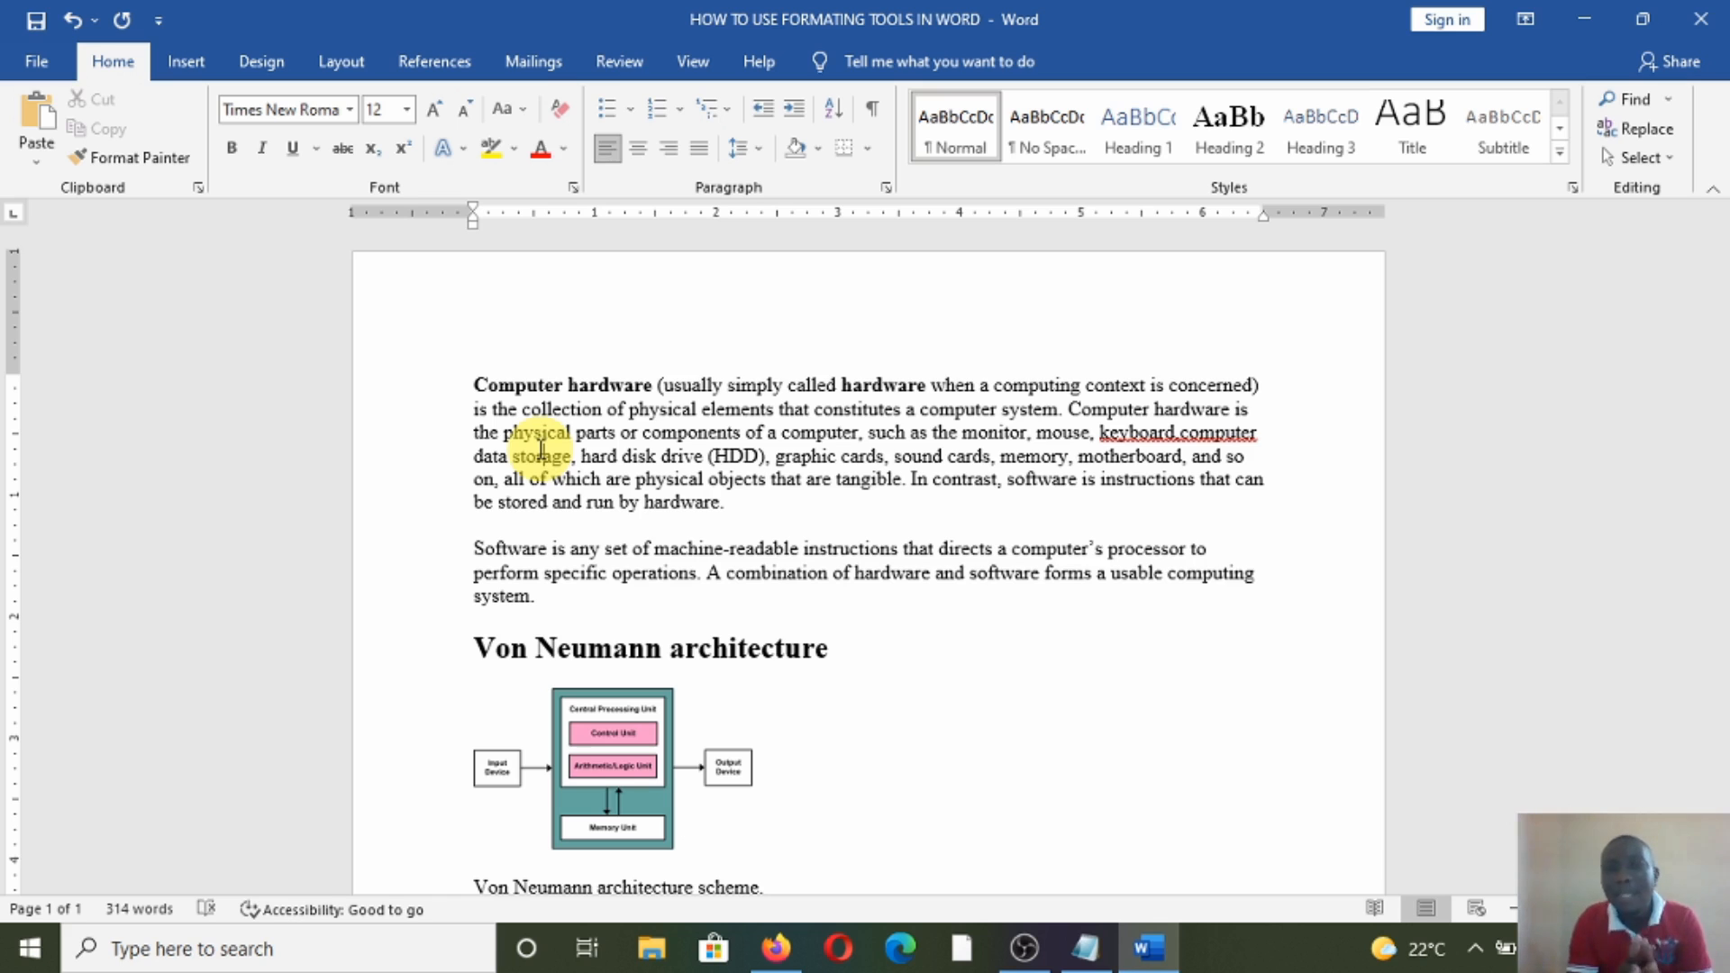
click(537, 448)
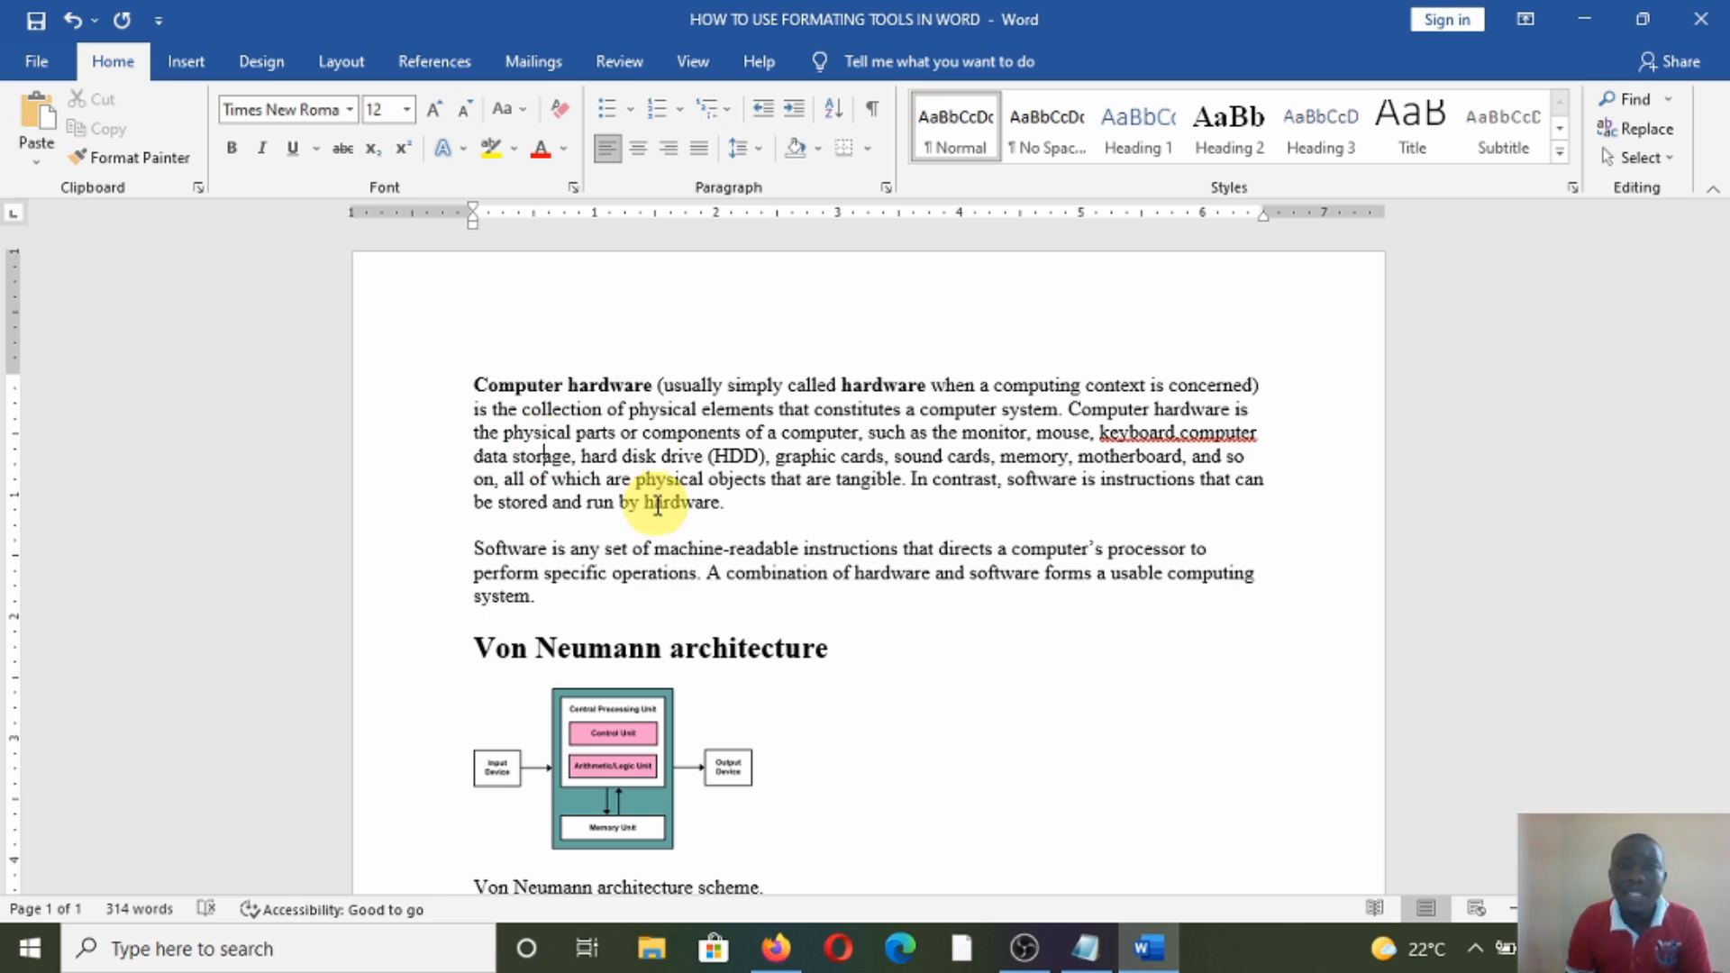
scroll(631, 495, down, 10)
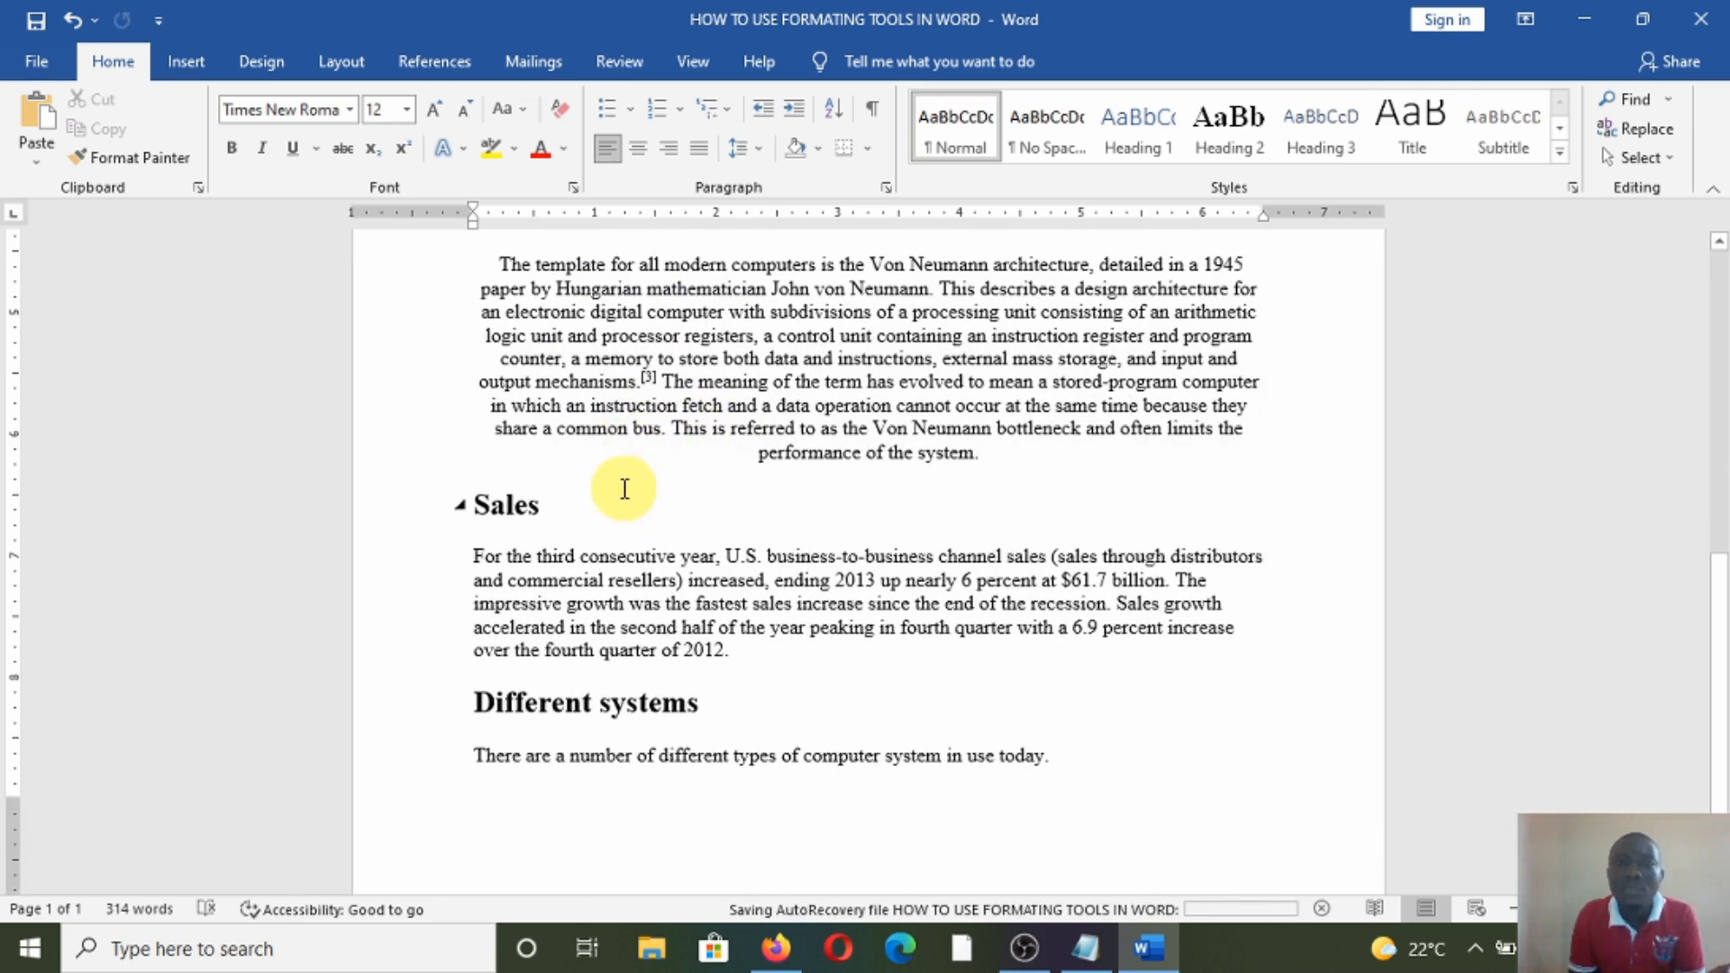
scroll(618, 486, up, 10)
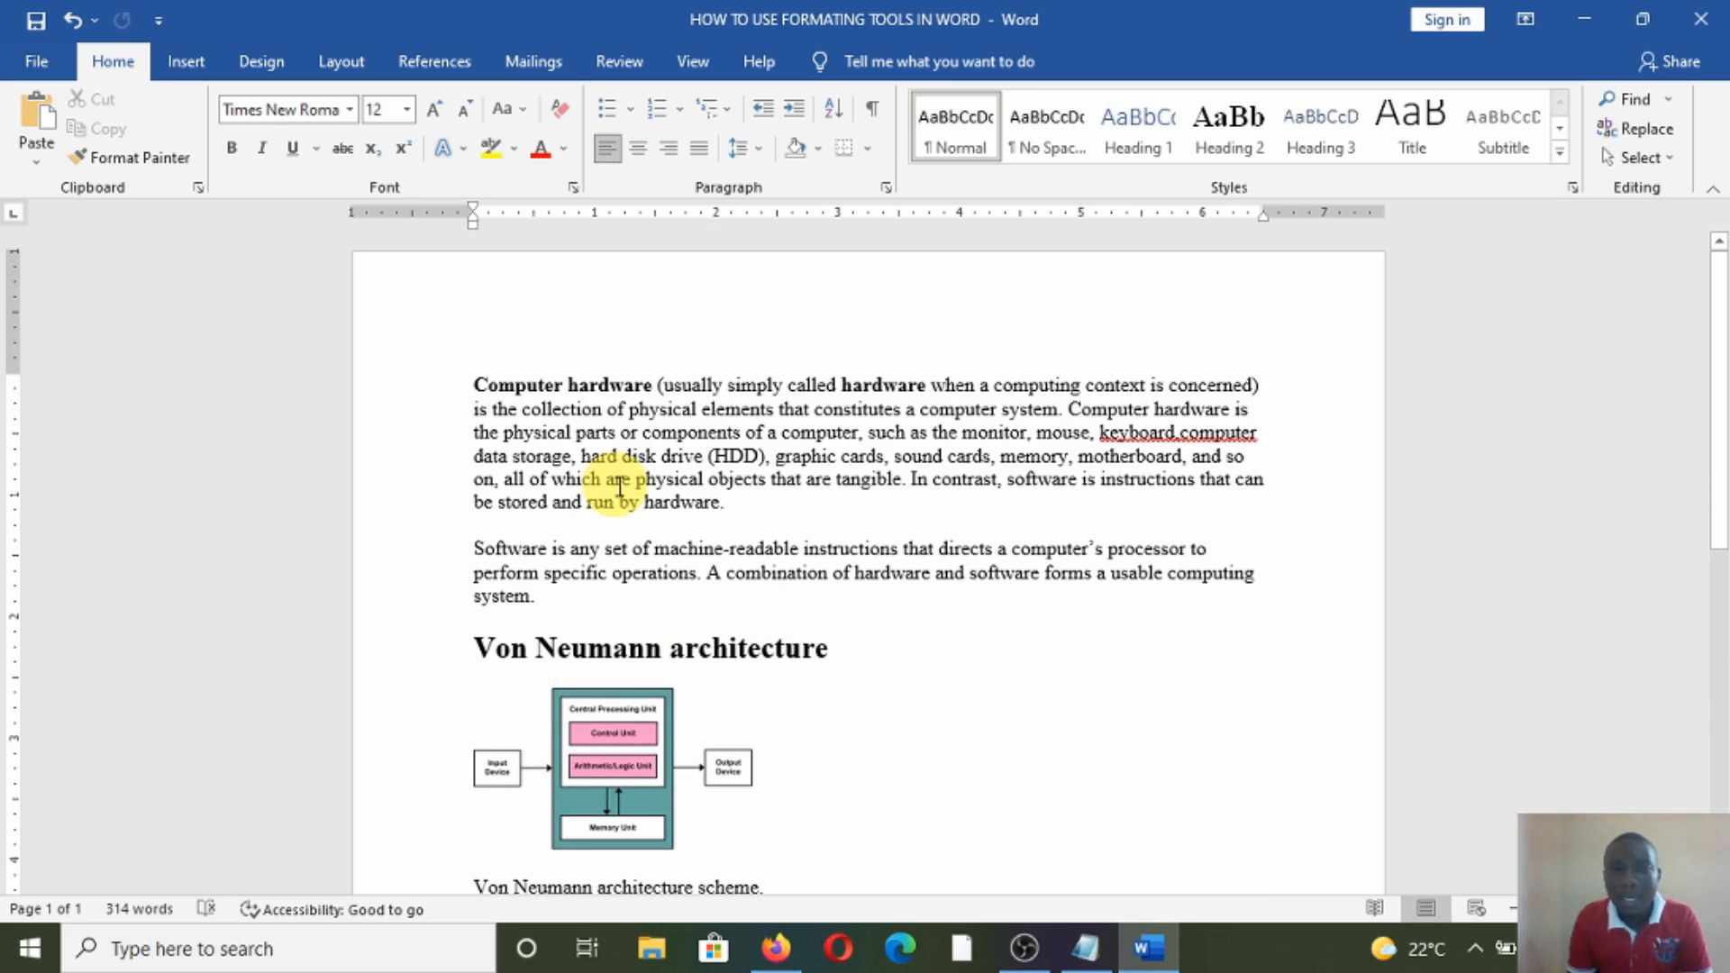
scroll(620, 505, down, 3)
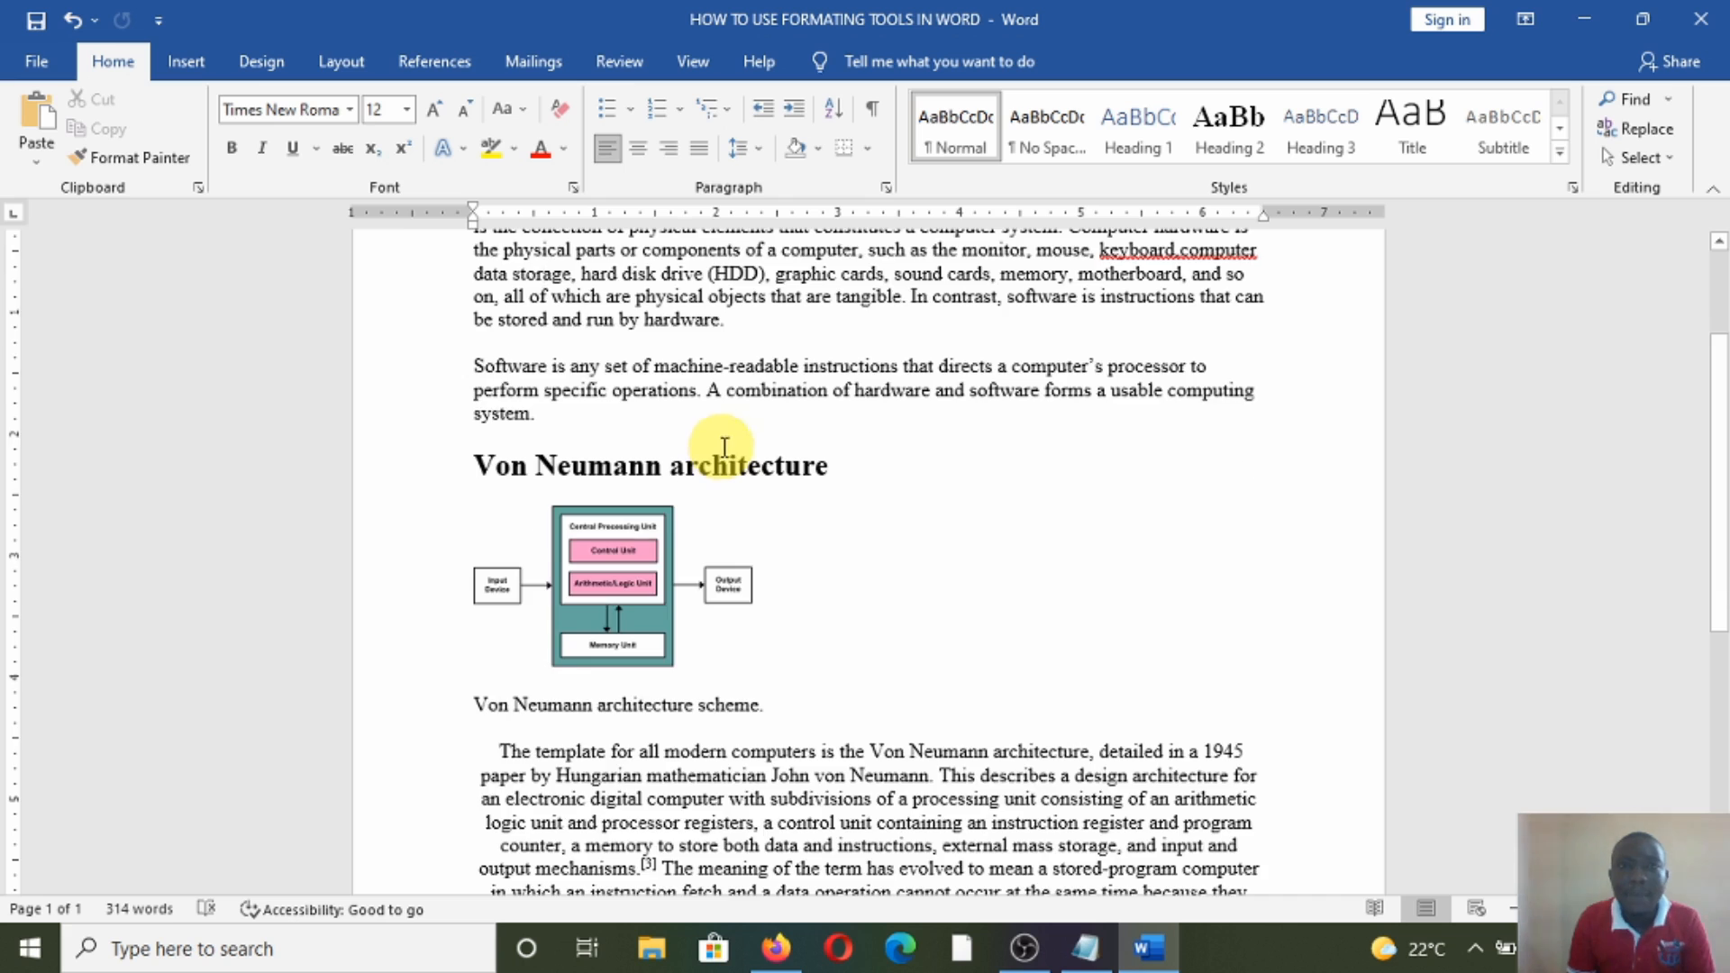
scroll(725, 450, up, 3)
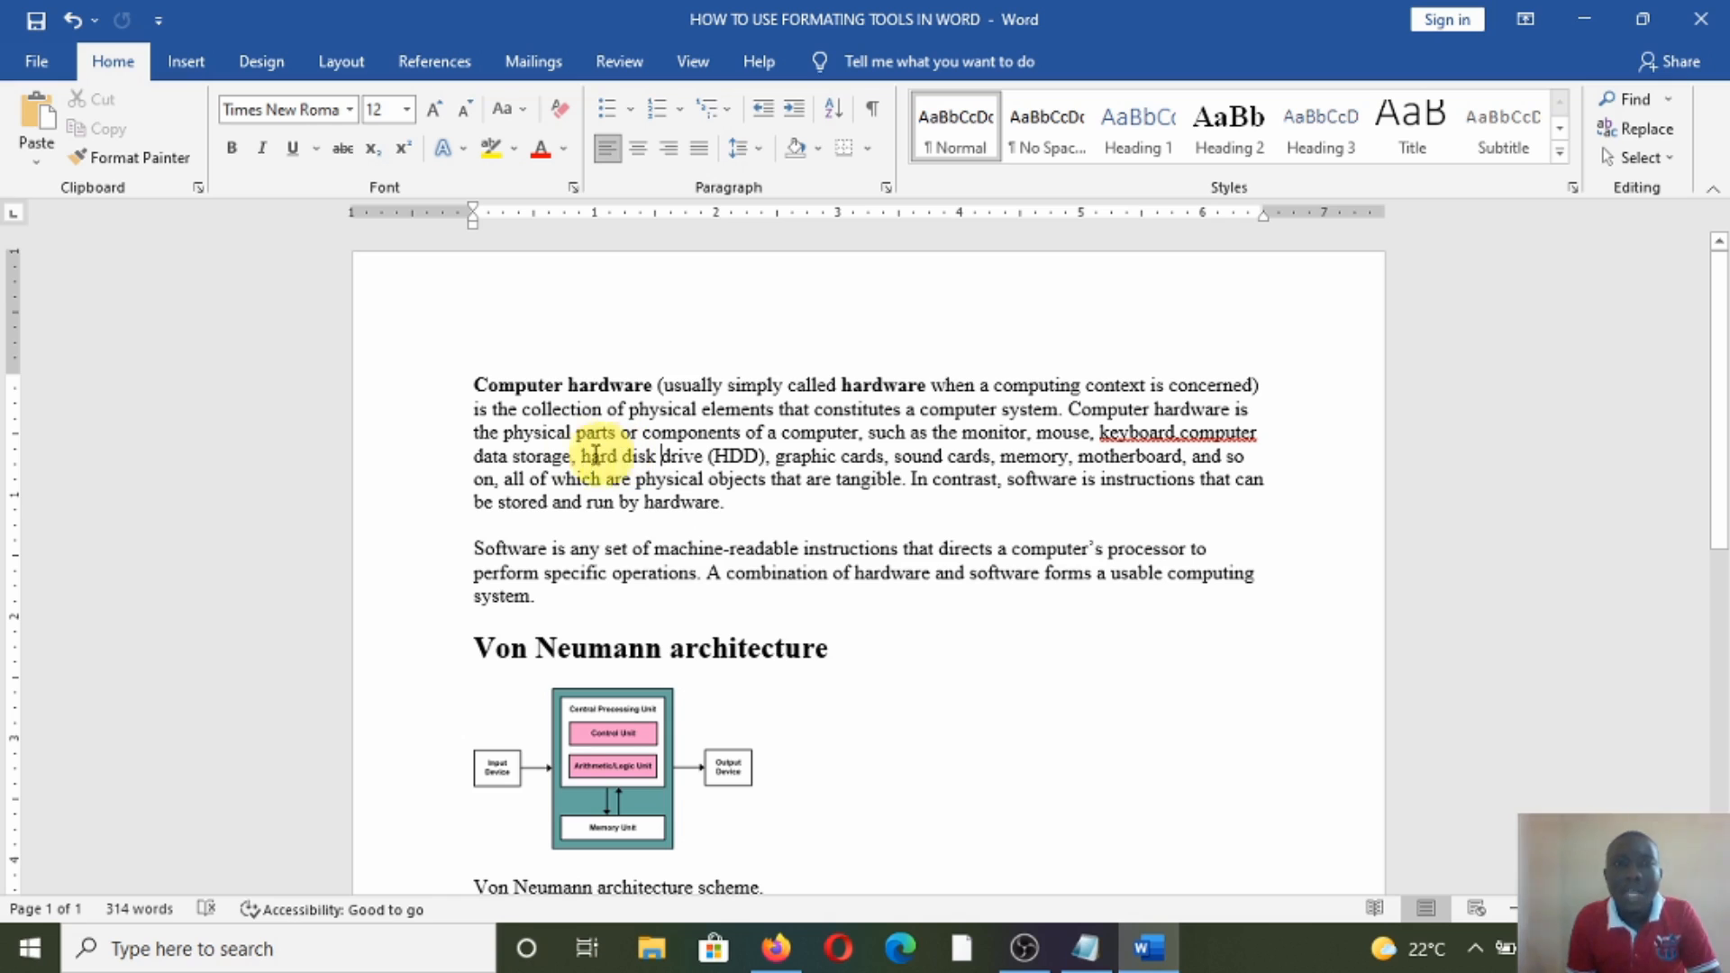
Step: Select the whole article from the opening Computer hardware words through the final Different systems sentence
click(475, 385)
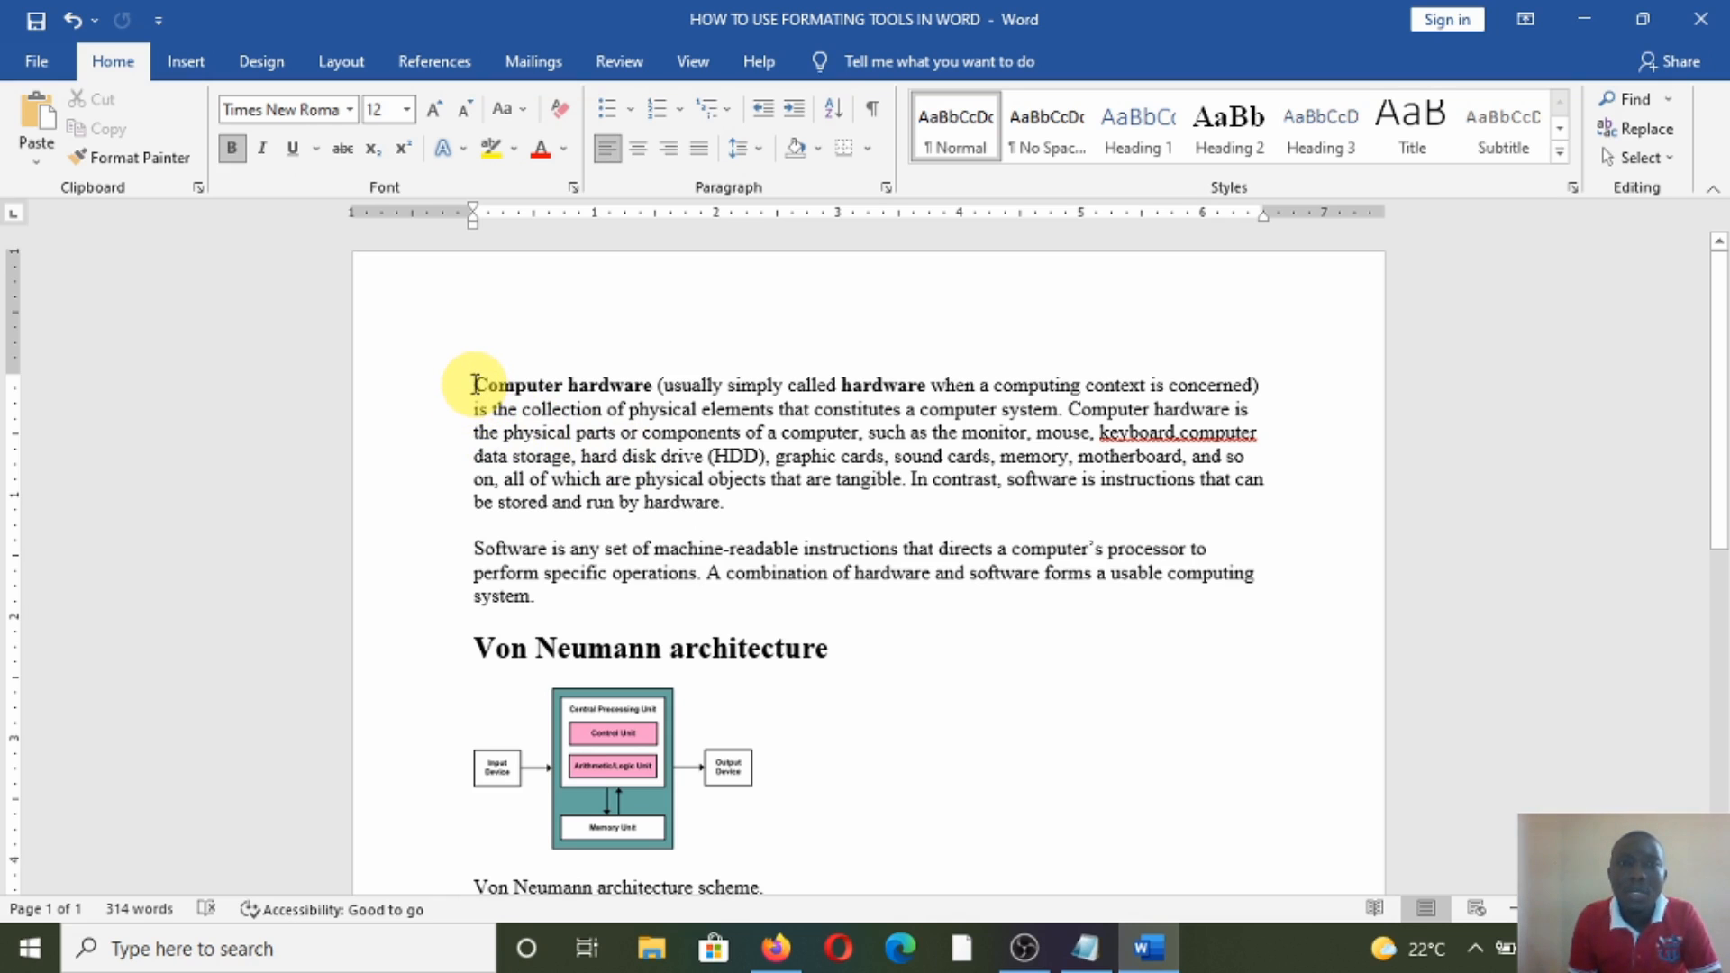
drag(477, 384, 1127, 734)
scroll(1118, 720, up, 8)
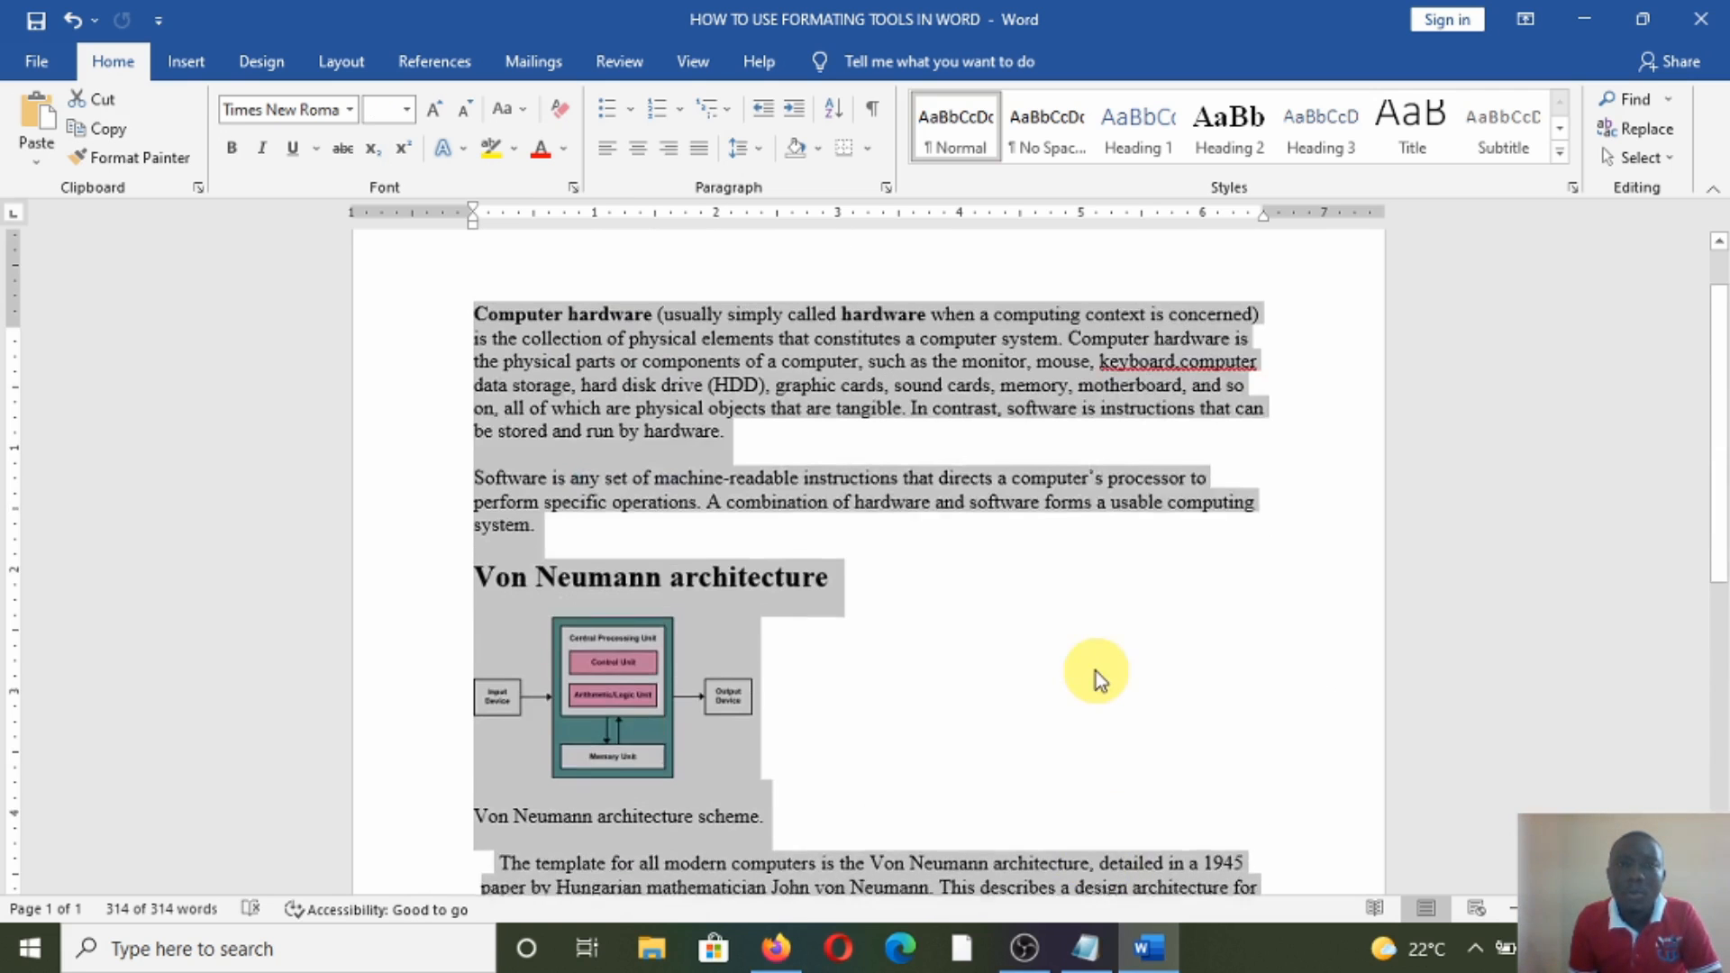
scroll(1095, 672, up, 1)
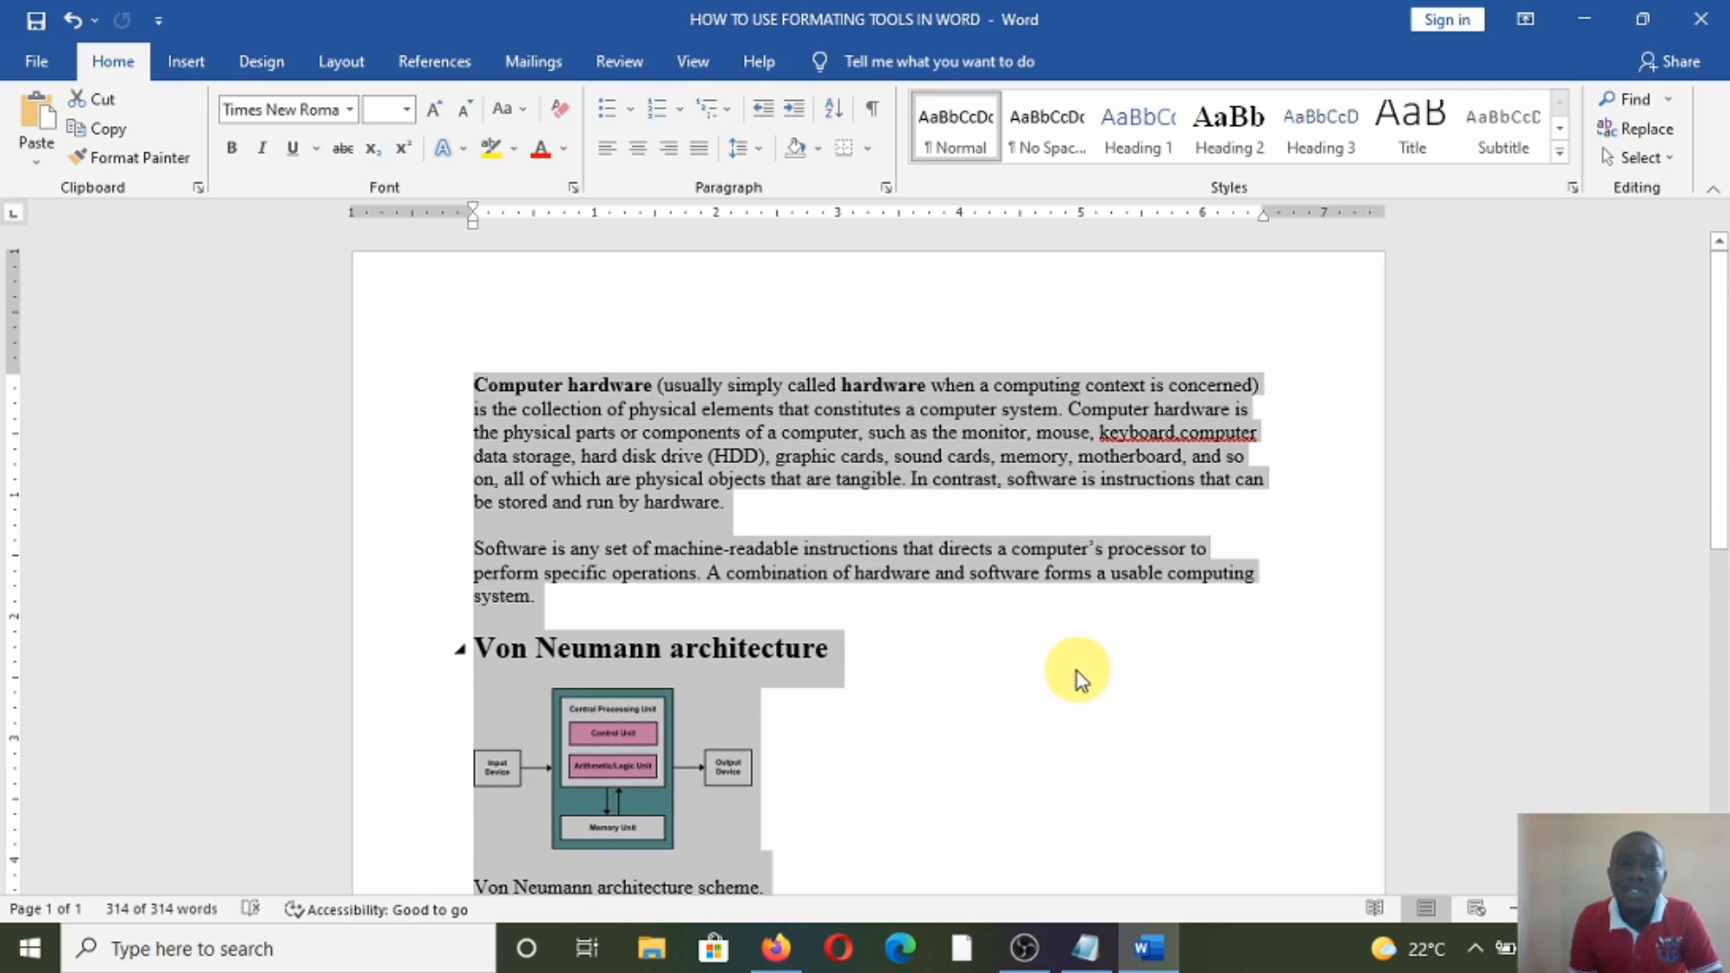
Step: Extend a selection line by line from the start of the first paragraph to the document's end, and clear it
click(475, 393)
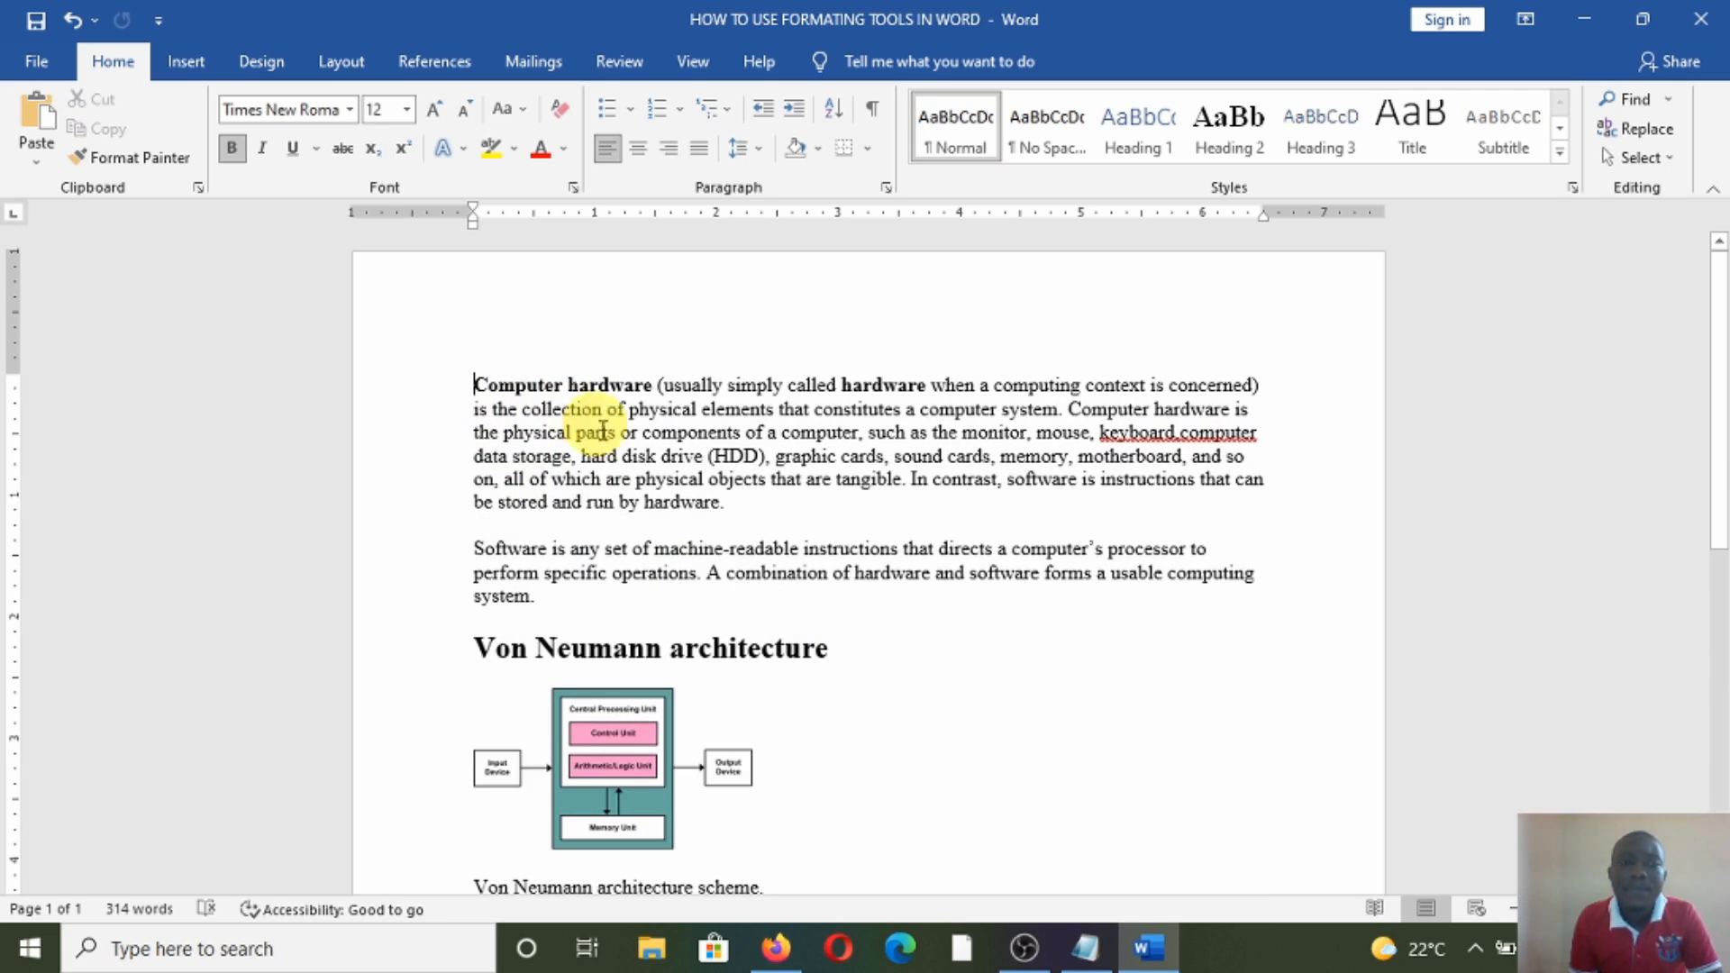
key(shift+Down)
key(shift+Down)
key(shift+Down)
key(shift+Down)
key(shift+Down)
key(shift+Down)
key(shift+Down)
key(shift+Down)
key(shift+Down)
key(shift+Down)
key(shift+Down)
key(shift+Down)
key(shift+Down)
key(shift+Down)
key(shift+Down)
key(shift+Down)
key(shift+Down)
key(shift+Down)
key(shift+Down)
key(shift+Down)
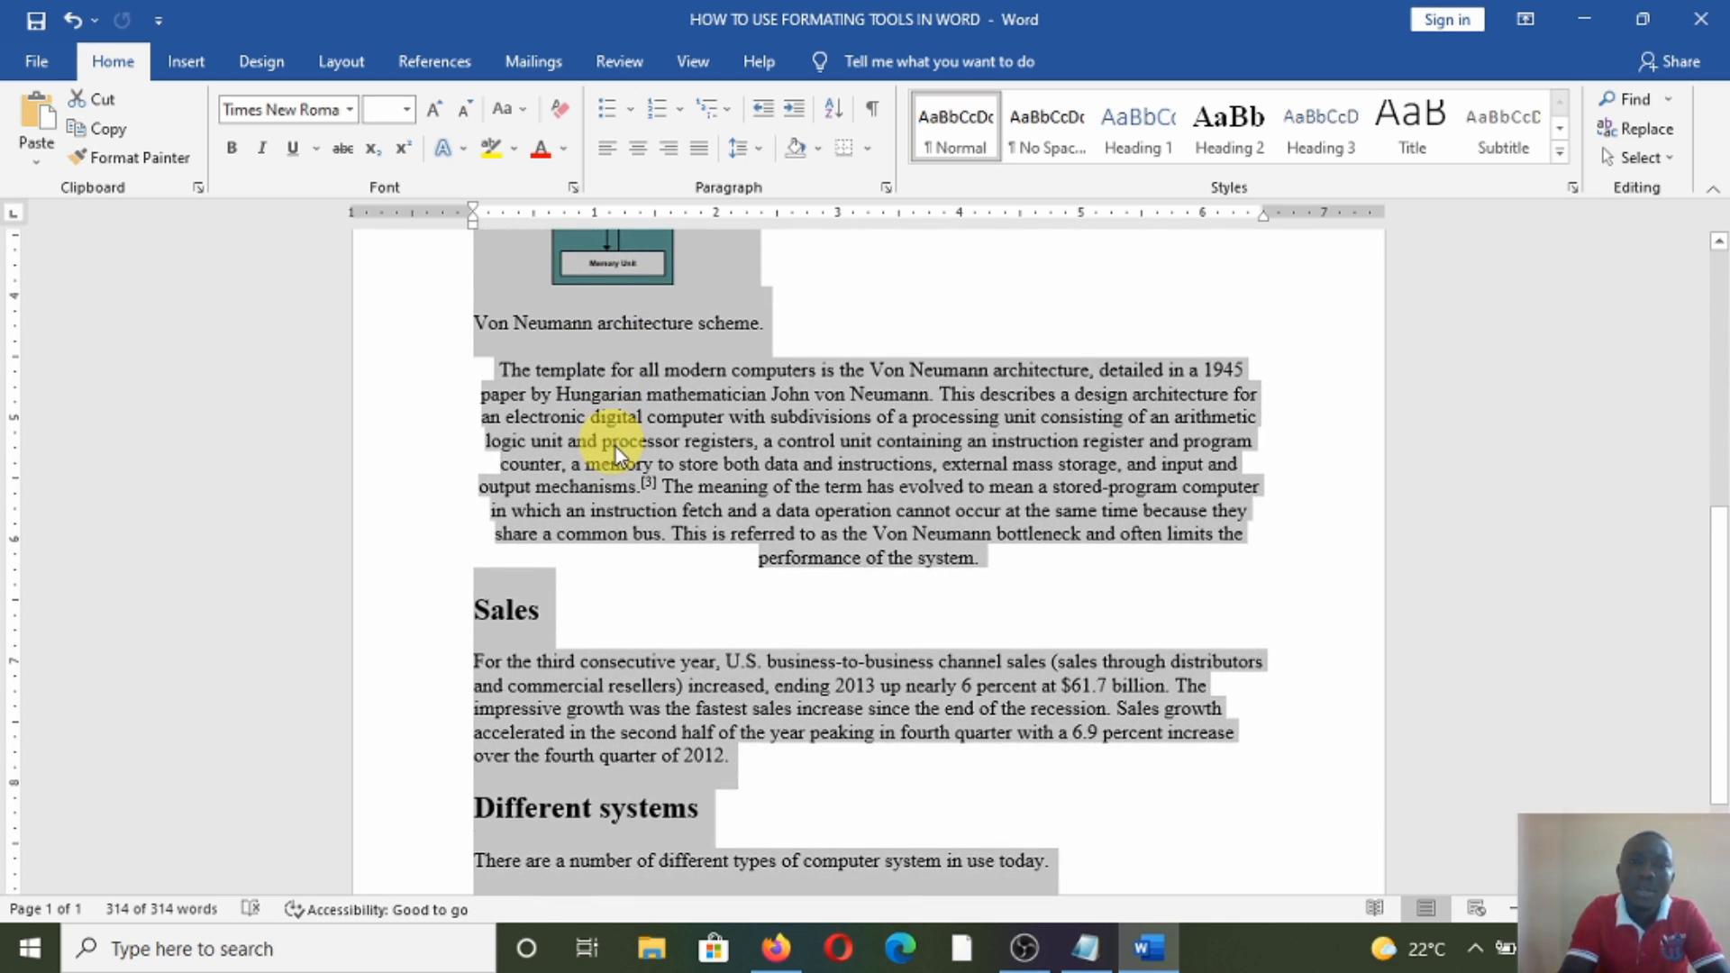
scroll(614, 447, up, 6)
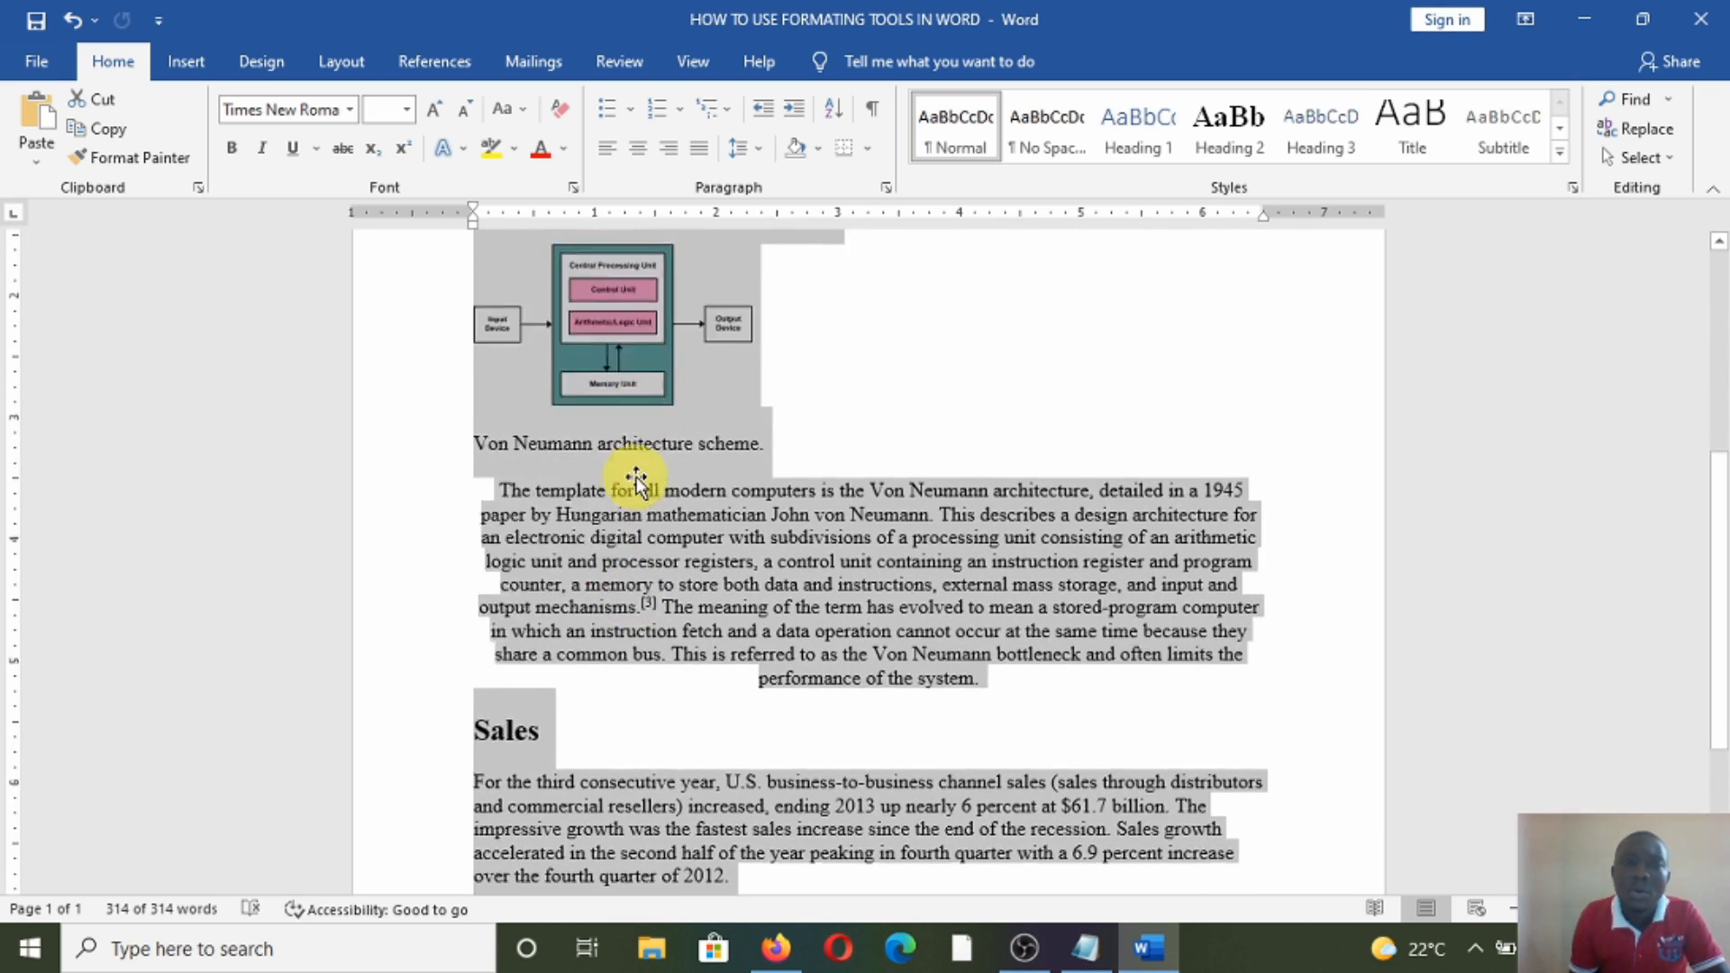
click(638, 478)
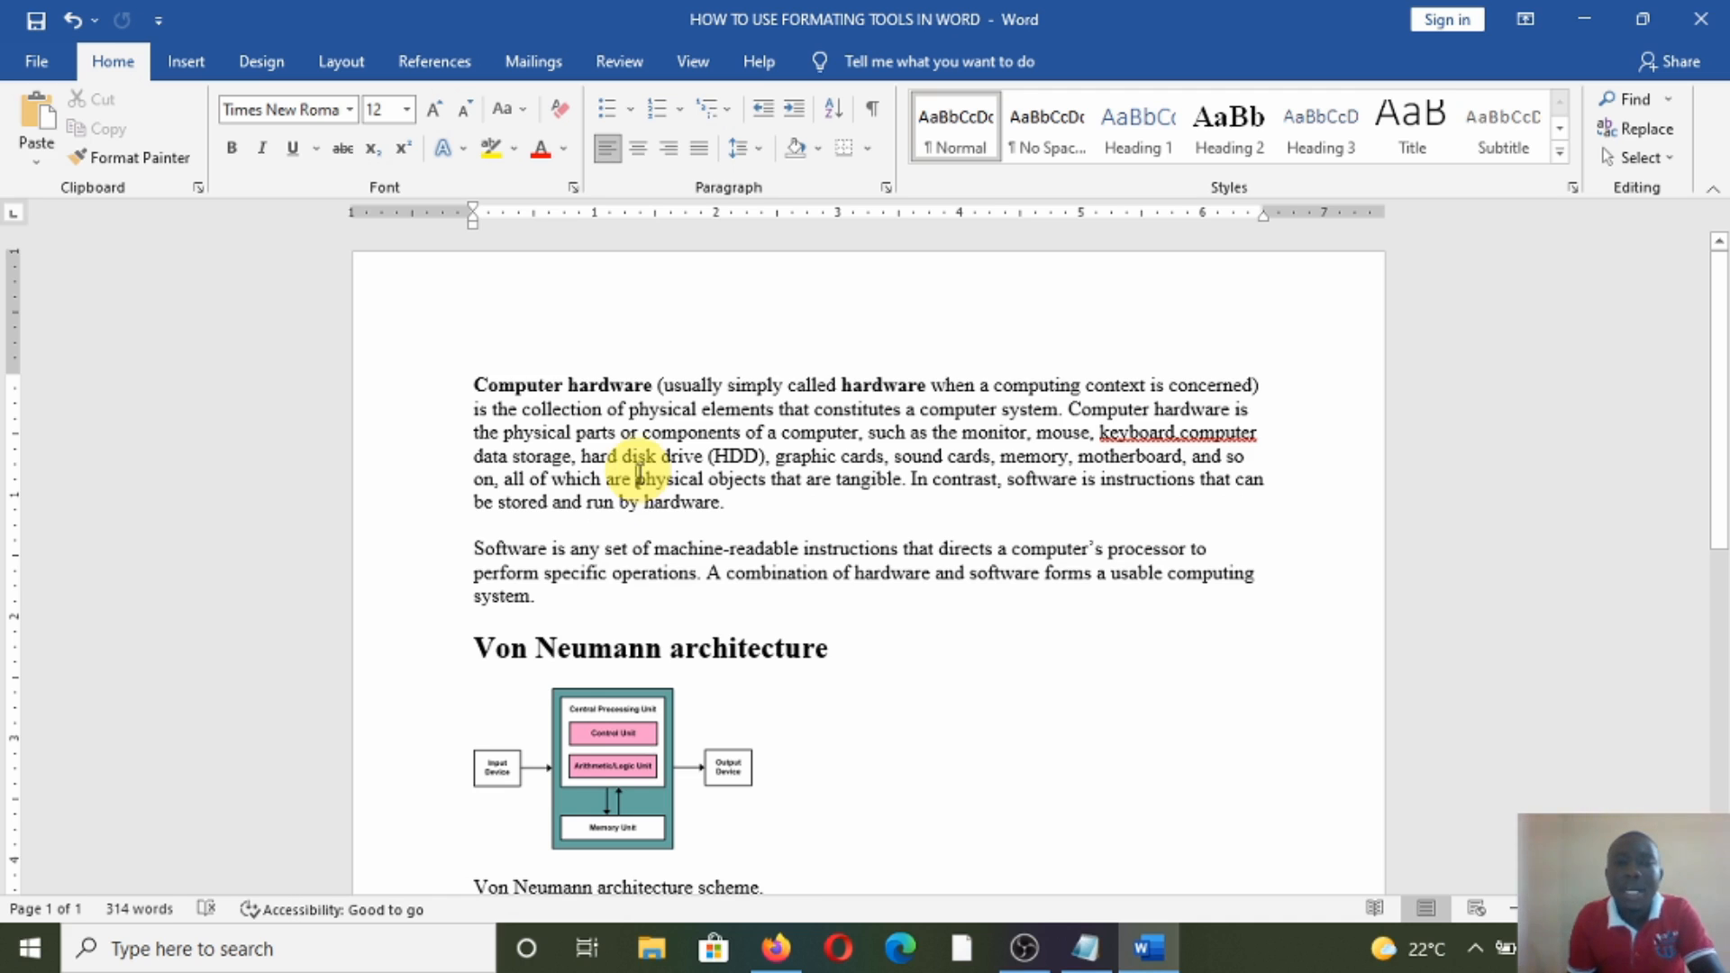
Step: Select the entire document, browse the available fonts and set the font to Arial Narrow
key(ctrl+a)
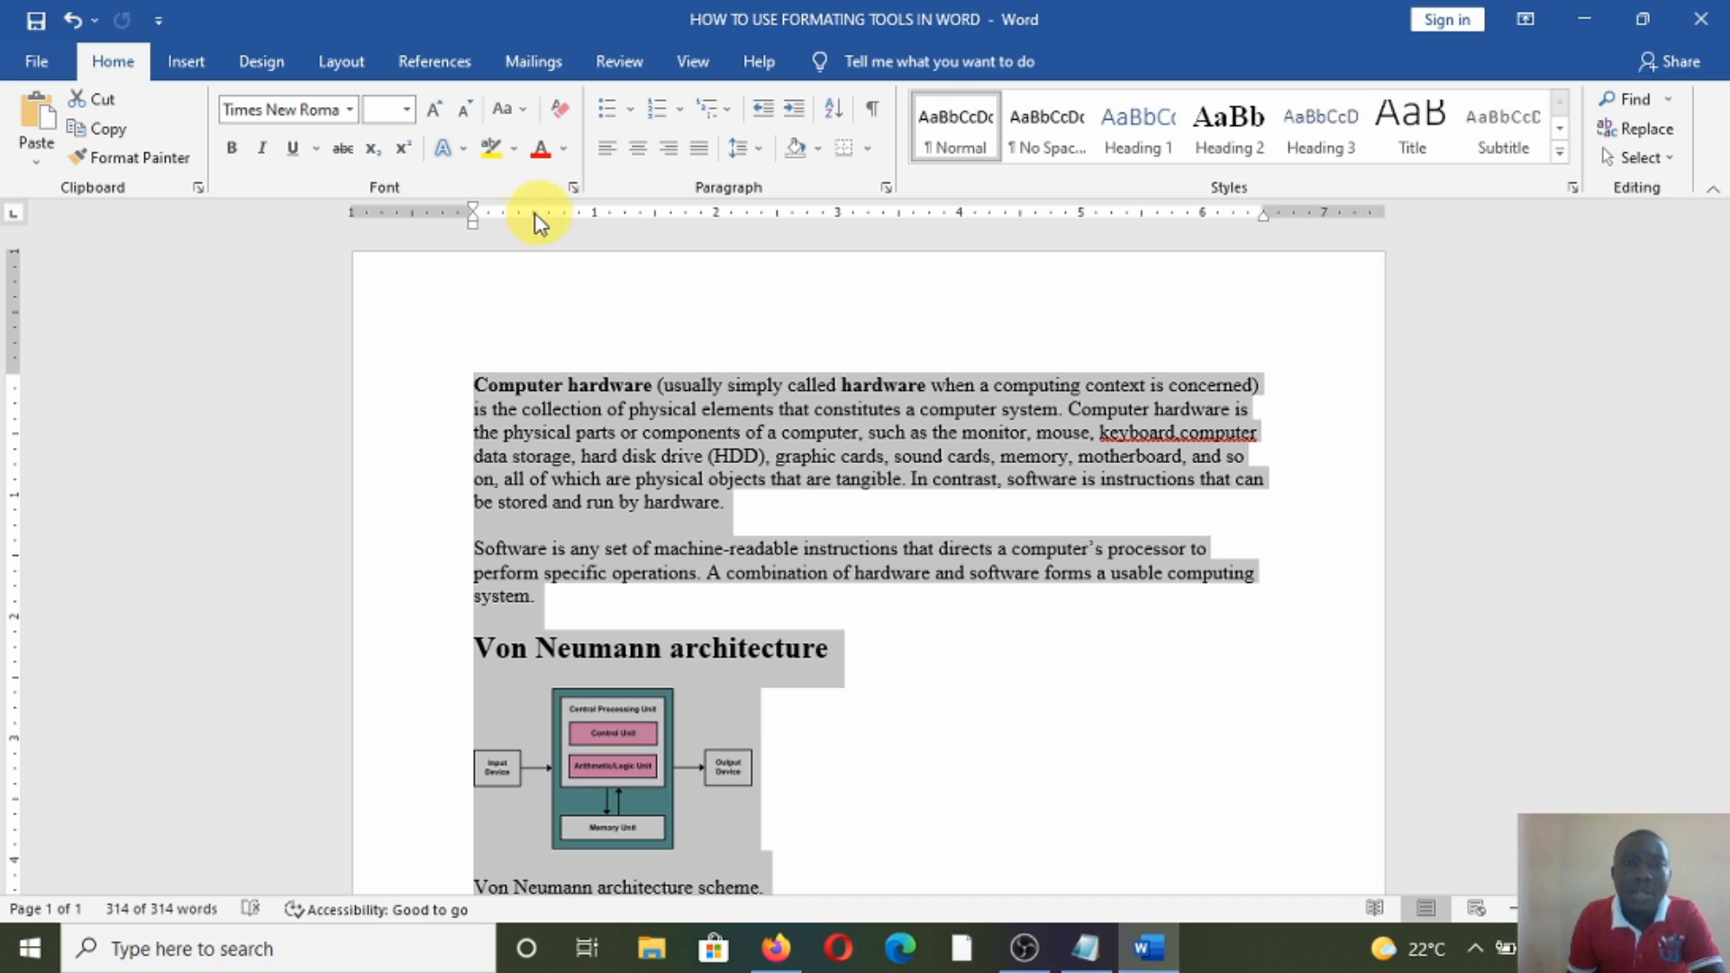
click(353, 111)
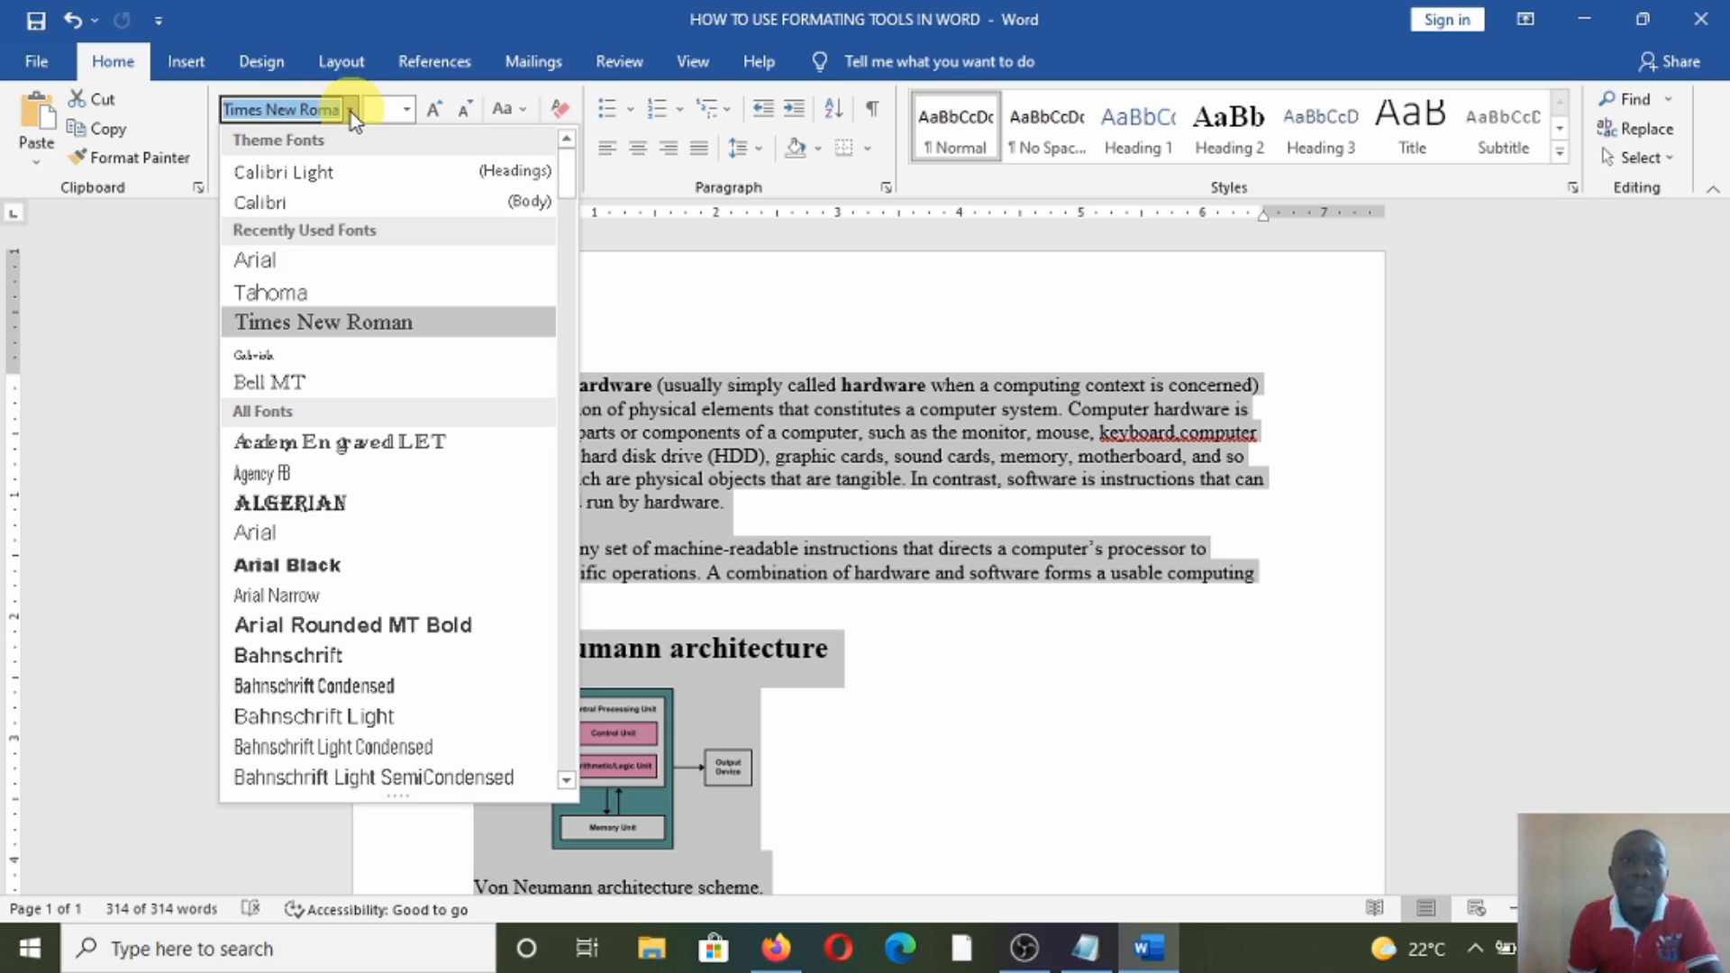
scroll(361, 270, down, 7)
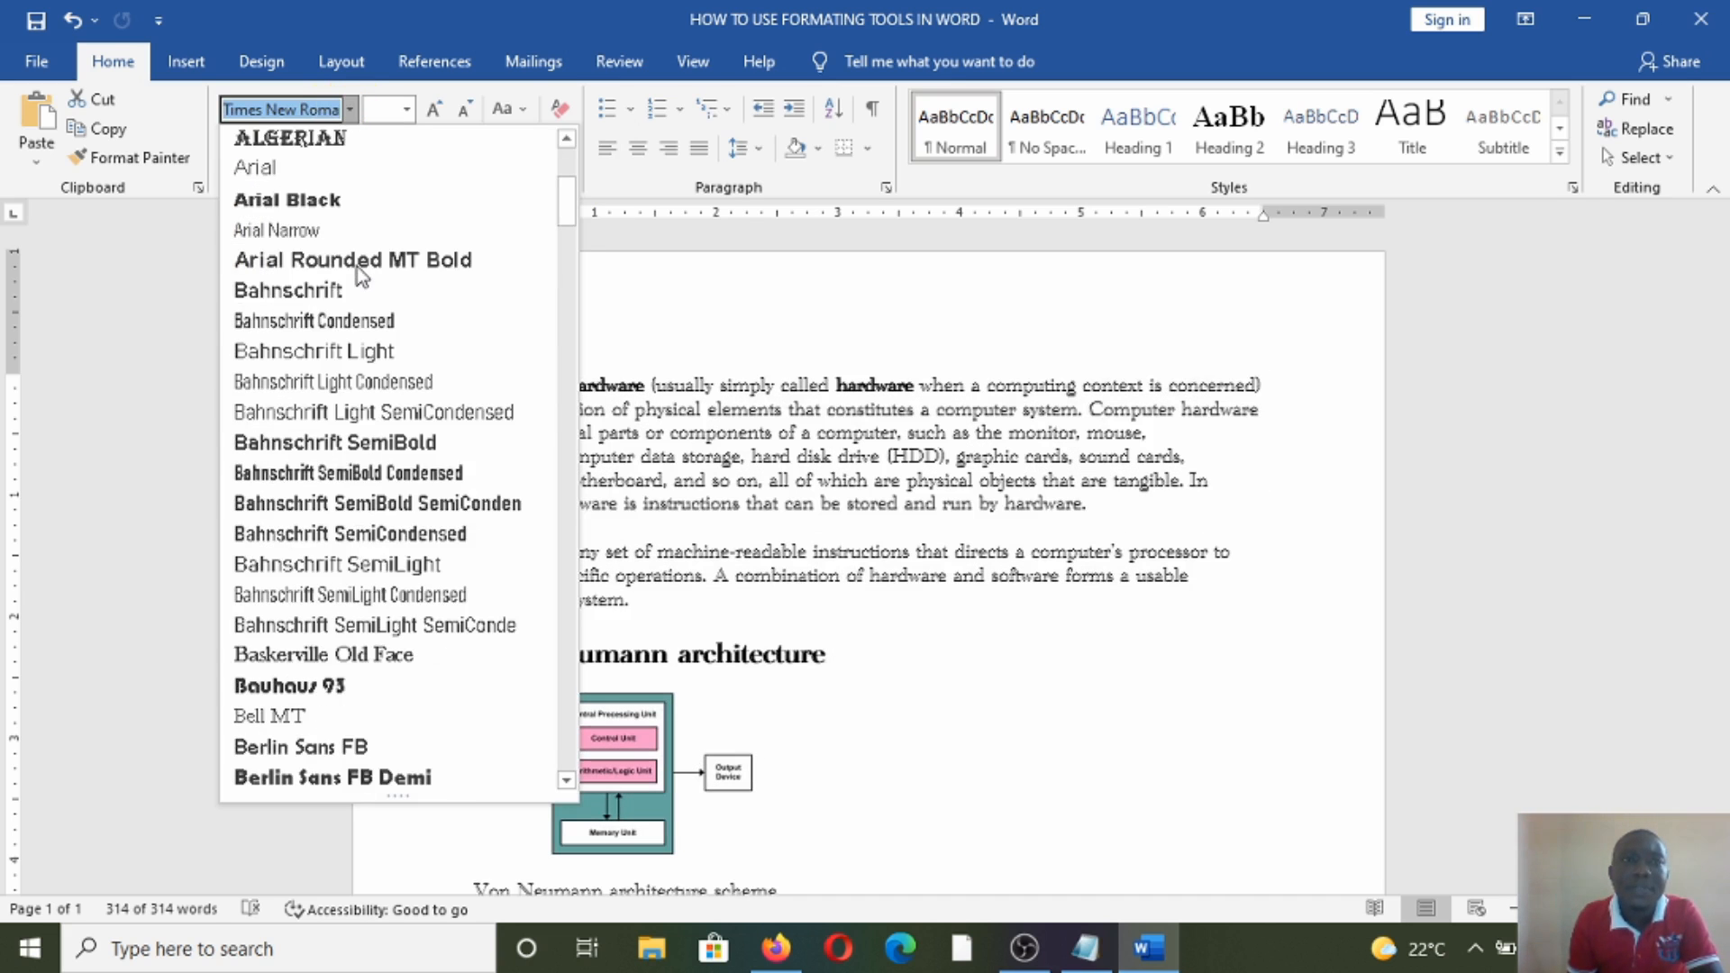
scroll(356, 279, up, 8)
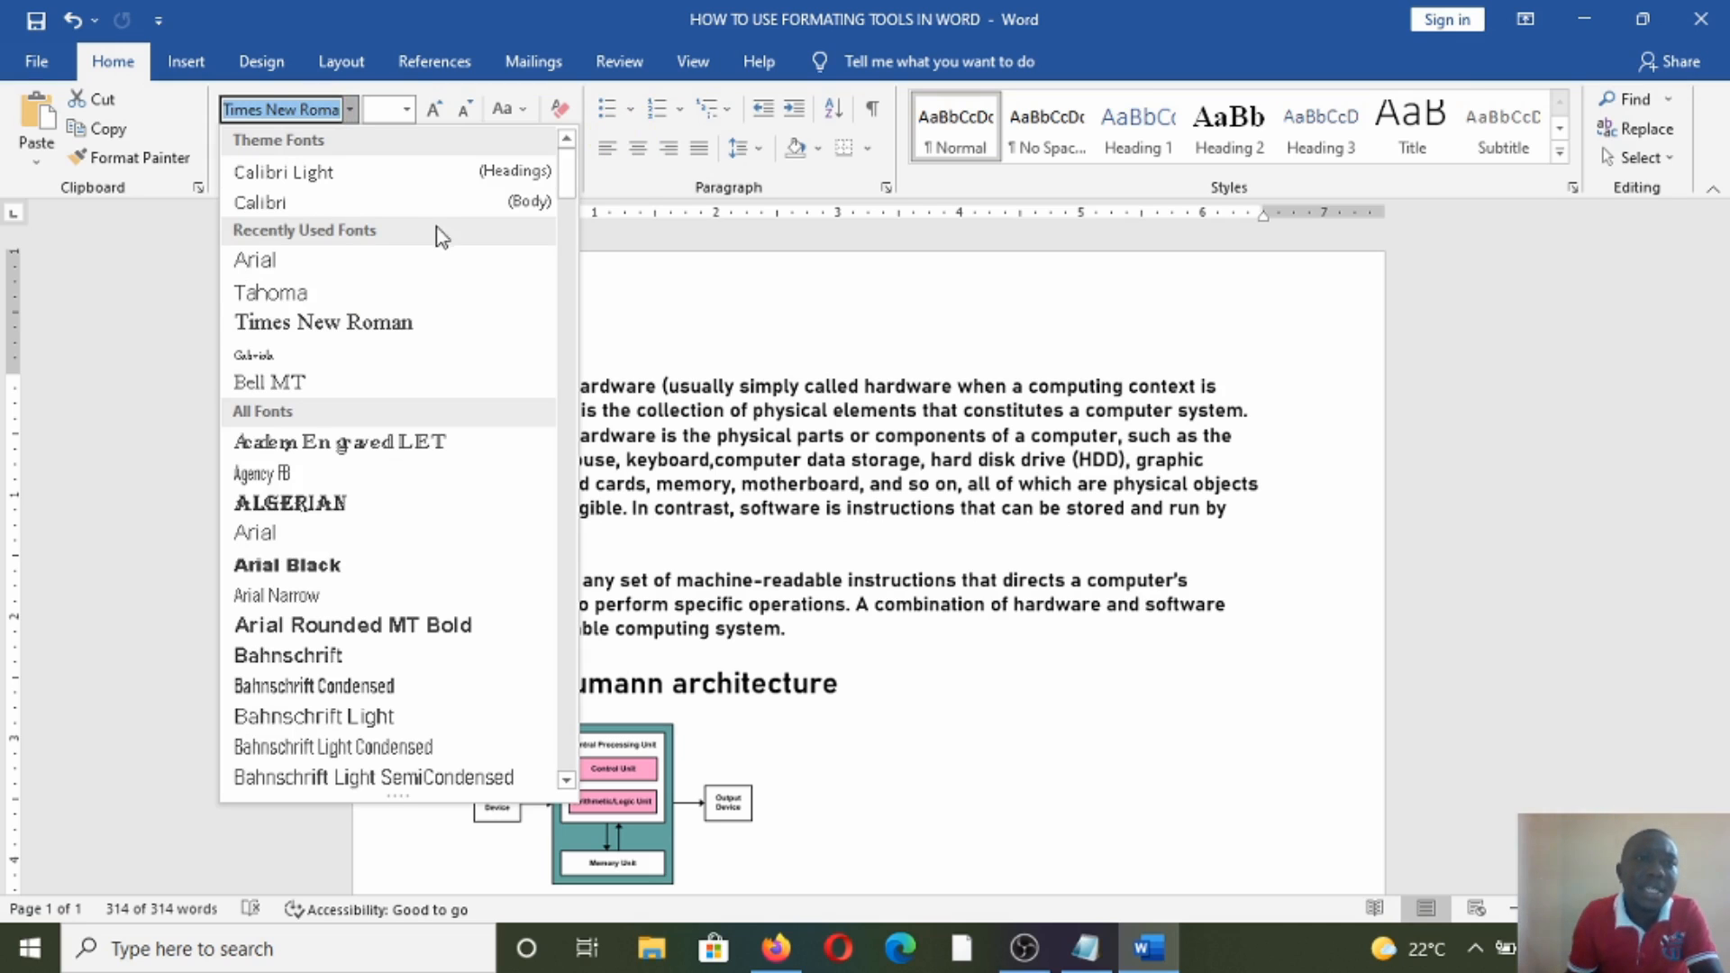
click(305, 115)
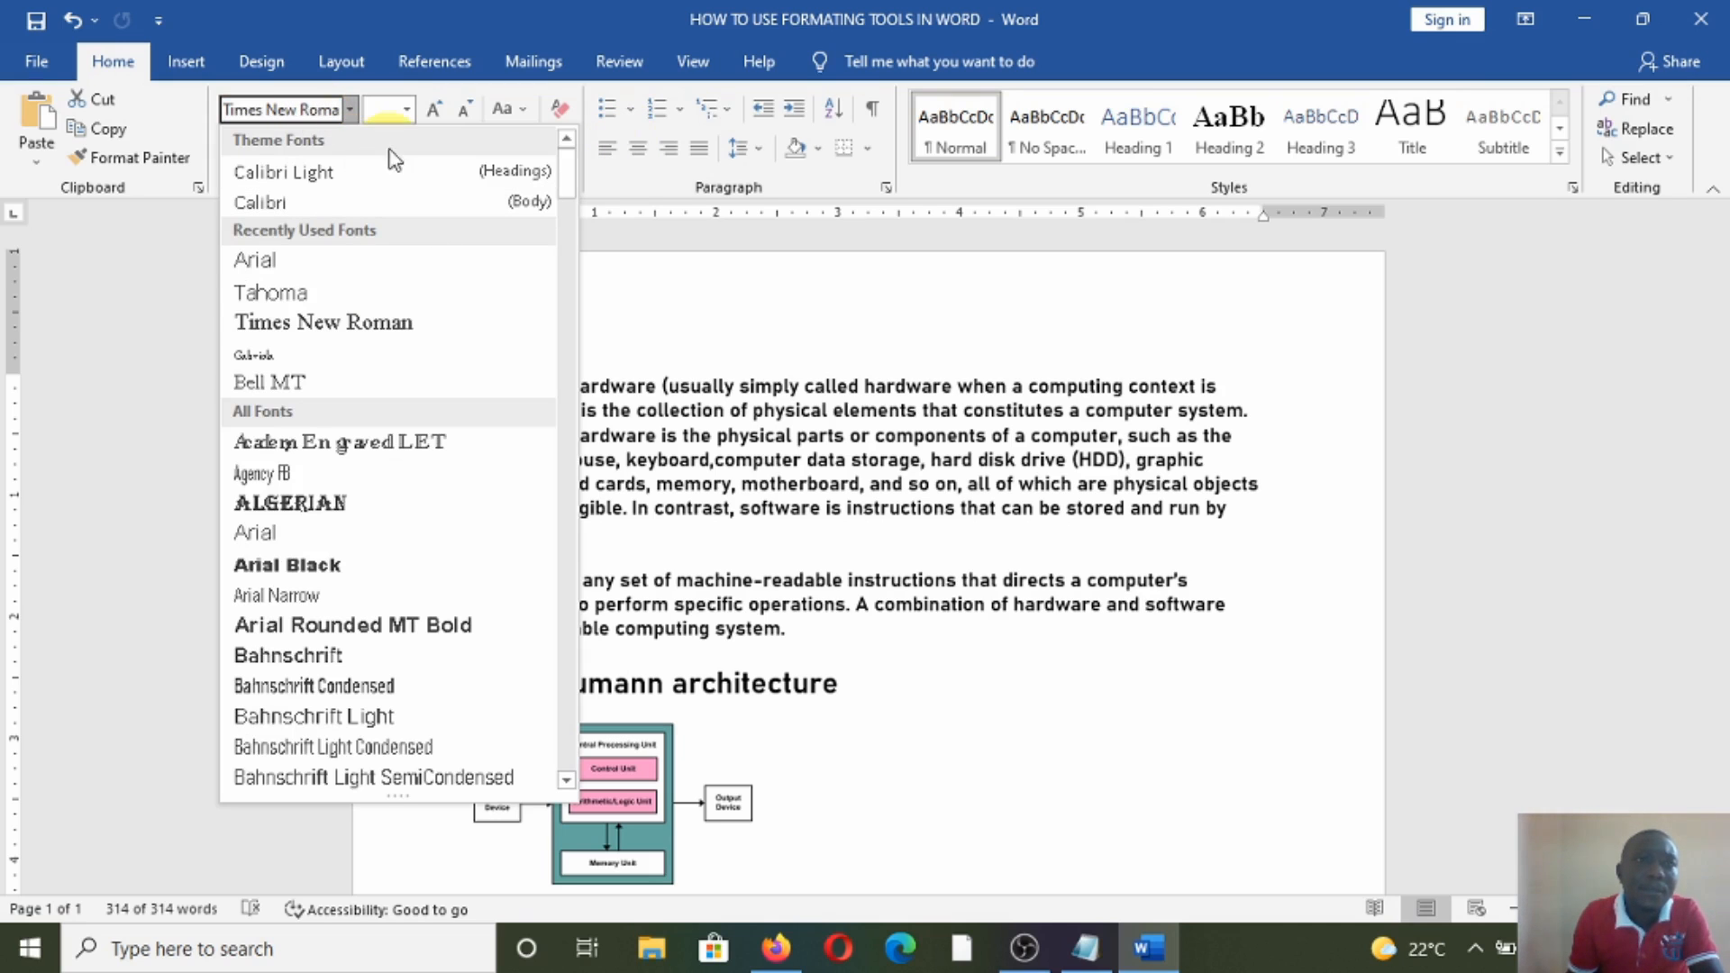
click(1042, 582)
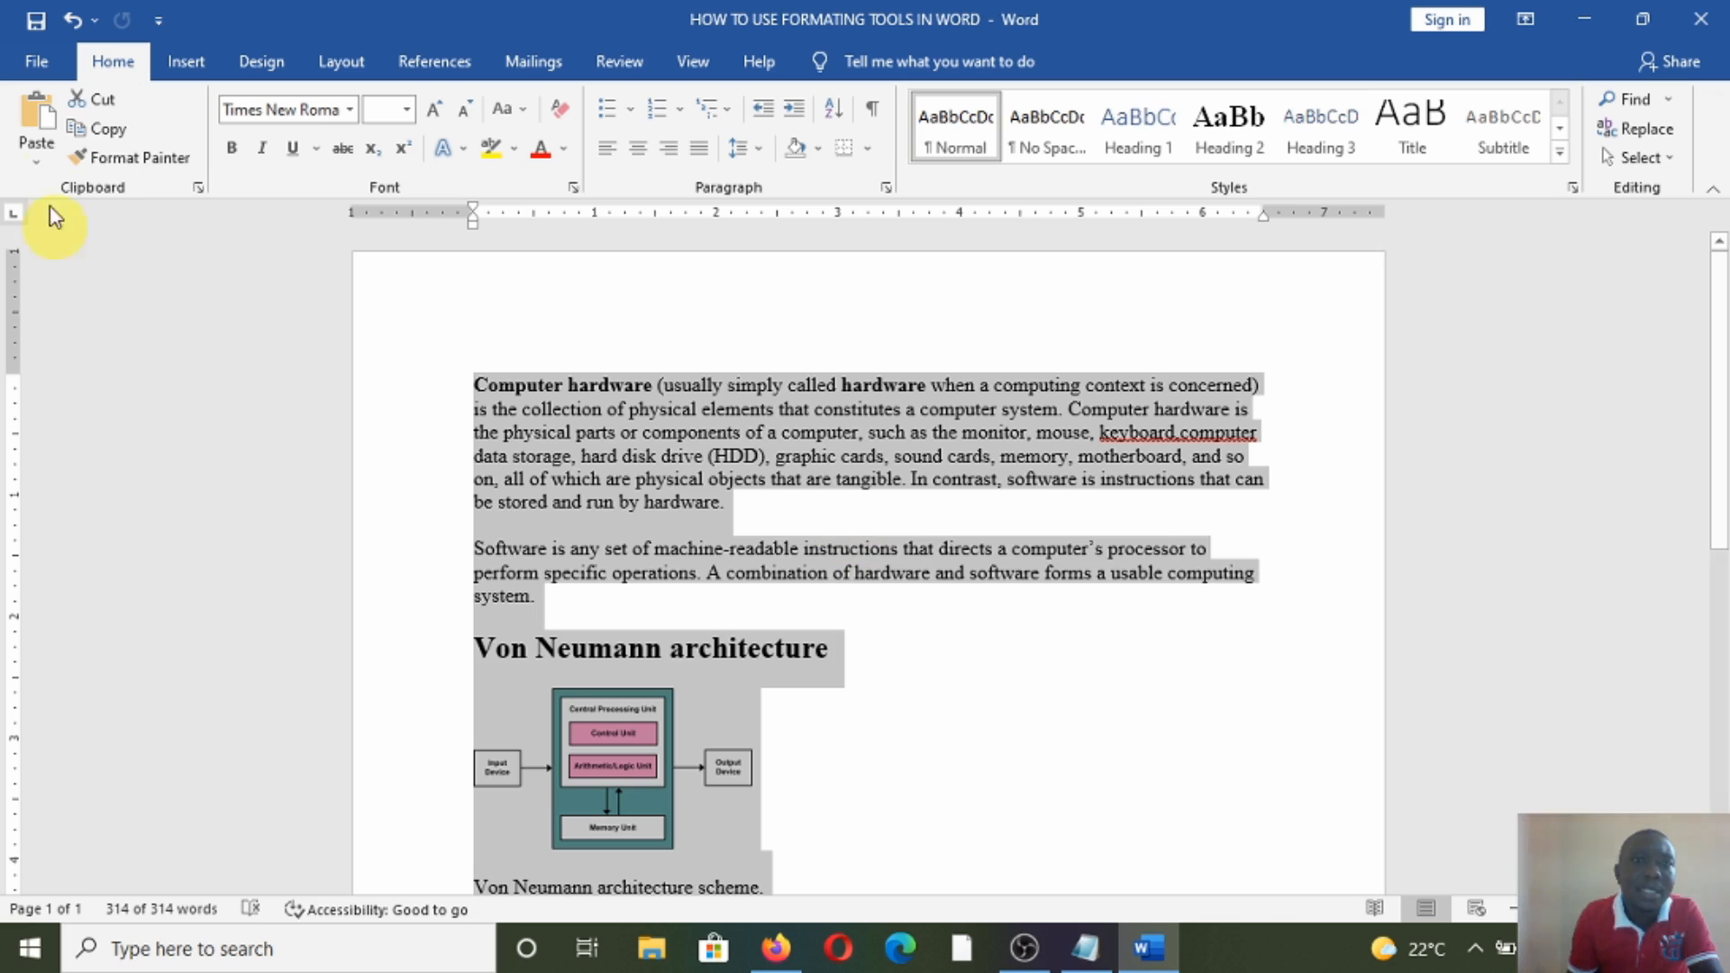
click(255, 115)
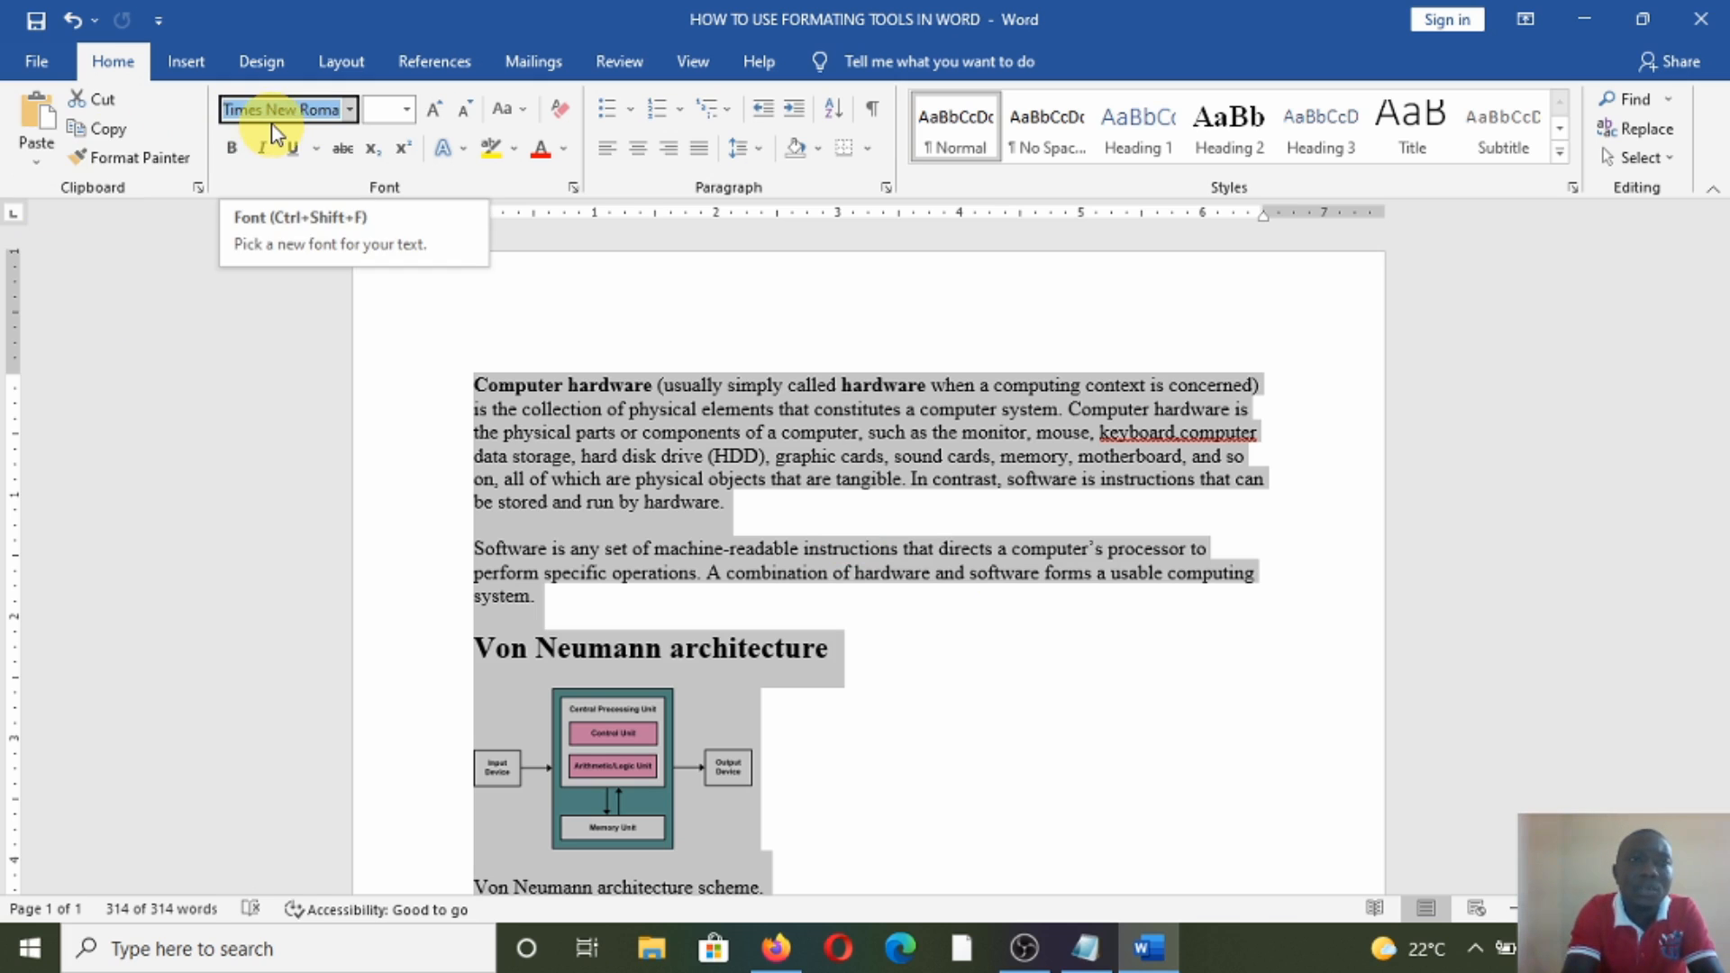
text(Arial Narrow)
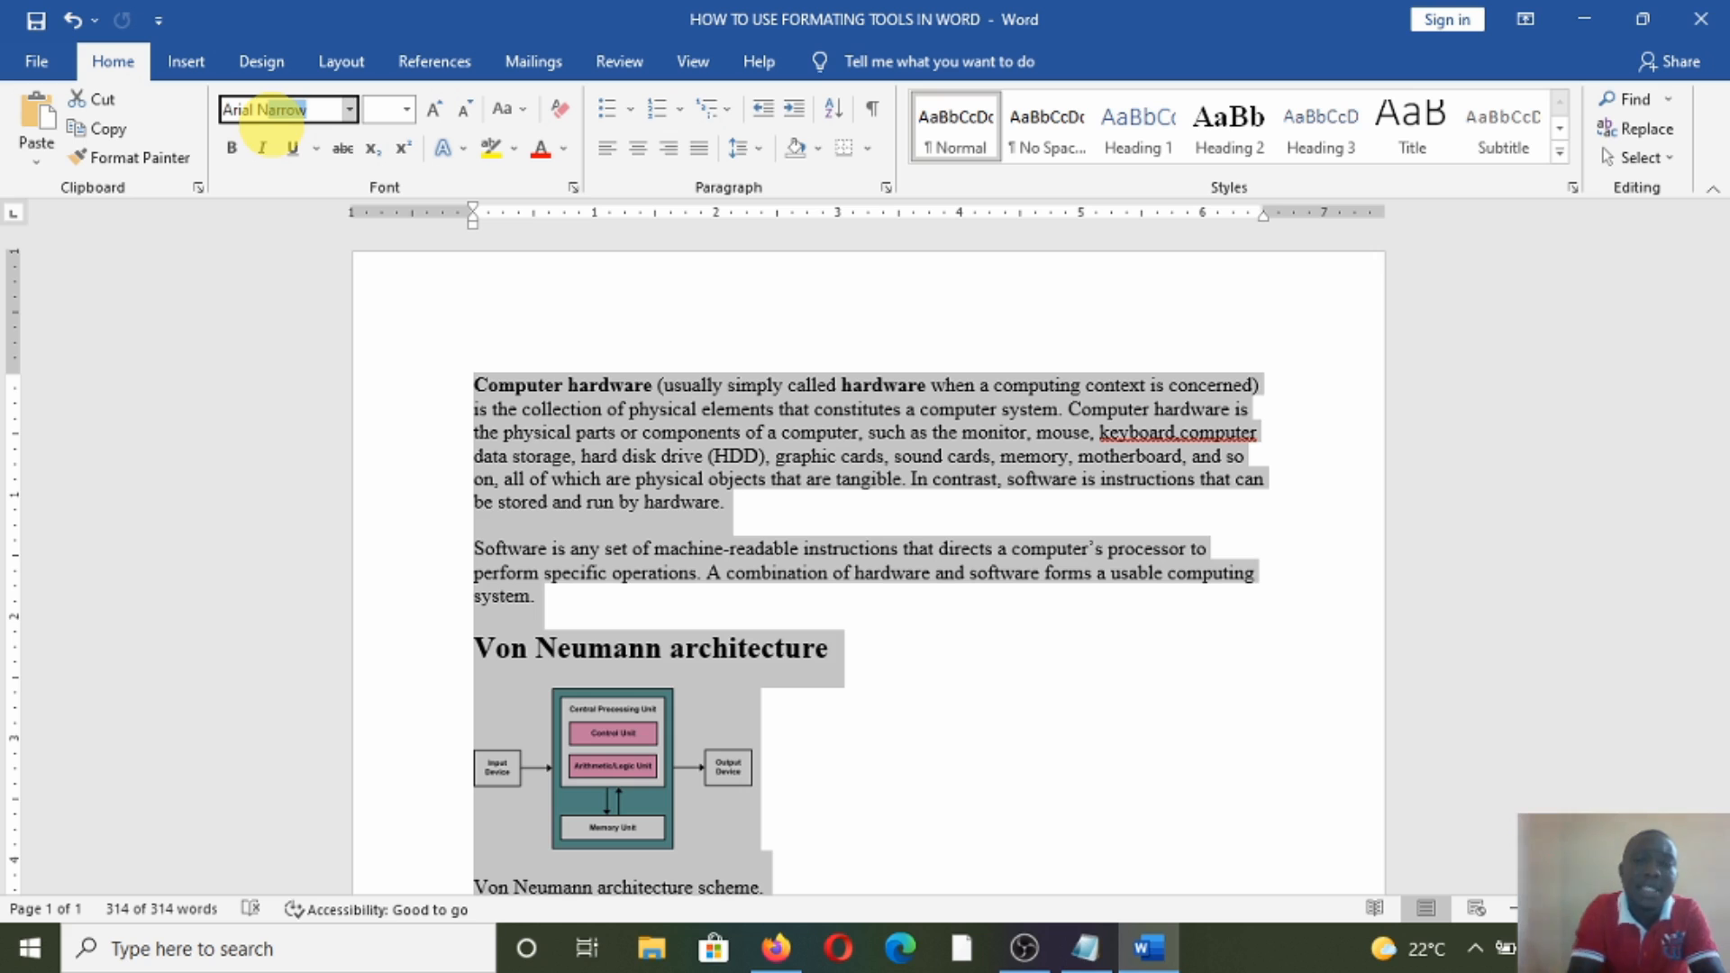
key(Return)
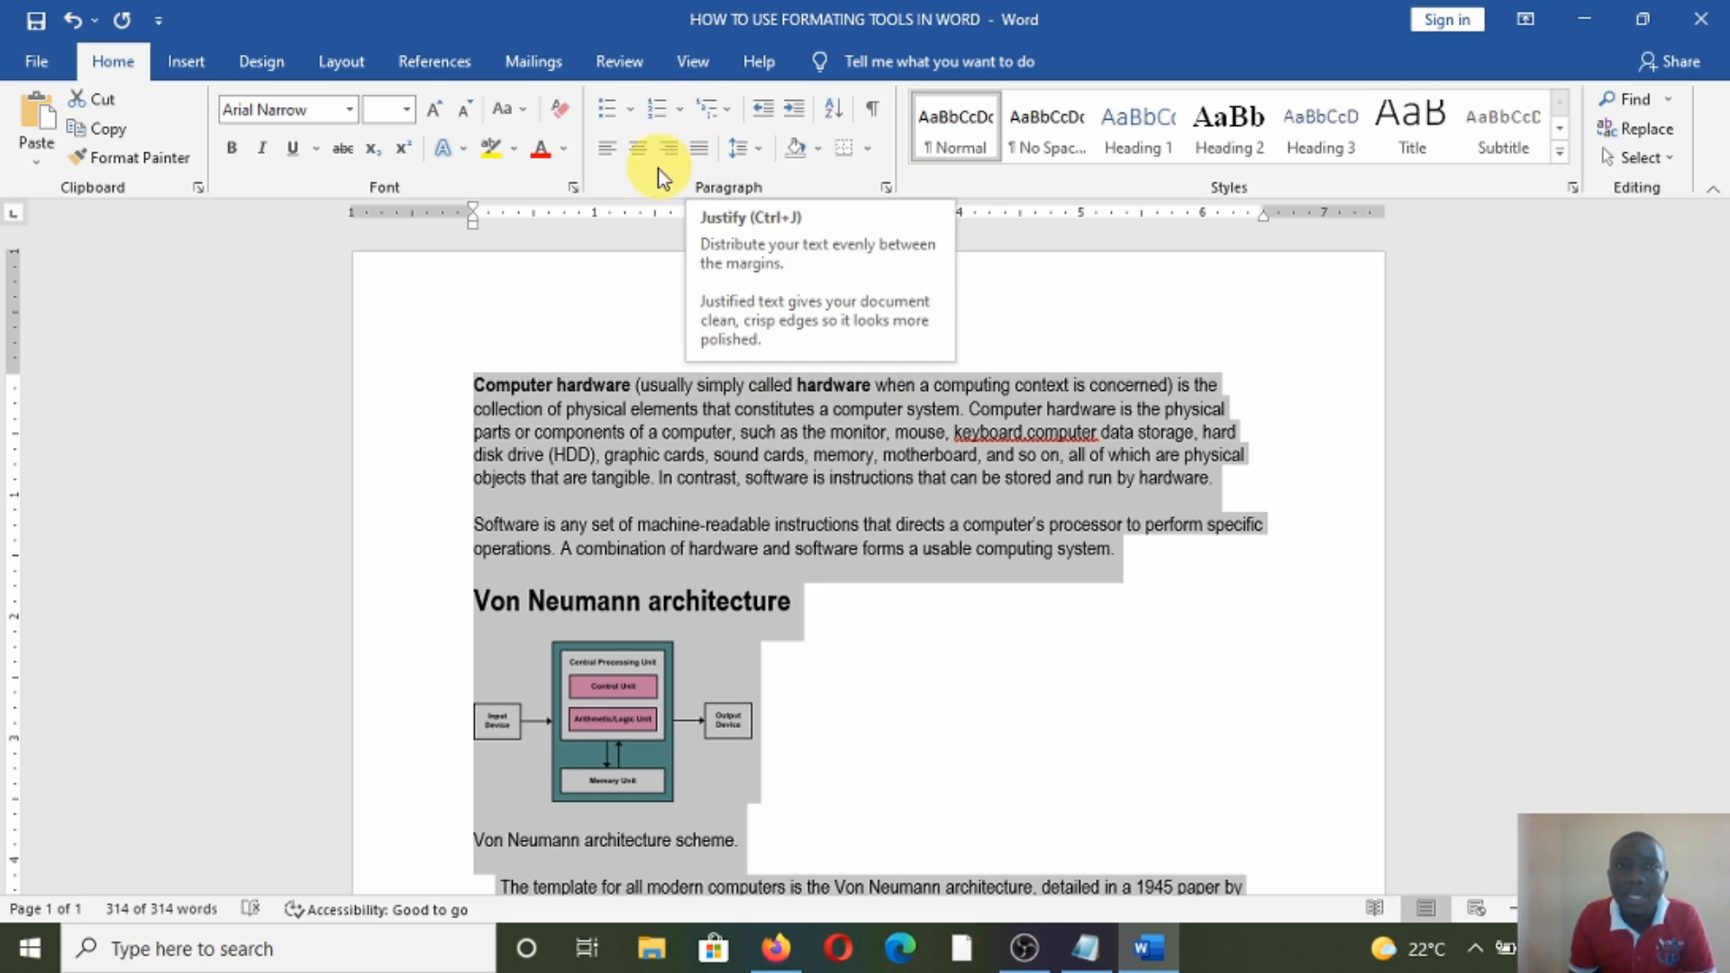
Step: Try left, centred and right alignment on the whole selected document
click(610, 159)
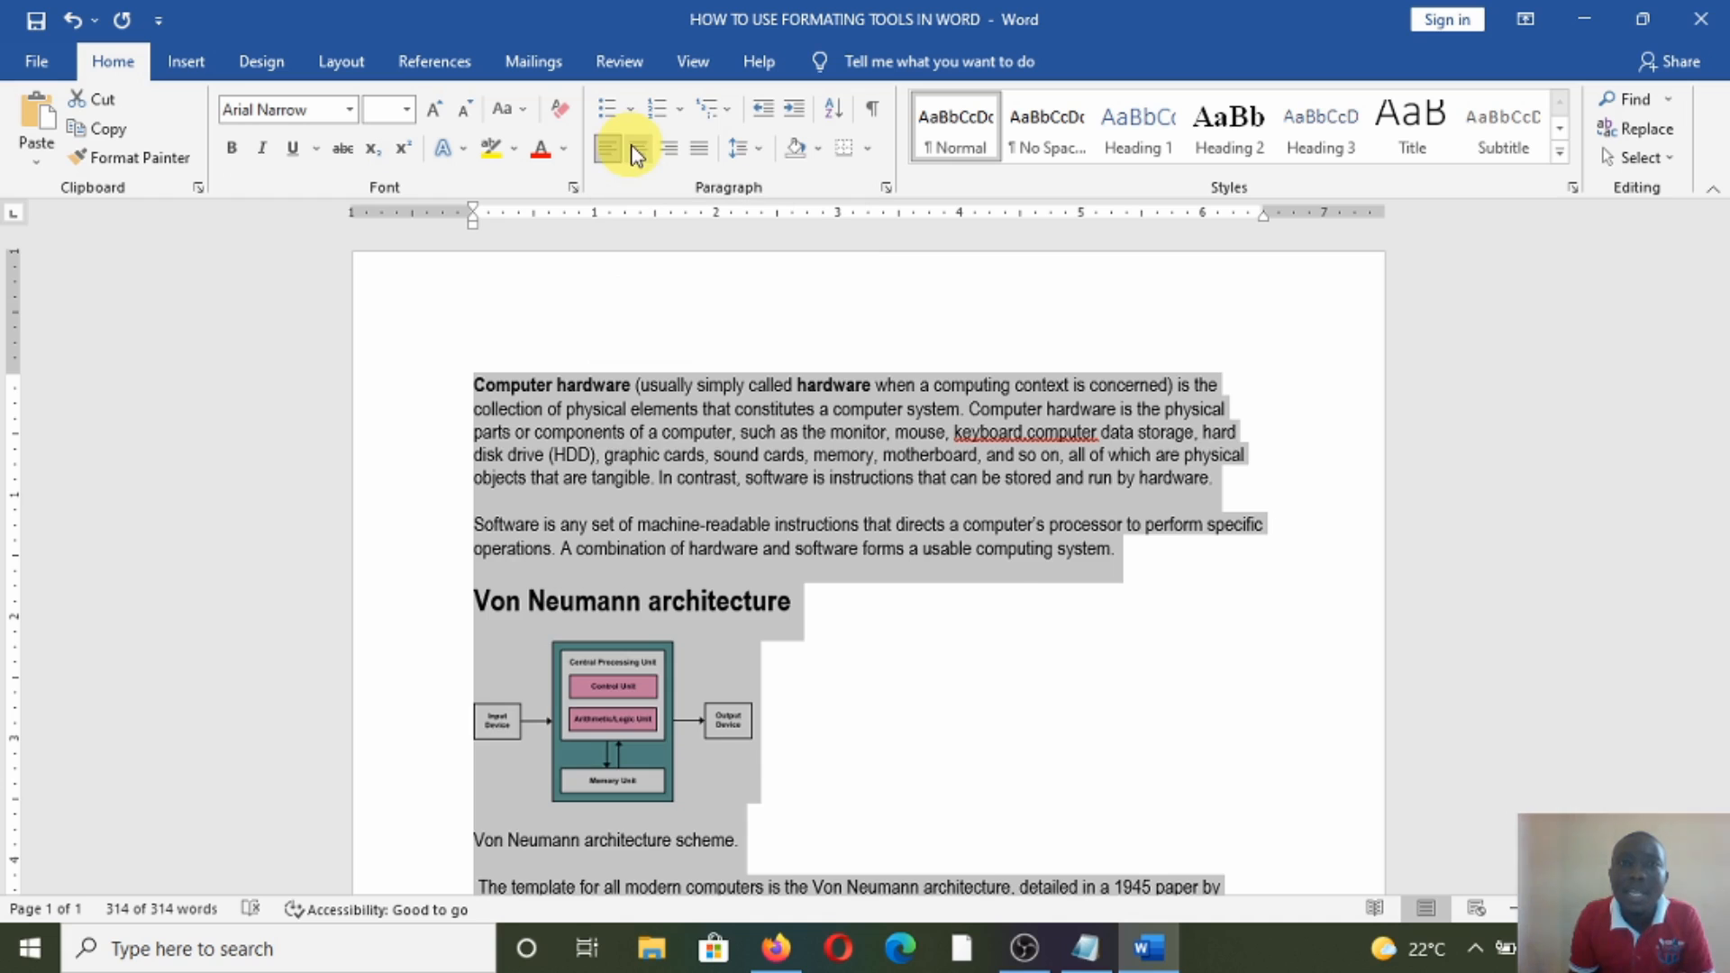
click(637, 149)
scroll(776, 473, down, 3)
scroll(777, 473, up, 3)
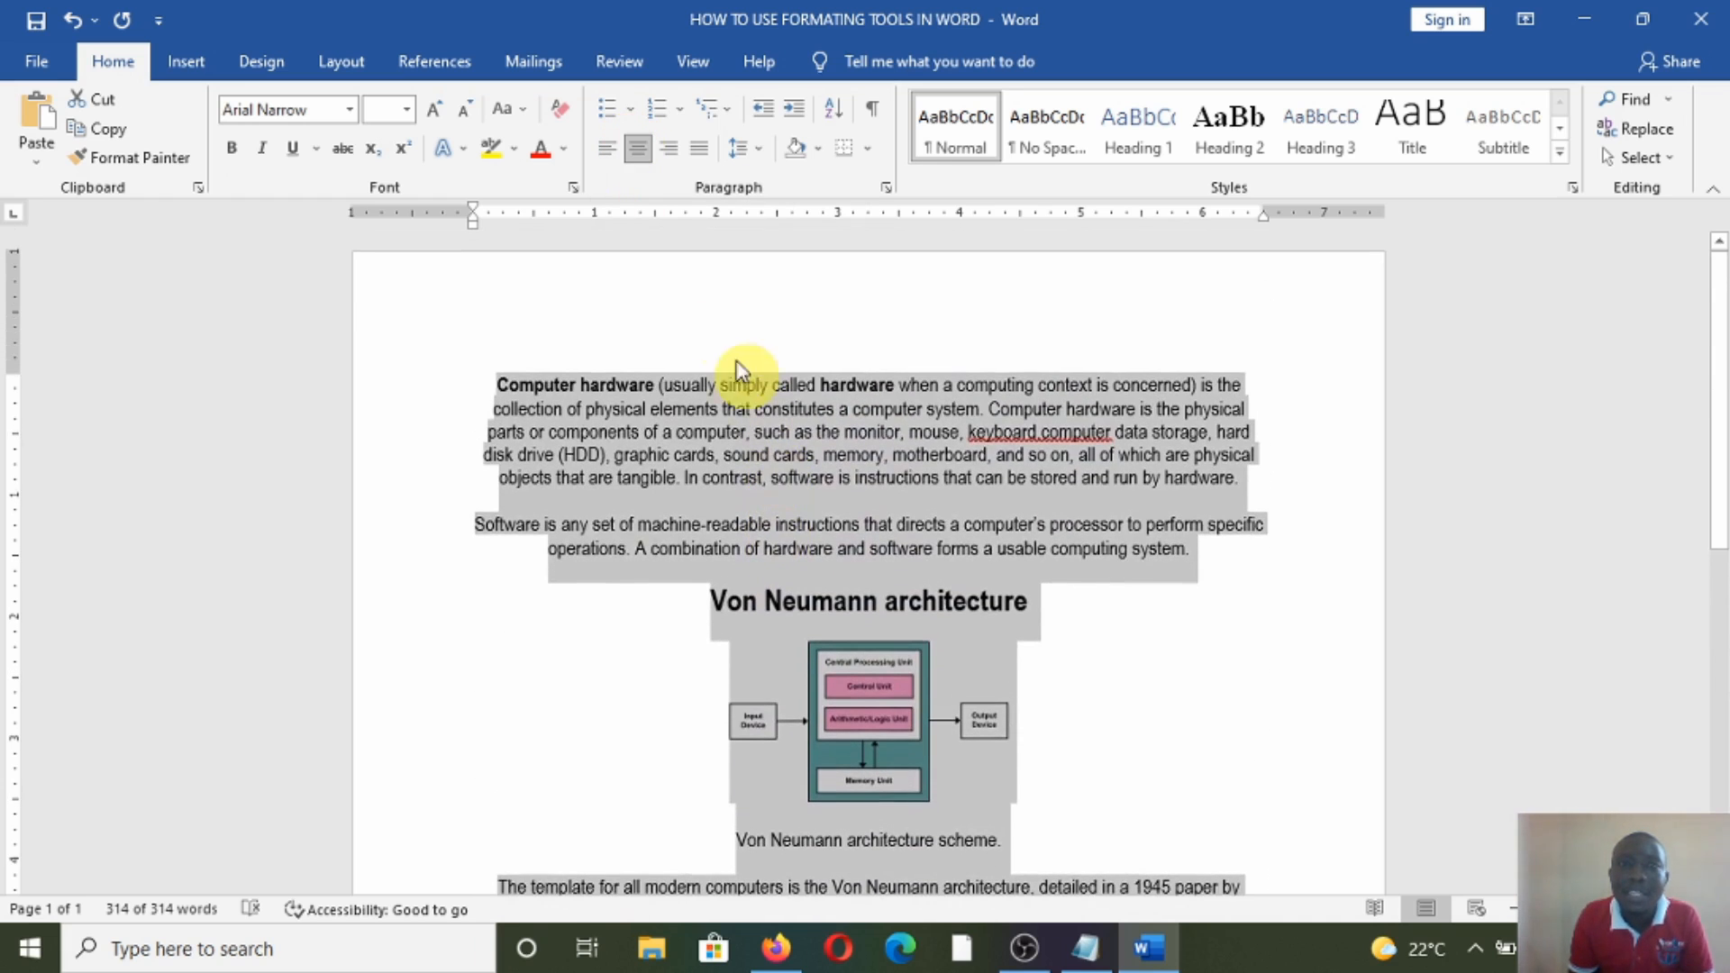
click(668, 149)
scroll(973, 527, down, 6)
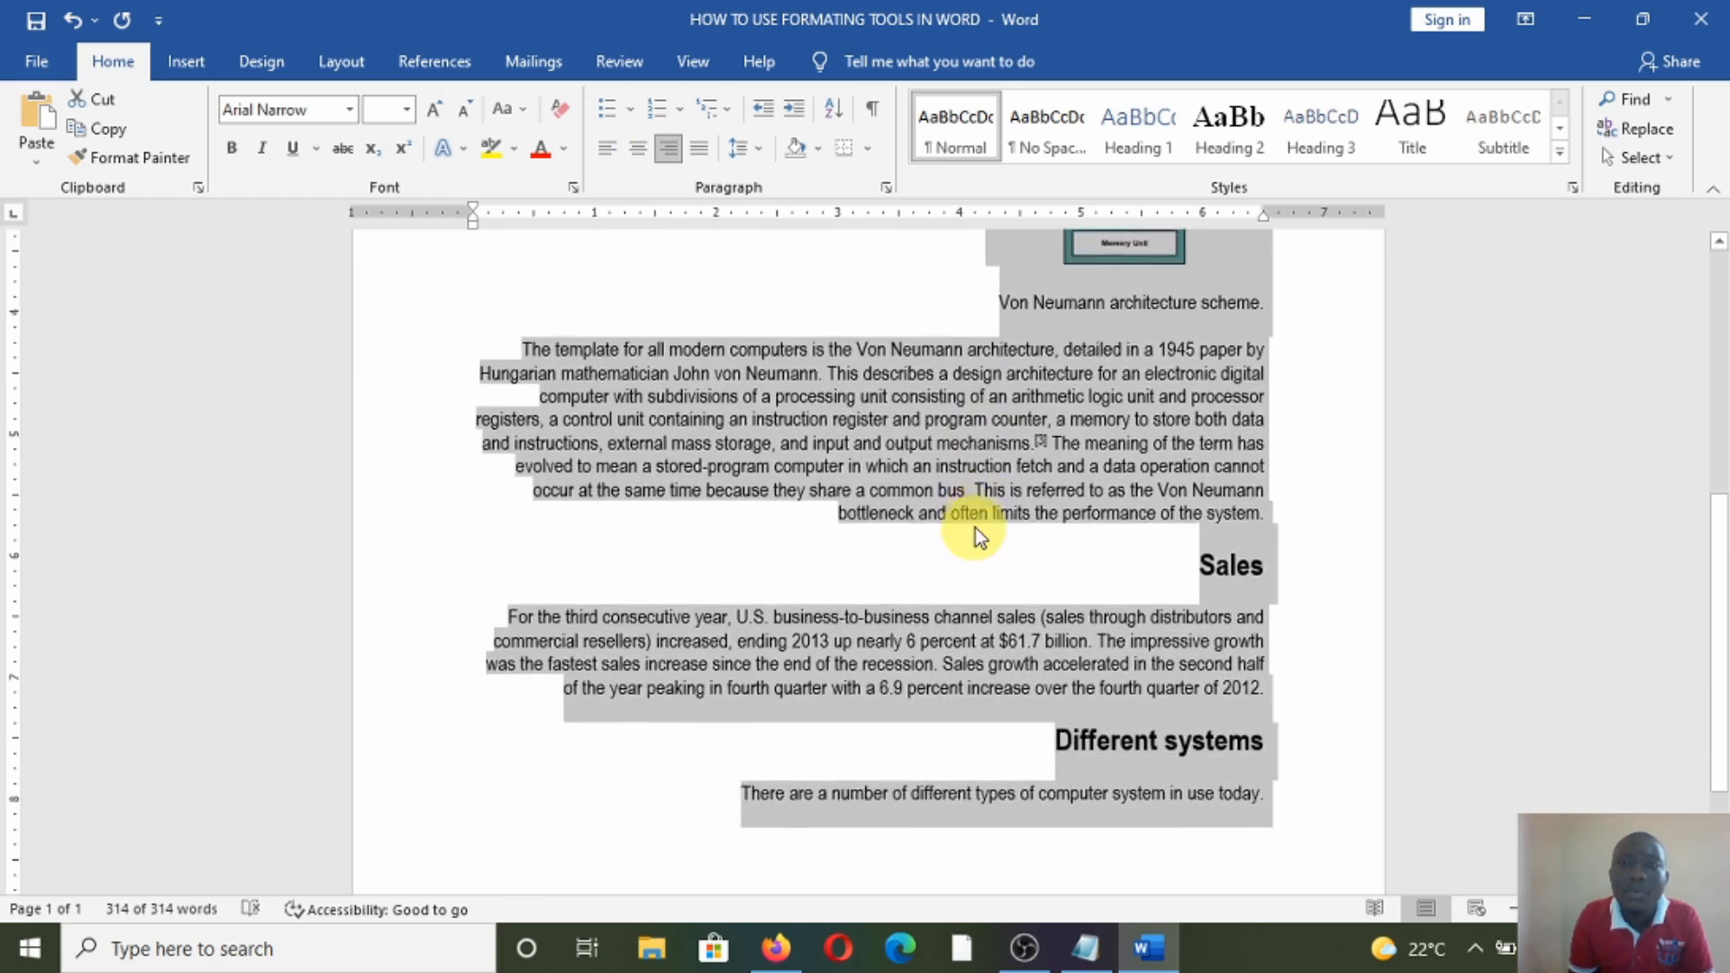
scroll(974, 528, up, 5)
Step: Justify the whole document and check the text down to the Different systems section
click(698, 148)
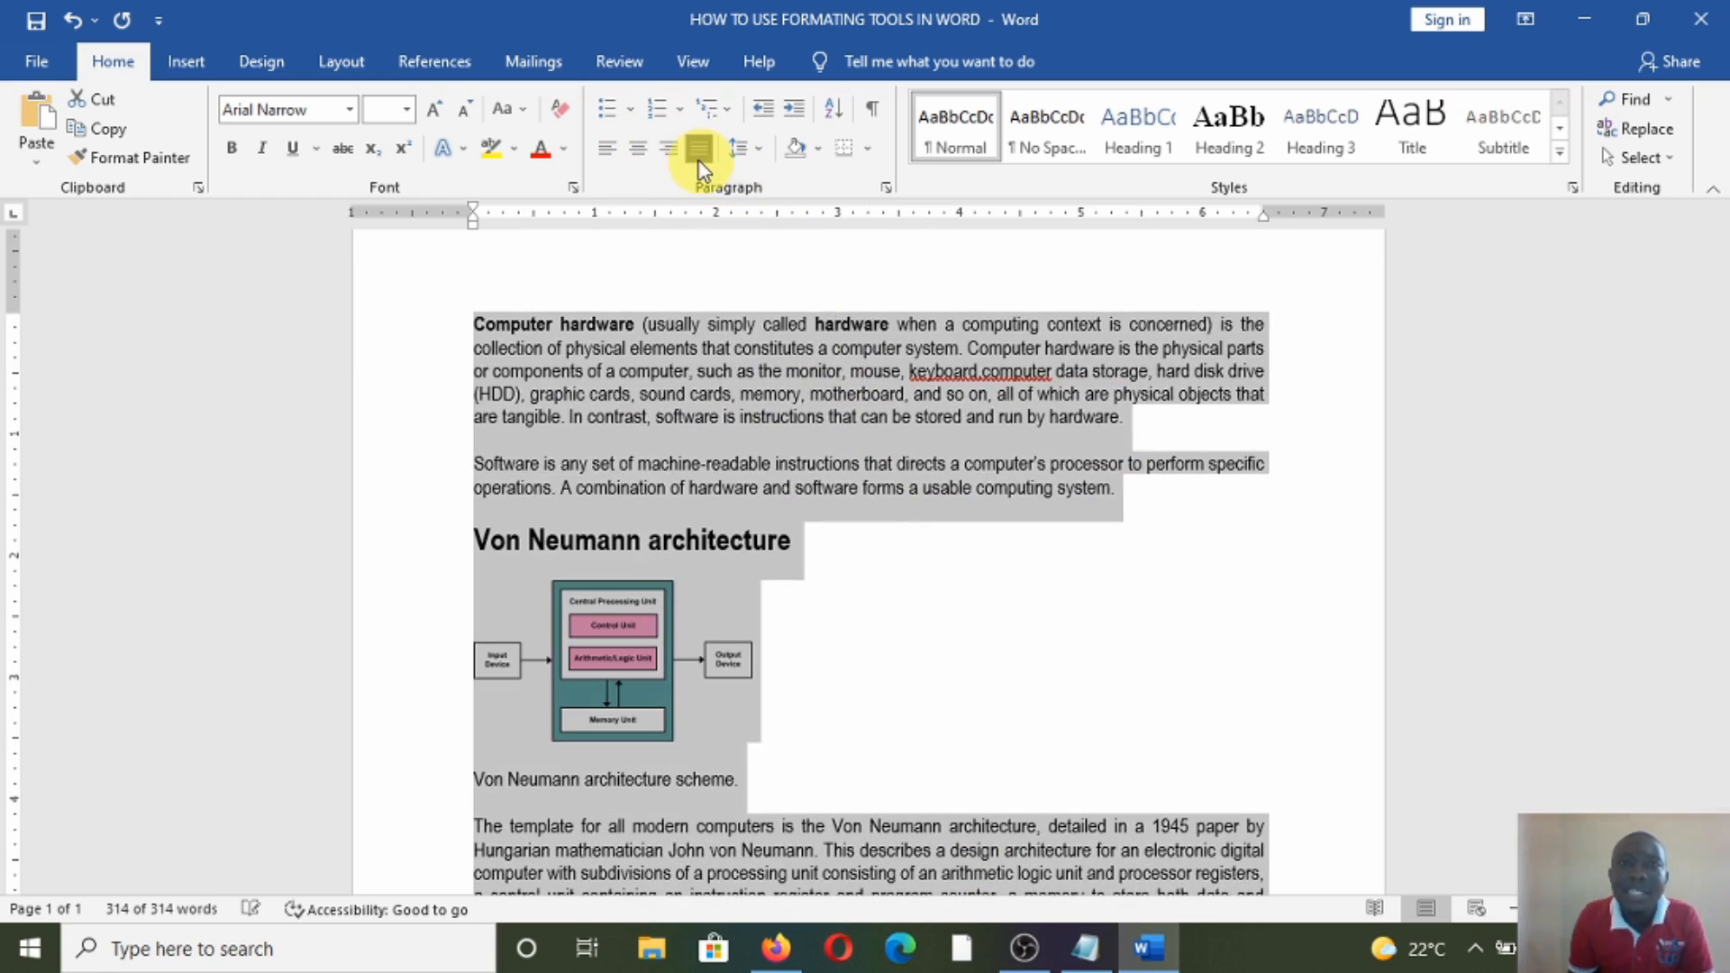
scroll(840, 472, down, 7)
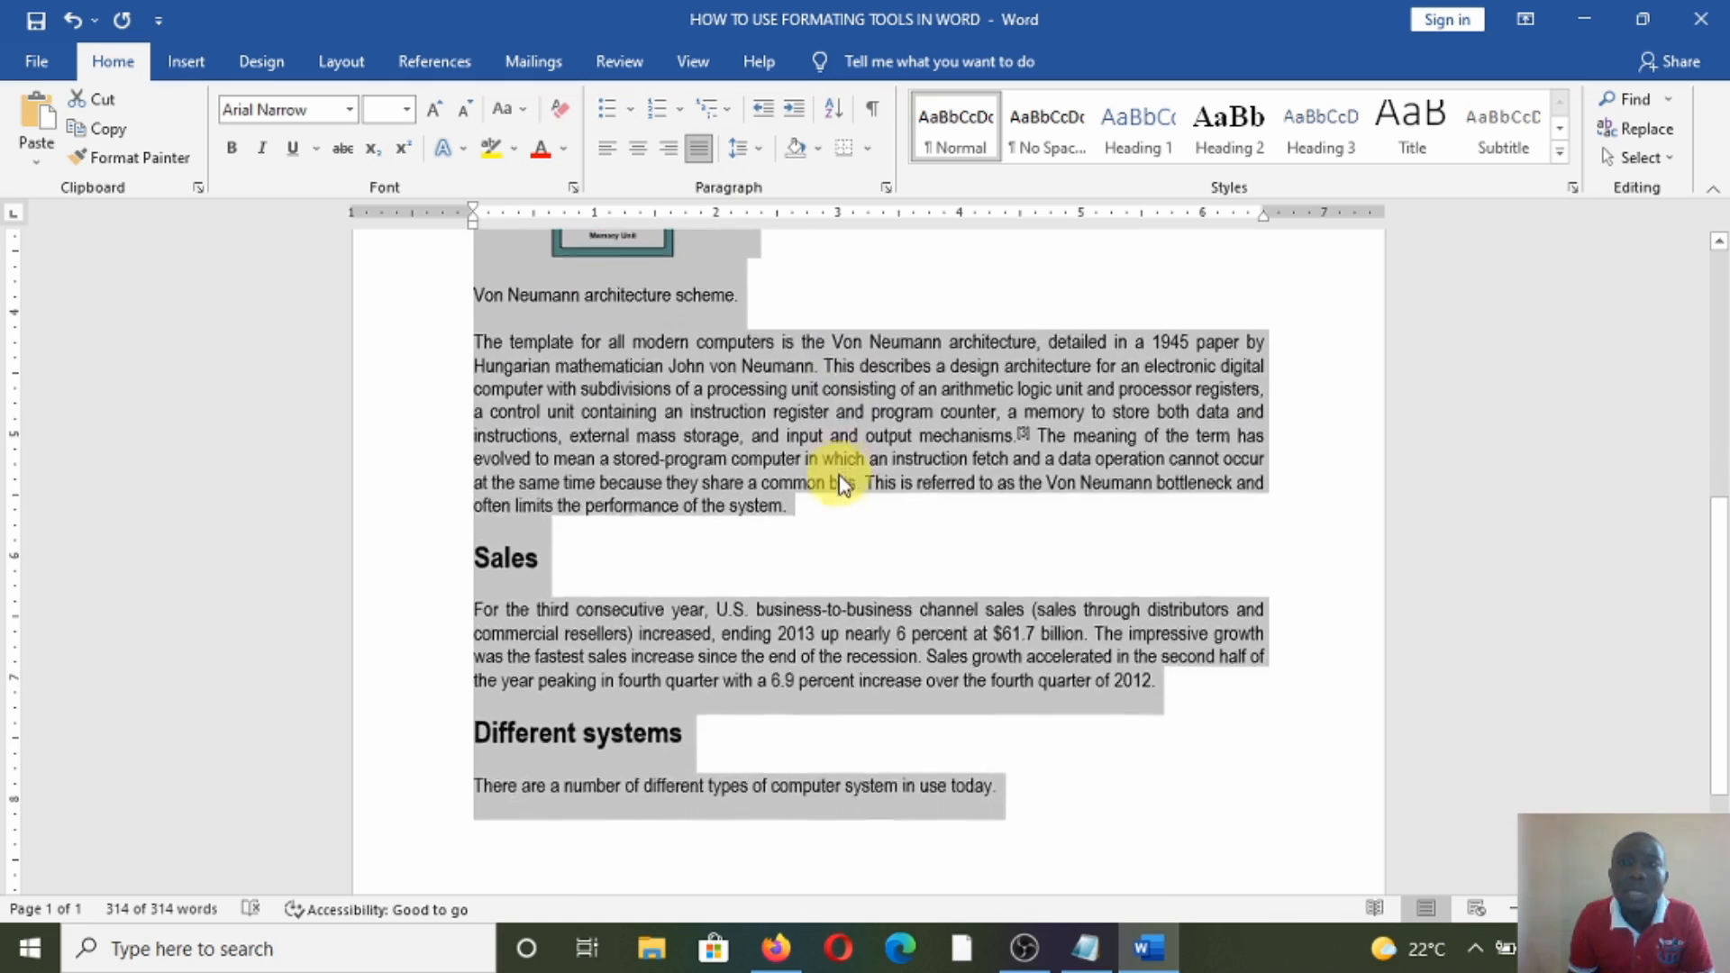
scroll(836, 474, up, 2)
scroll(836, 474, up, 3)
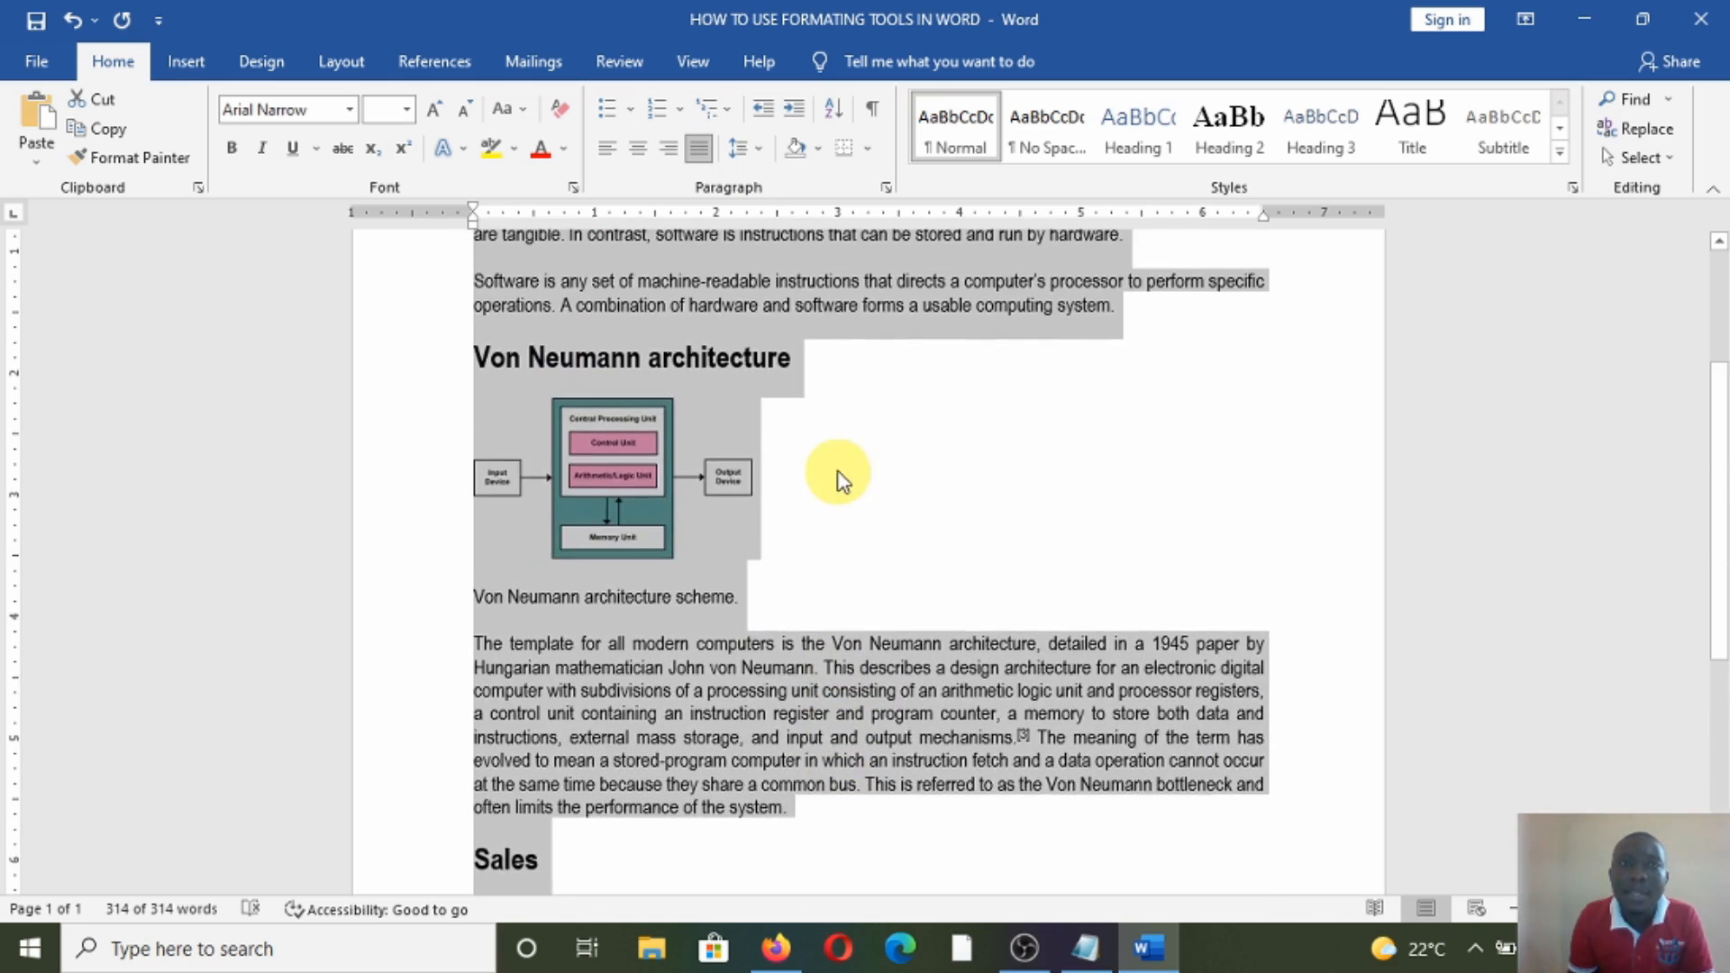
scroll(776, 398, up, 2)
scroll(776, 399, up, 1)
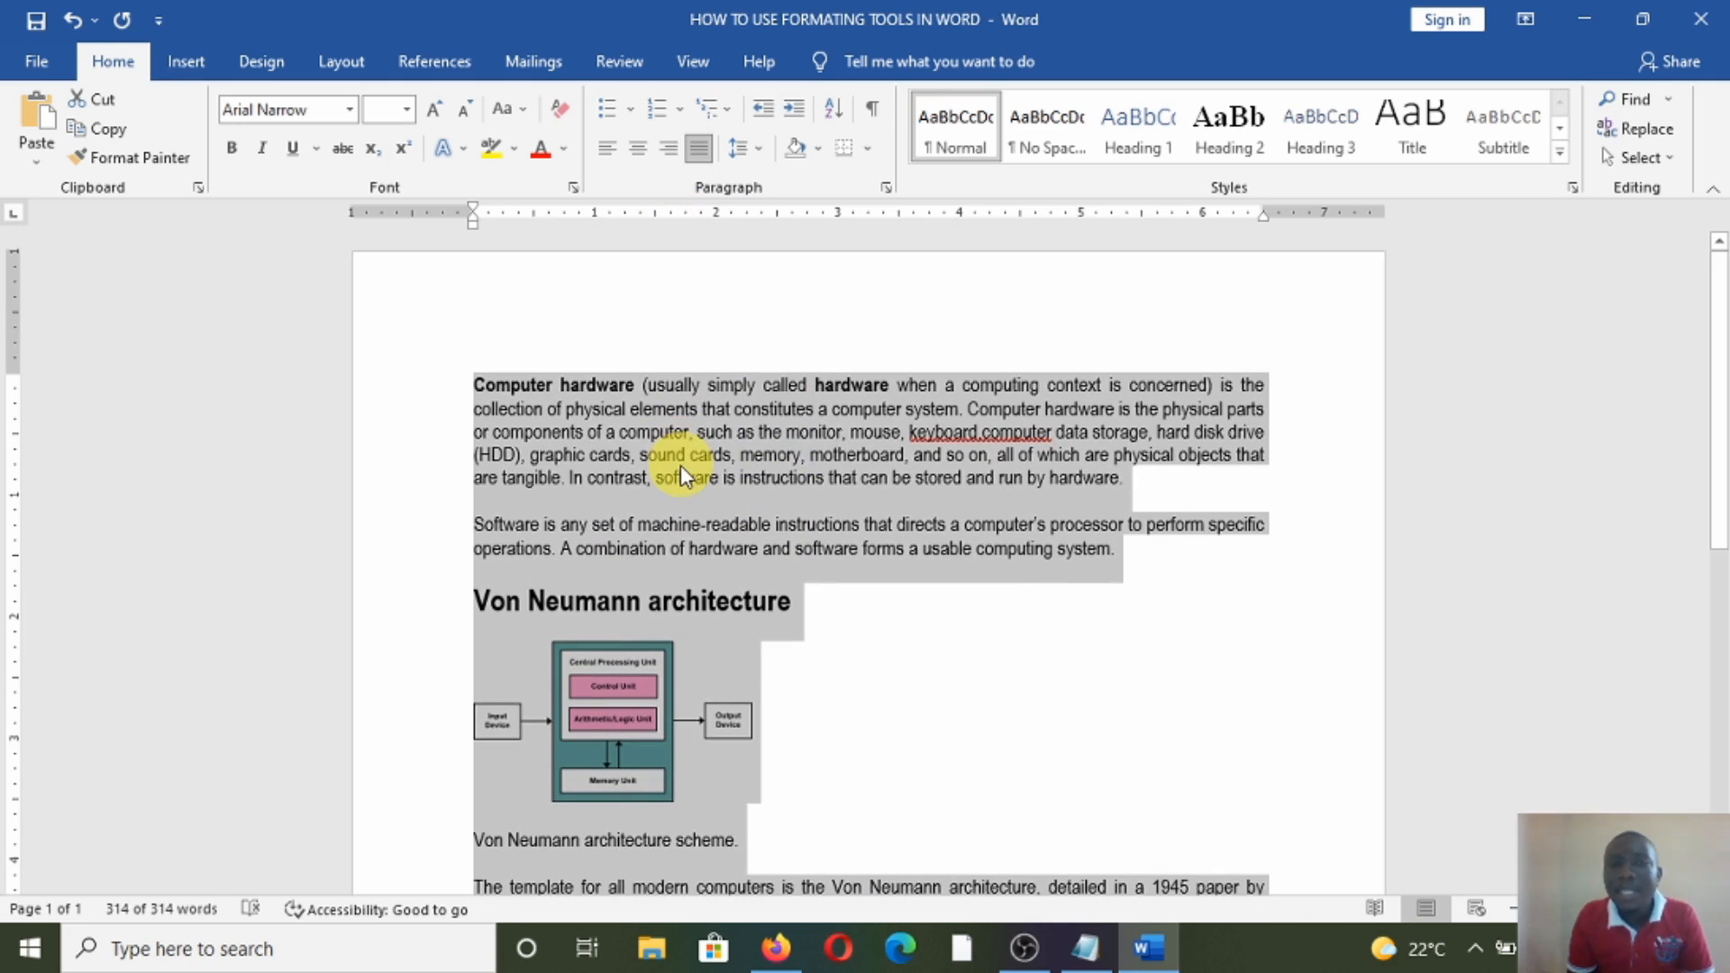
Step: Set the font size of the entire selected document to 13
click(385, 112)
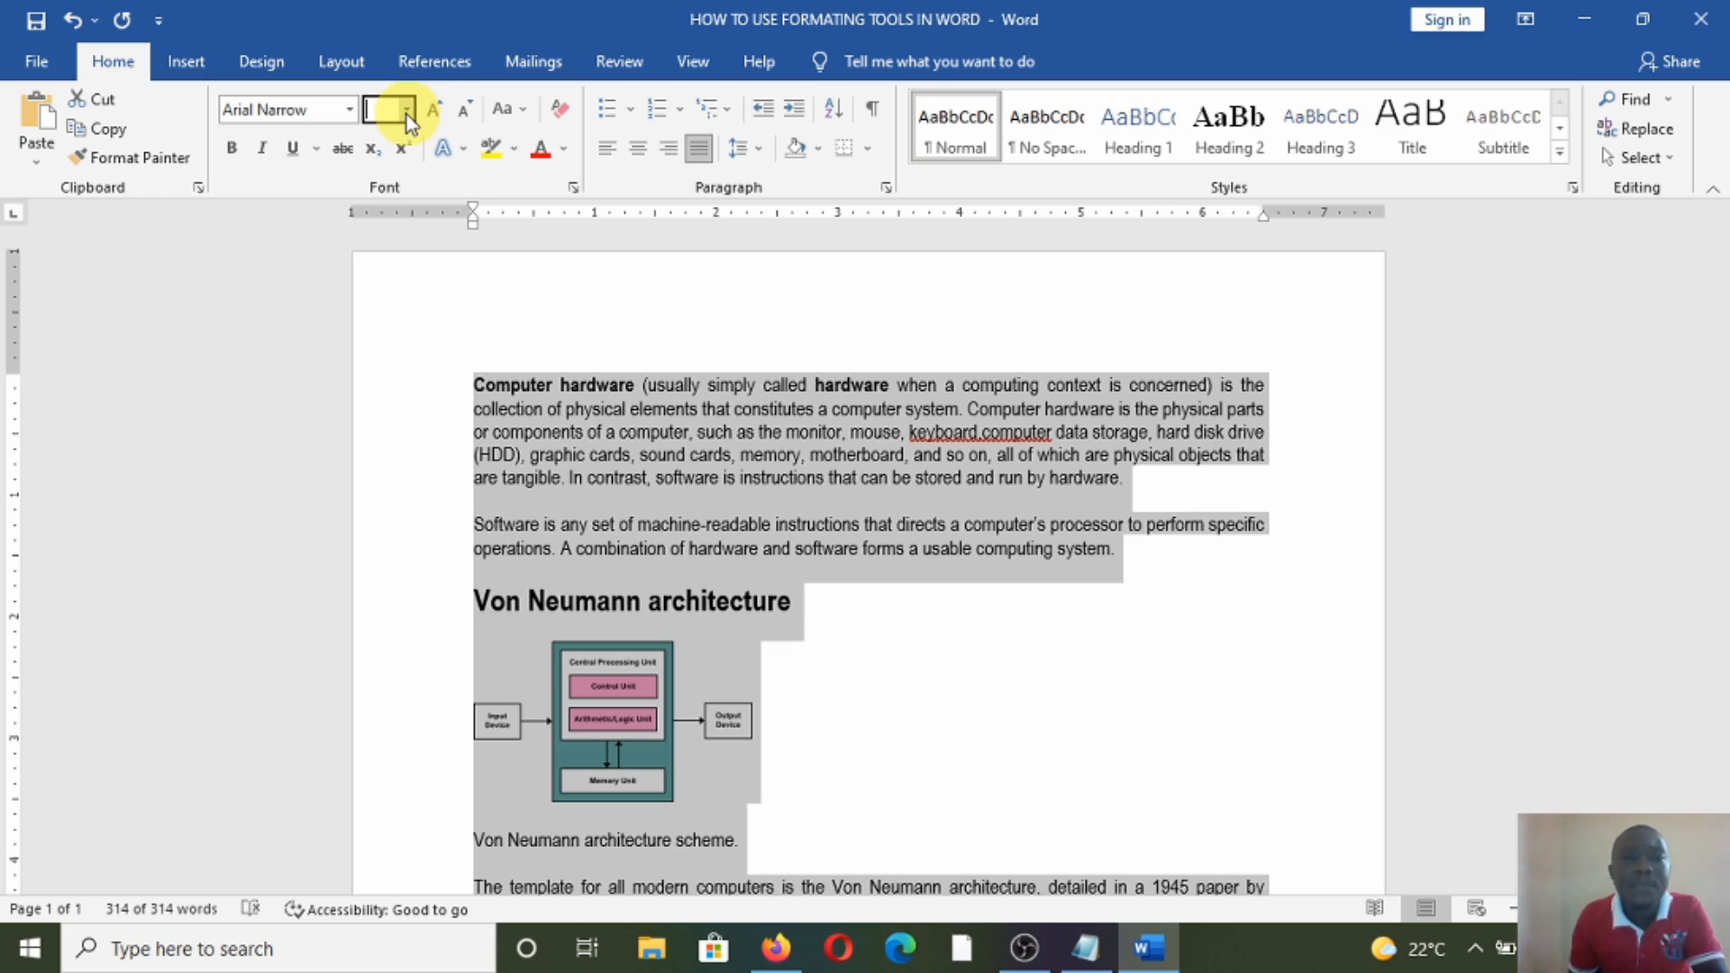
click(407, 110)
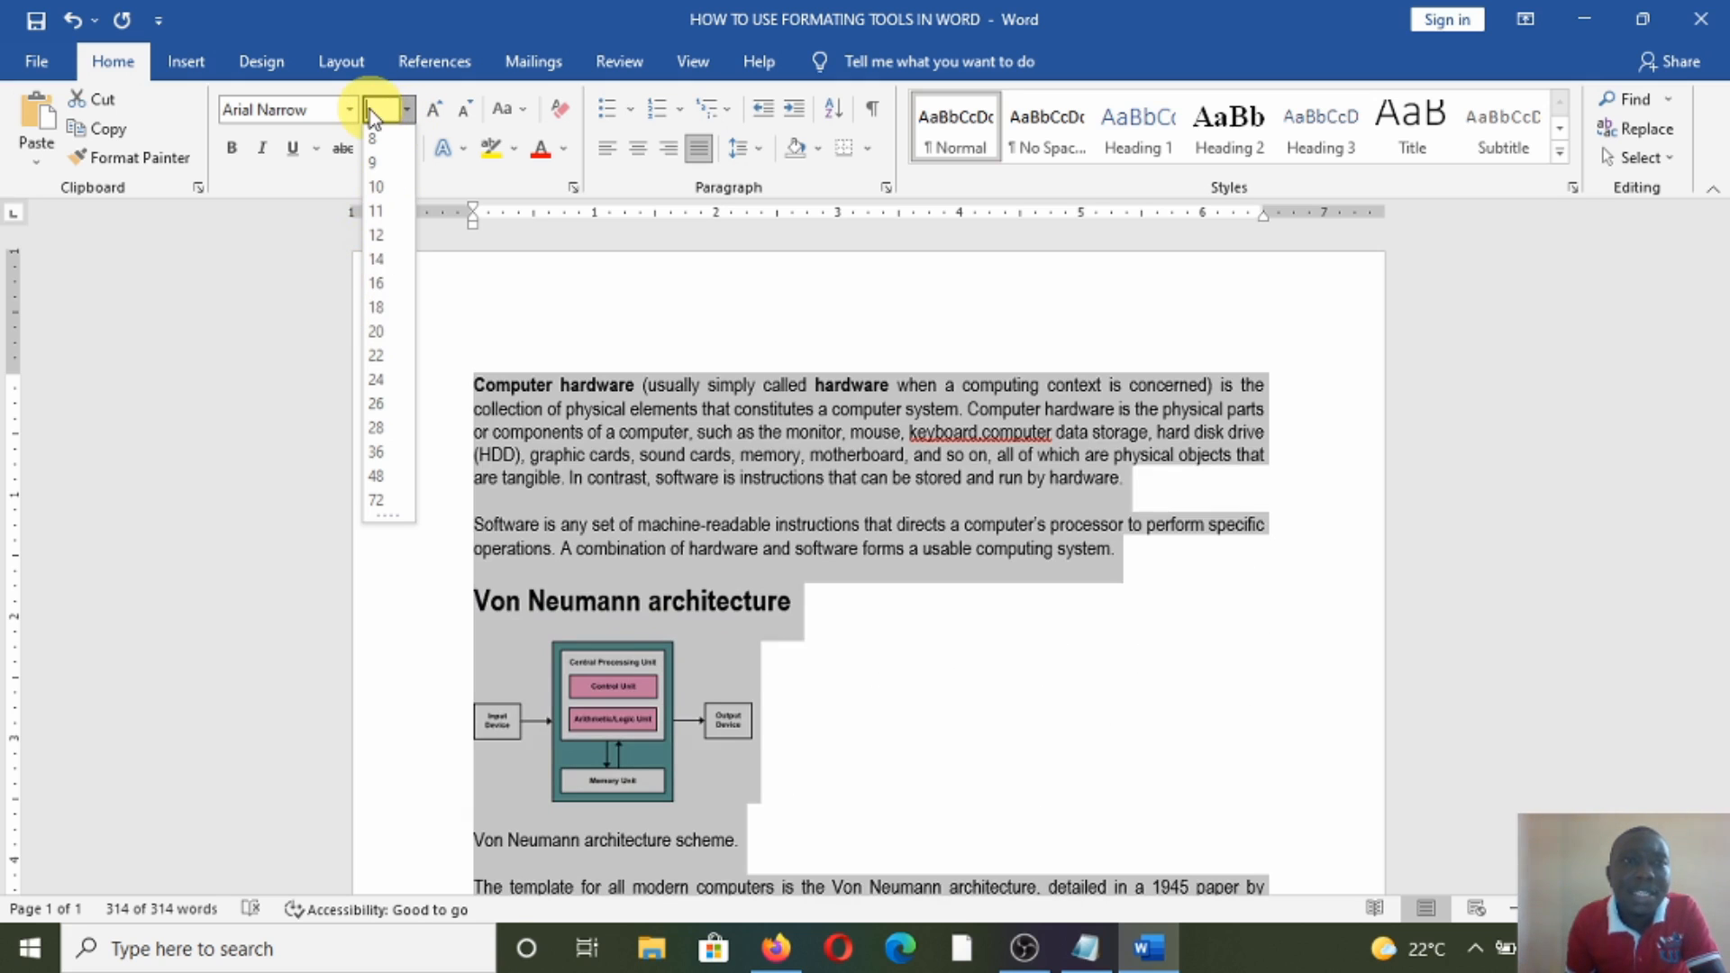
text(13)
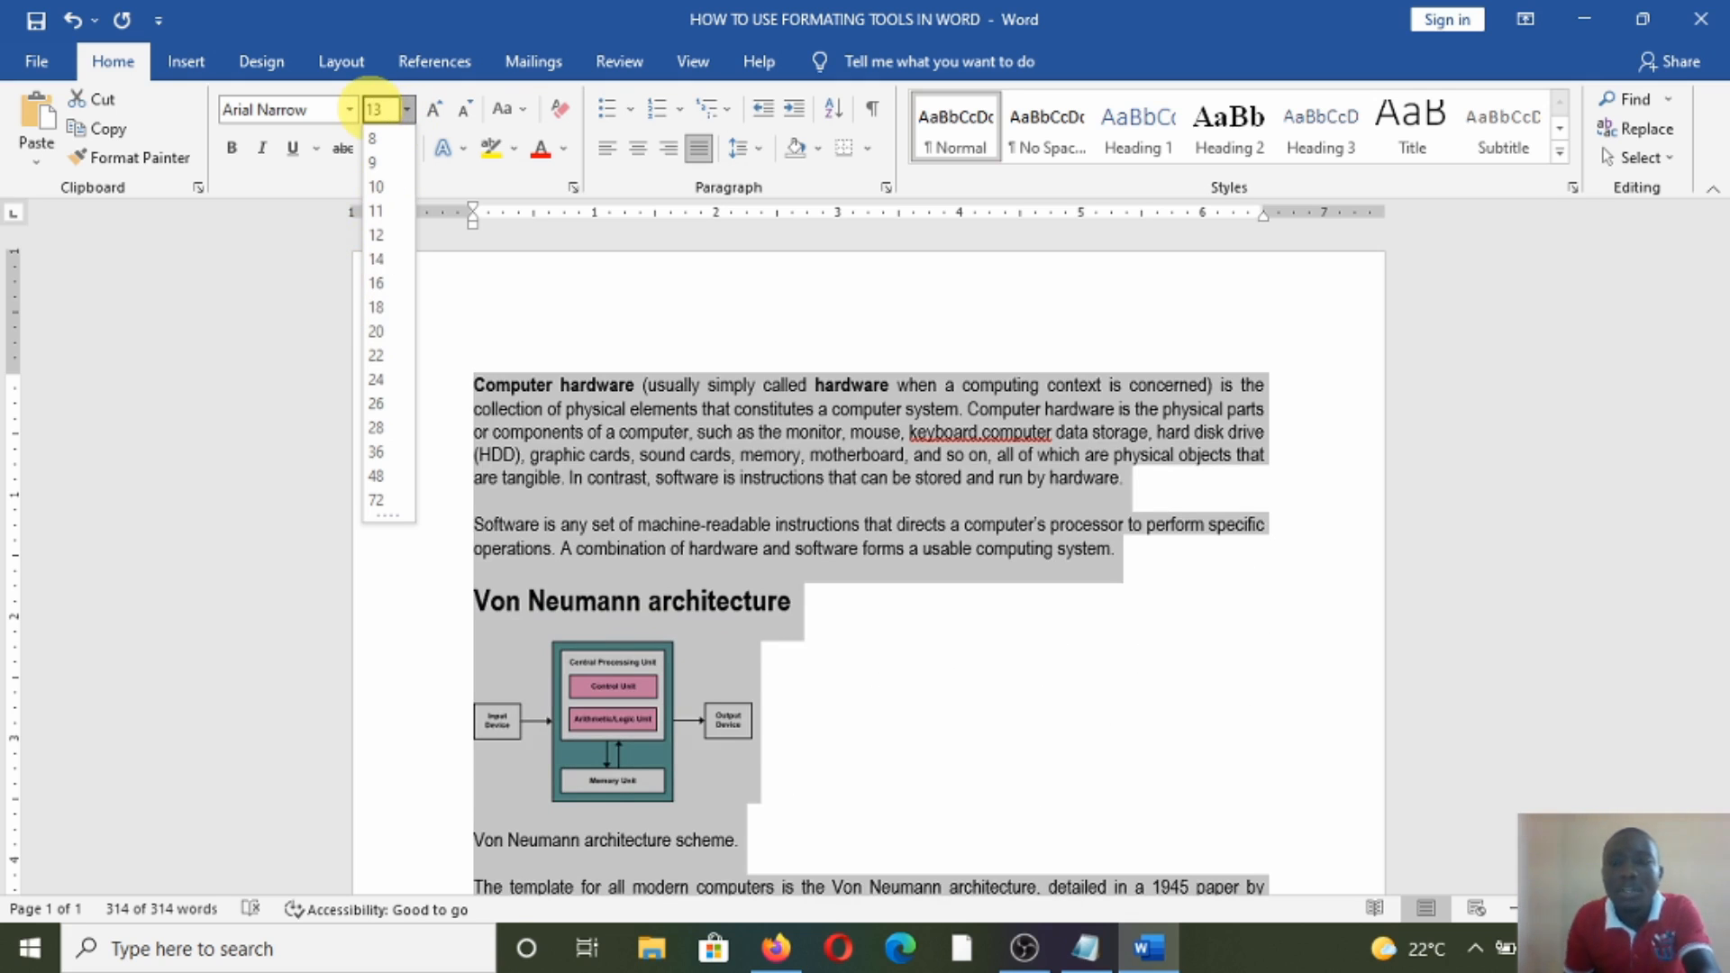
key(Return)
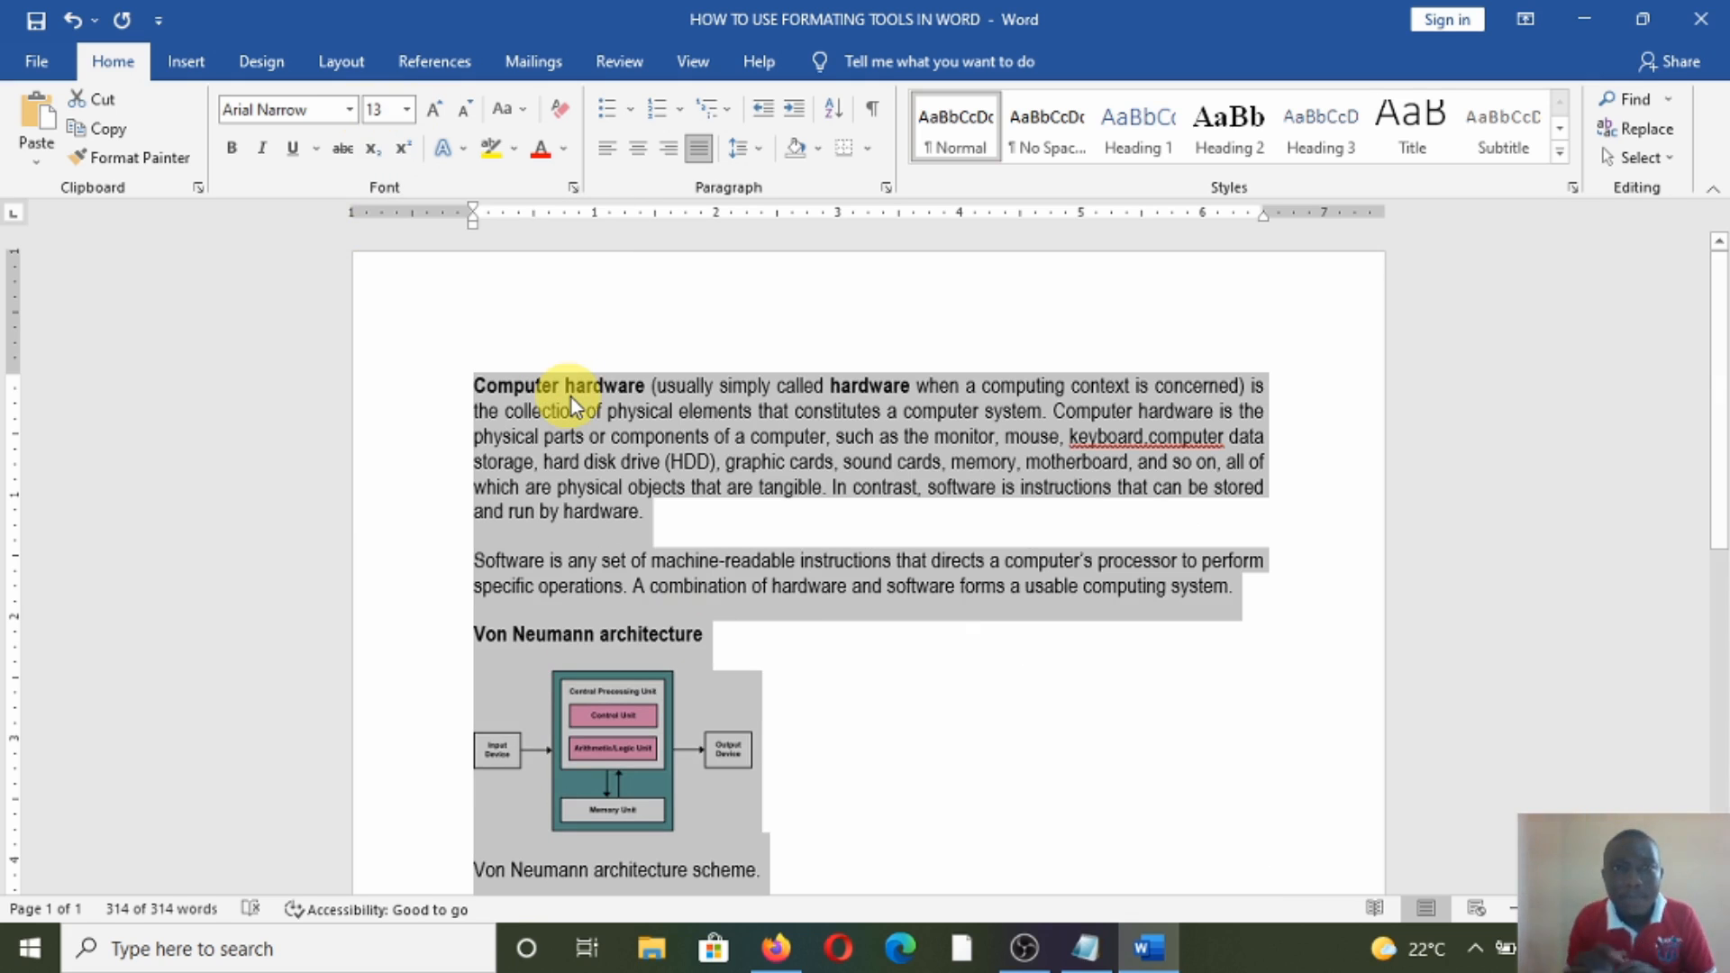
Step: Look at the available font colours and text highlight colours without applying any
click(564, 155)
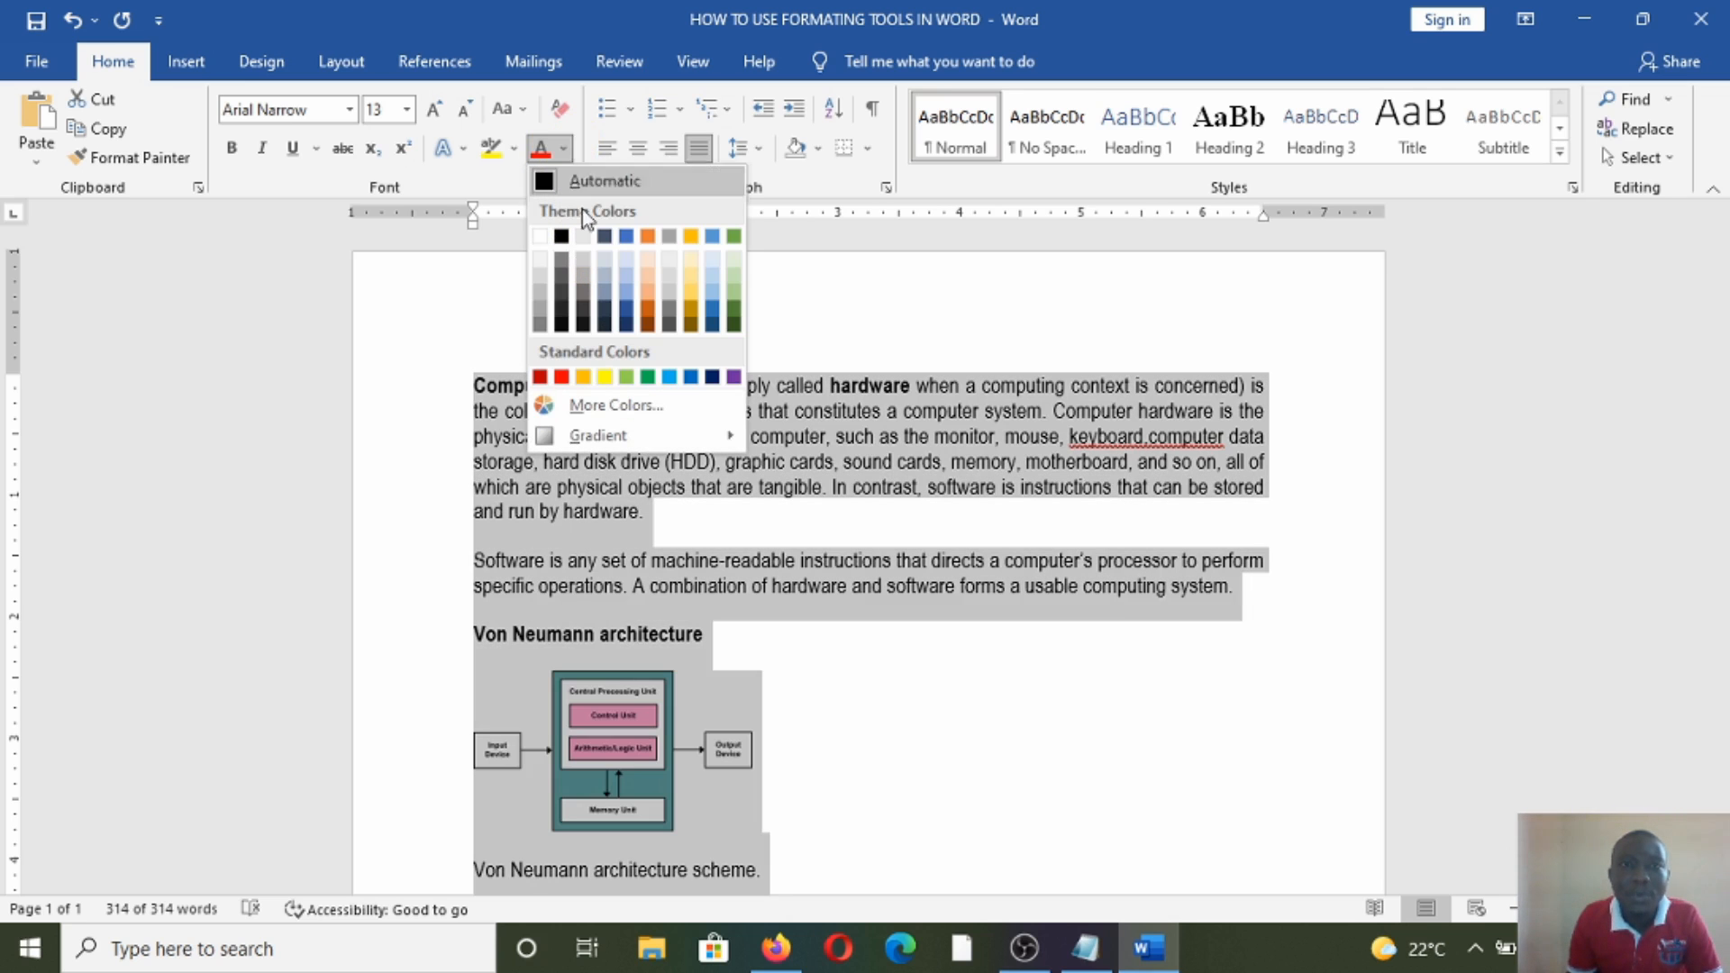
click(568, 155)
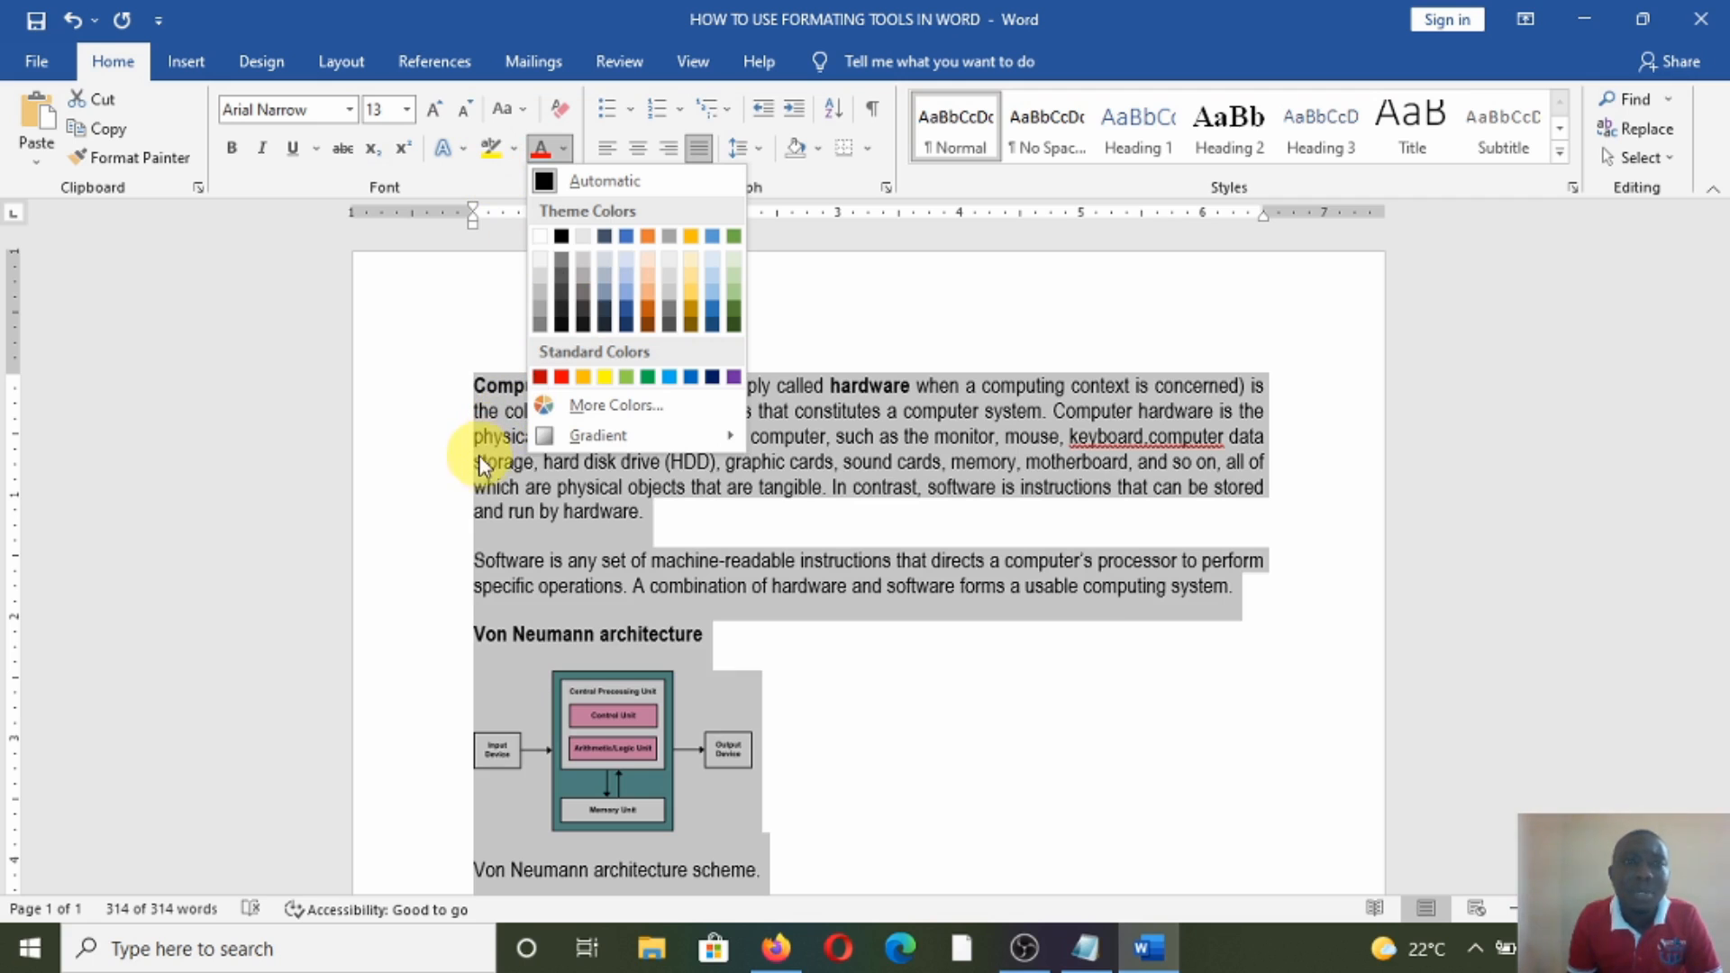
click(515, 150)
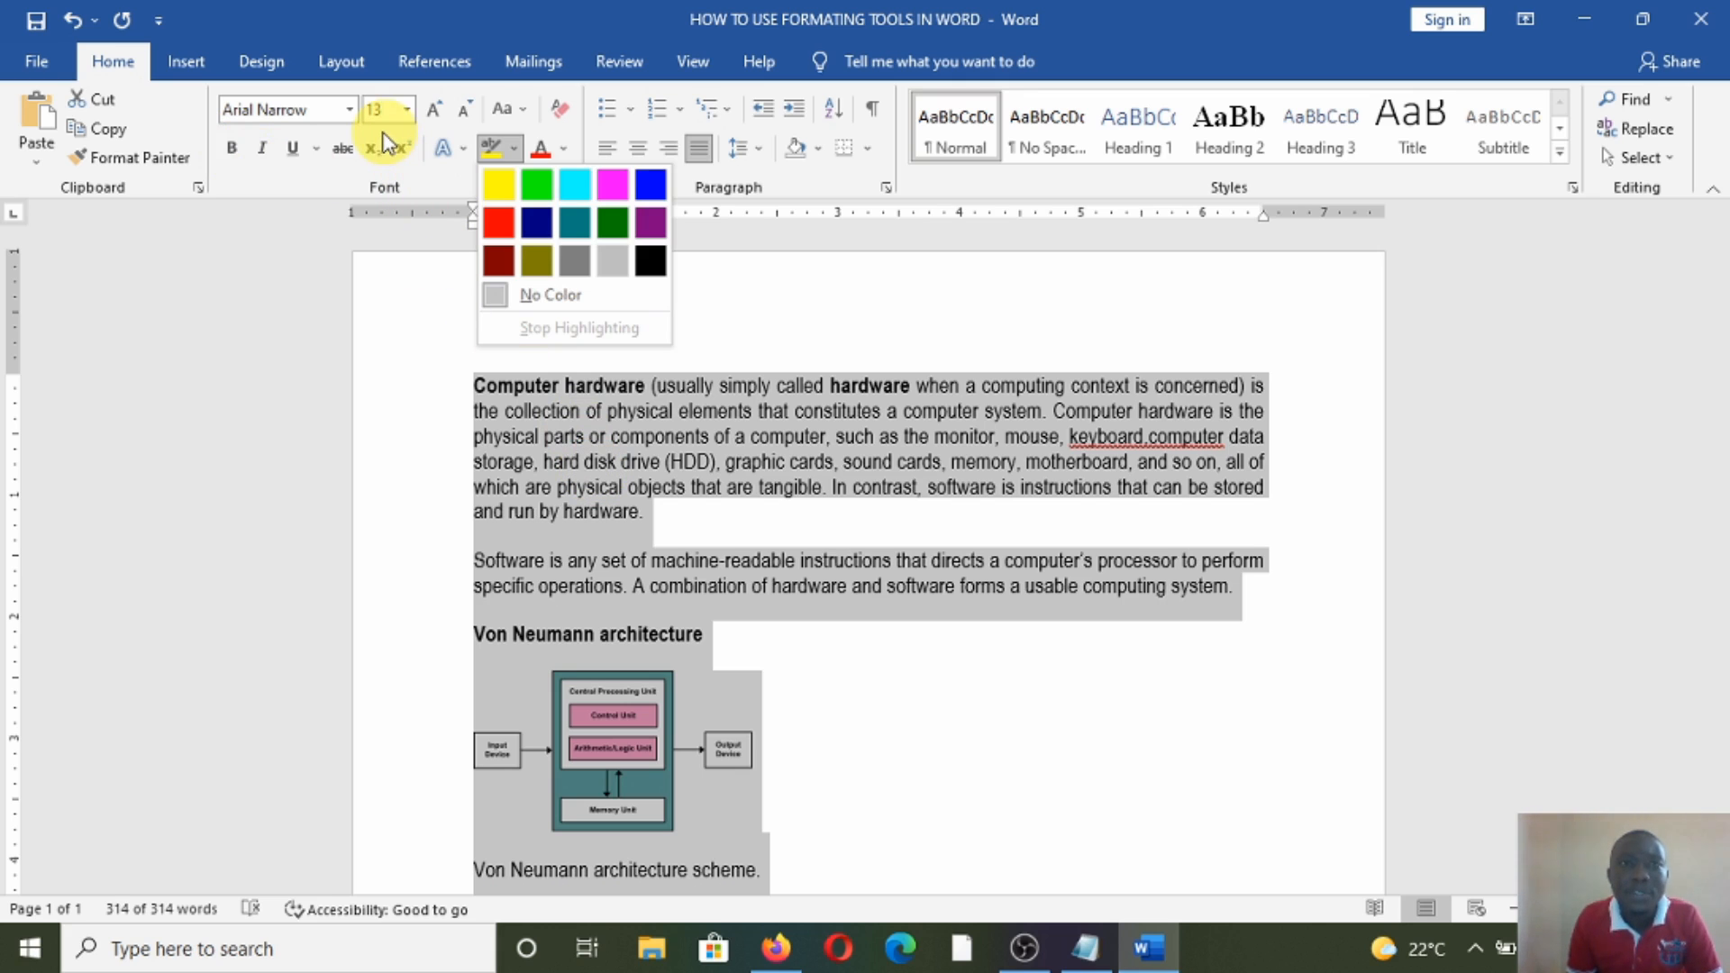
Step: Try the lowercase and UPPERCASE options on the whole selected document
click(528, 108)
click(528, 108)
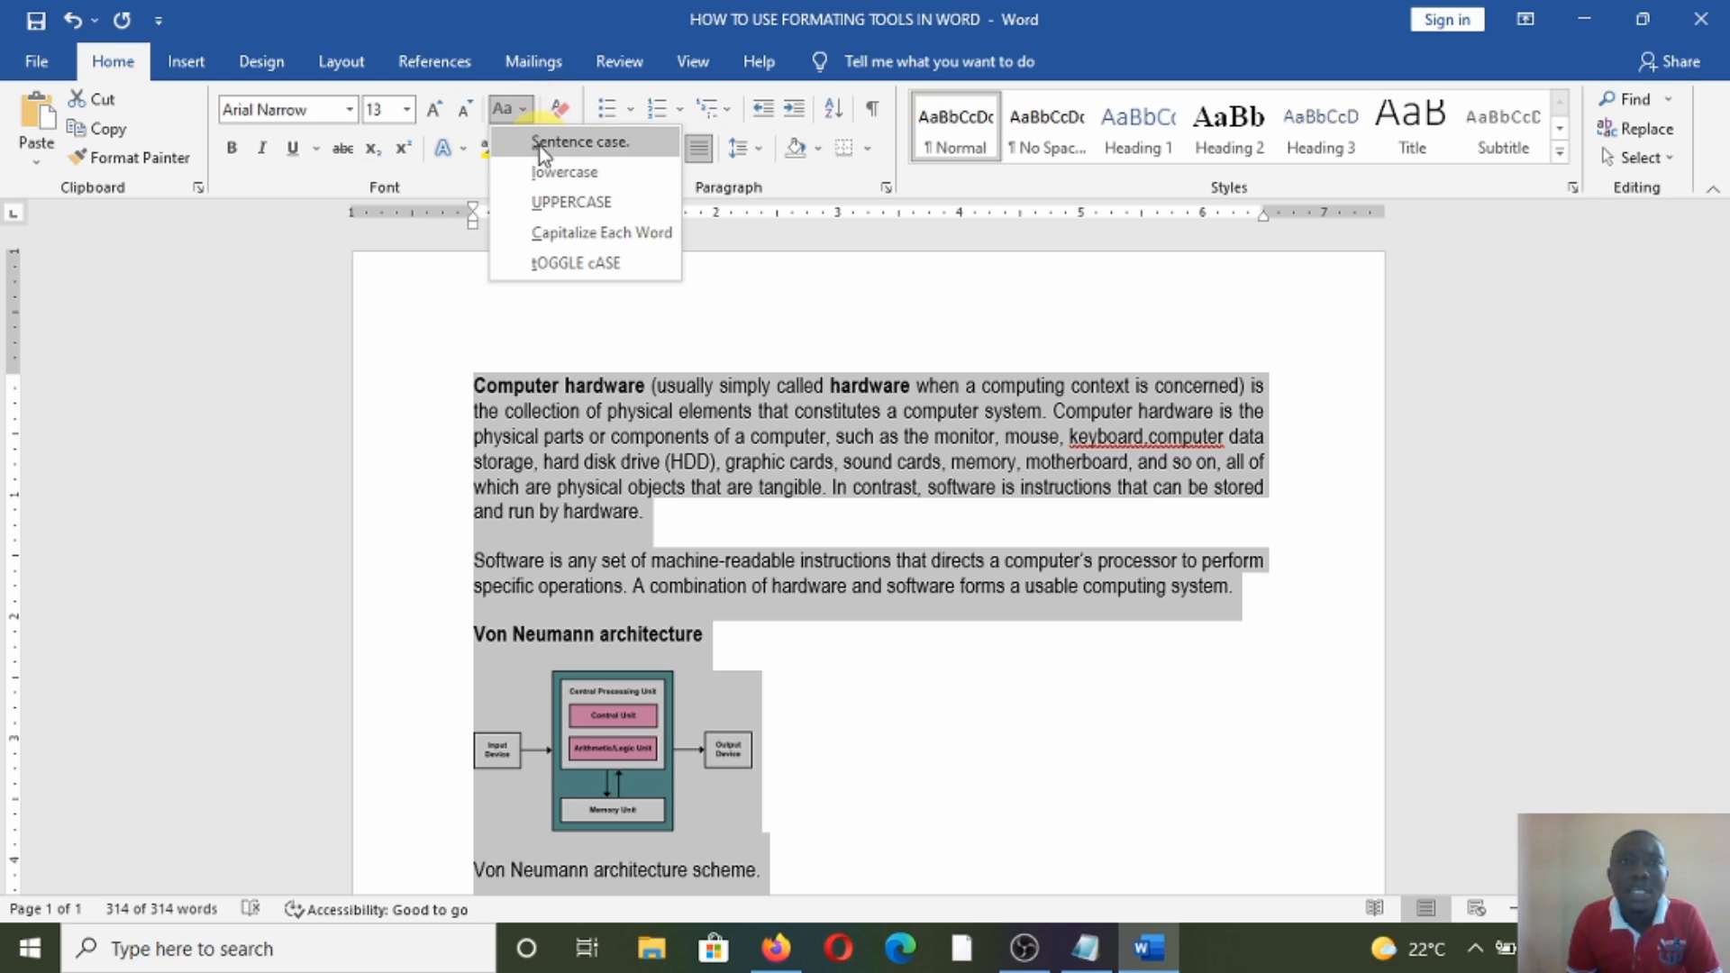
click(549, 172)
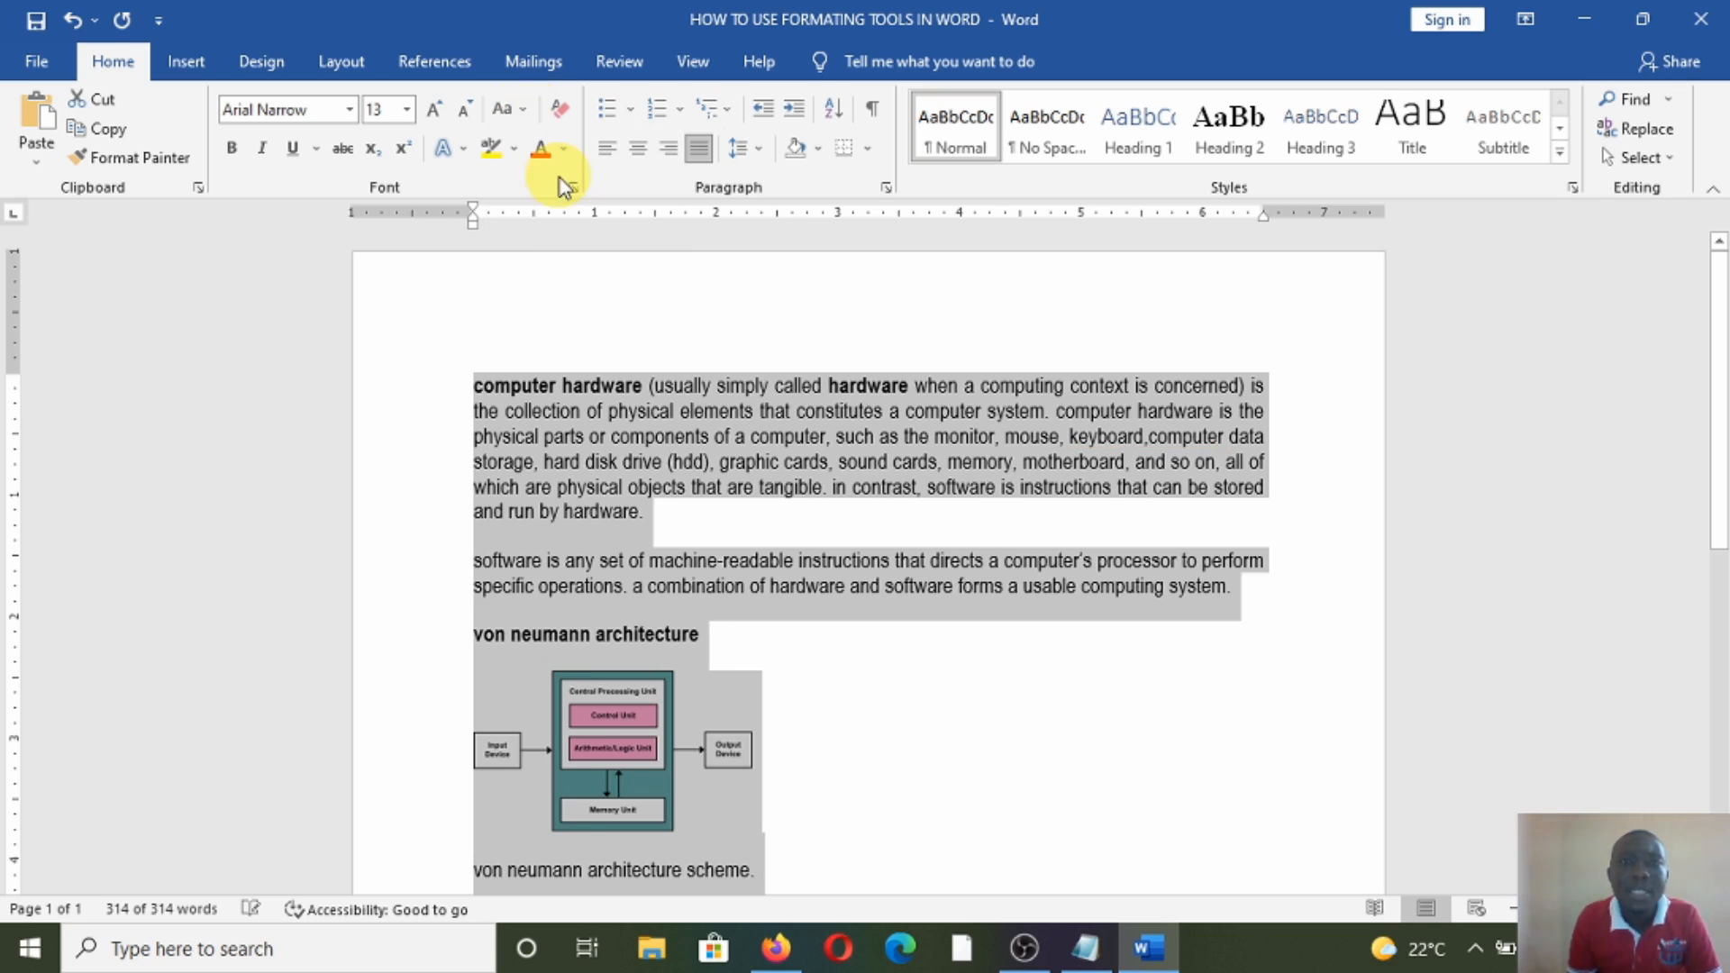
click(505, 108)
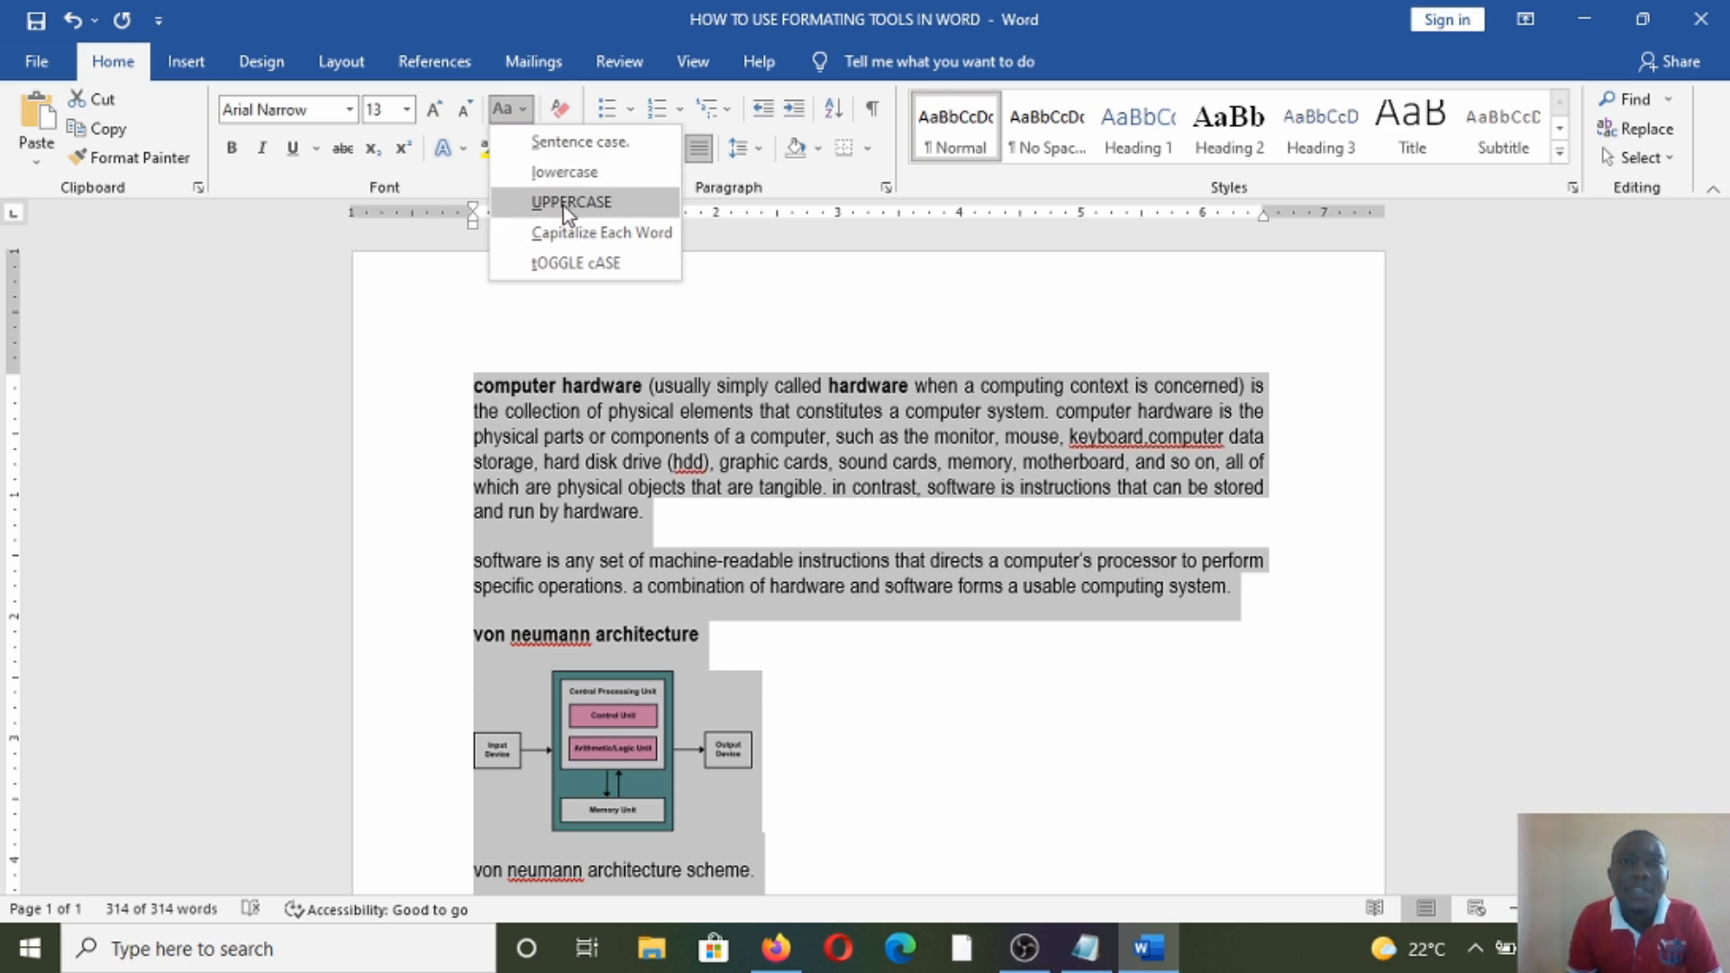
click(564, 204)
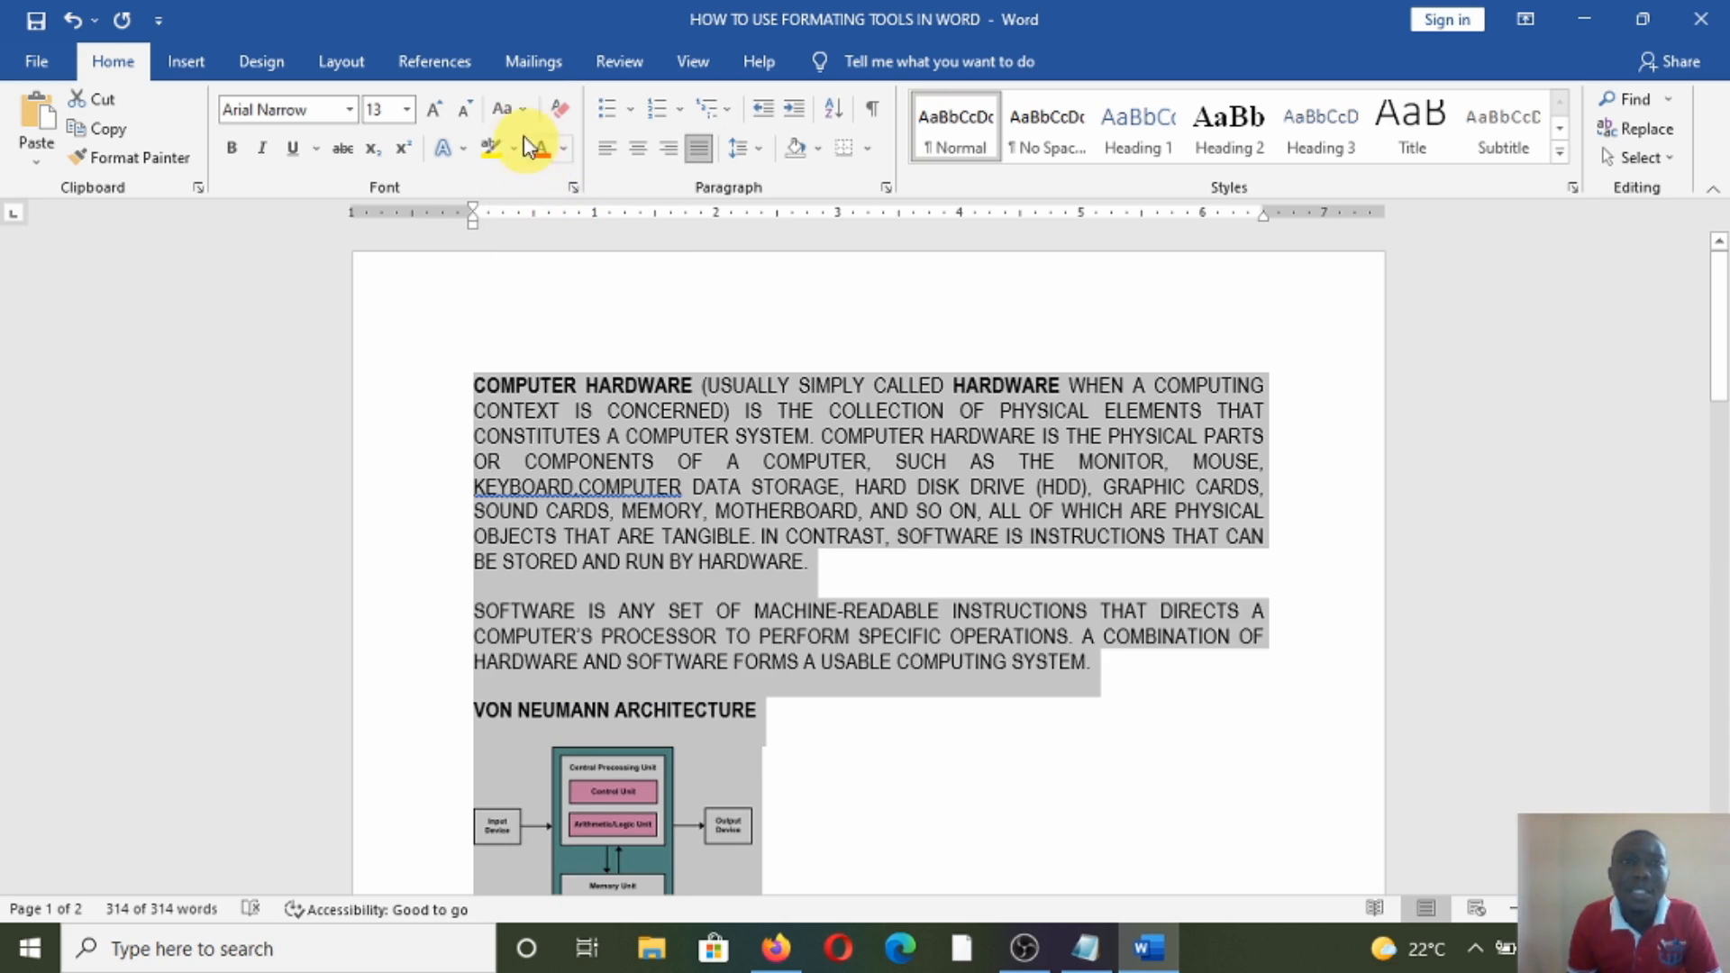
Step: Change the case of the whole selected document to Capitalize Each Word
click(522, 112)
click(557, 236)
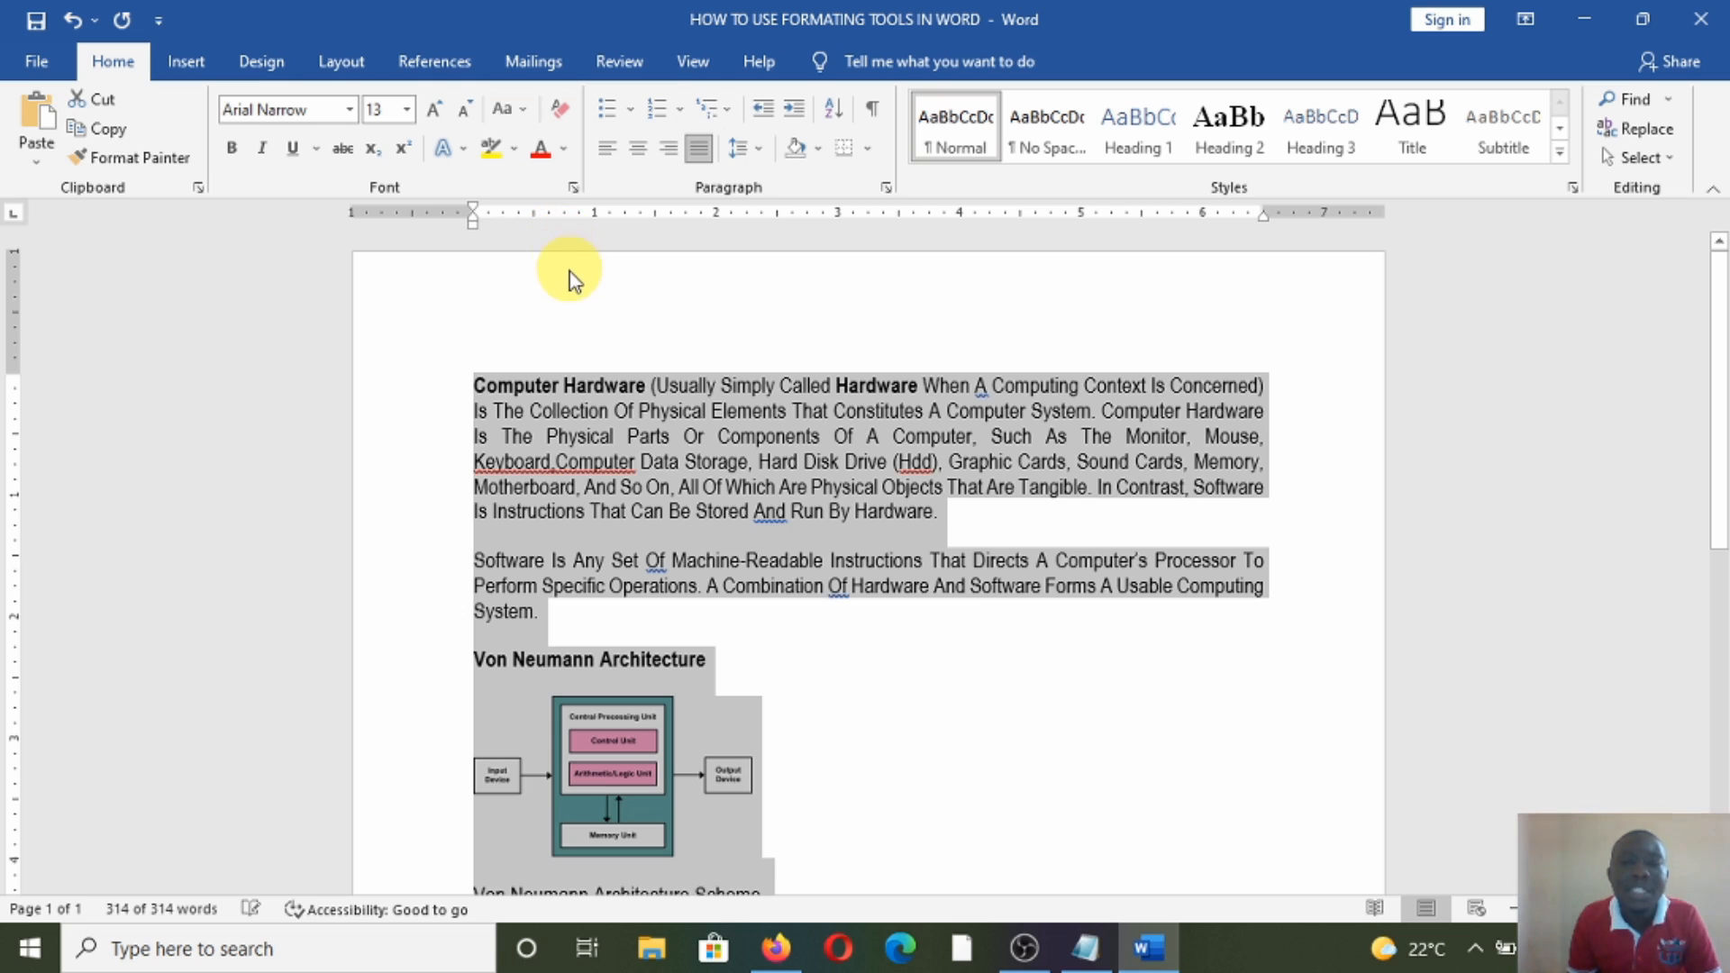
Step: Try tOGGLE cASE on the whole selected document, and settle on Sentence case for its text
click(522, 108)
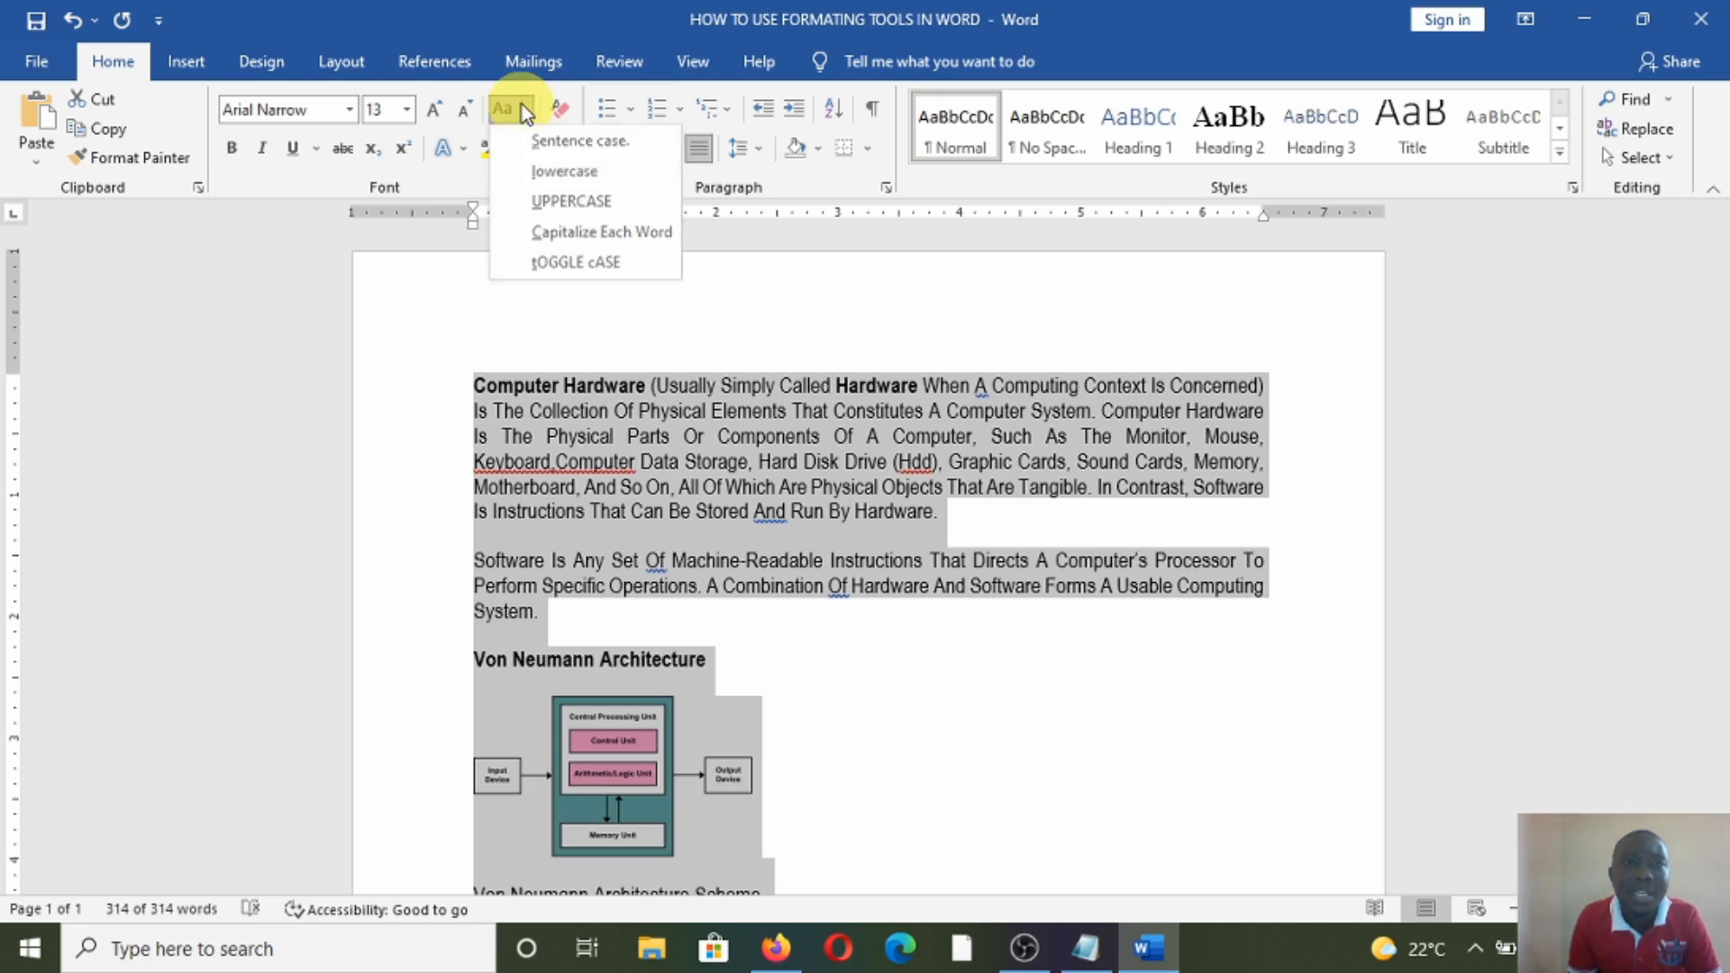
click(571, 267)
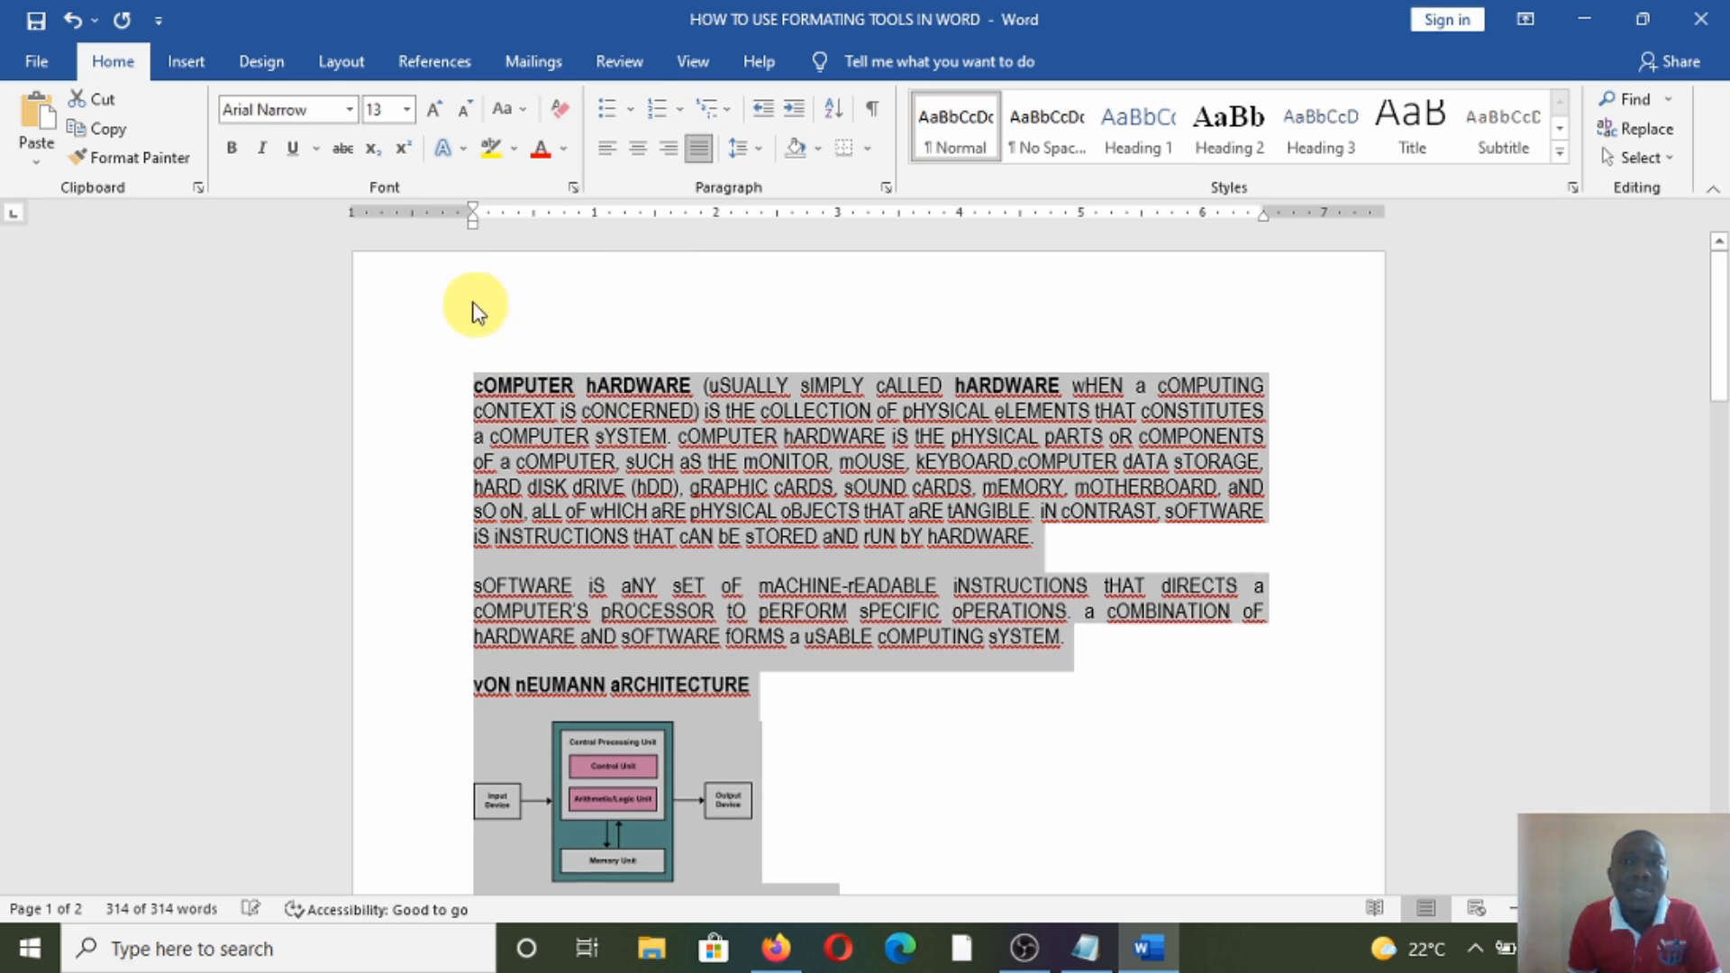
click(521, 112)
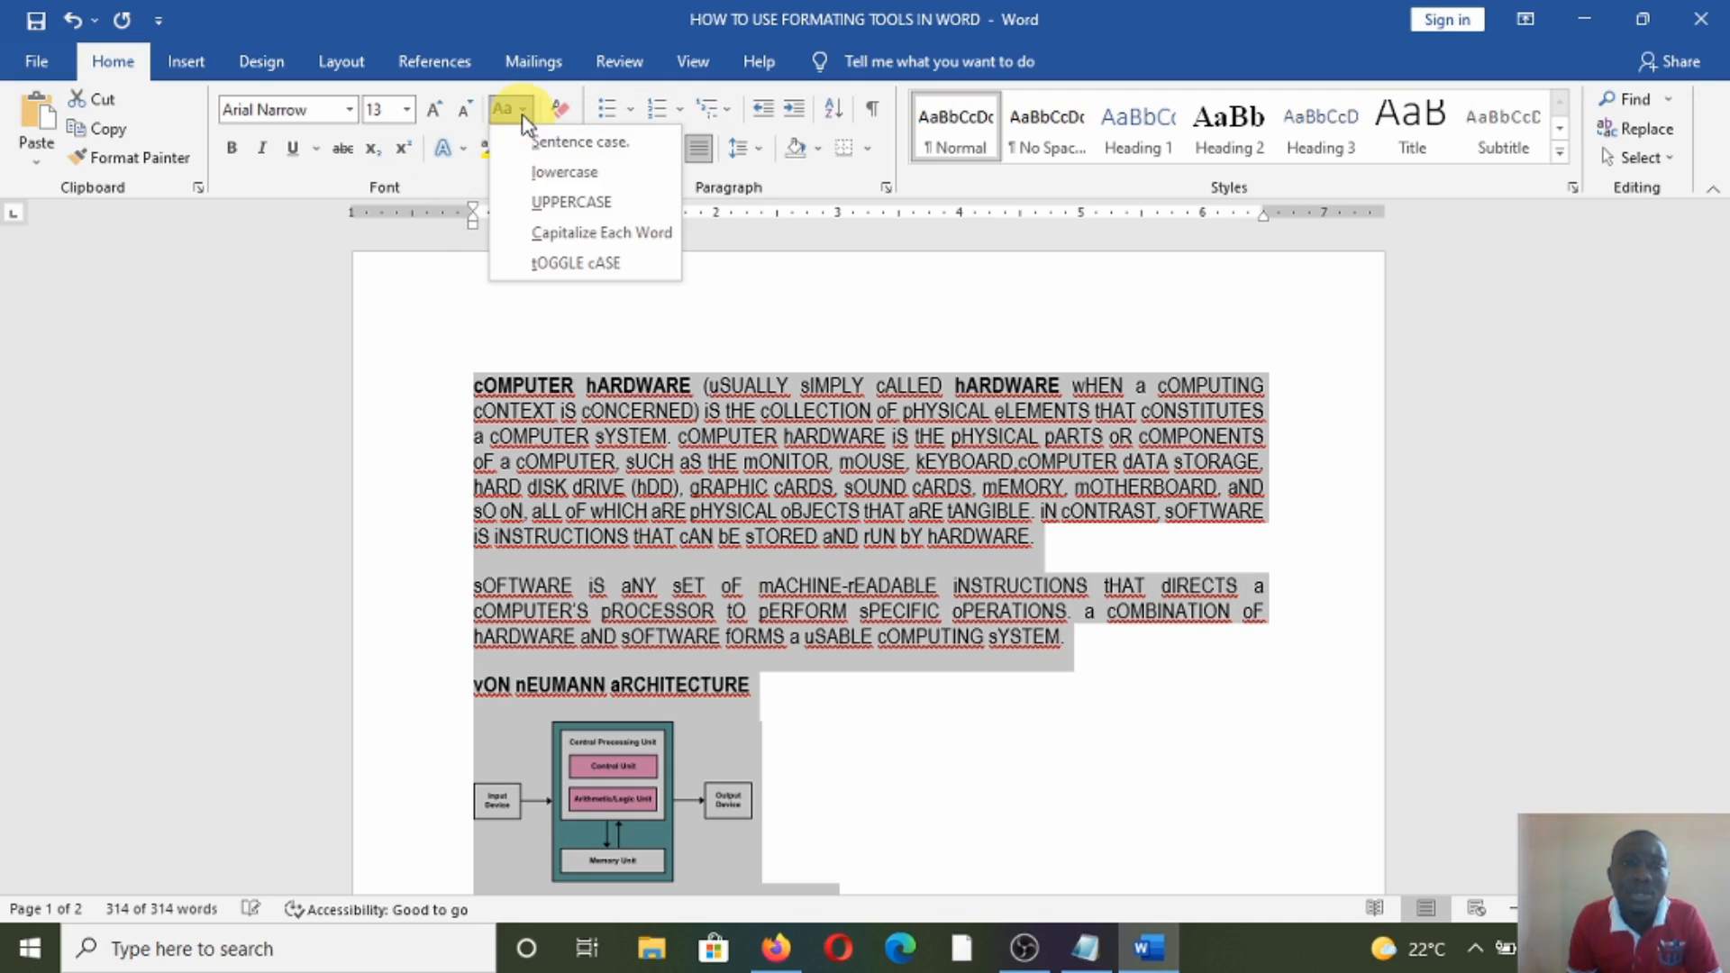
click(559, 145)
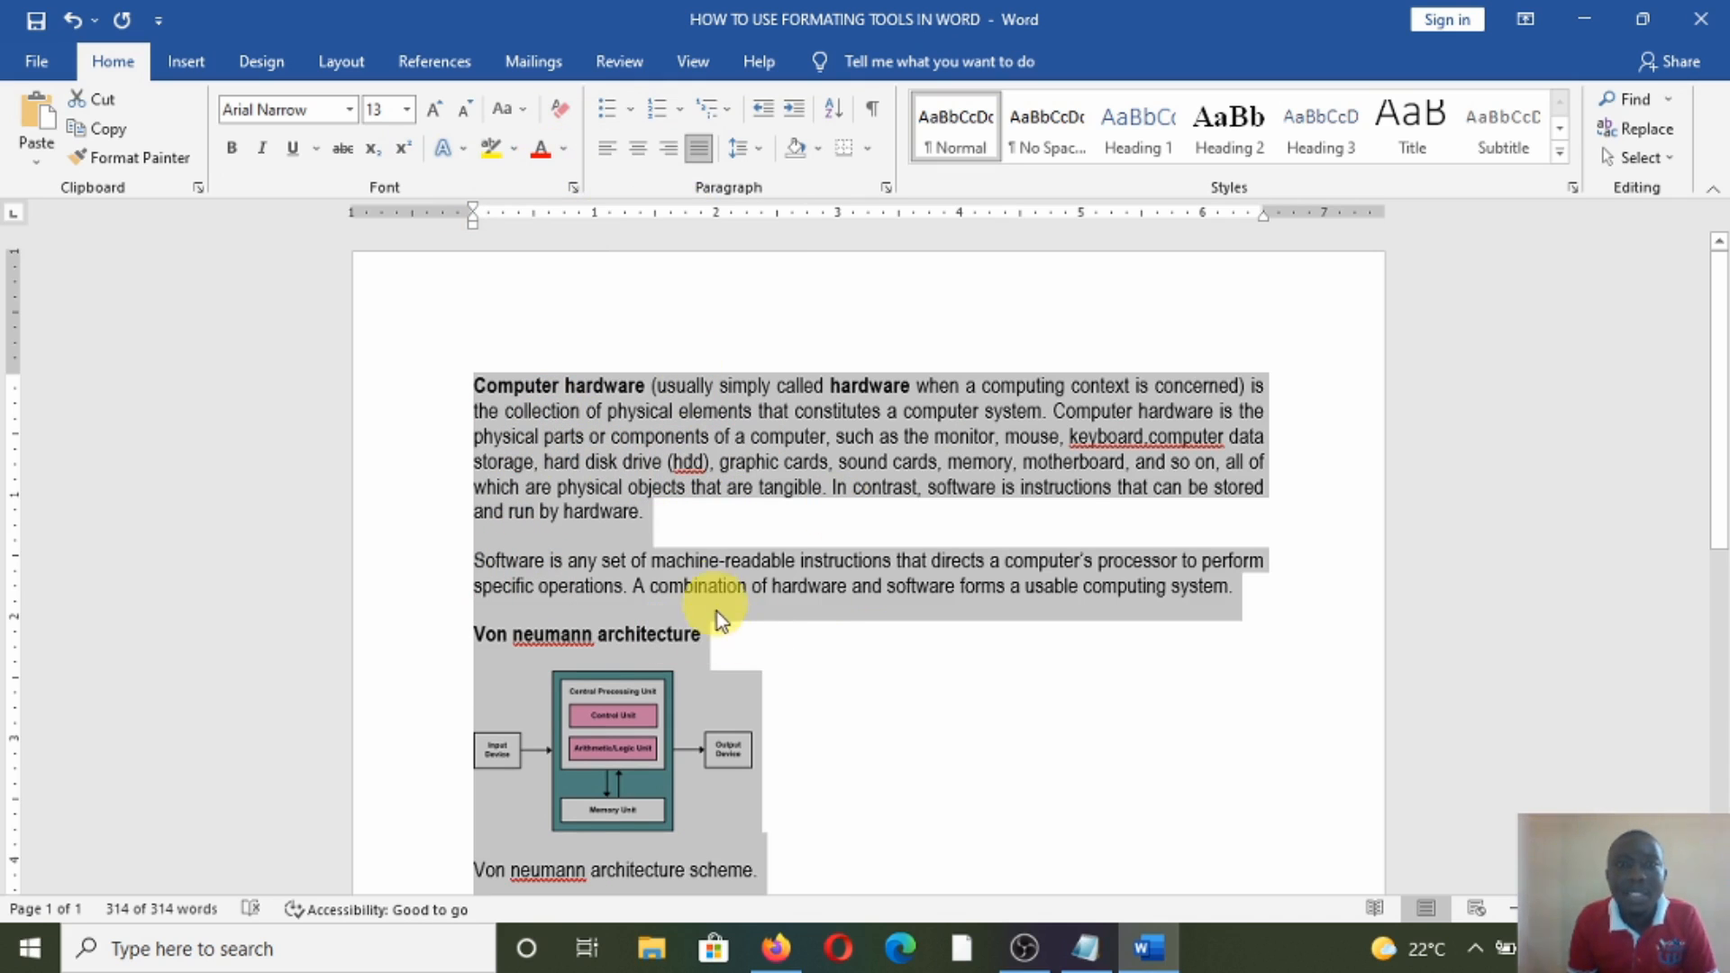
Step: Set the line spacing of the whole selected document to 1.5 and deselect the text
click(760, 151)
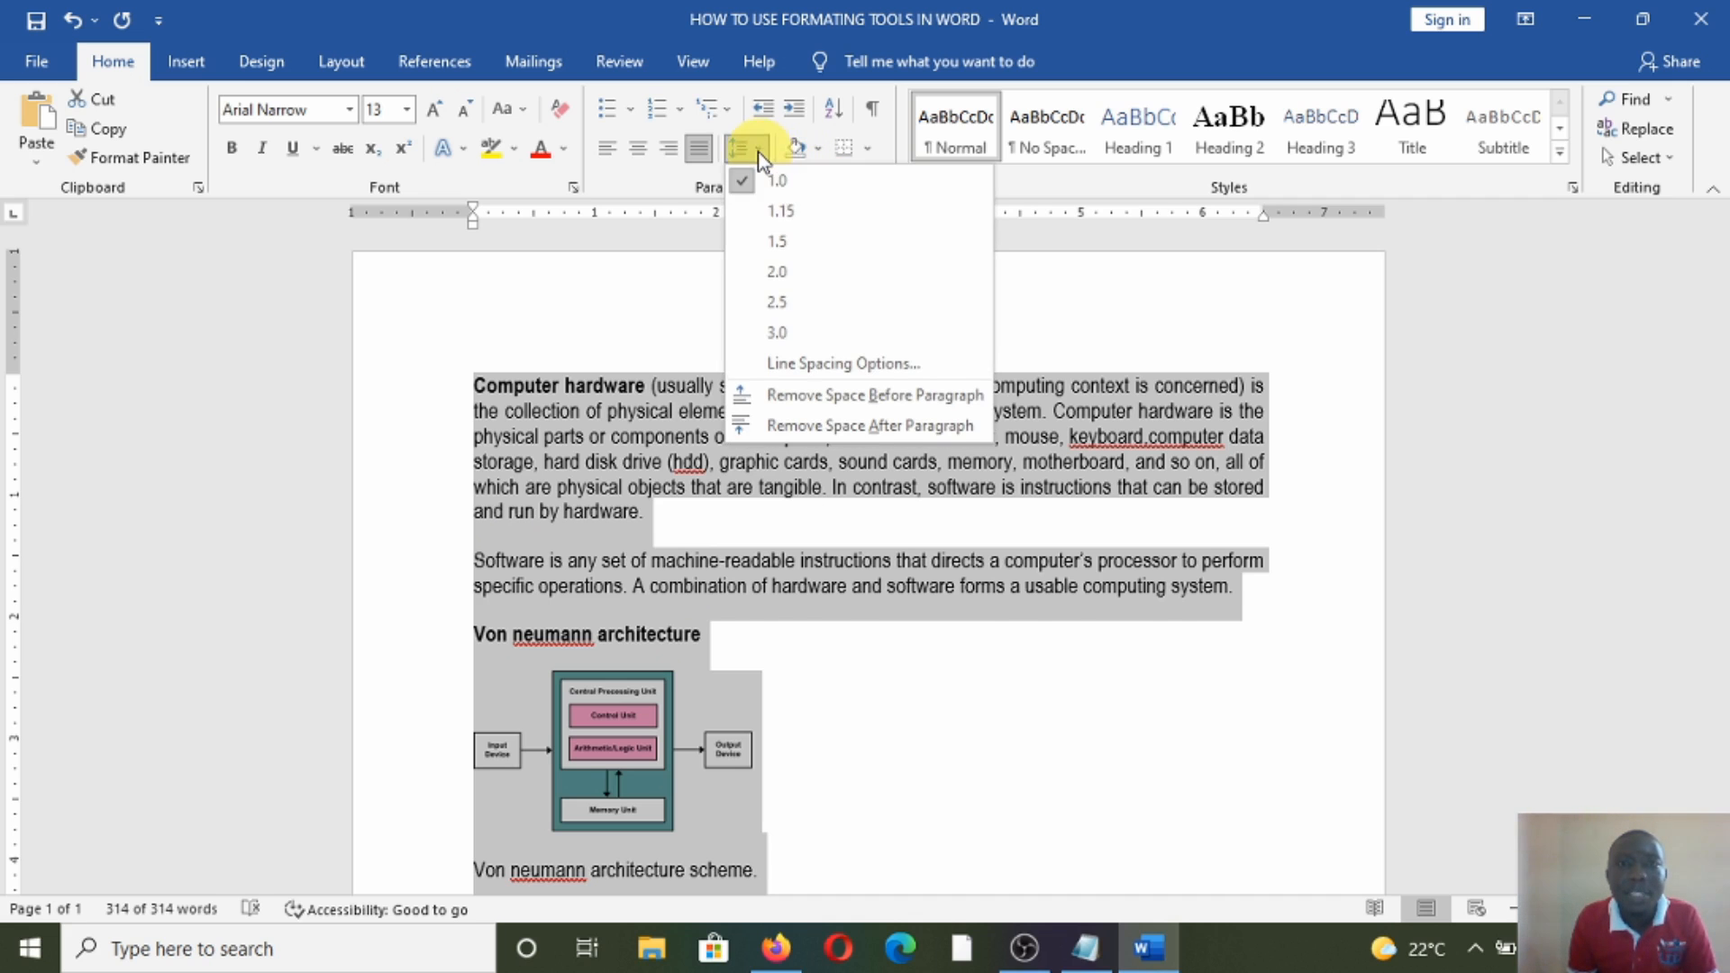
click(777, 245)
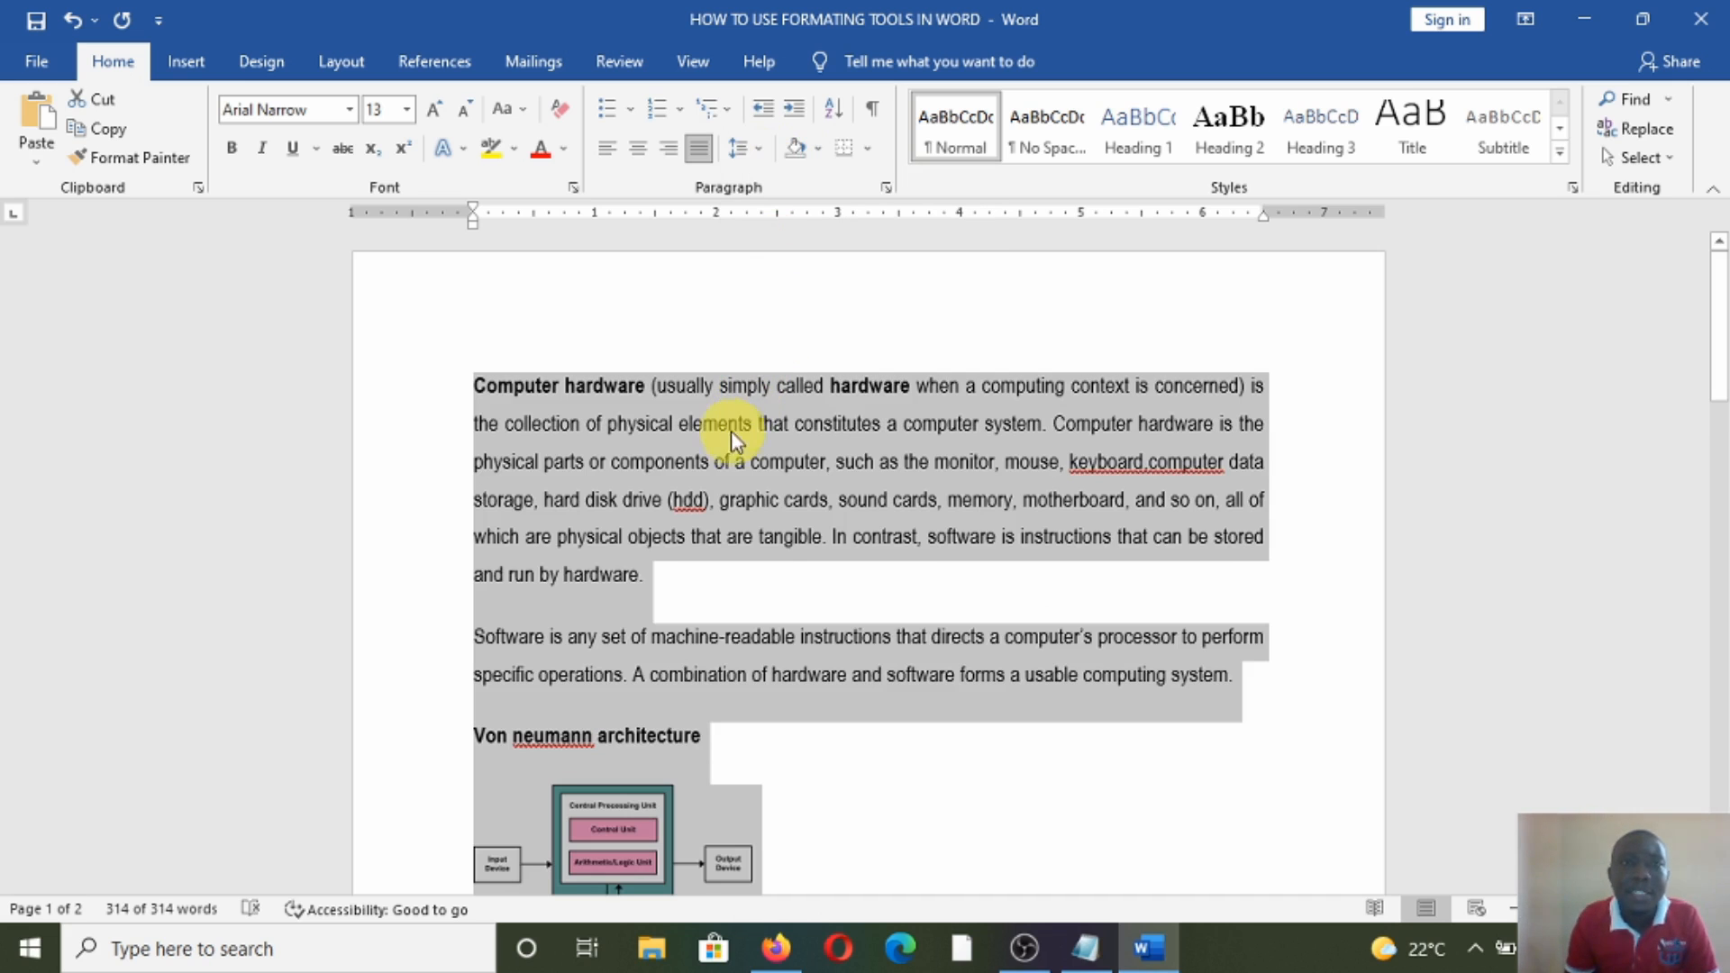
click(616, 426)
scroll(672, 510, down, 3)
scroll(667, 512, up, 3)
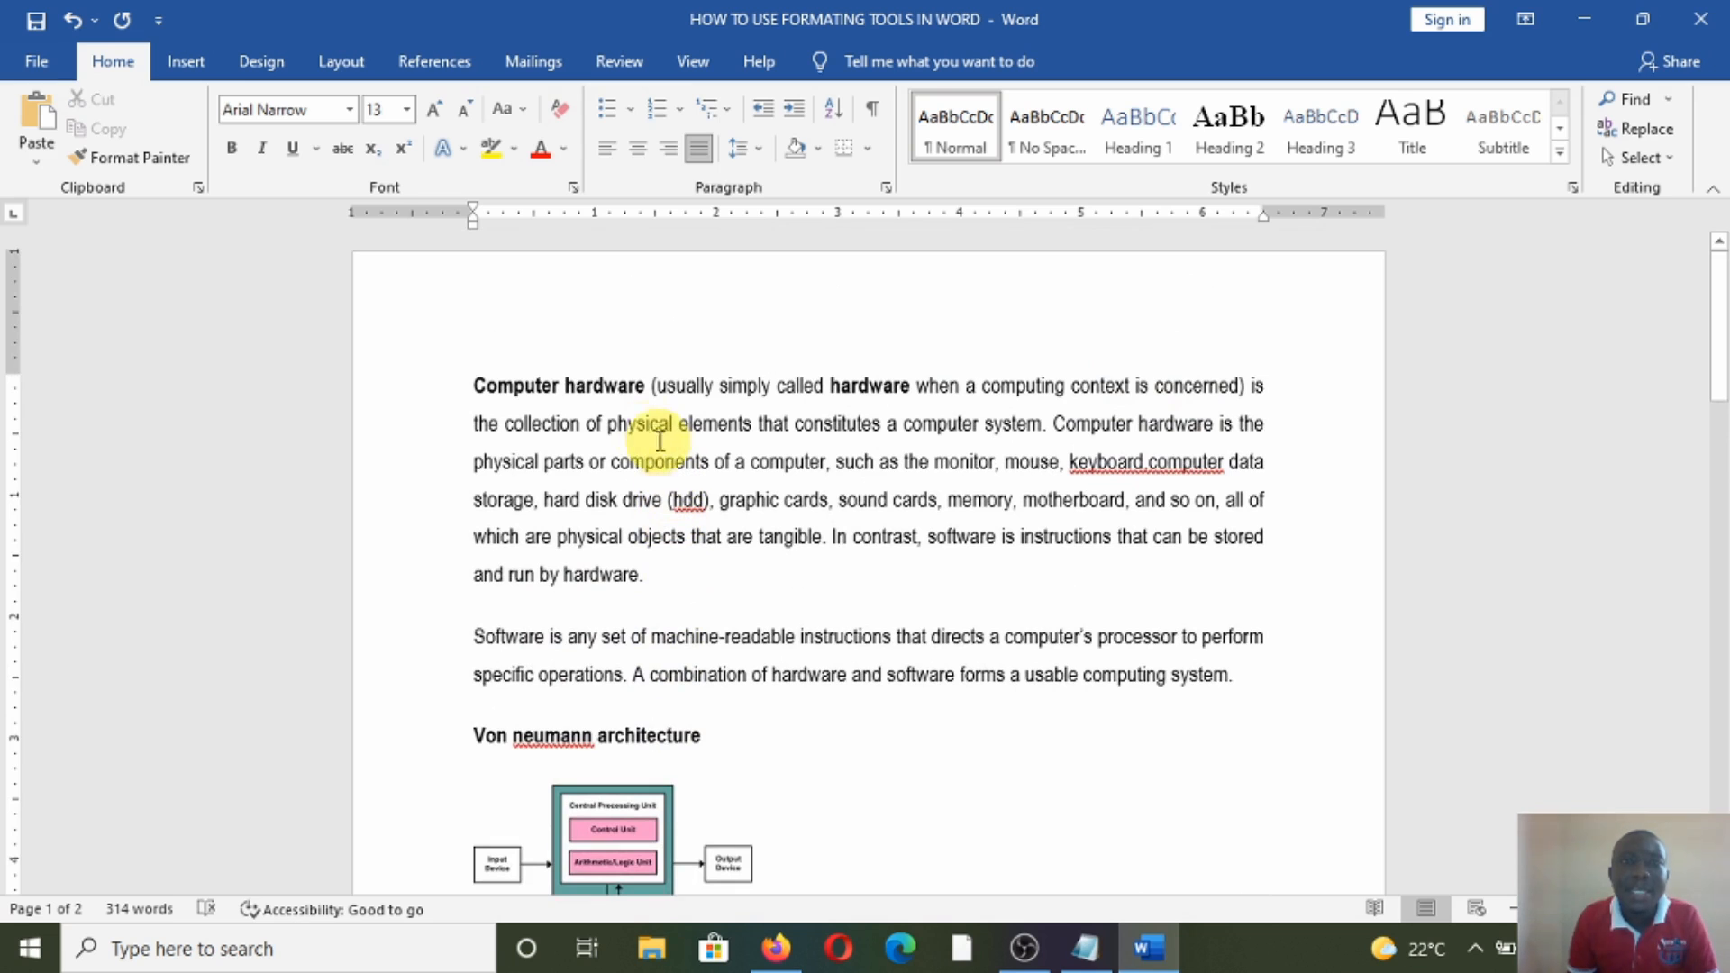
Step: Break the opening words "Computer hardware" onto their own line as a title and centre that line
click(645, 387)
key(Return)
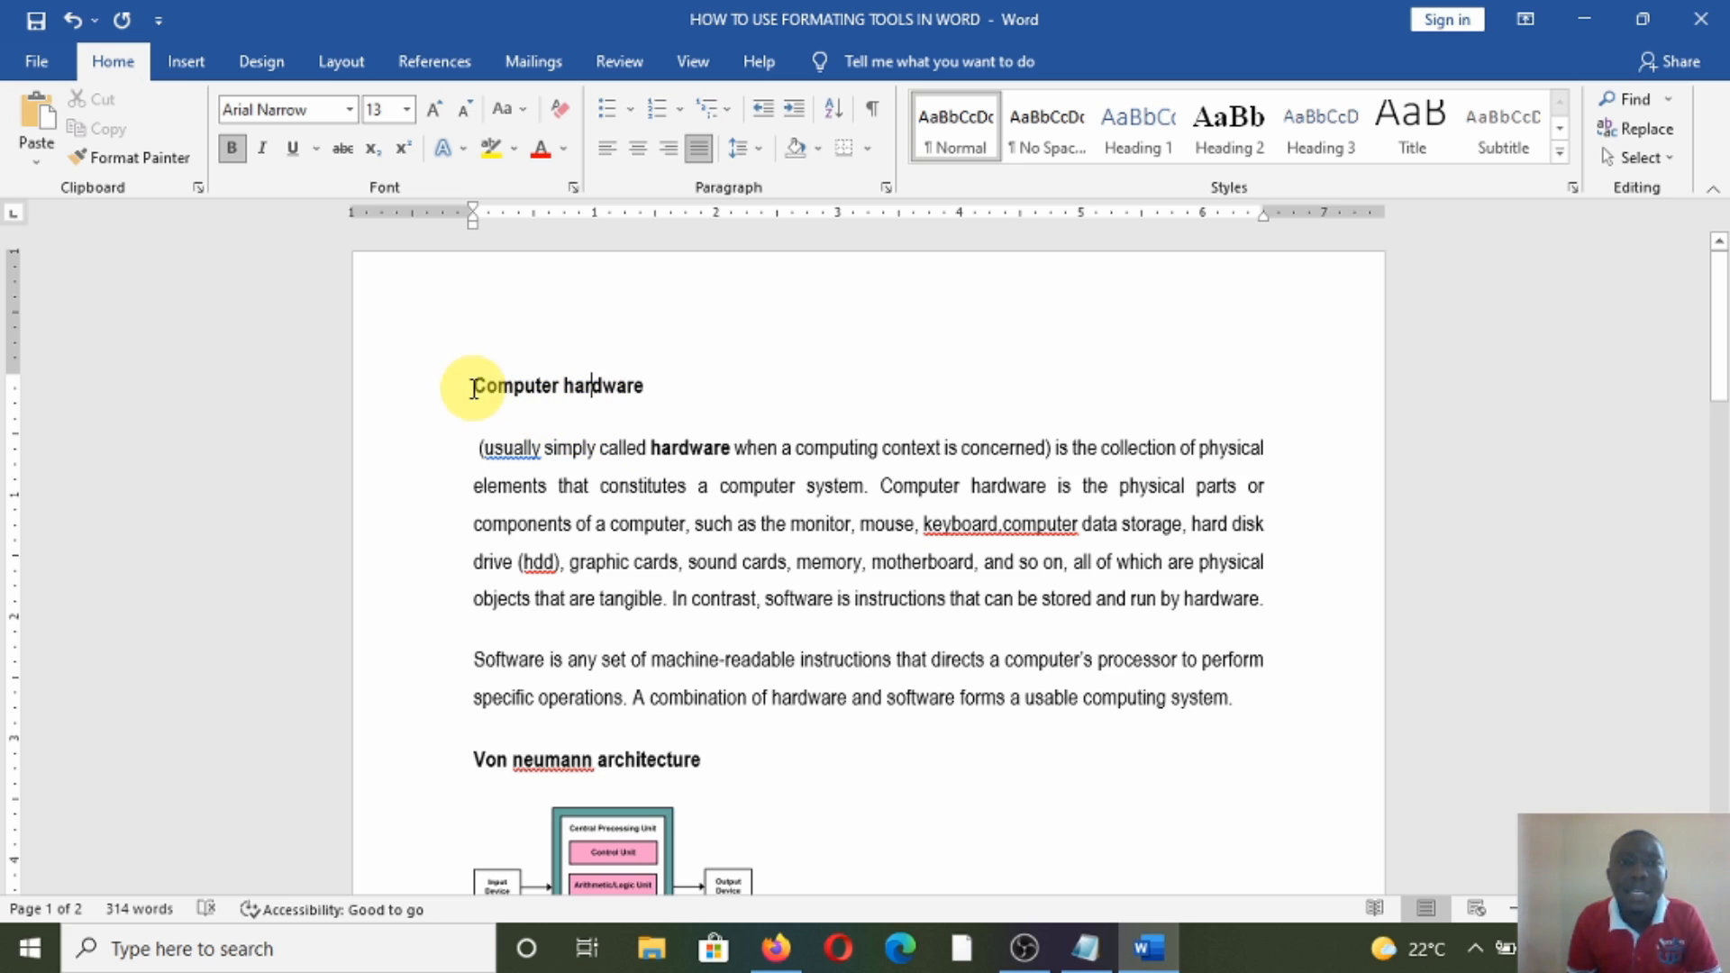
drag(473, 388, 640, 382)
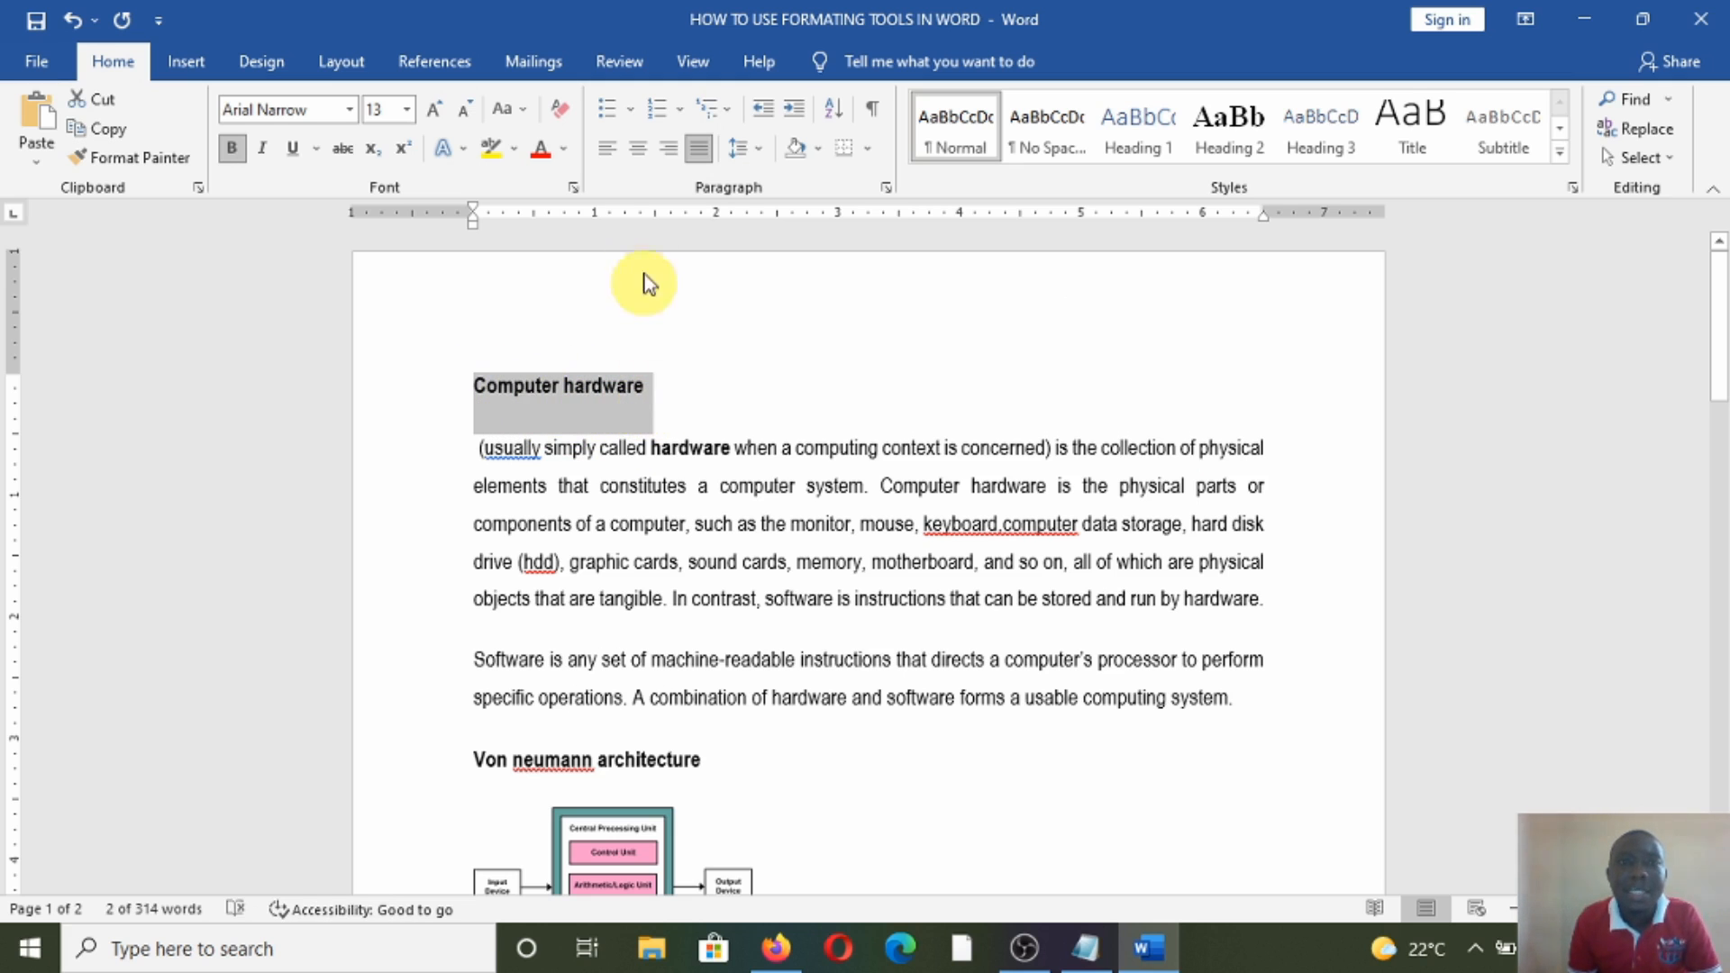
click(640, 151)
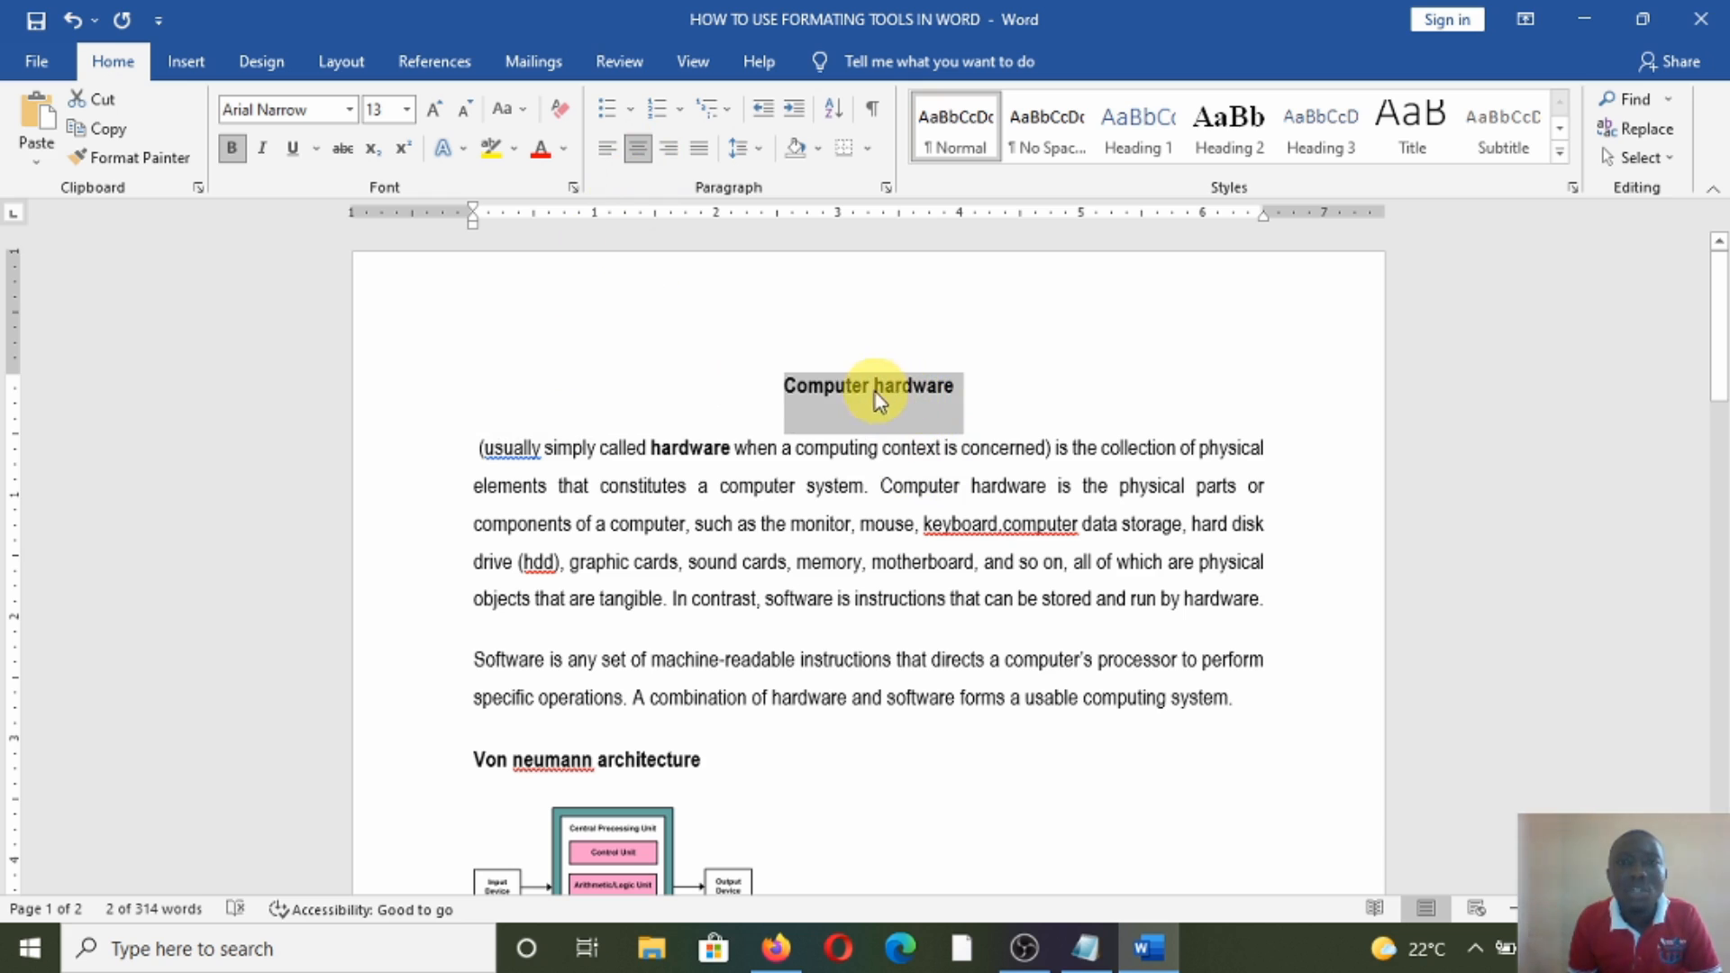
Step: Change the "Computer hardware" title to UPPERCASE and colour its text with the standard red
click(522, 110)
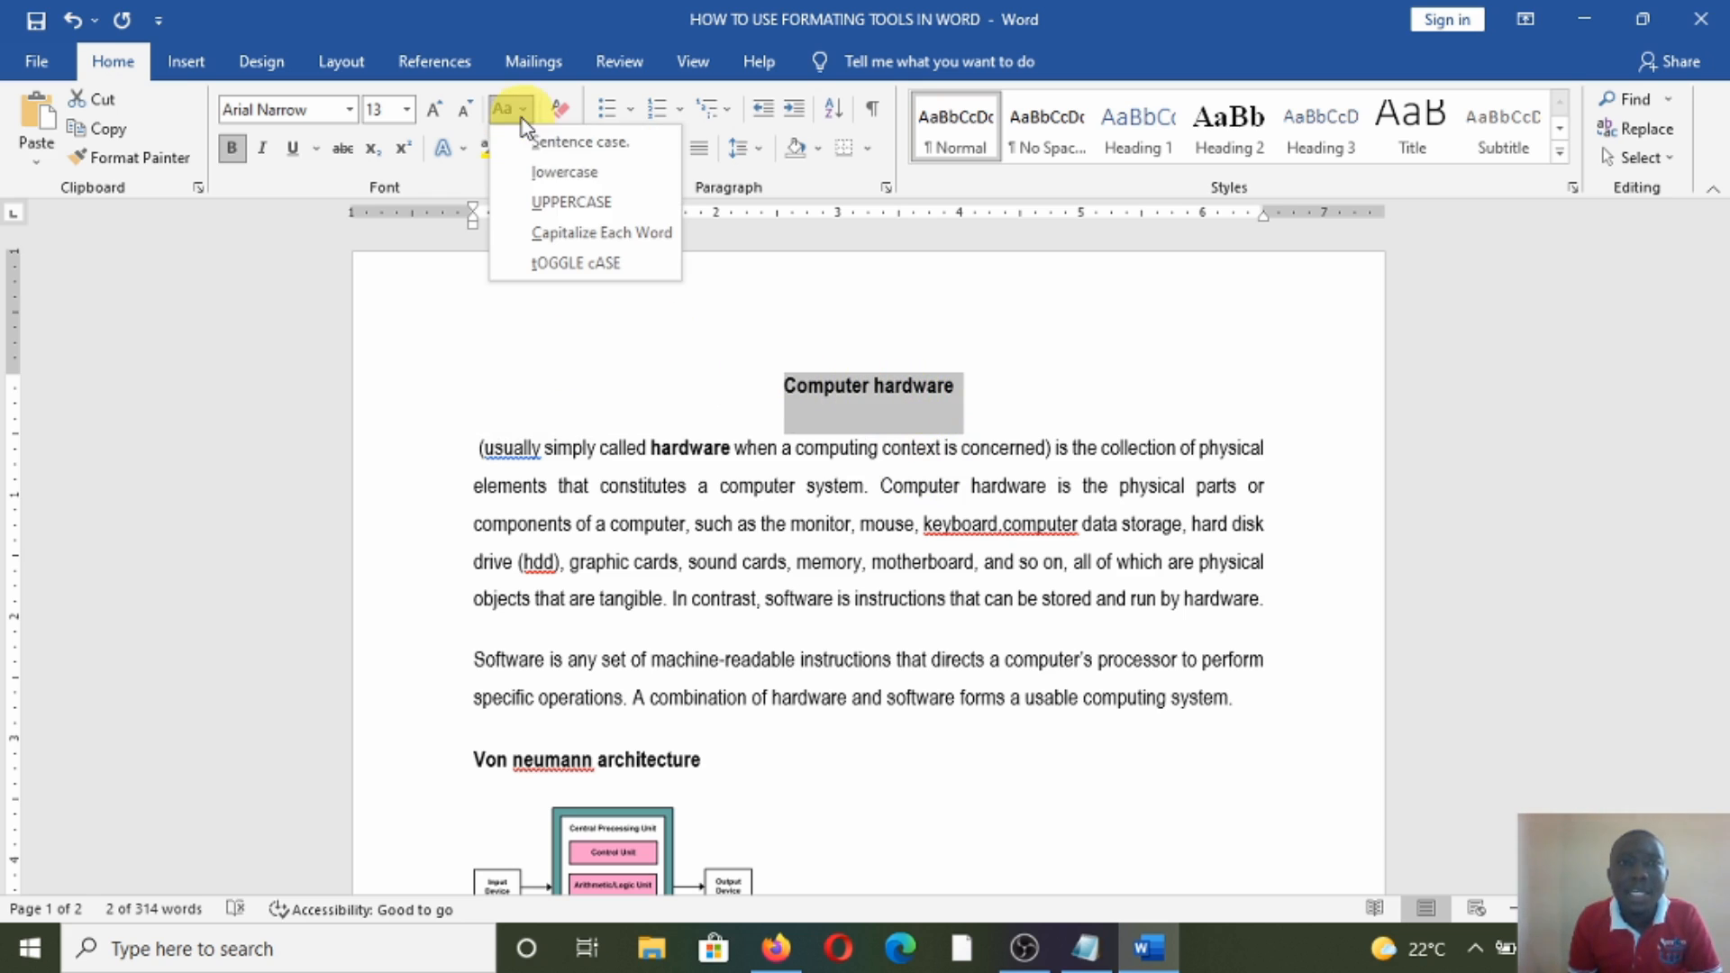
click(546, 203)
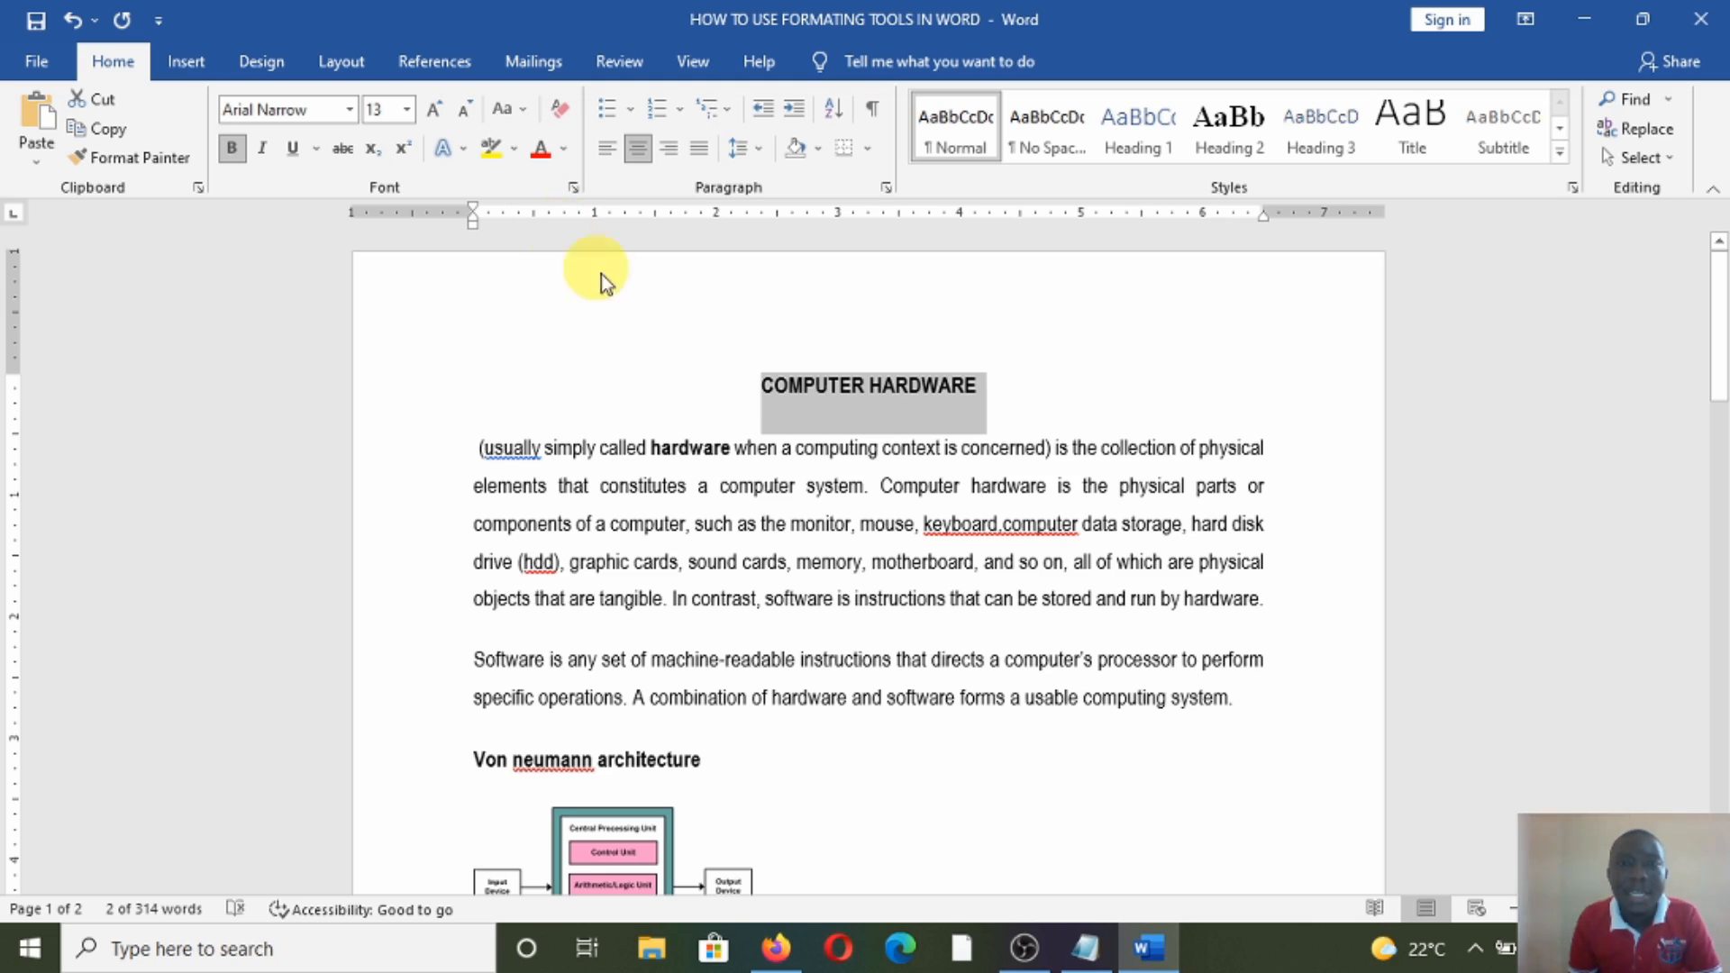
click(563, 150)
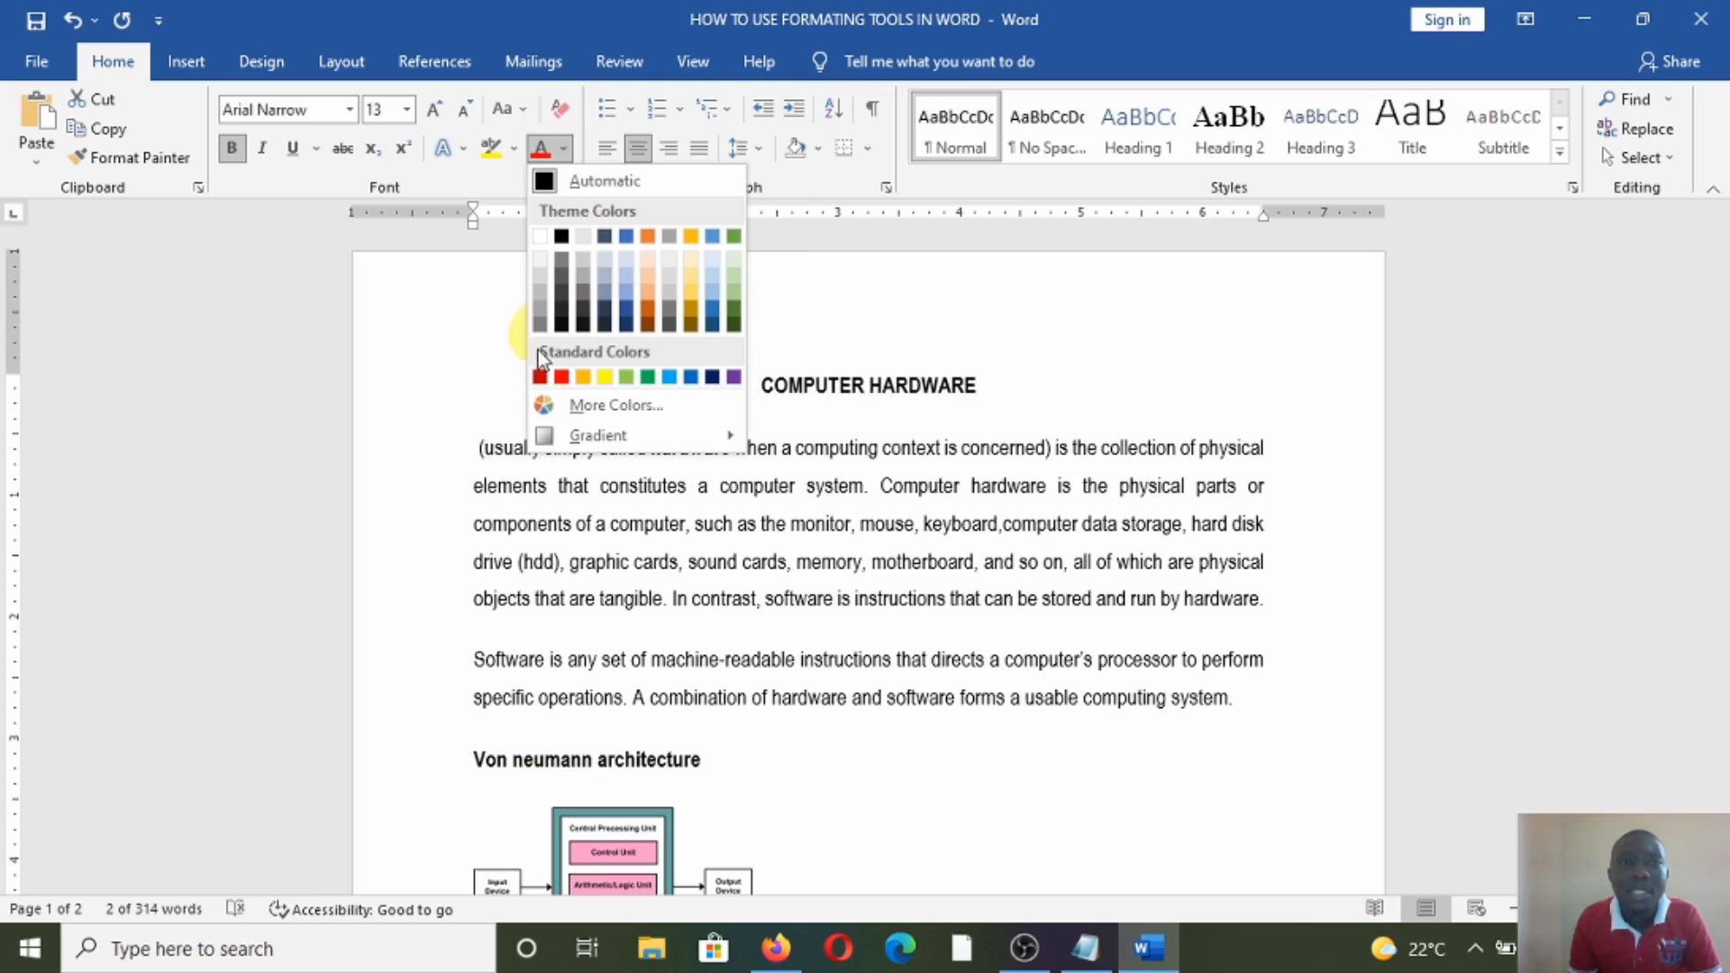
click(561, 377)
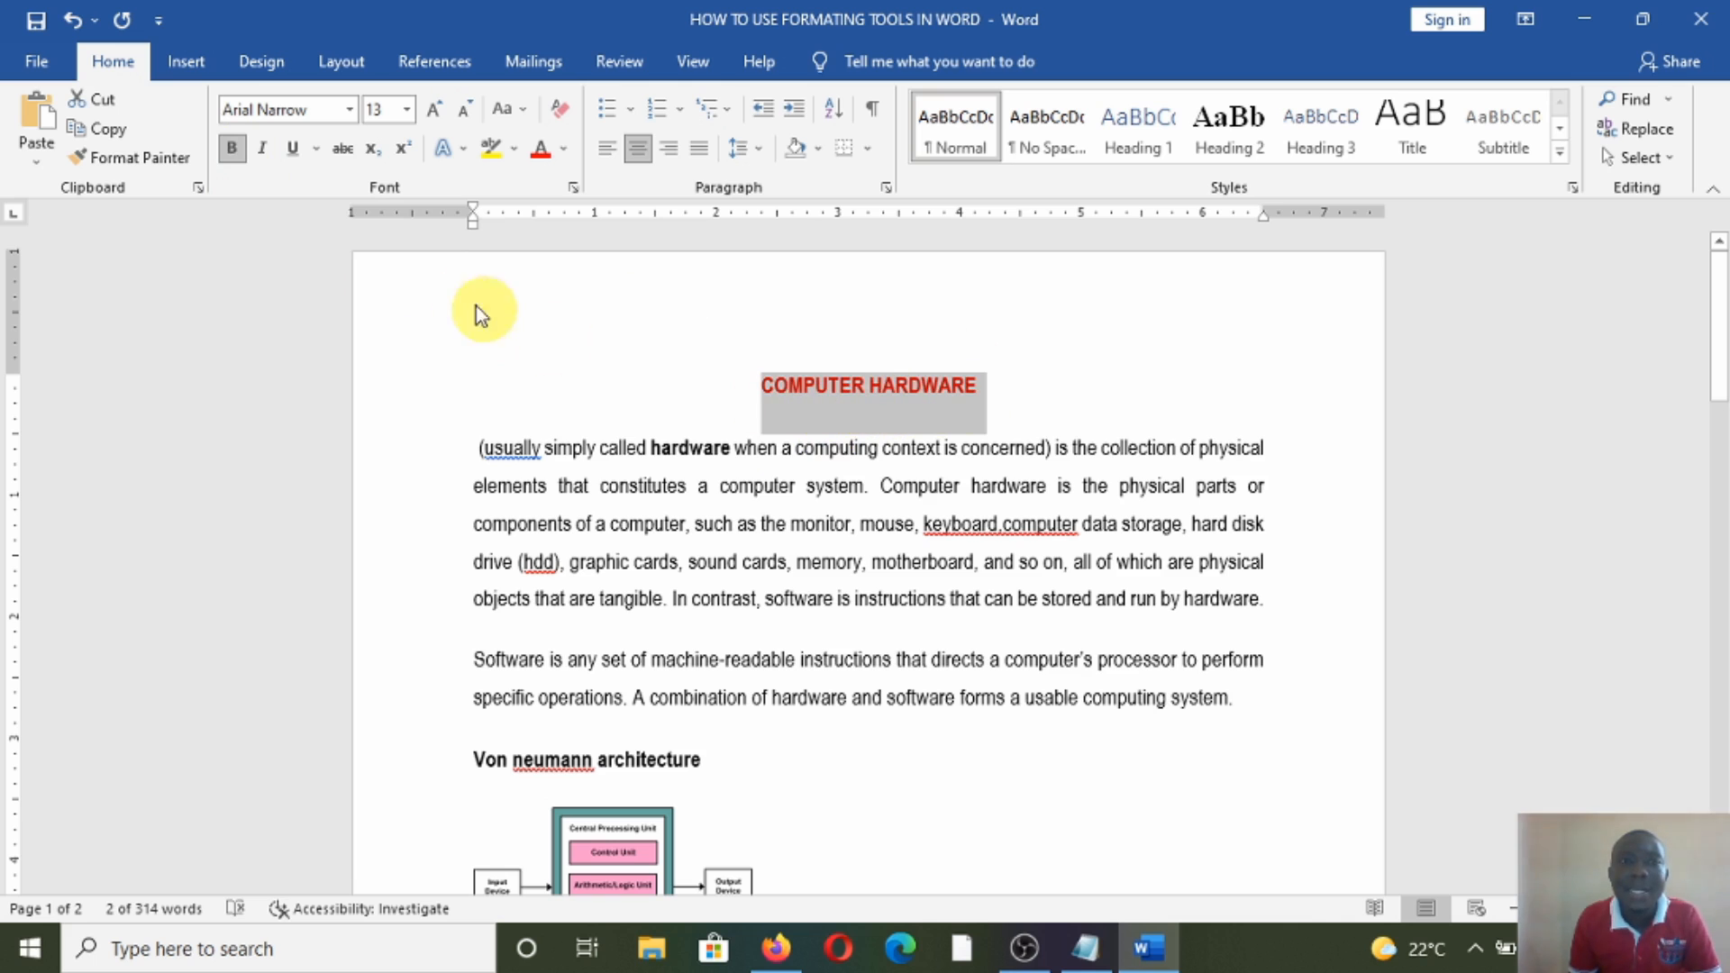
Step: Underline the selected title, choosing the double underline style
click(289, 148)
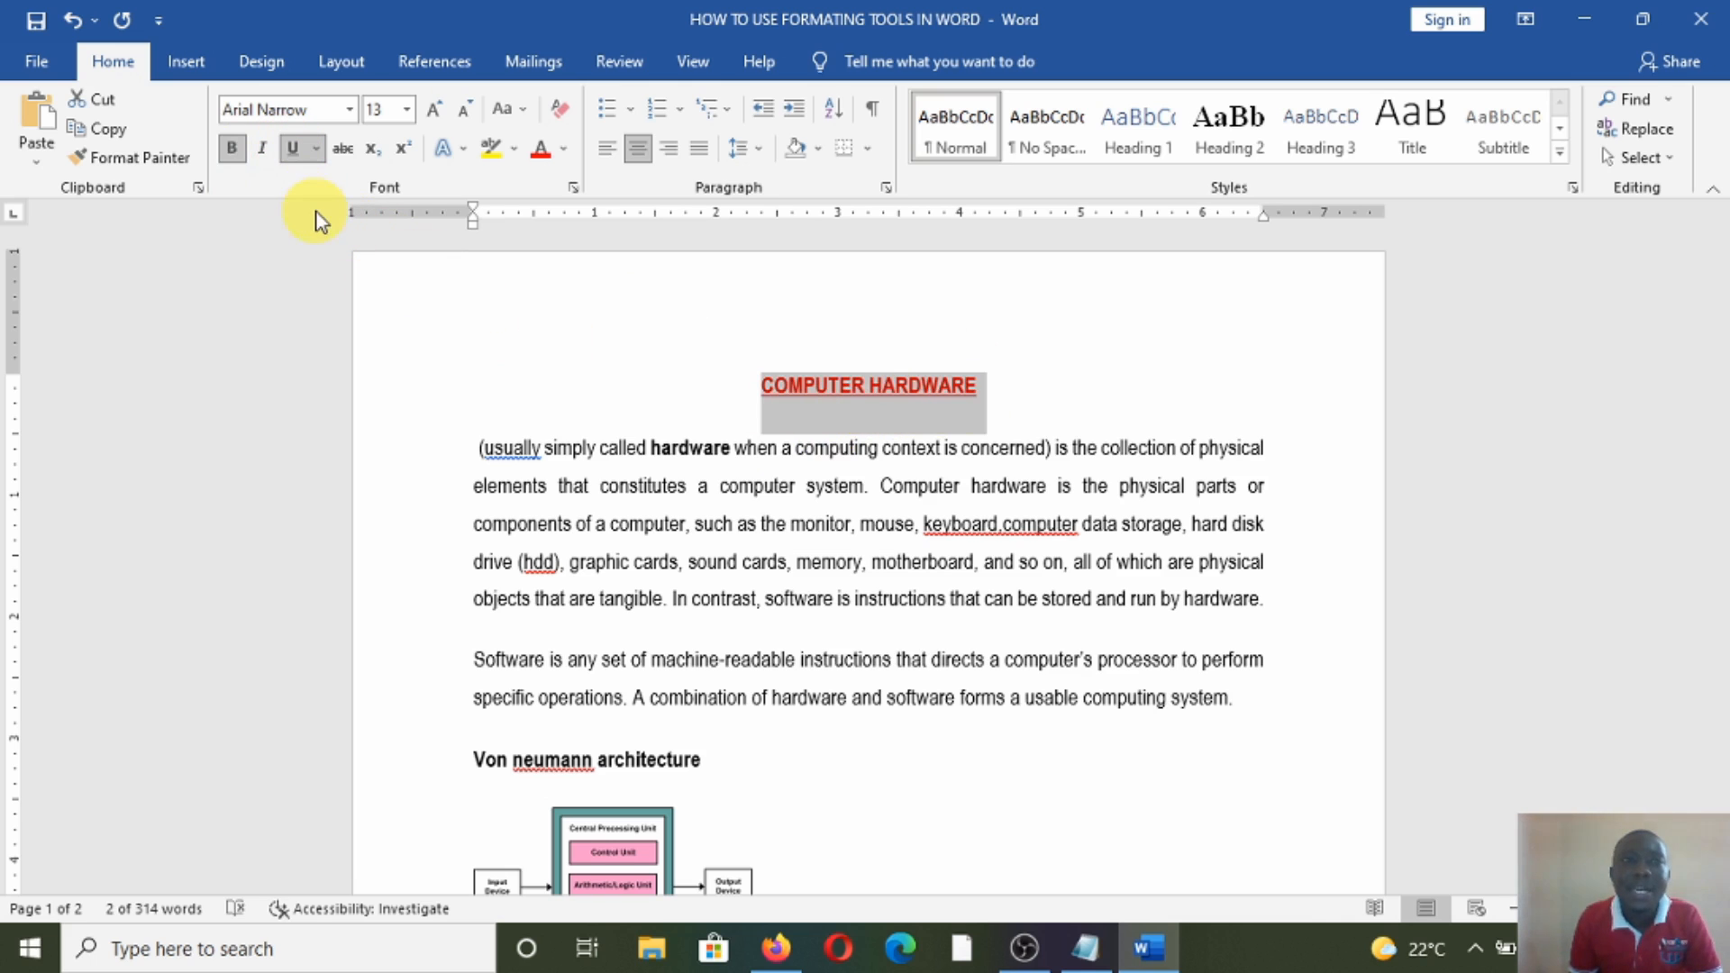
click(322, 151)
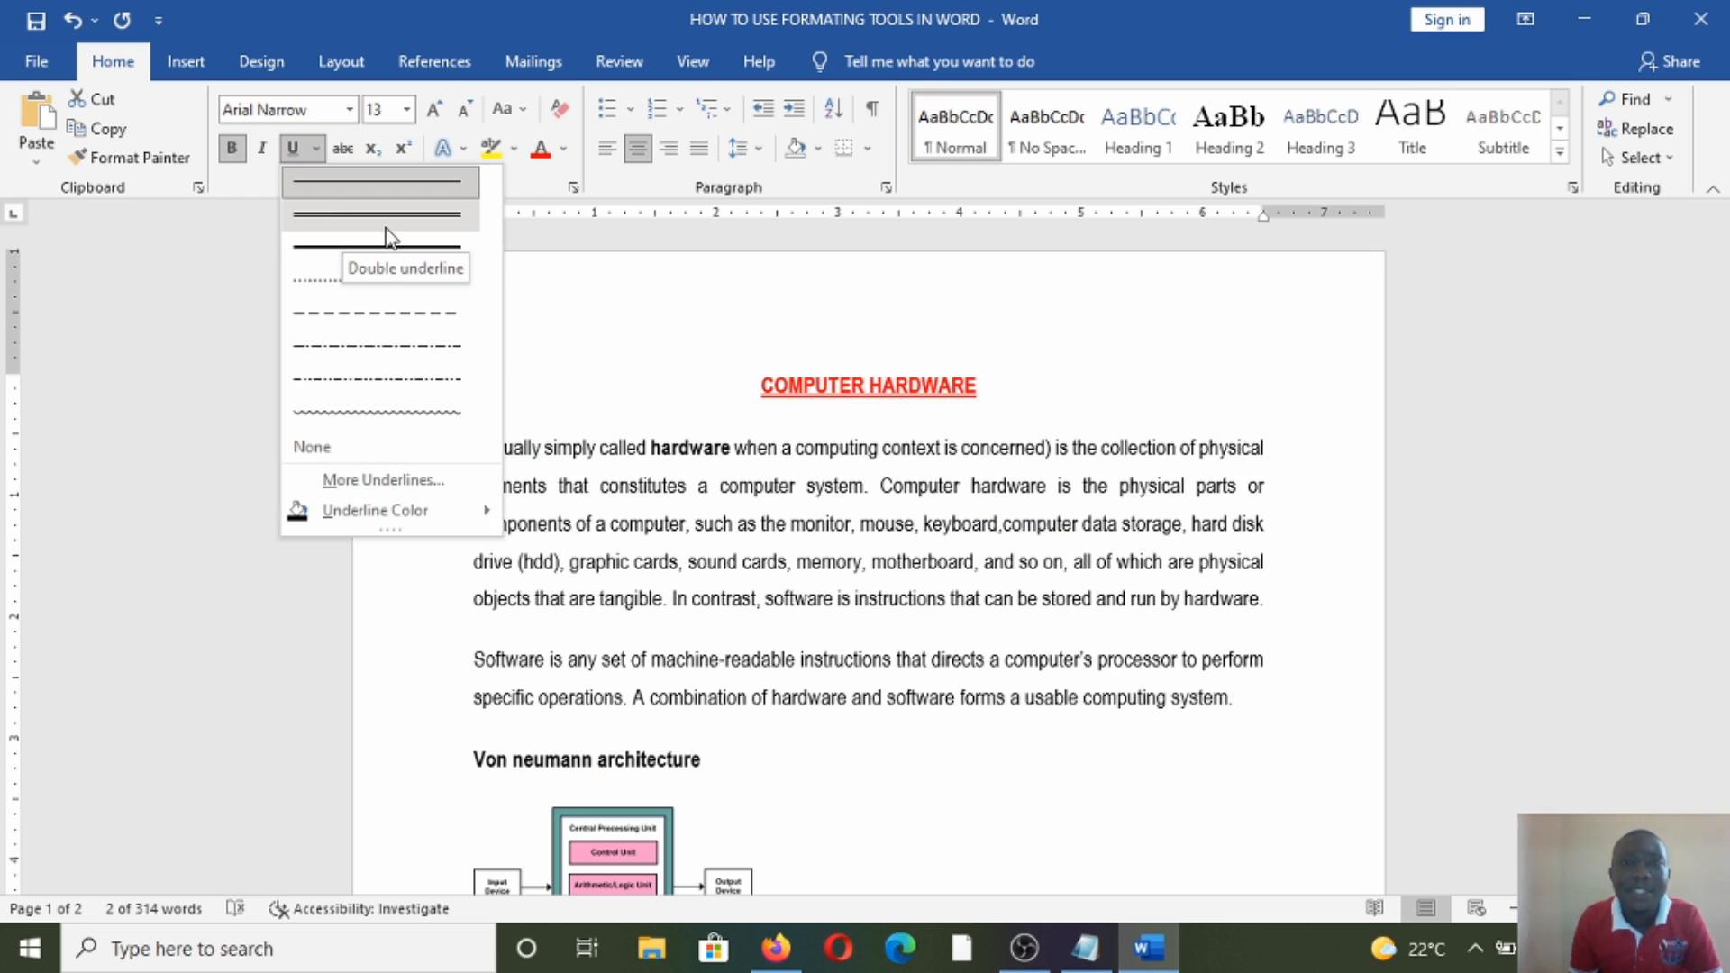
click(355, 218)
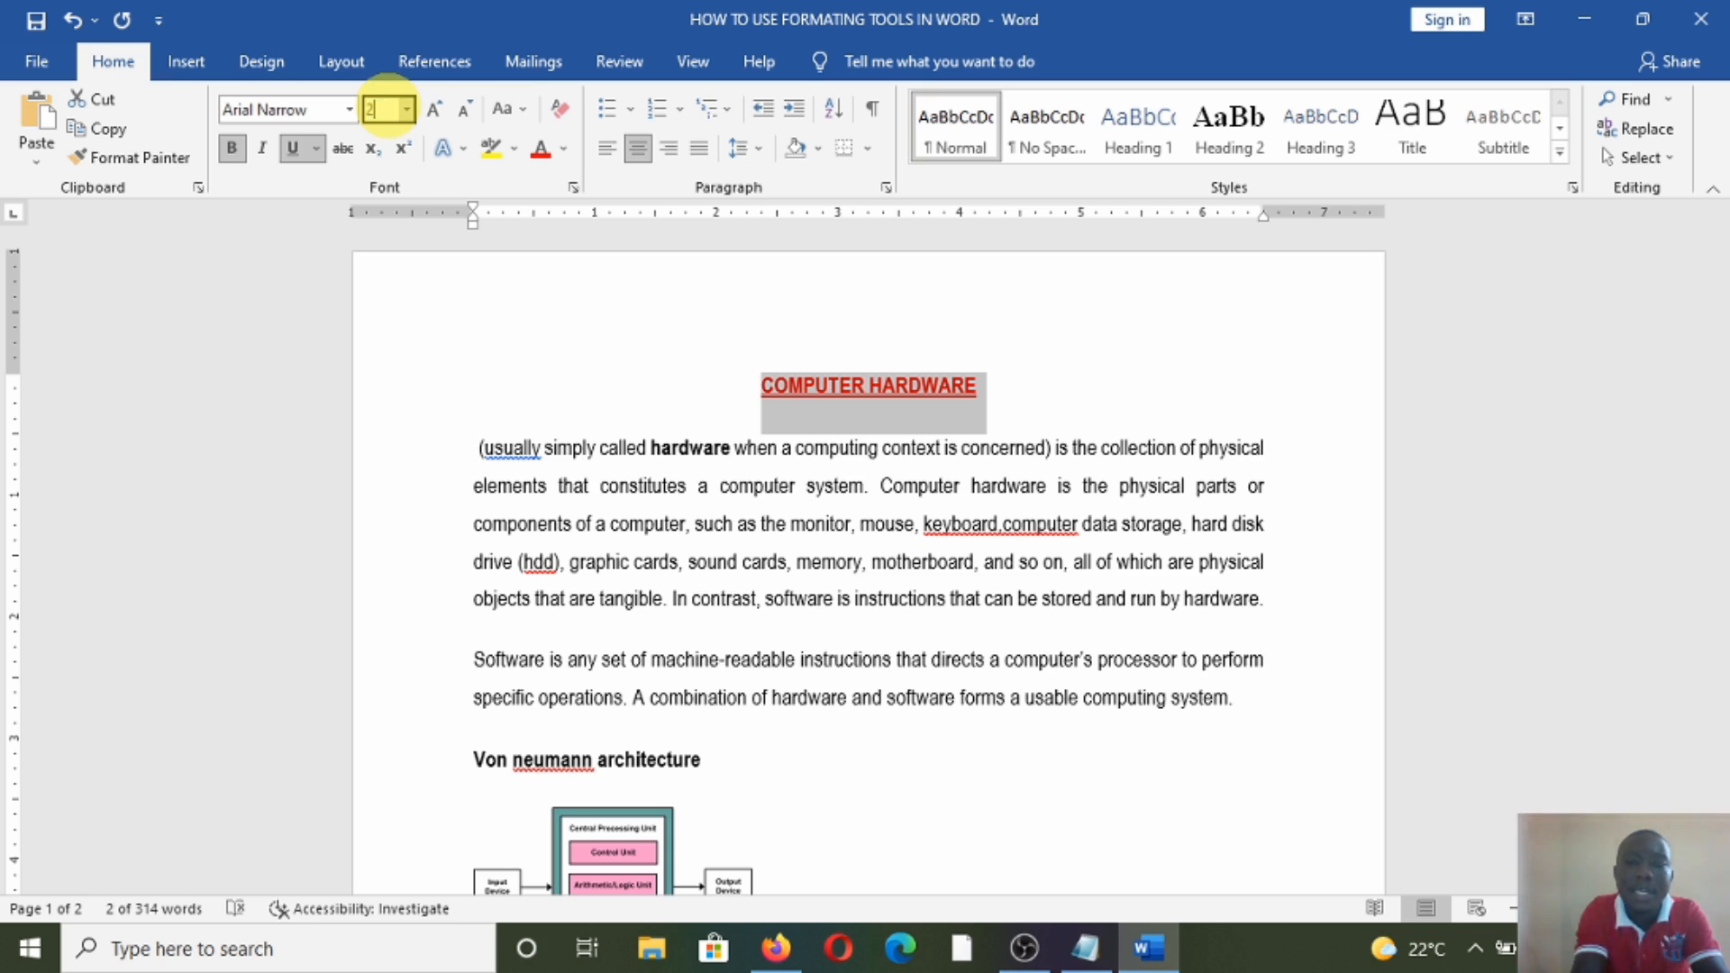
Step: Set the title's font size to 20 and its font to Gabriola
key(Return)
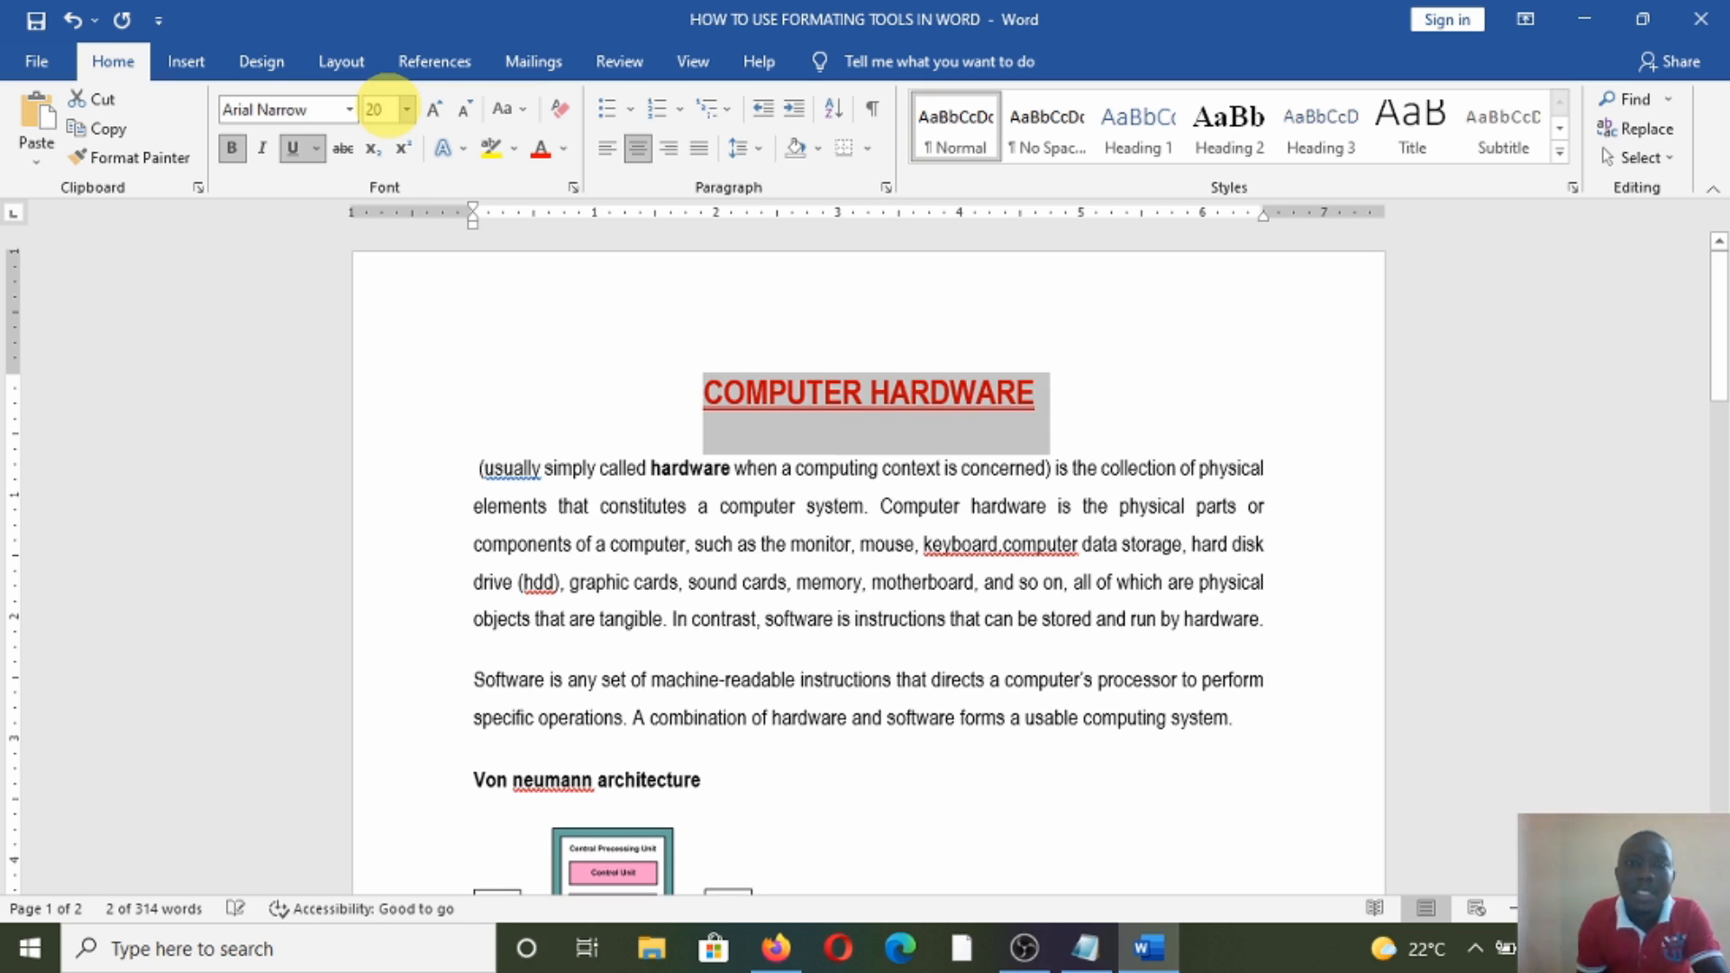
click(318, 111)
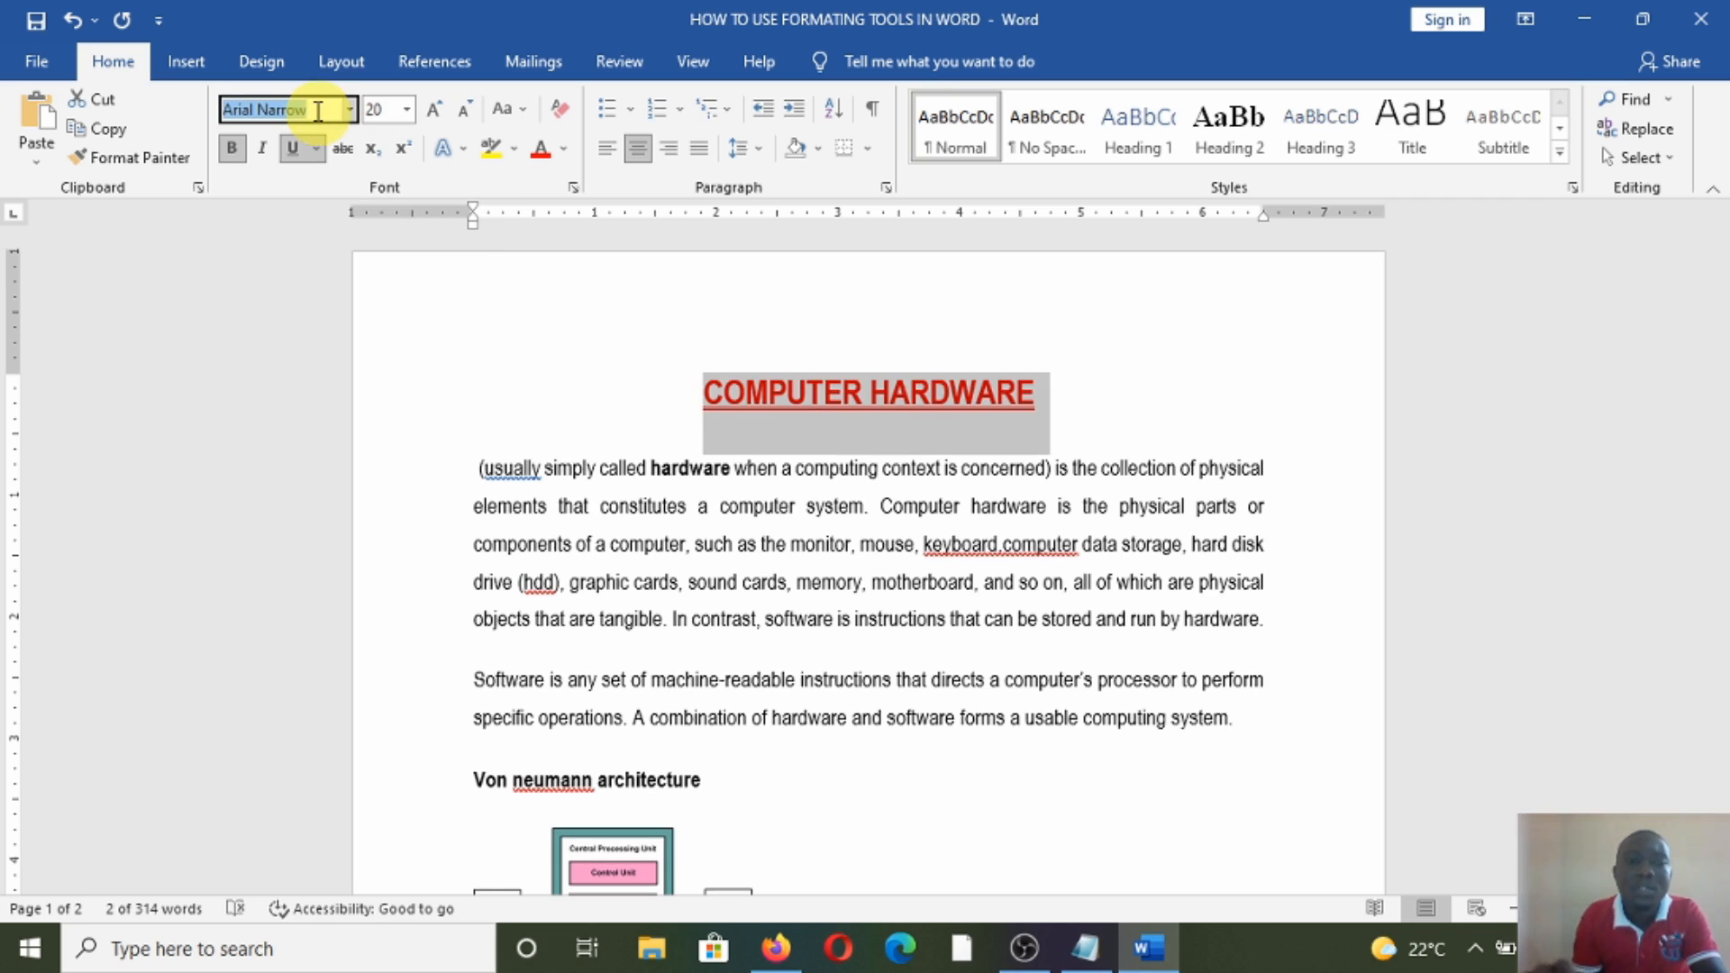
text(Gabriola)
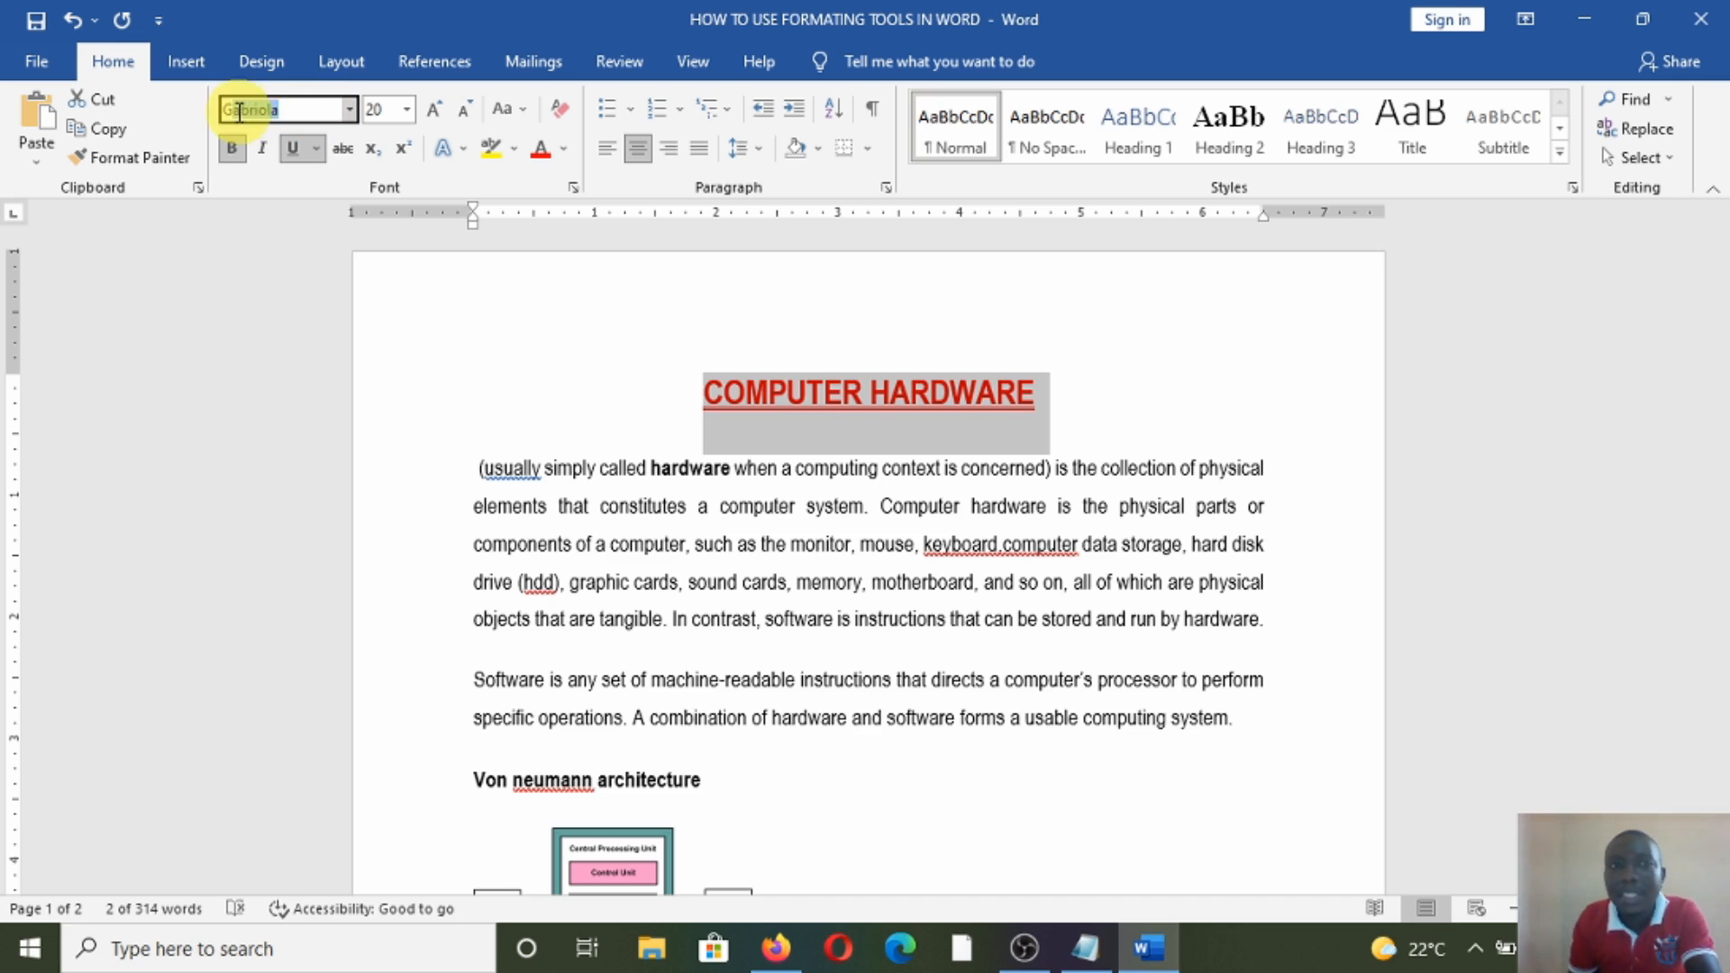
key(Return)
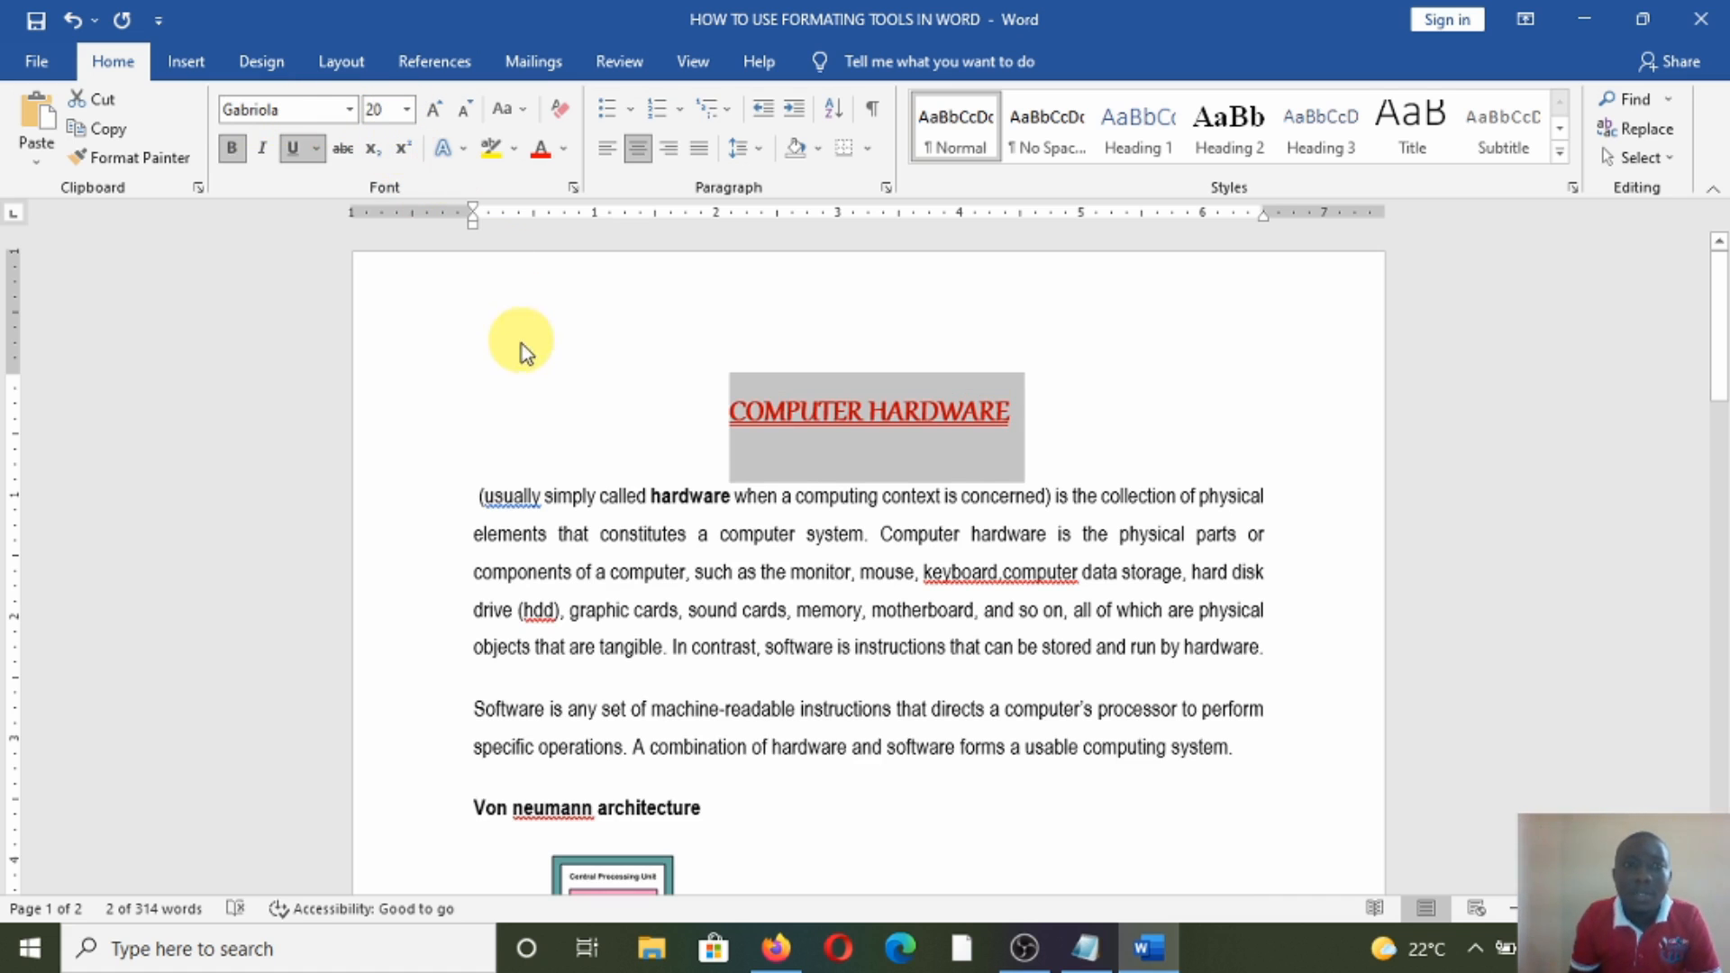
Step: Look over the formatted title and the paragraphs beneath it
scroll(522, 360, down, 3)
scroll(541, 374, up, 3)
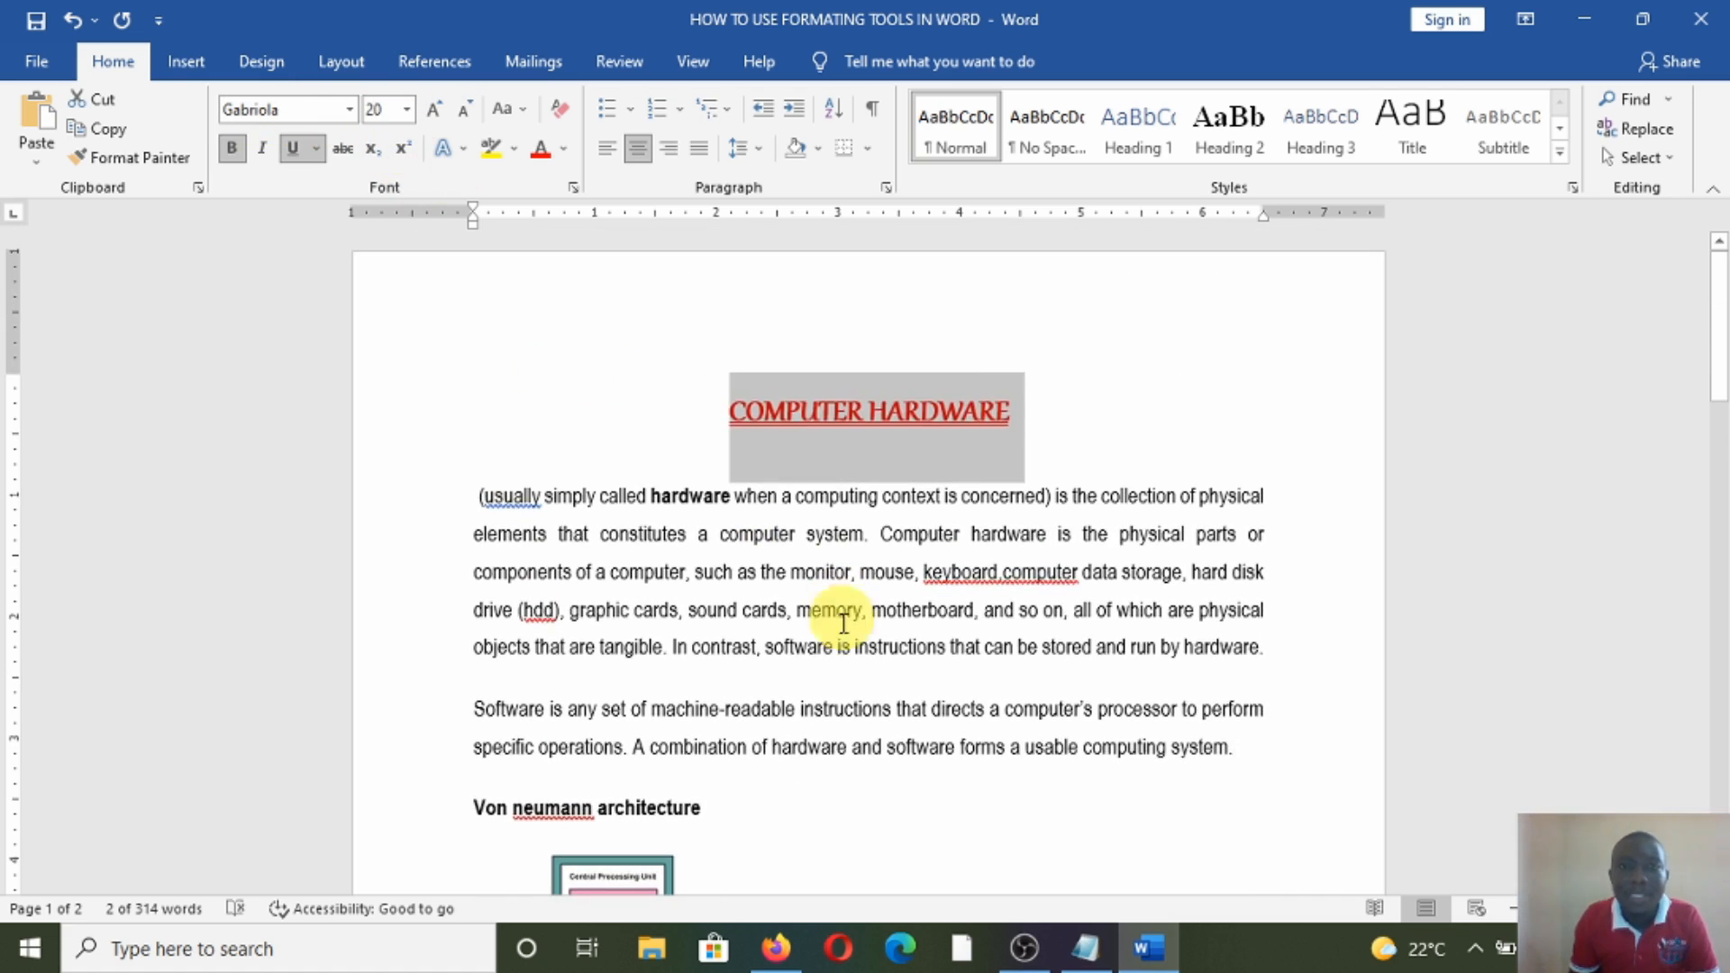
click(838, 647)
scroll(802, 607, down, 2)
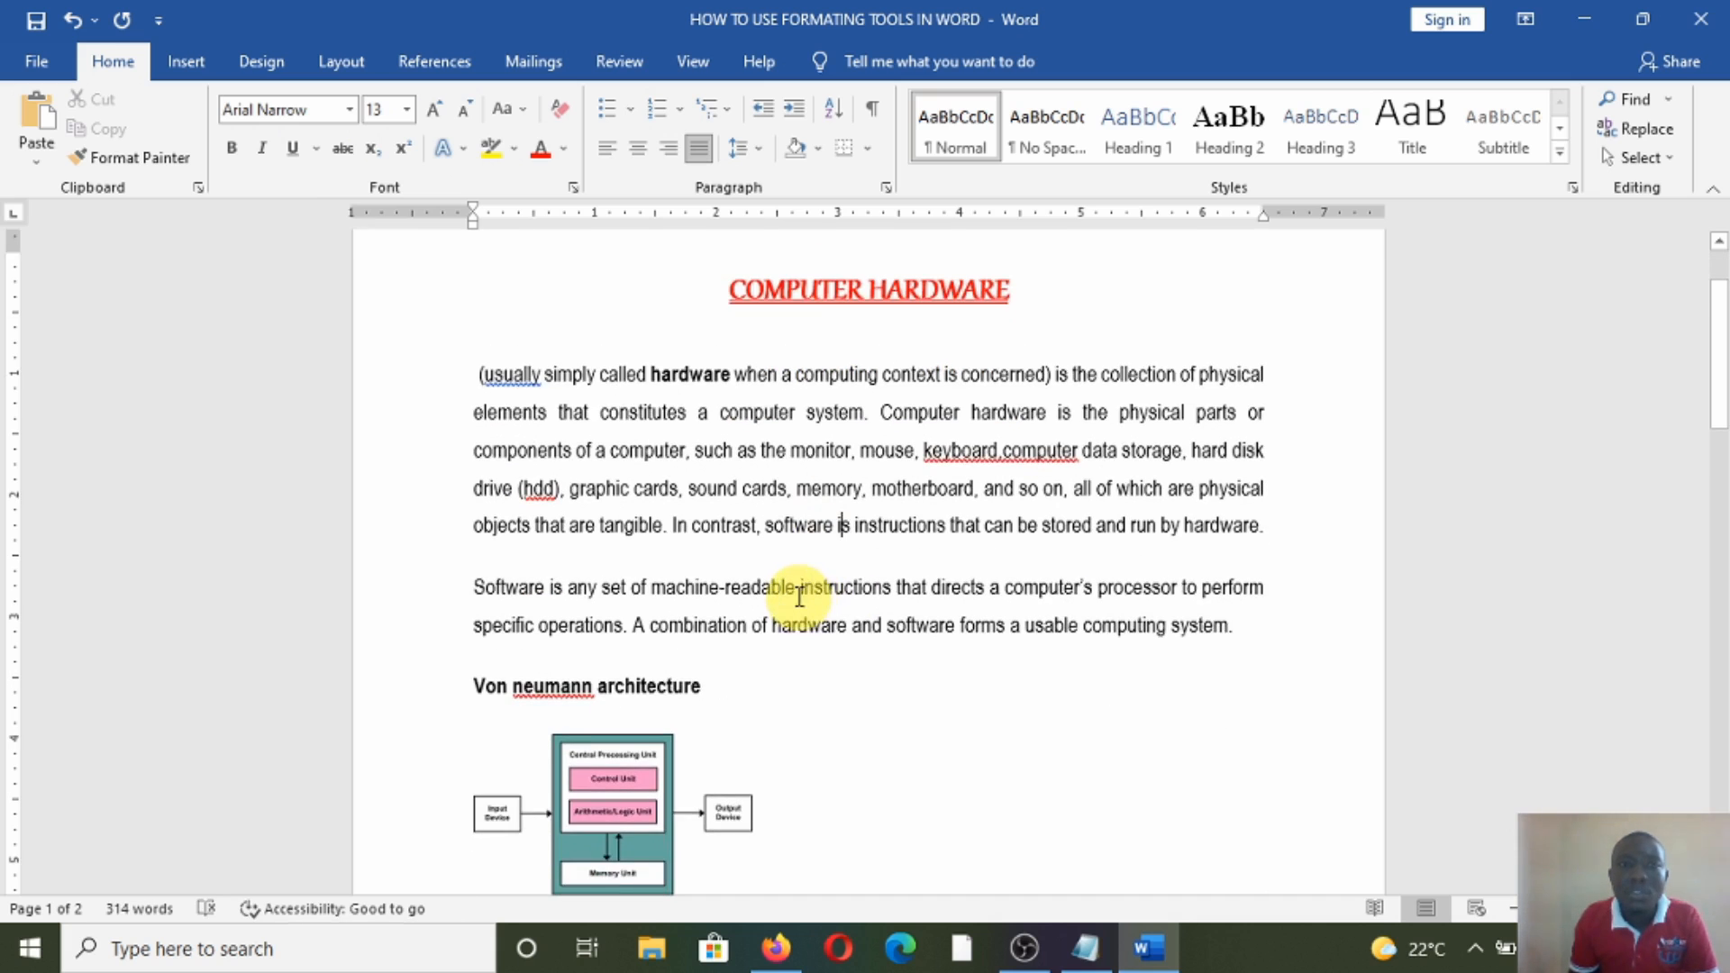
scroll(799, 596, down, 3)
scroll(706, 540, up, 4)
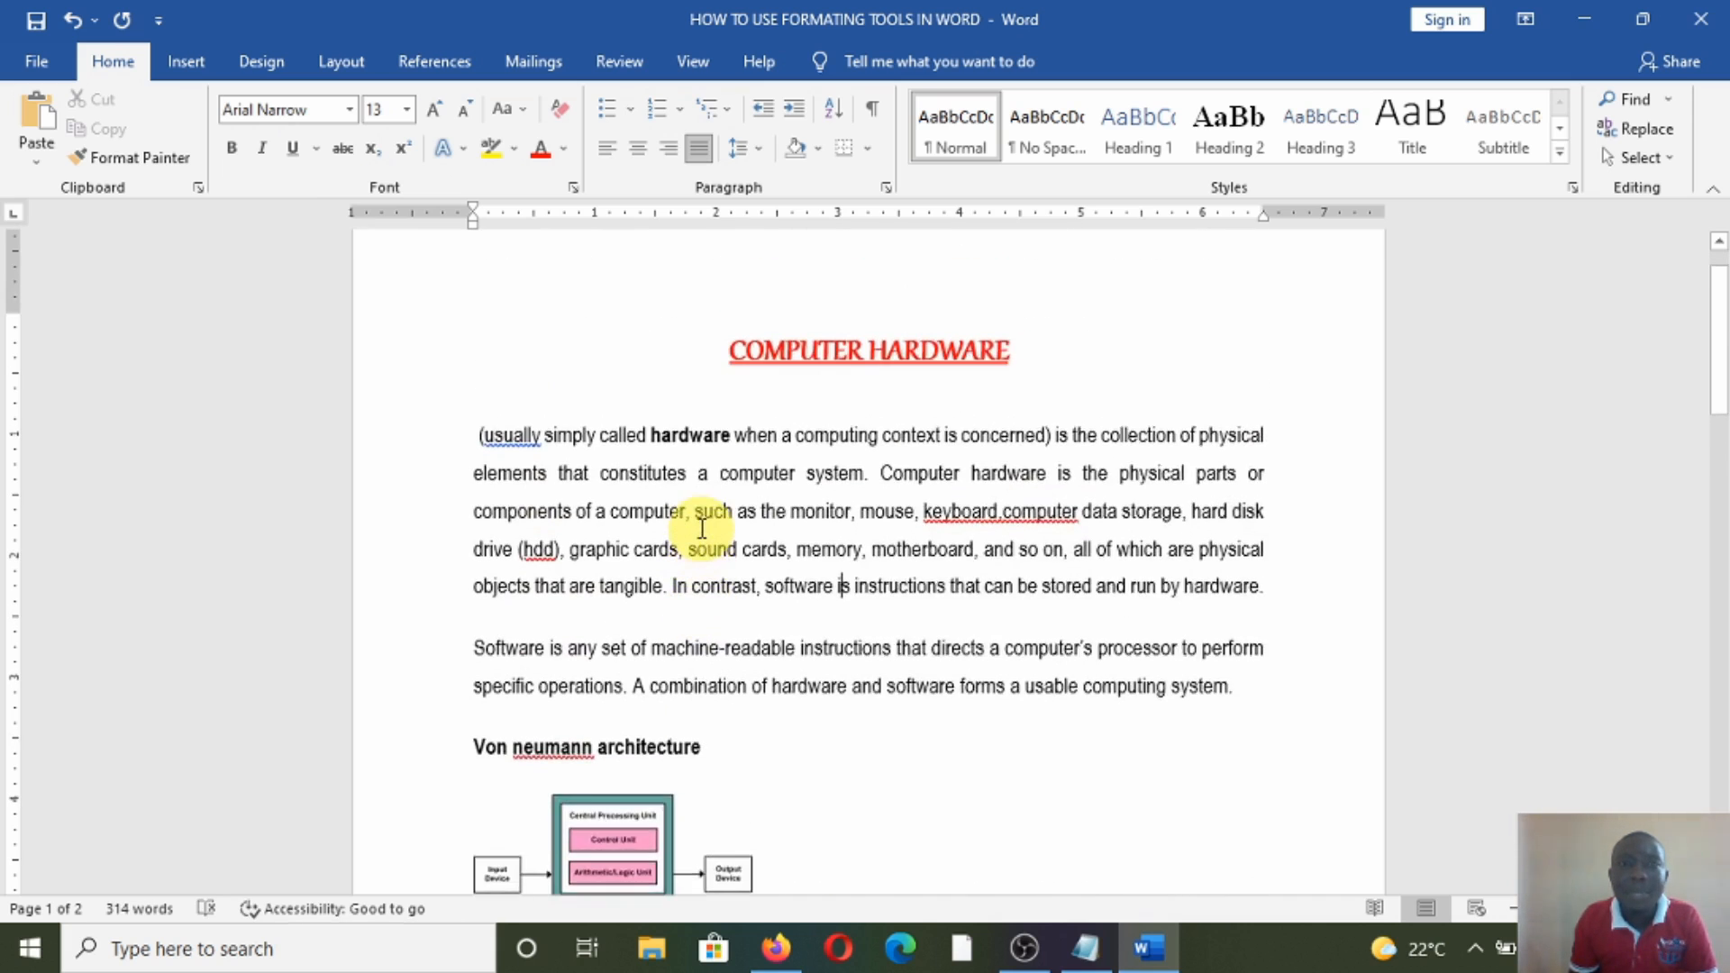
scroll(701, 528, up, 1)
click(689, 496)
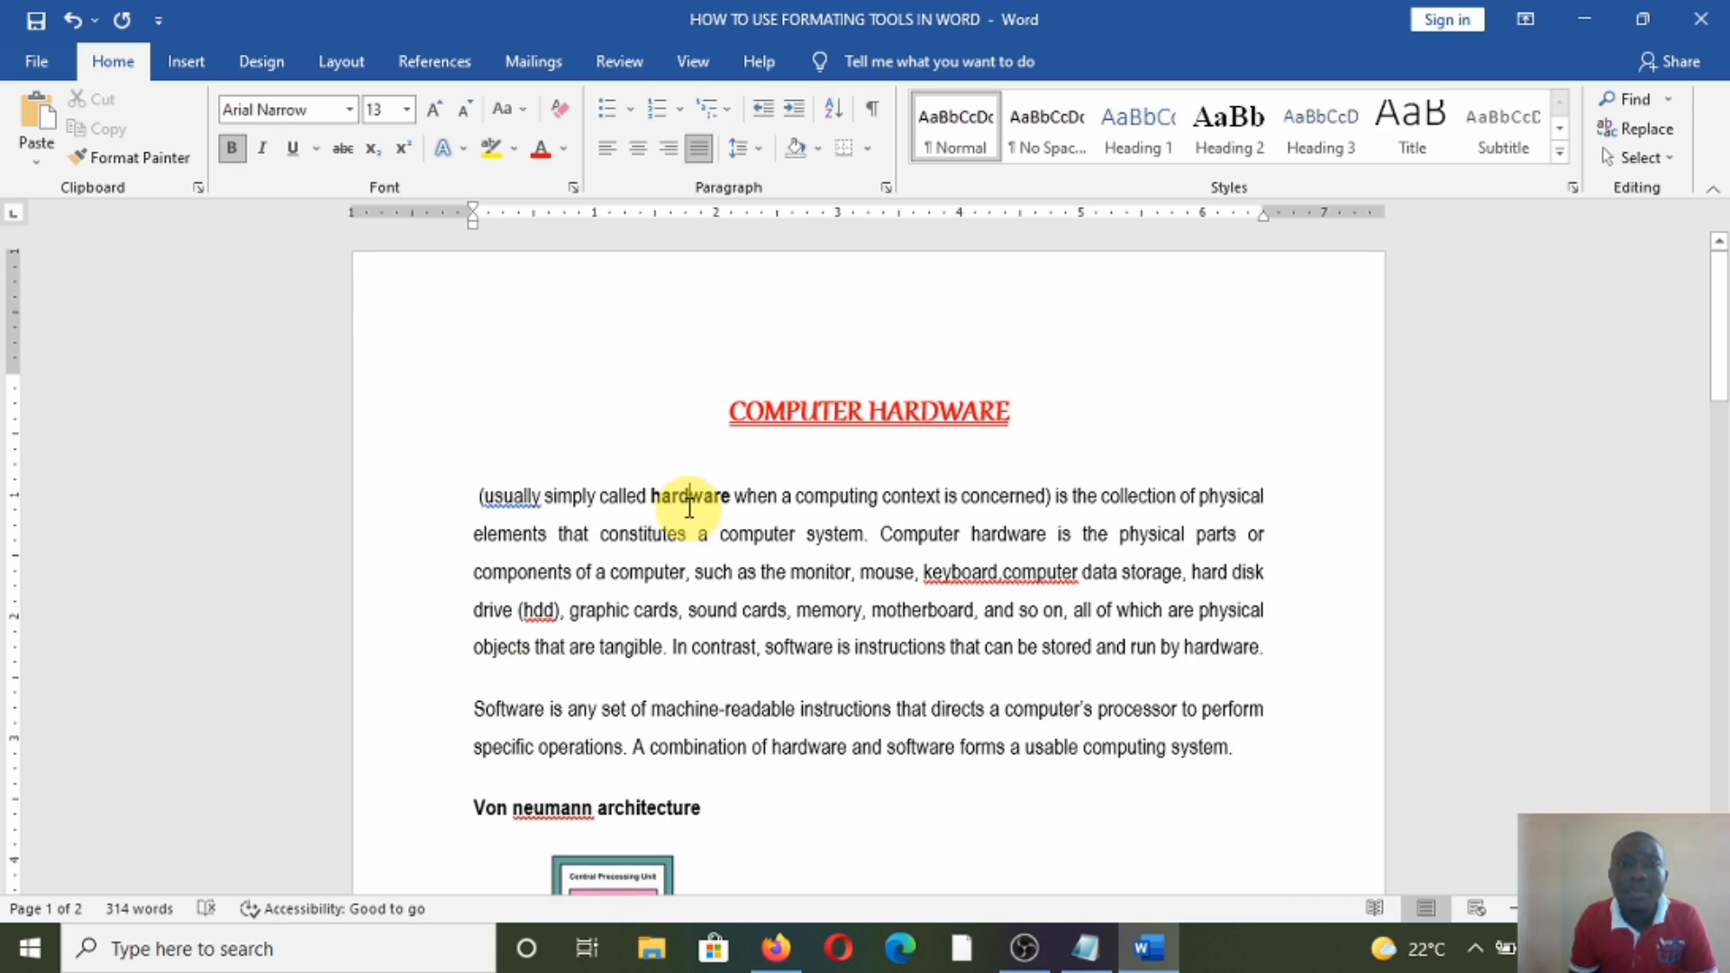
Step: Colour the text of the second body paragraph, beginning "Software is any set of", with the standard yellow
click(659, 727)
scroll(654, 721, down, 3)
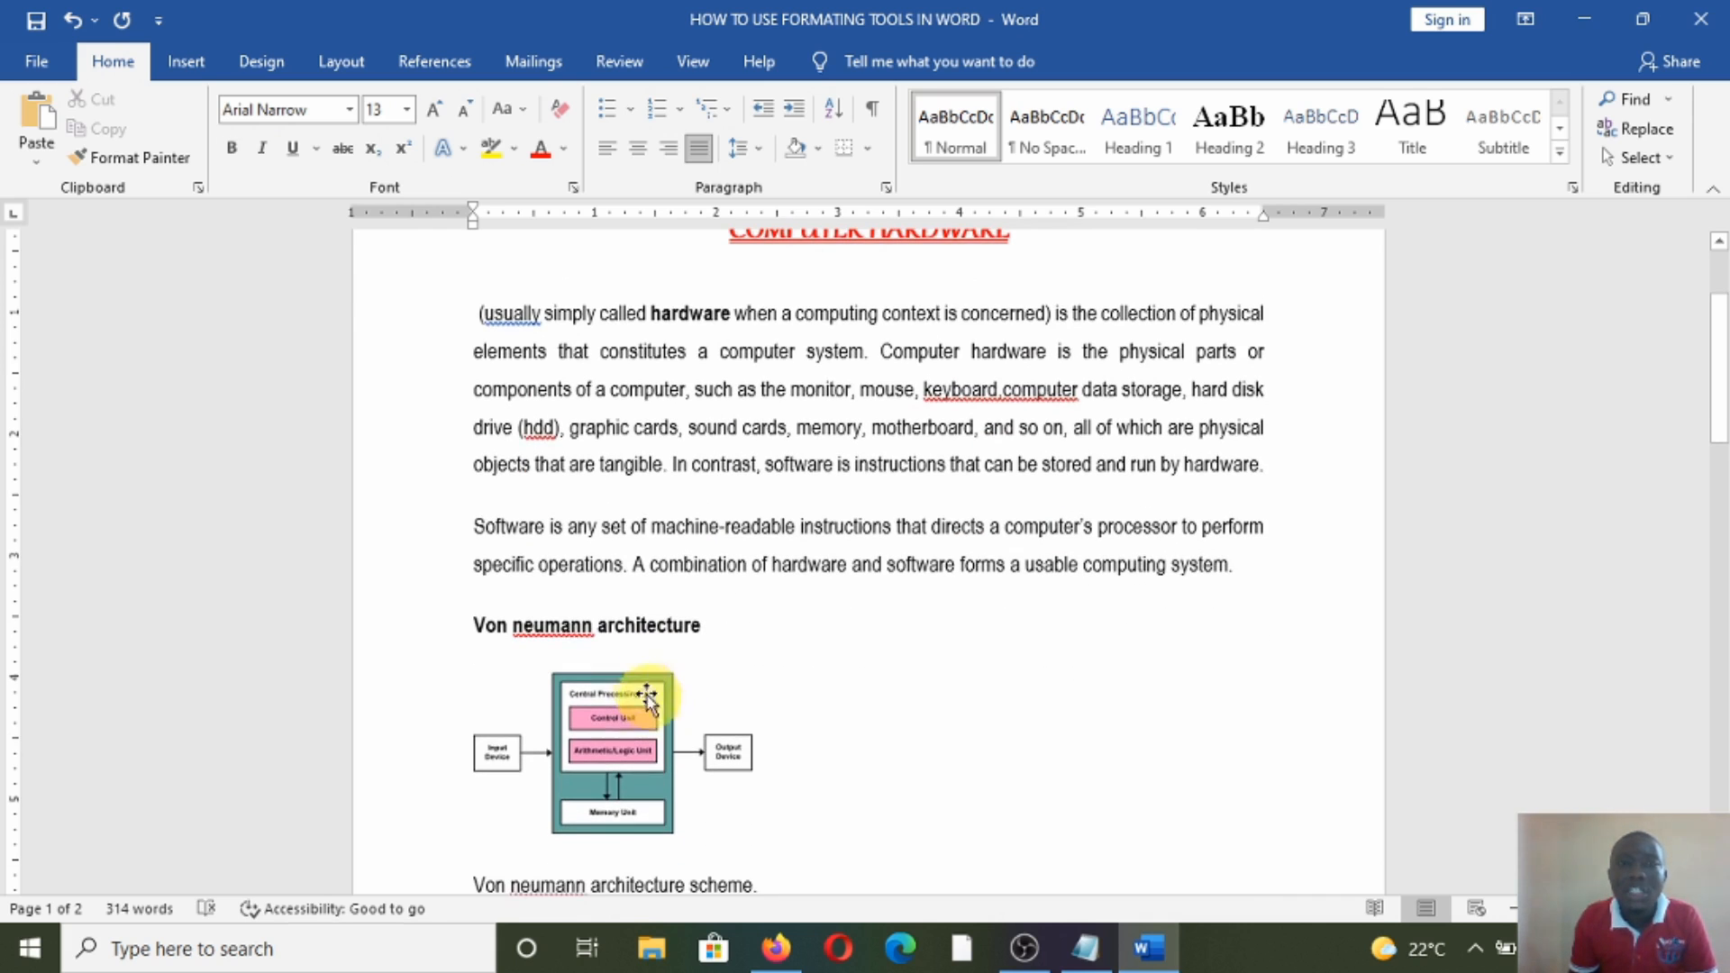
drag(475, 525, 1261, 558)
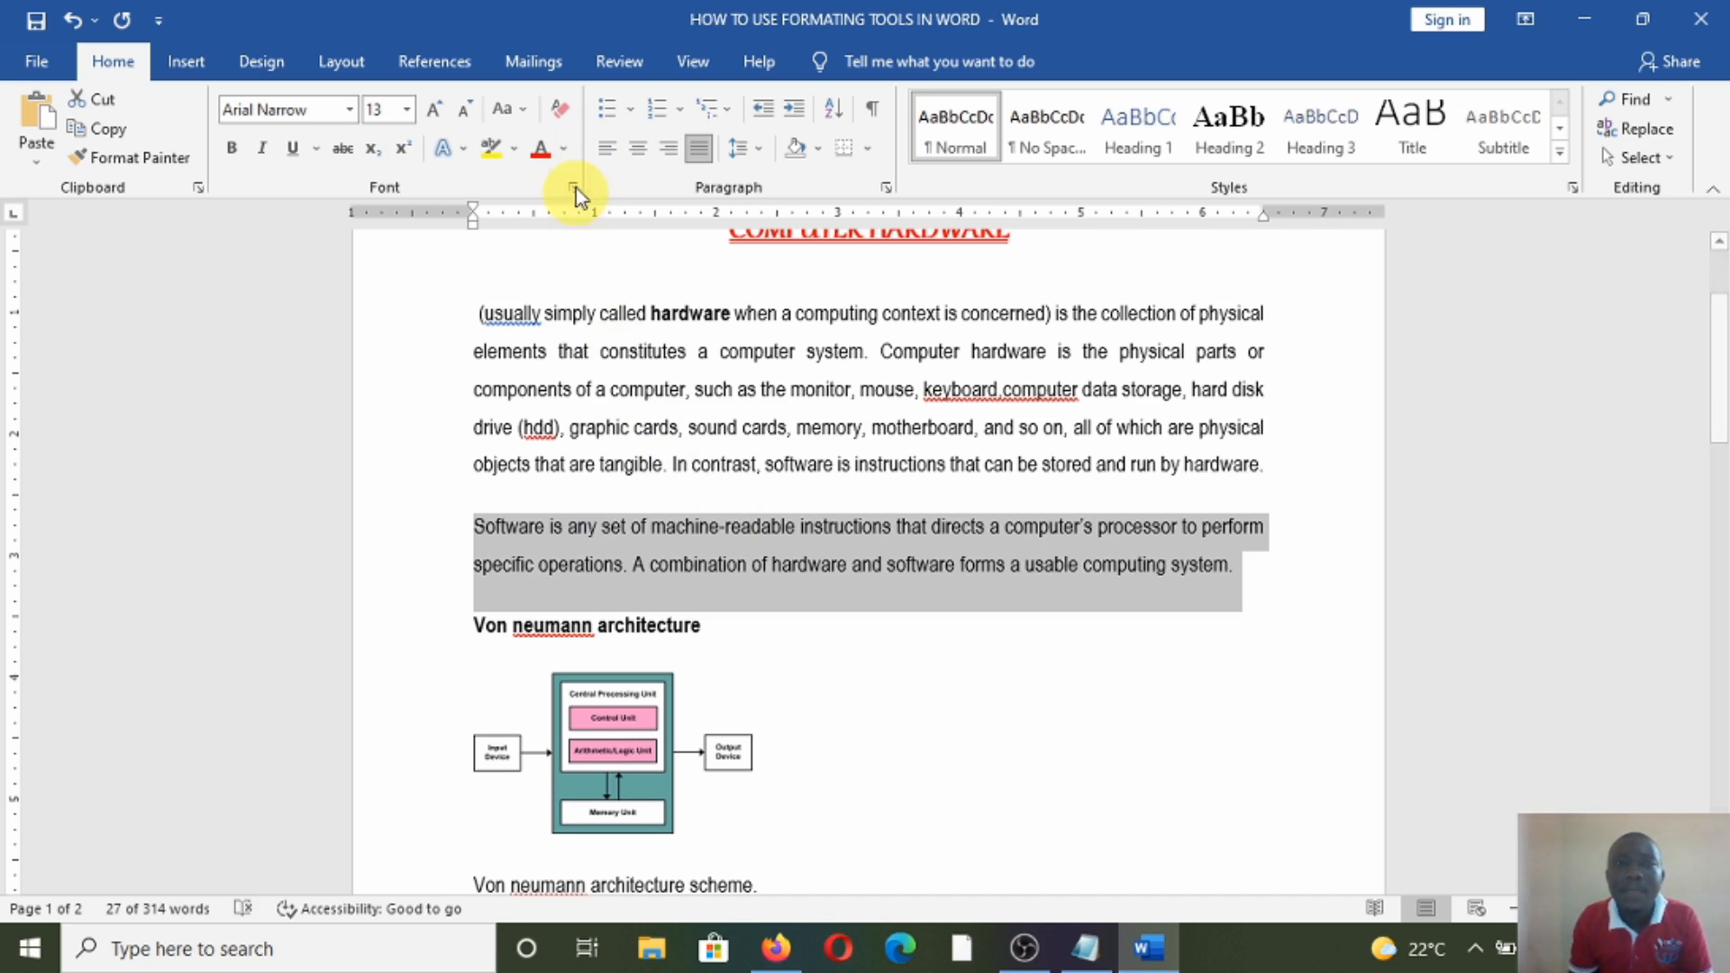
click(563, 149)
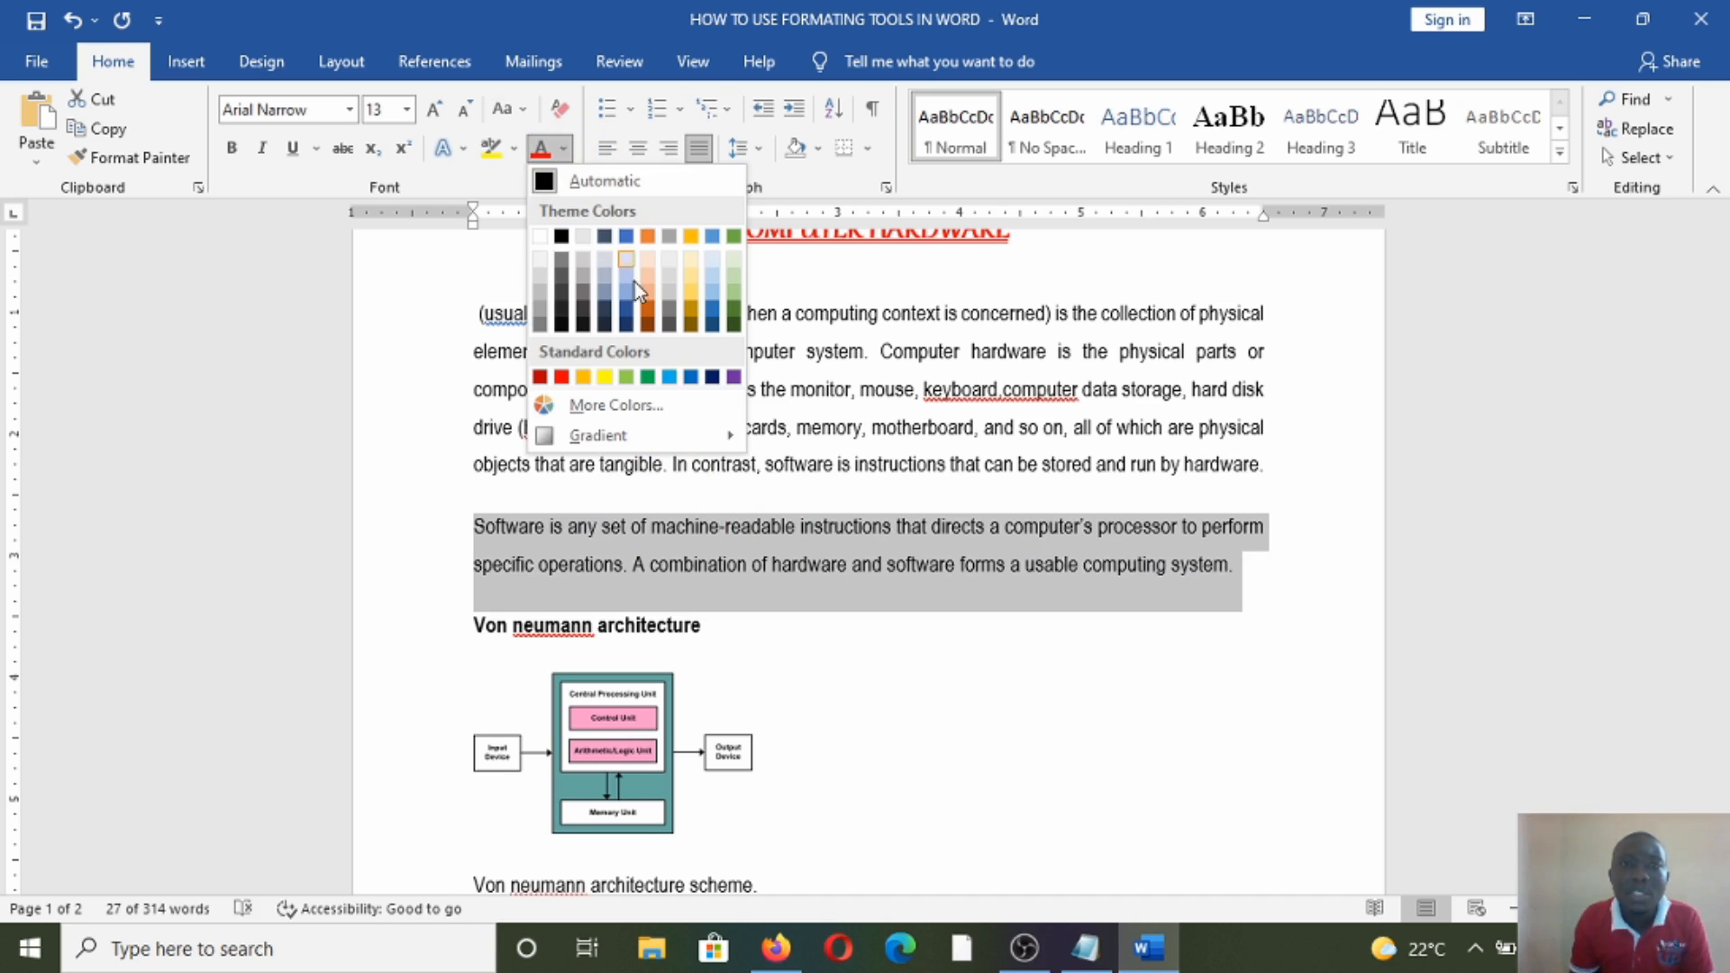
click(603, 376)
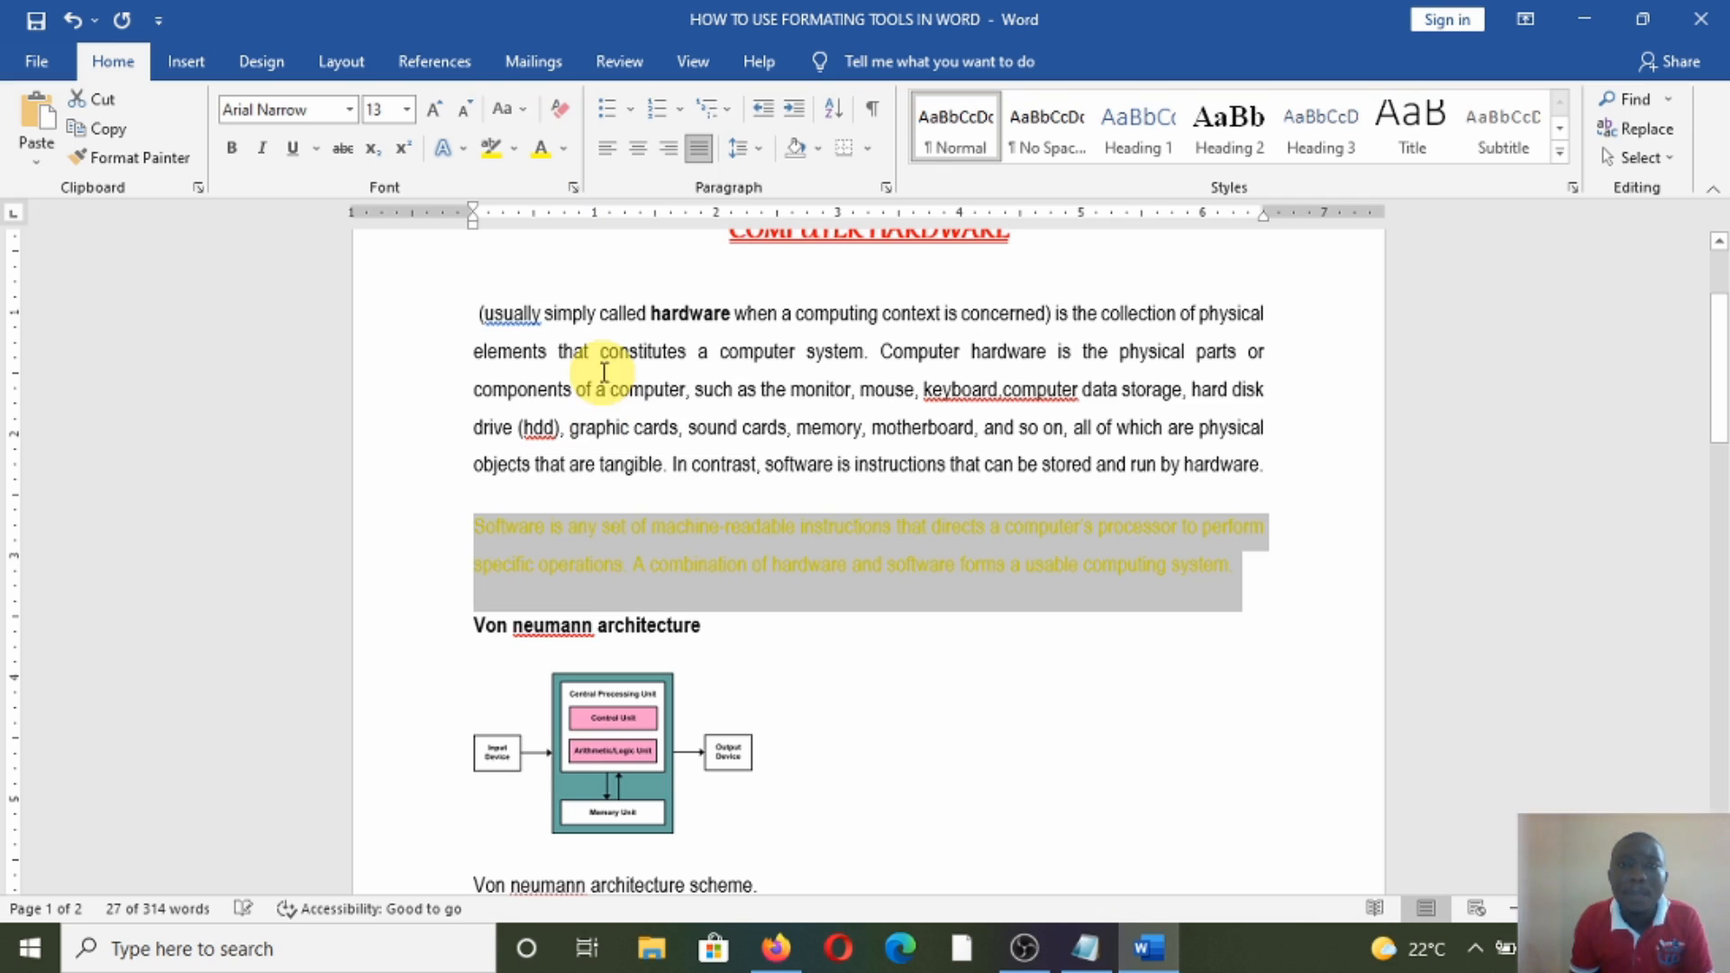
Step: Look through the rest of the article and return to the title to examine the applied formatting
scroll(676, 631, down, 2)
scroll(687, 647, down, 7)
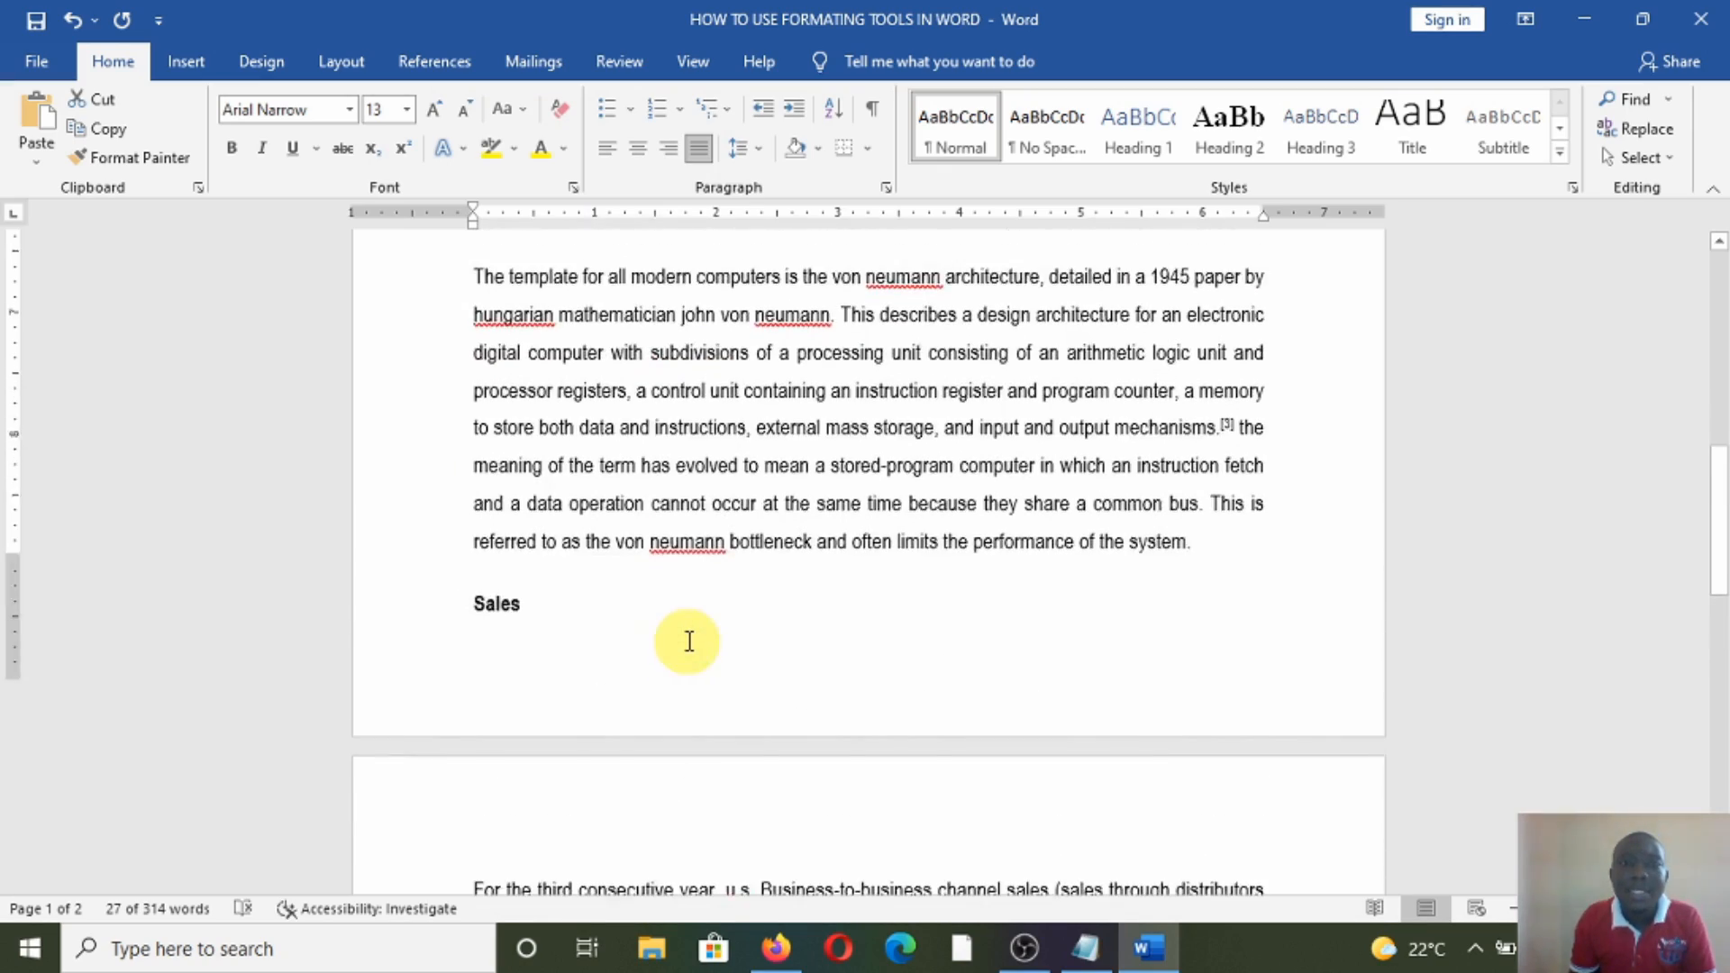
scroll(688, 641, down, 3)
scroll(676, 637, up, 2)
scroll(667, 586, up, 12)
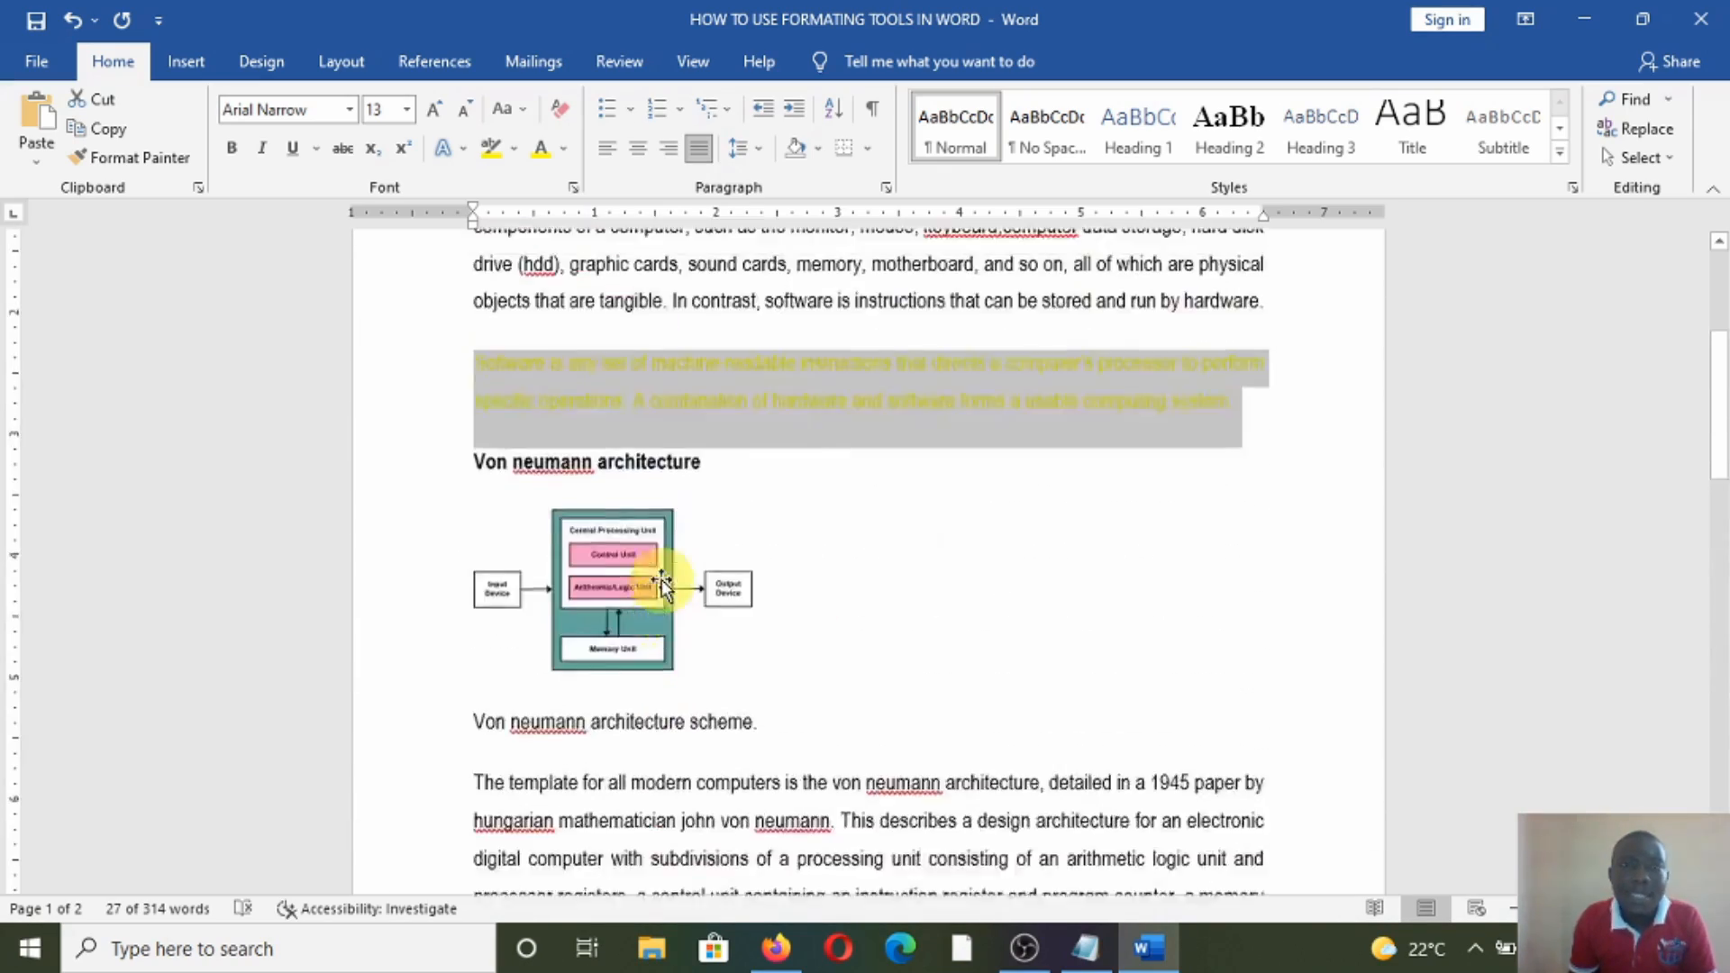
scroll(664, 670, down, 2)
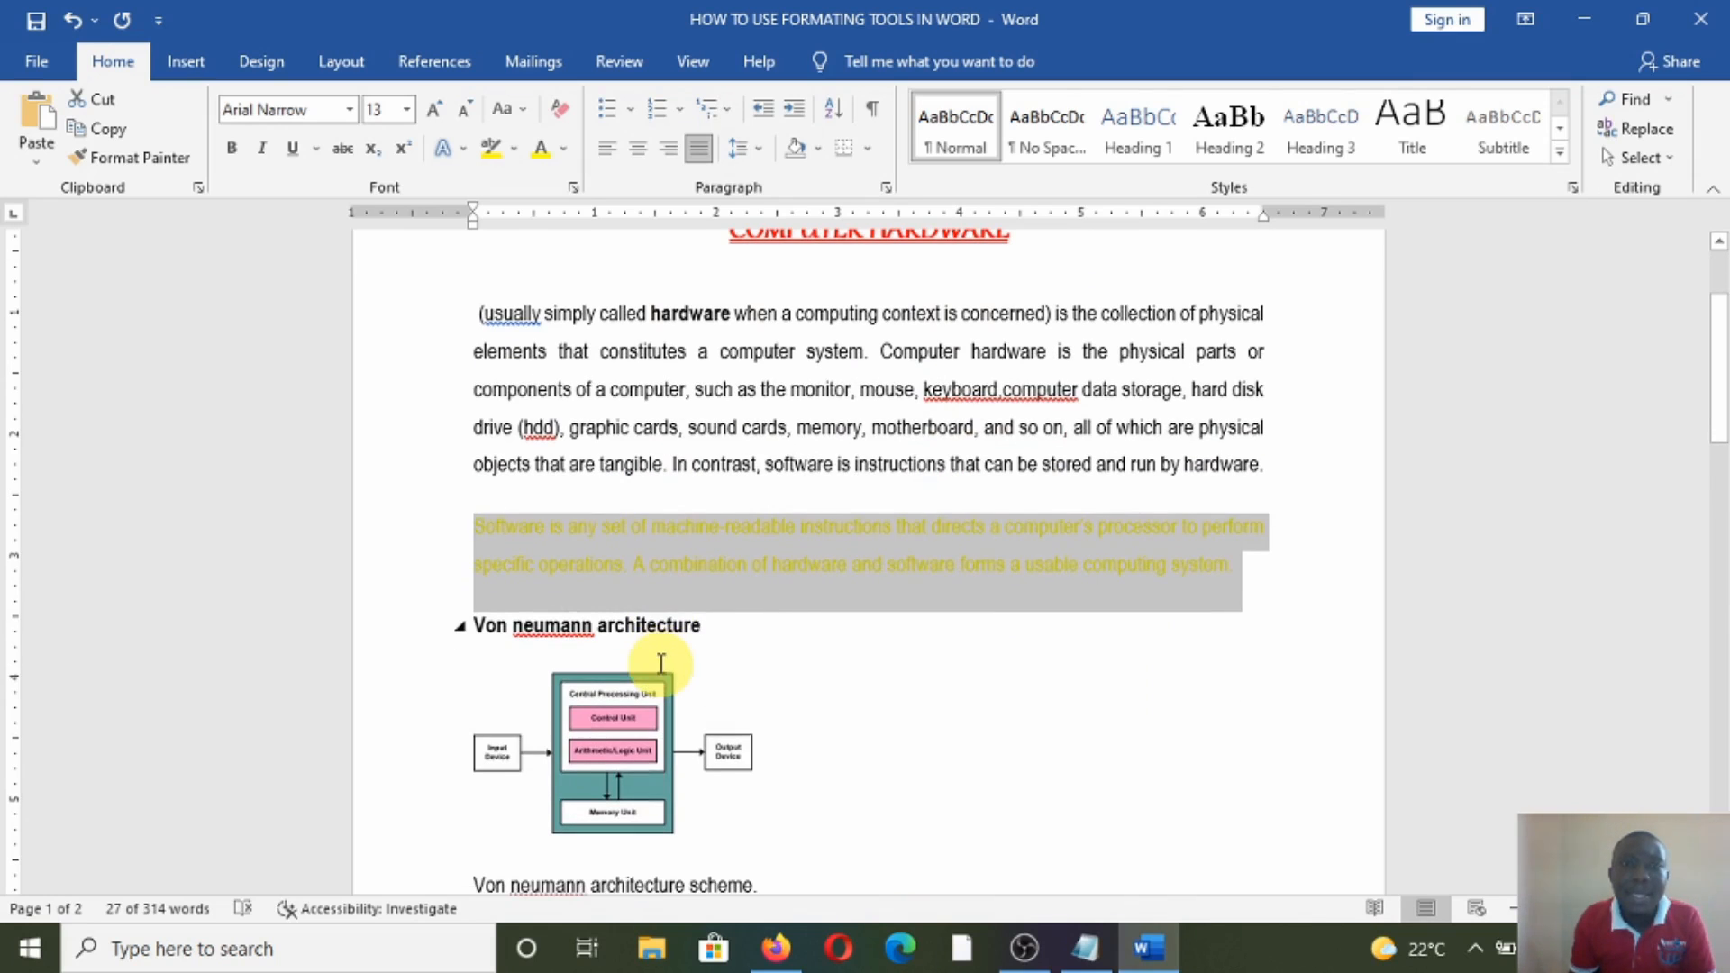
click(808, 671)
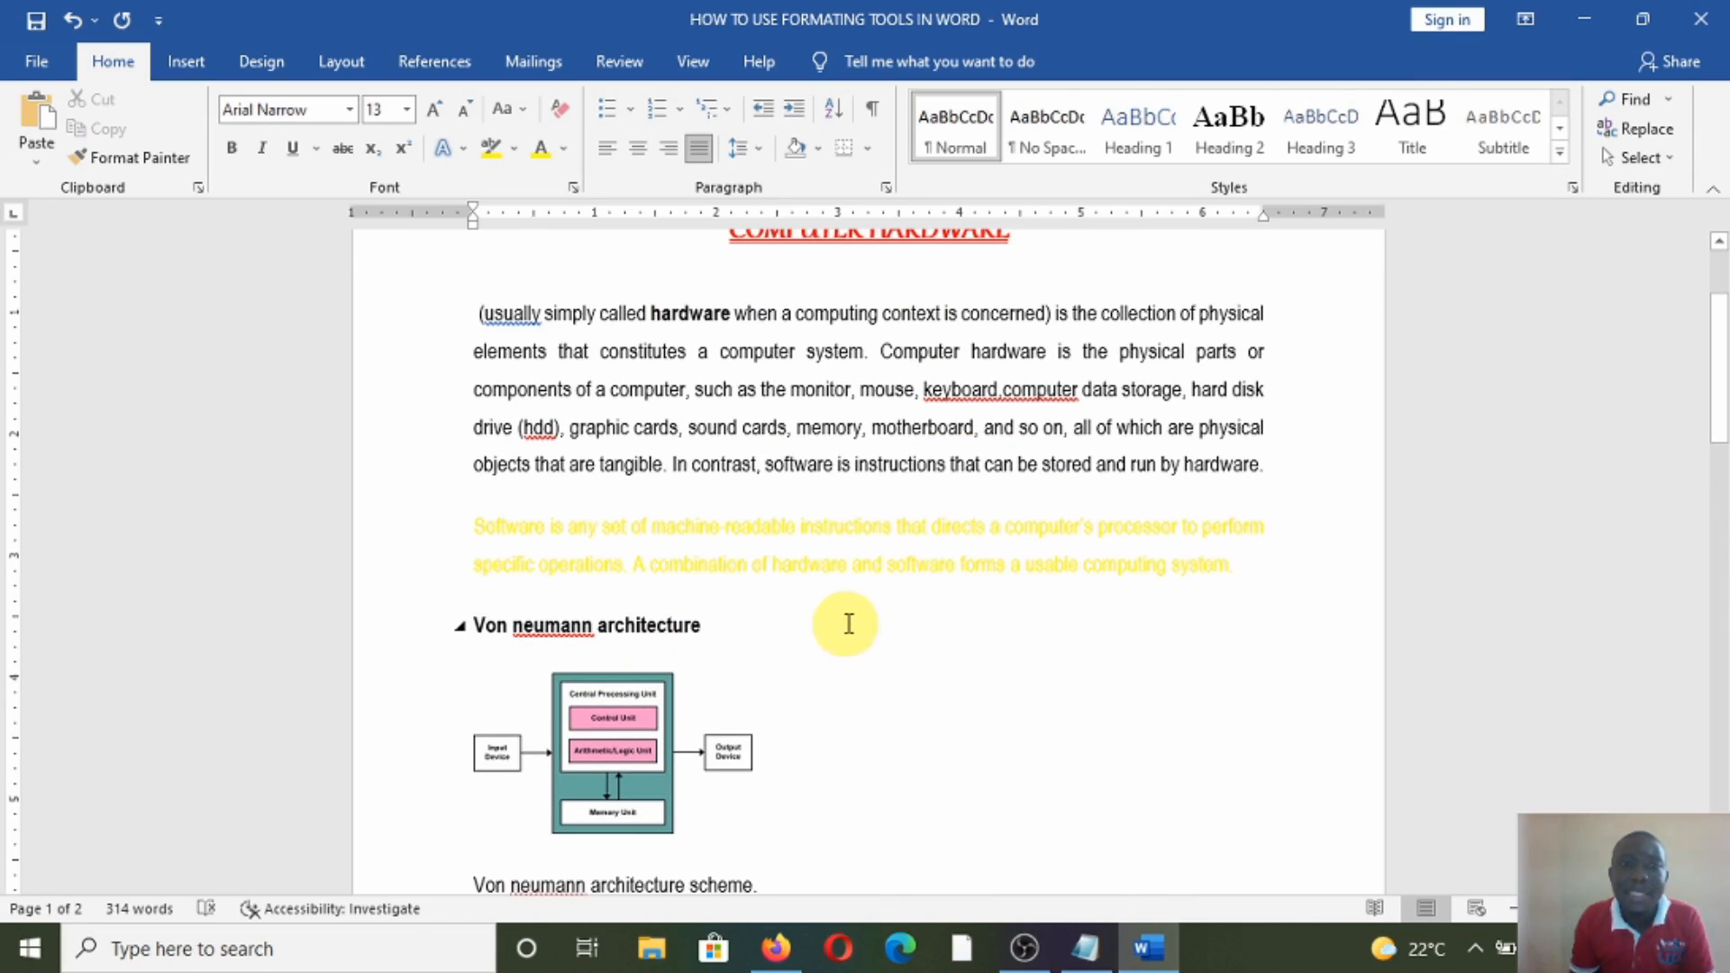
scroll(869, 609, down, 6)
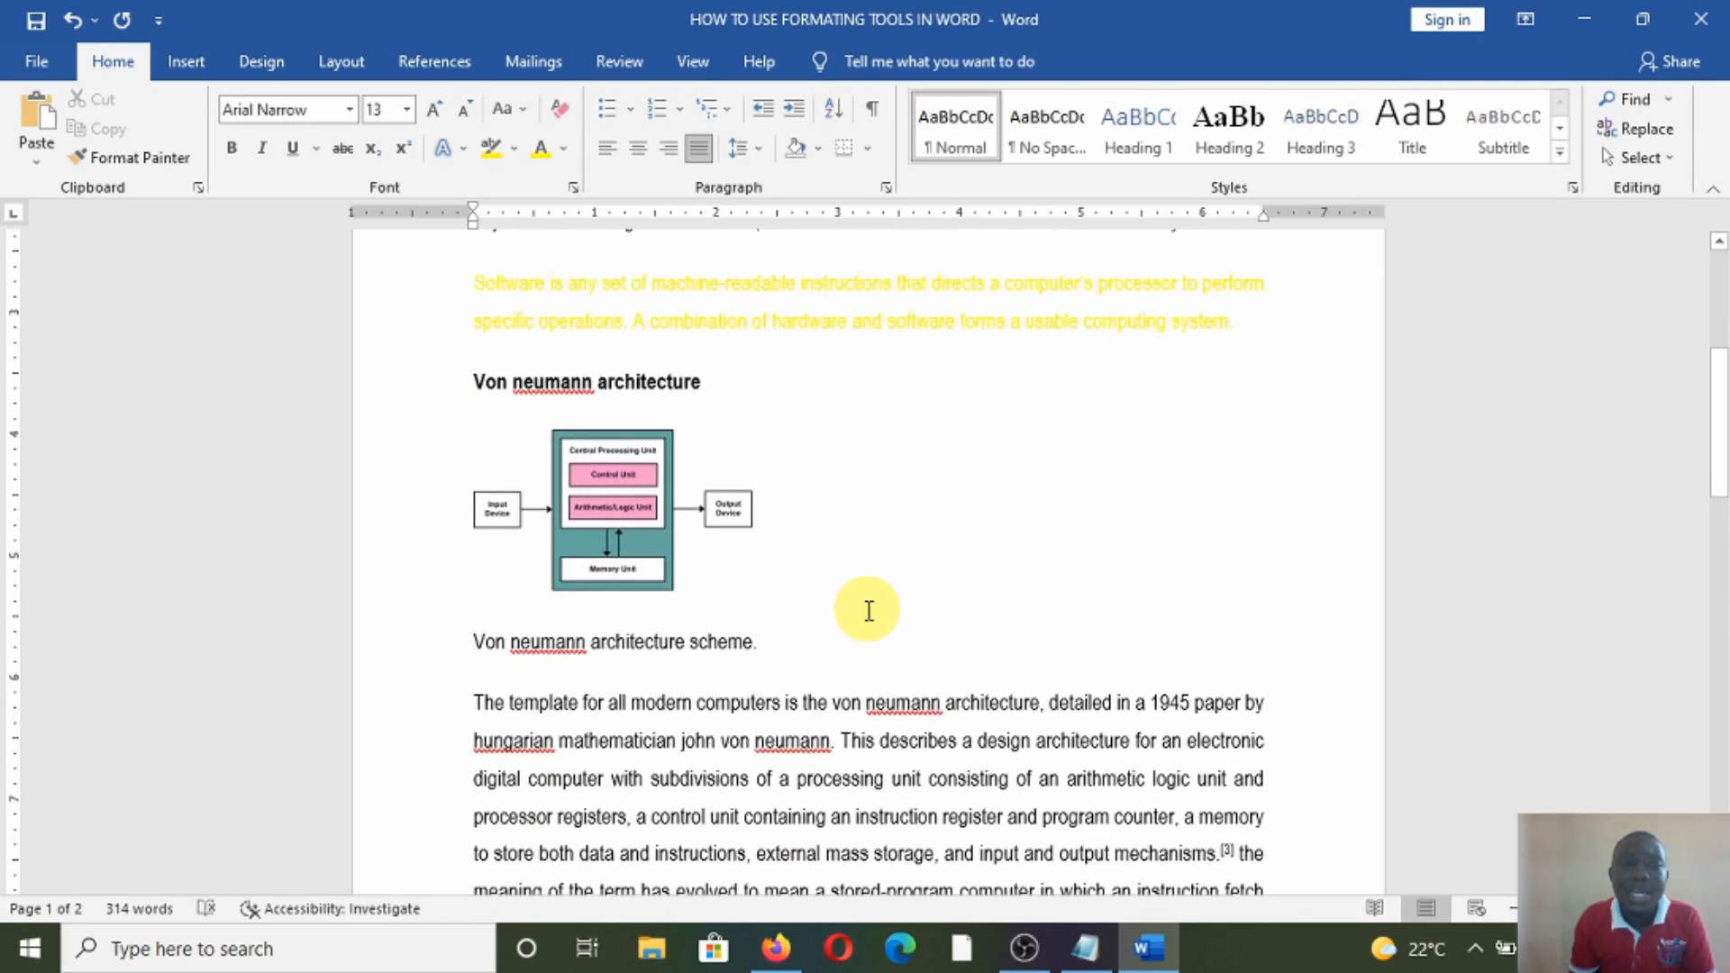
scroll(869, 607, up, 7)
scroll(869, 606, up, 3)
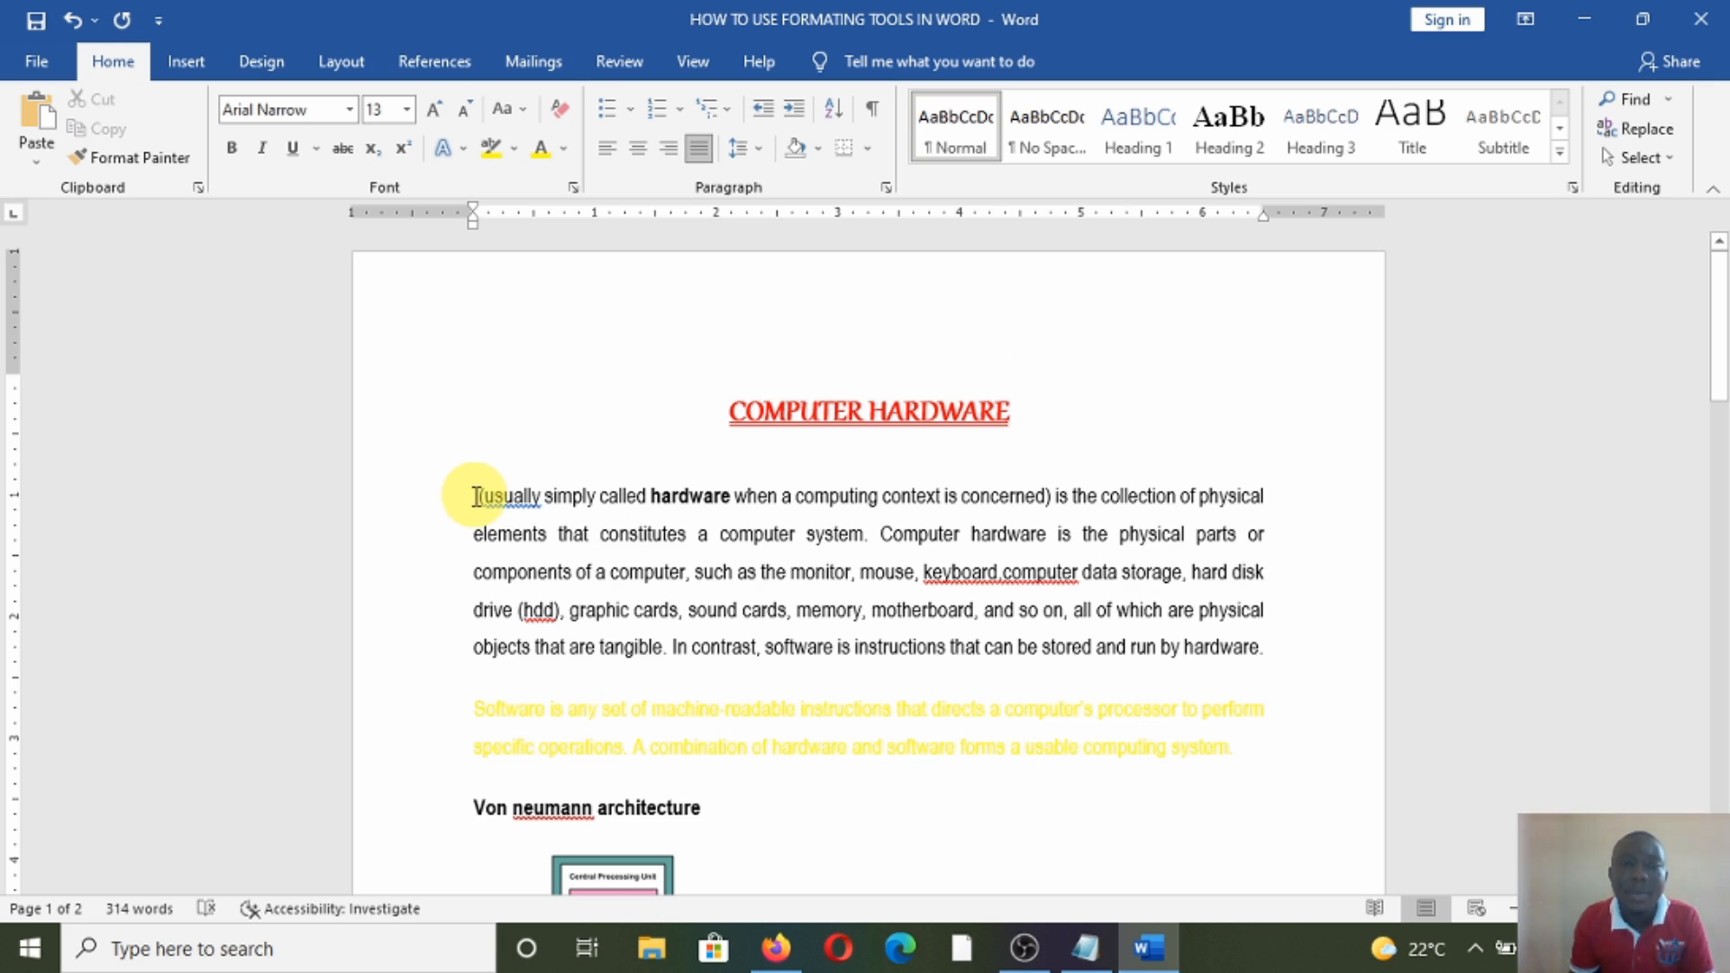
Step: Copy the first body paragraph, beginning "(usually simply called hardware", to the end of the article, with an empty line above the copy
drag(476, 496, 1266, 652)
key(ctrl+c)
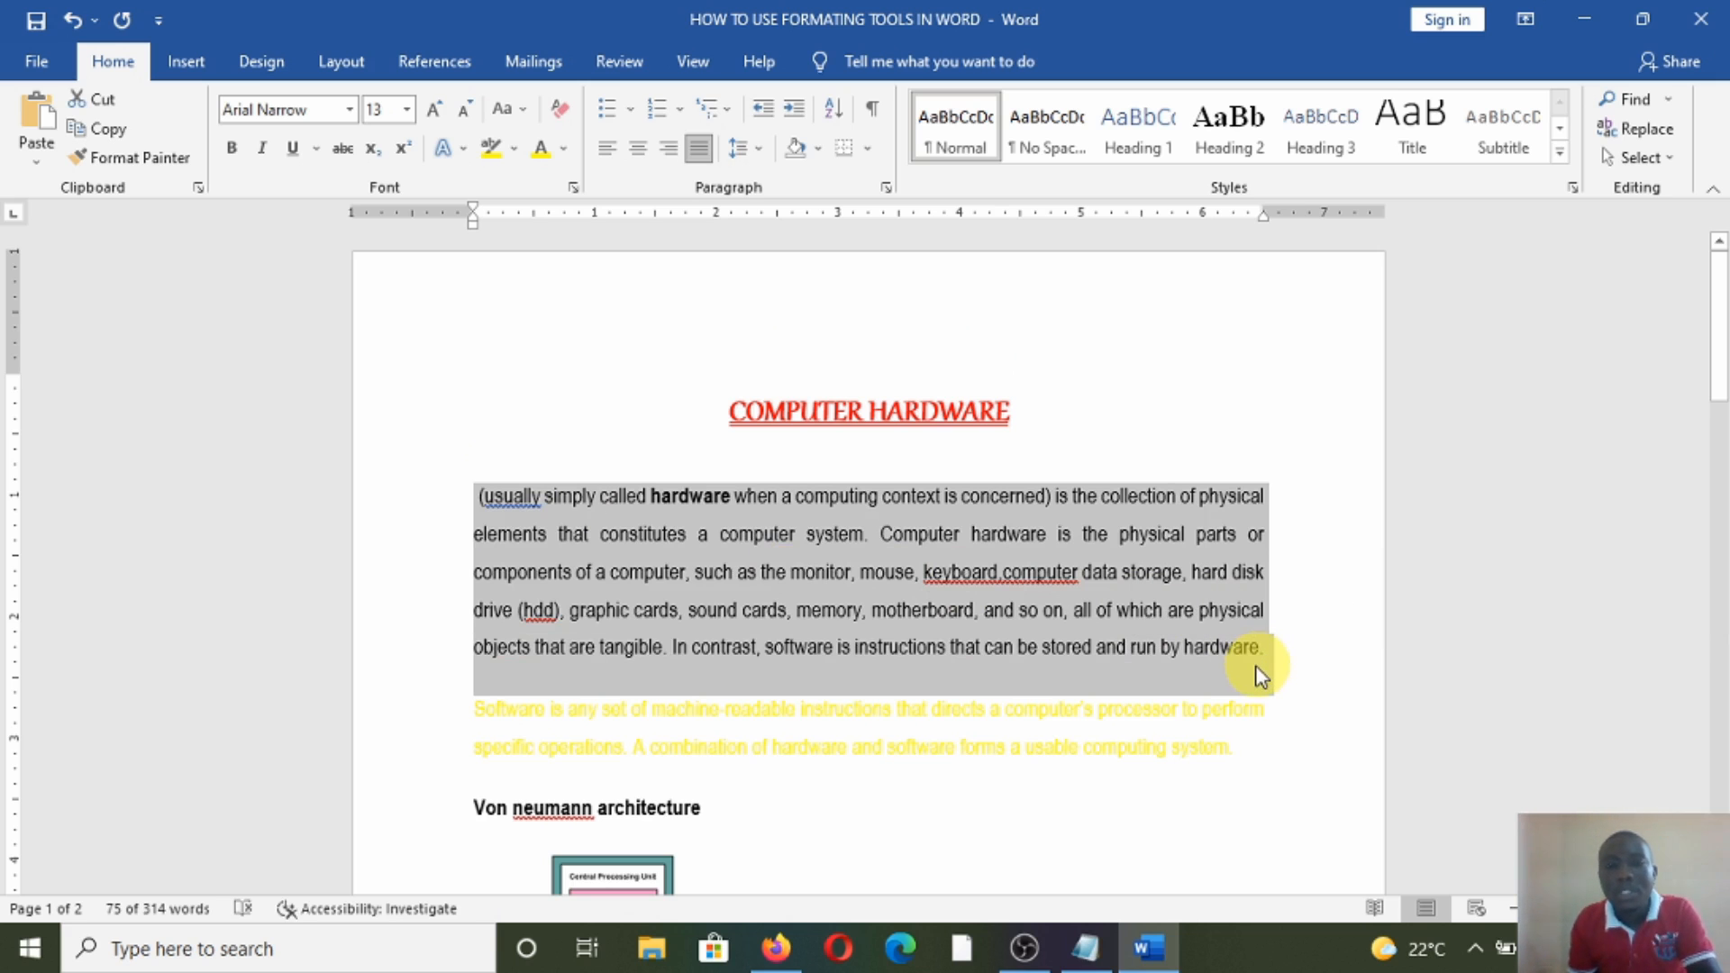
scroll(1089, 715, down, 7)
scroll(1088, 716, down, 10)
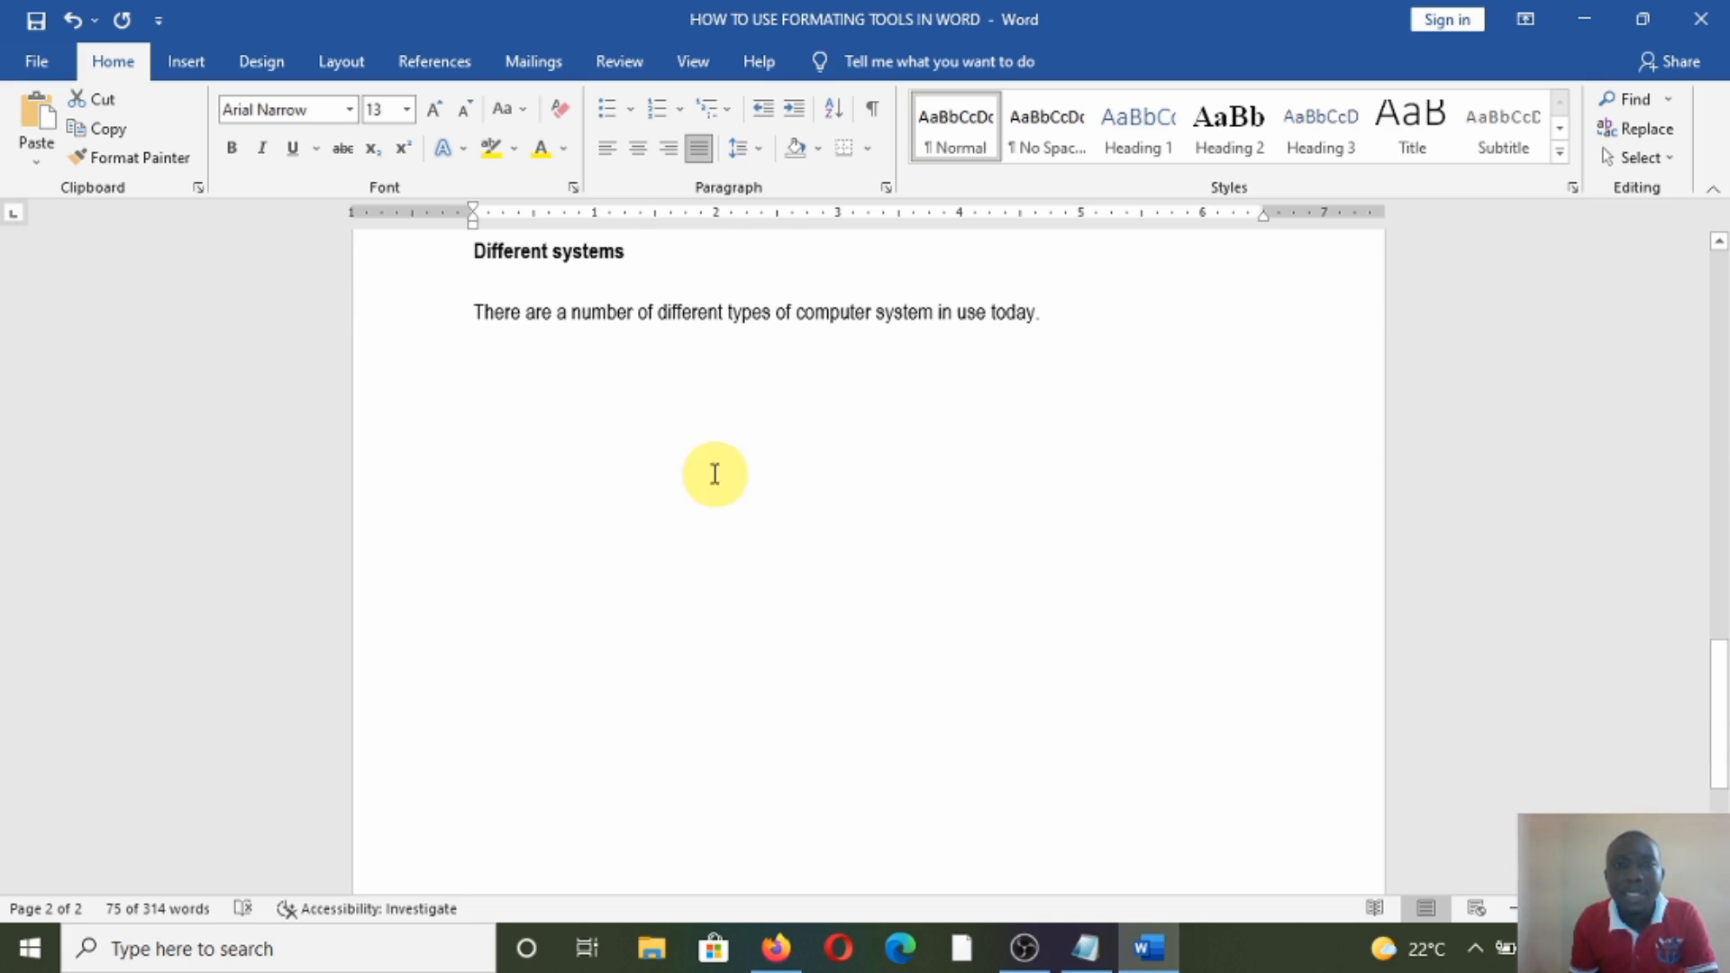
click(714, 474)
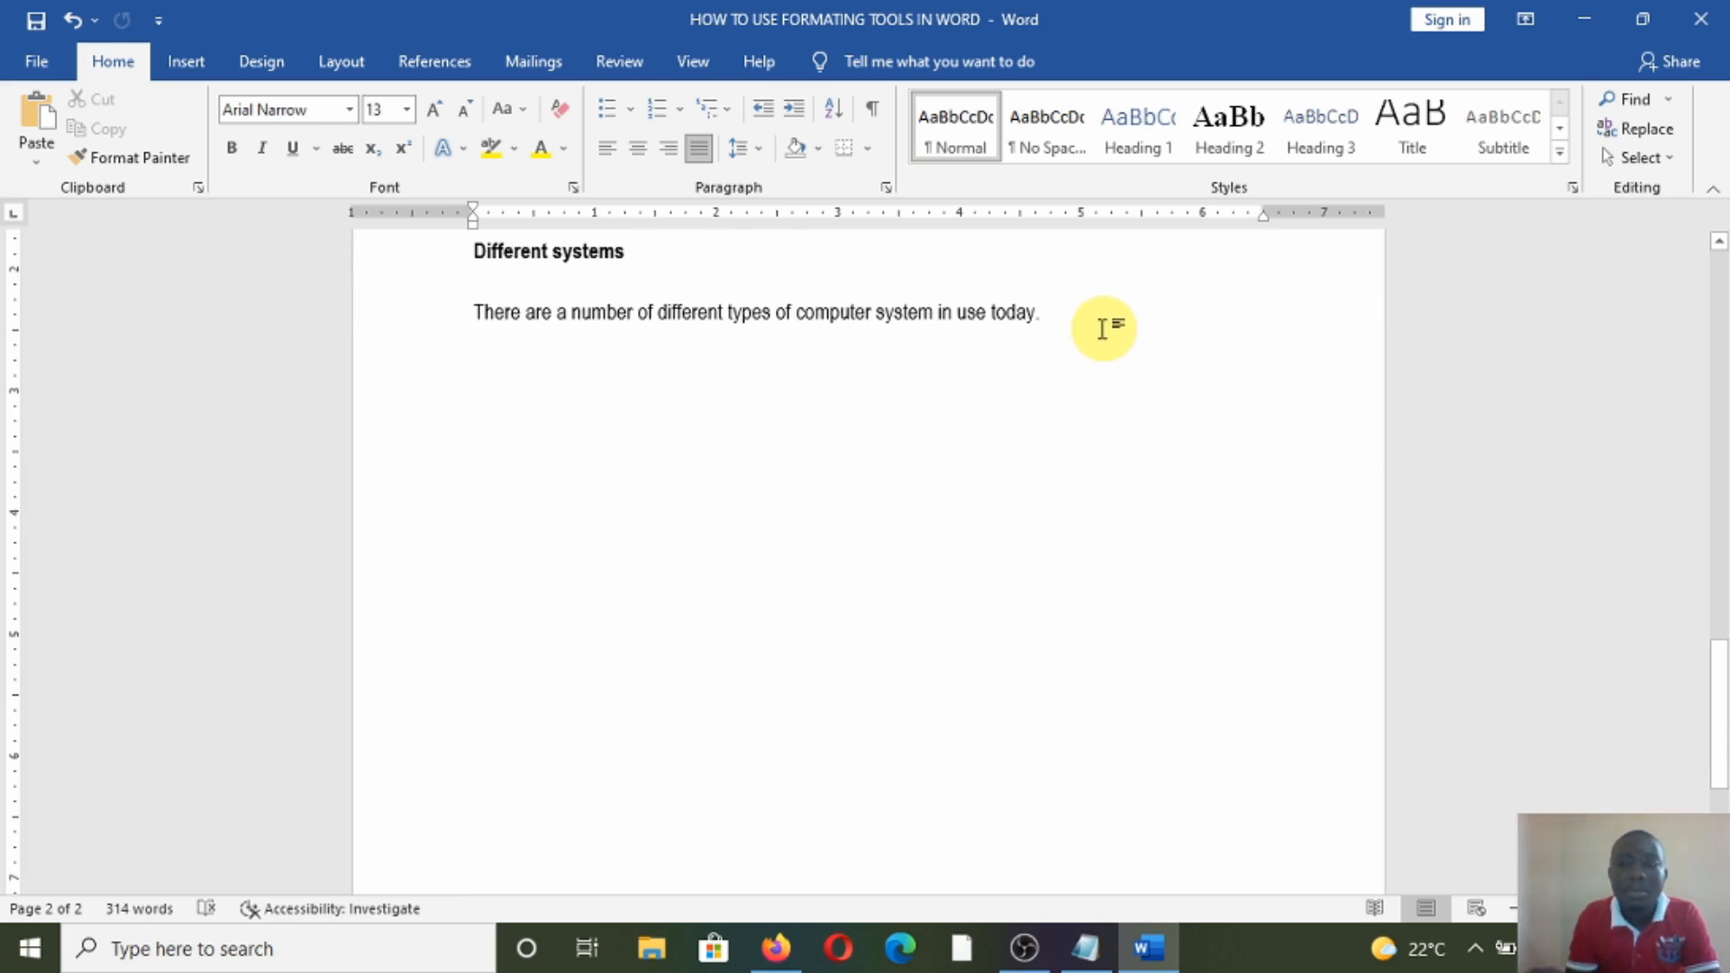
key(Return)
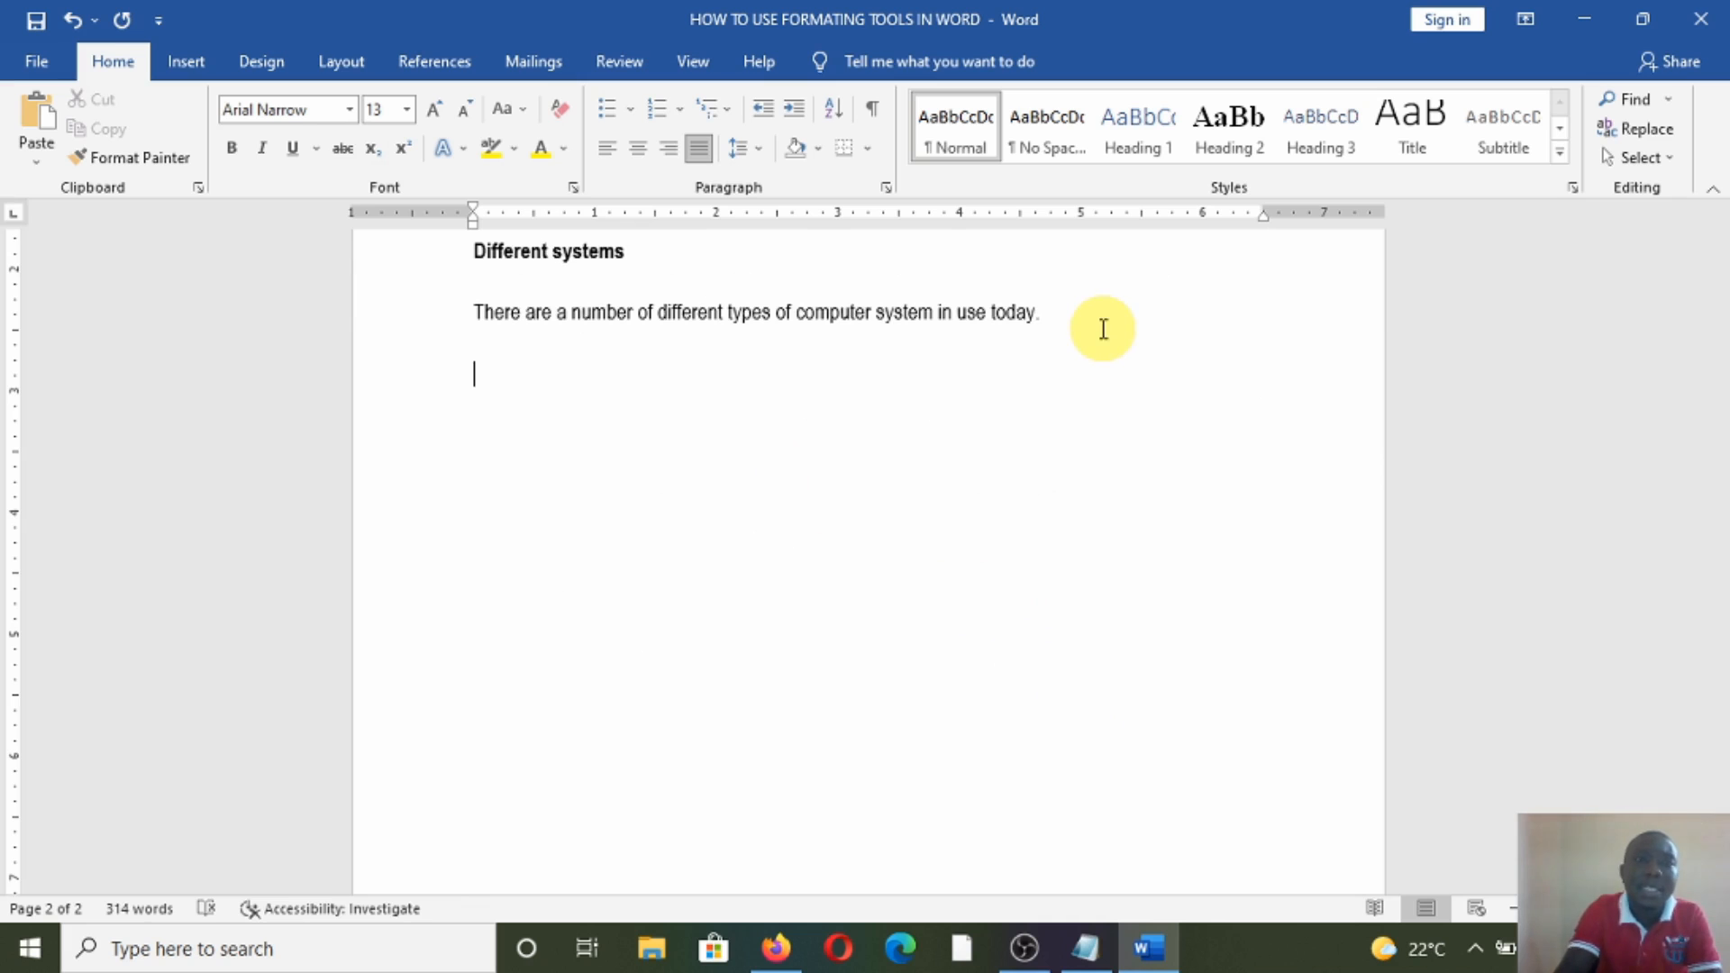
key(ctrl+v)
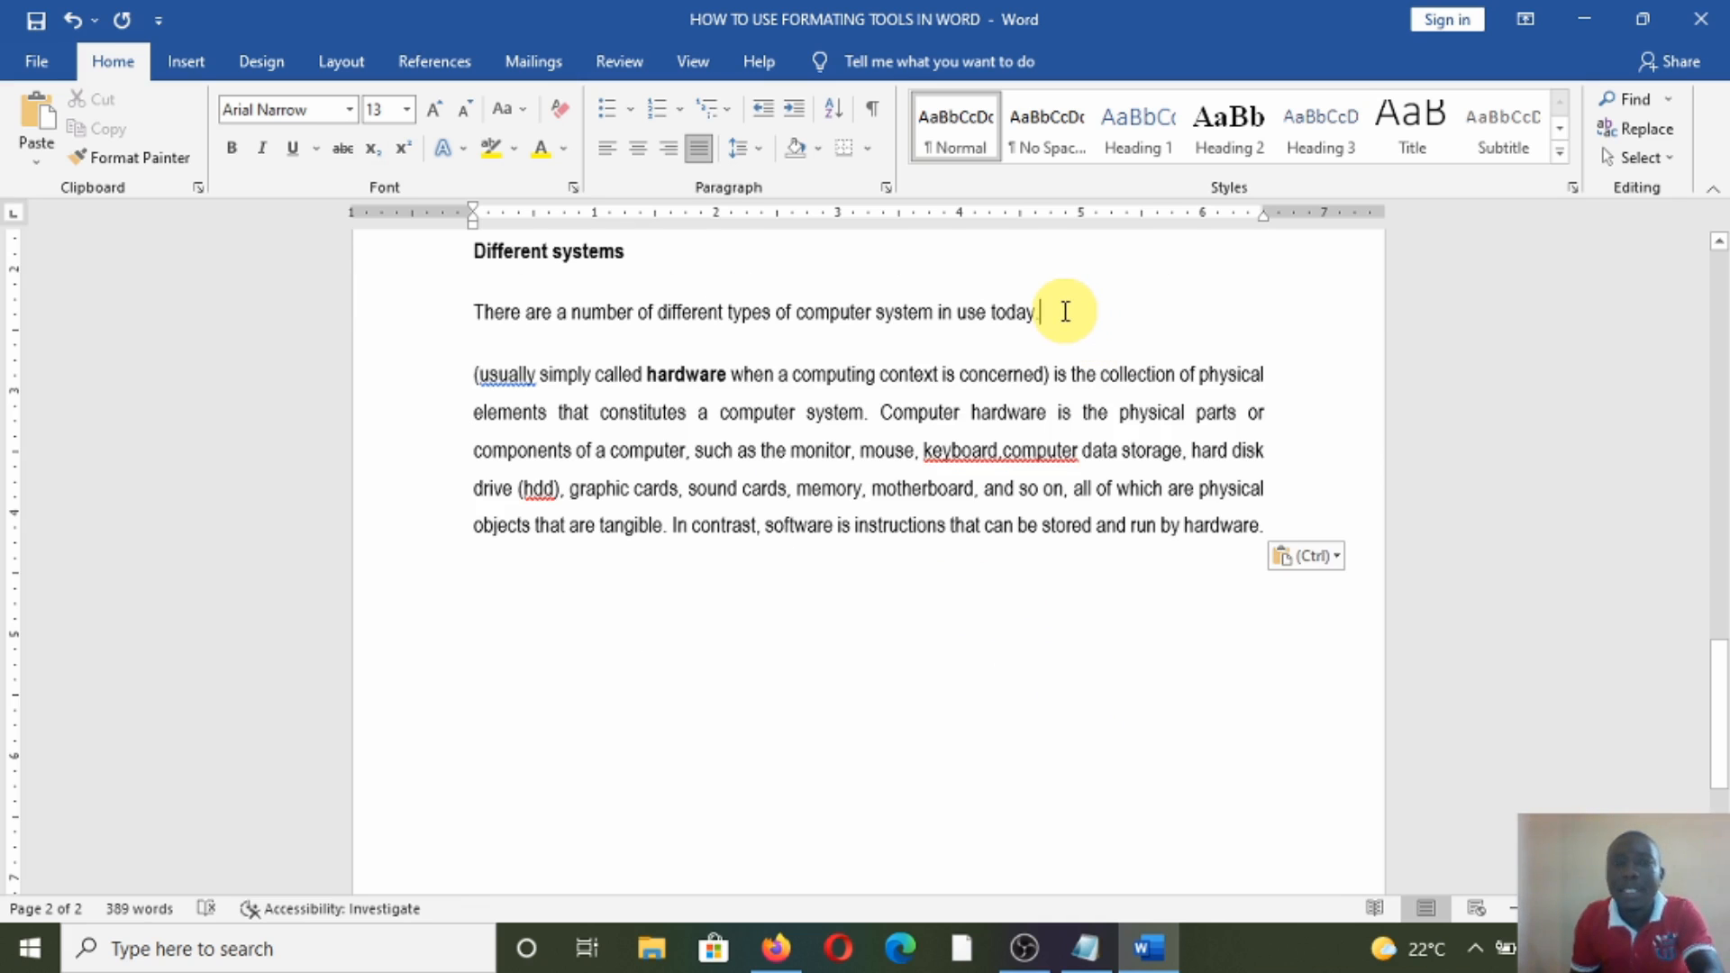
key(Return)
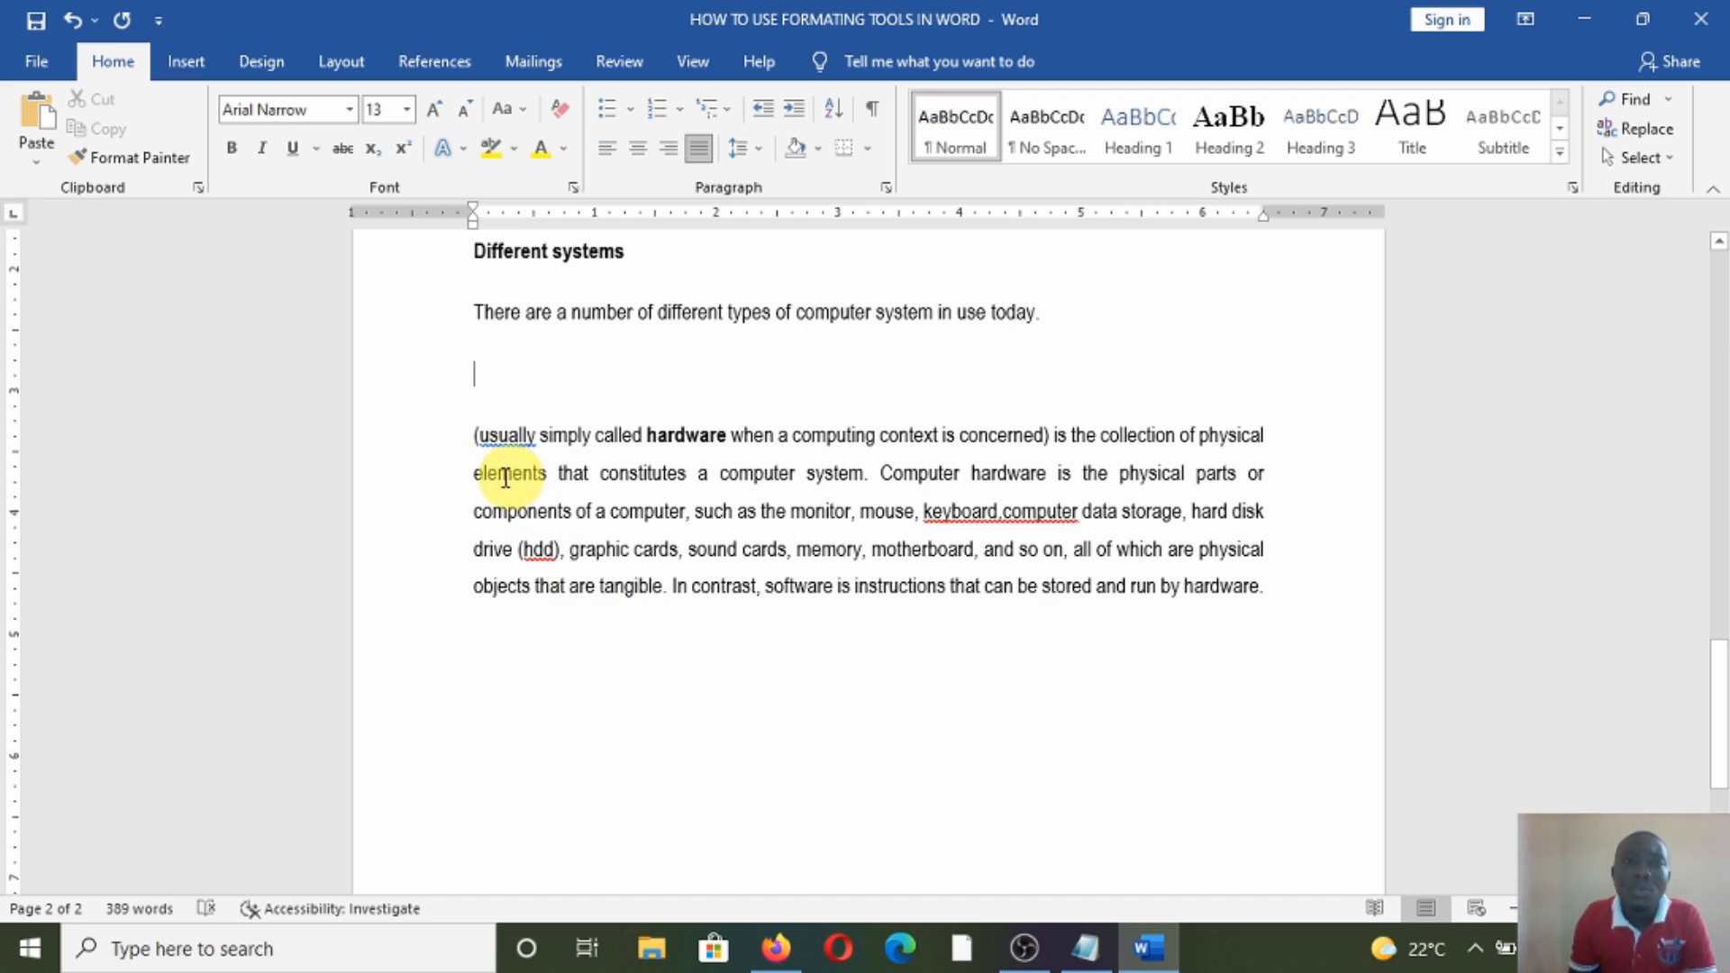
Step: Colour the copied paragraph's text with the standard blue and apply strikethrough to it
drag(473, 439, 1360, 606)
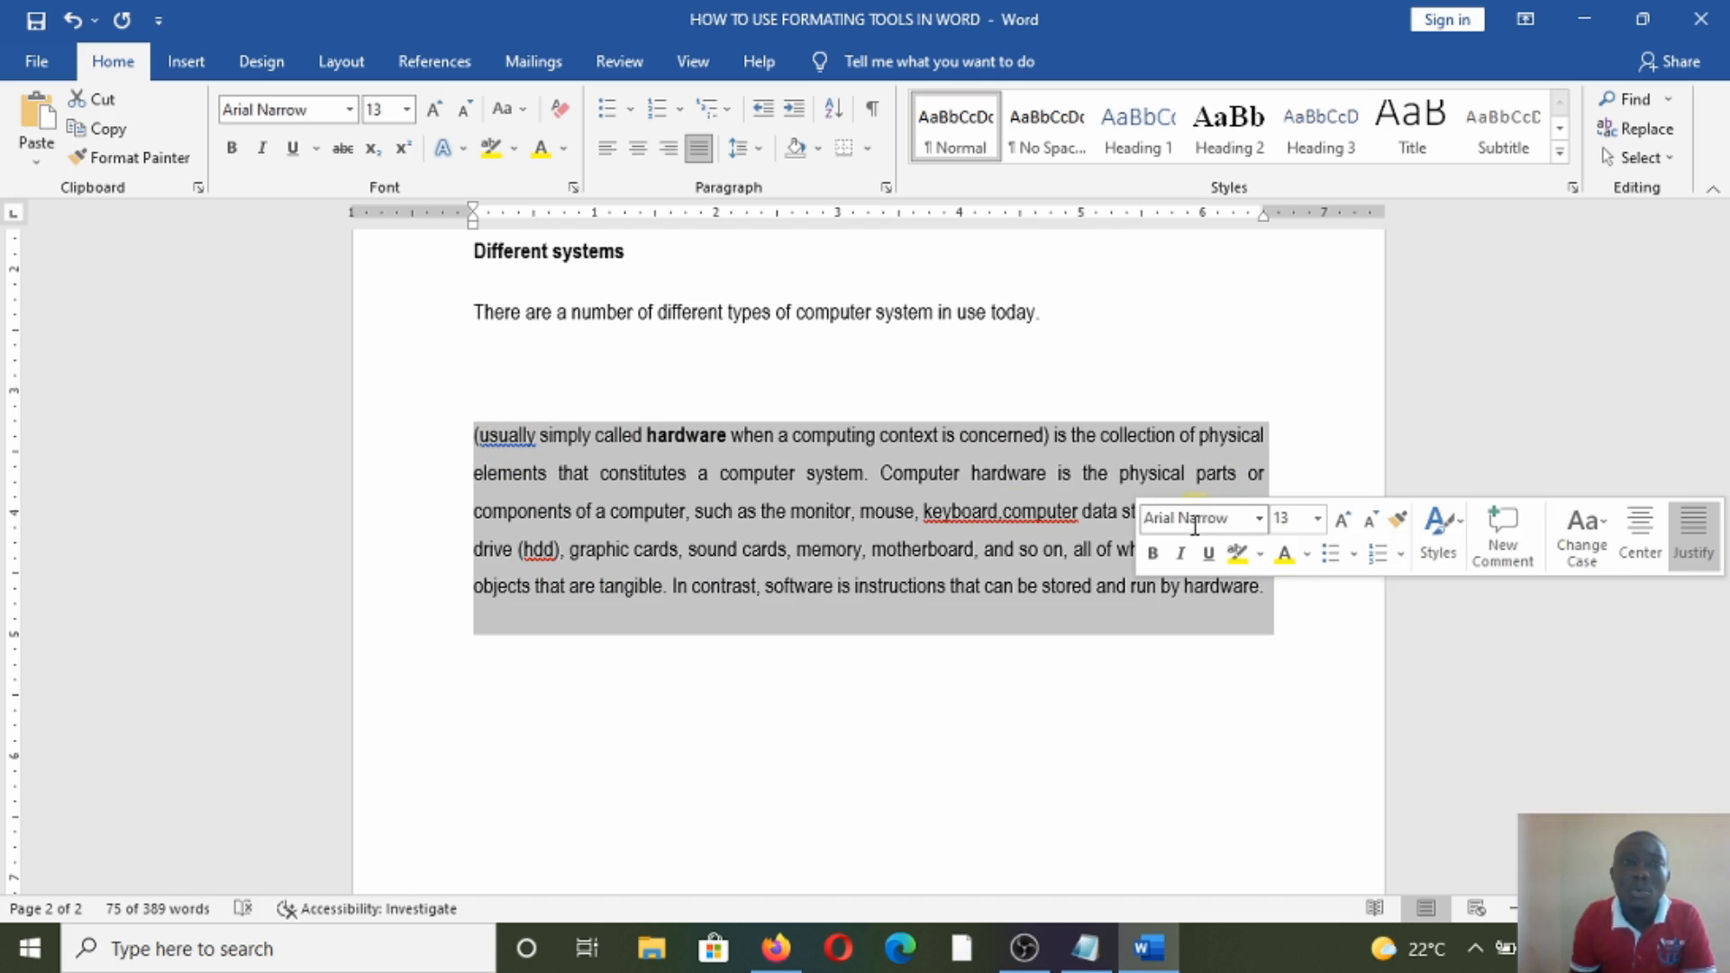
click(563, 150)
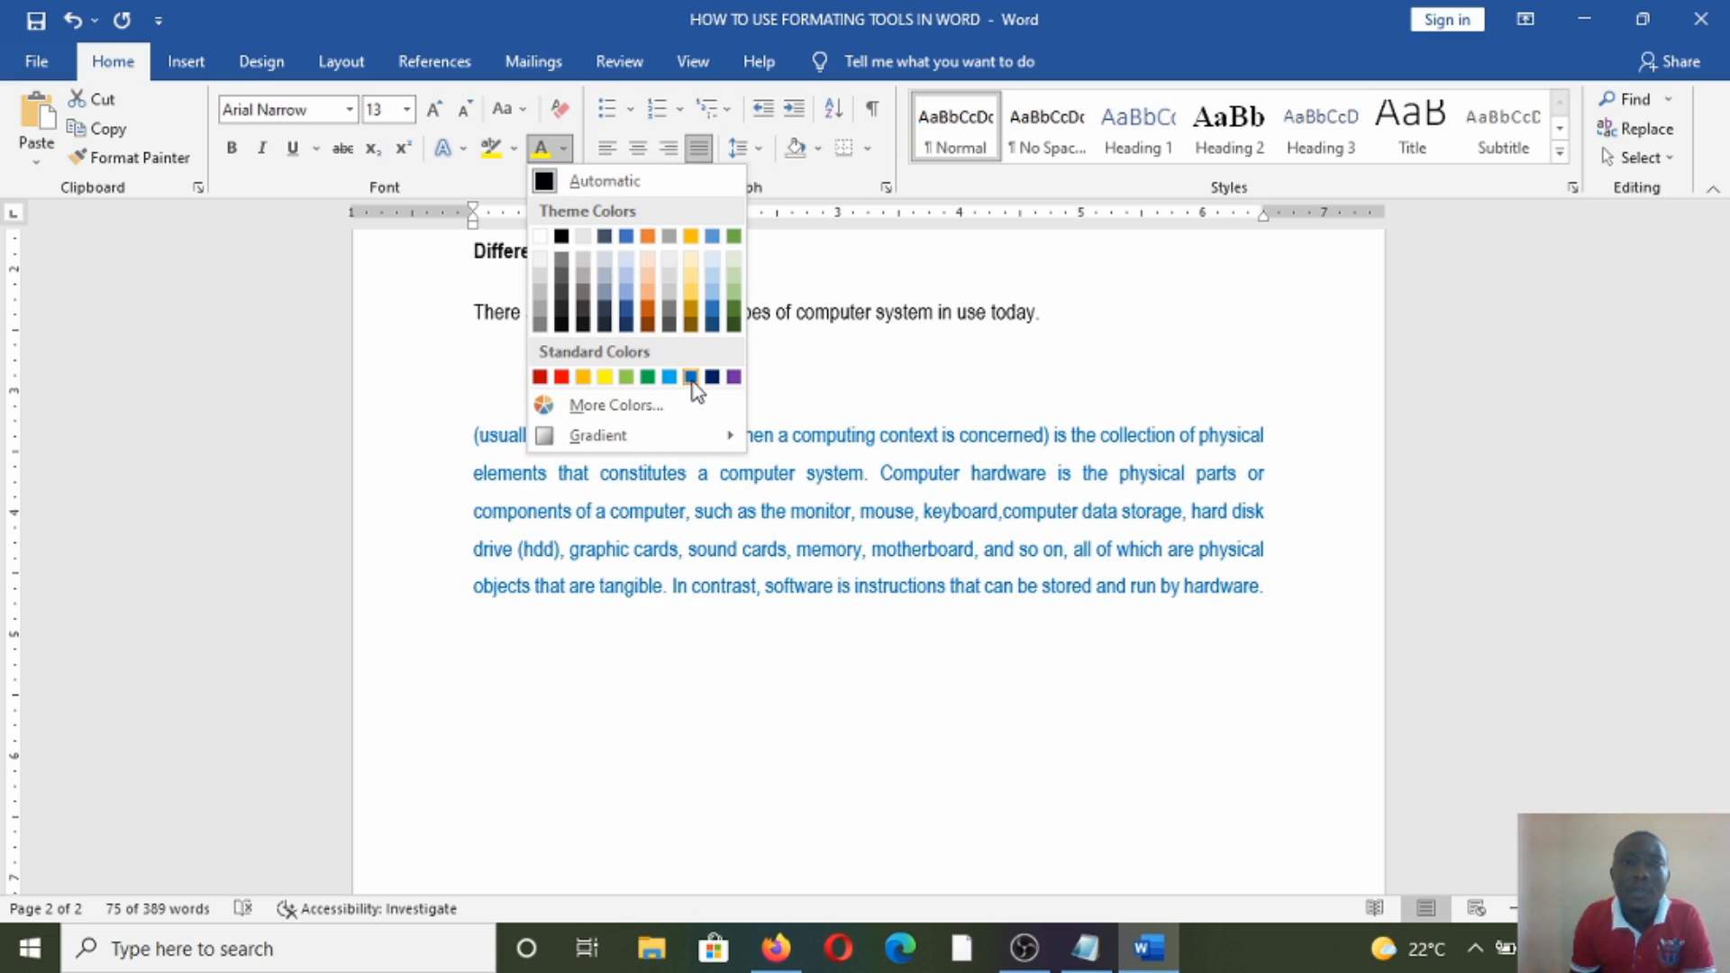
click(691, 378)
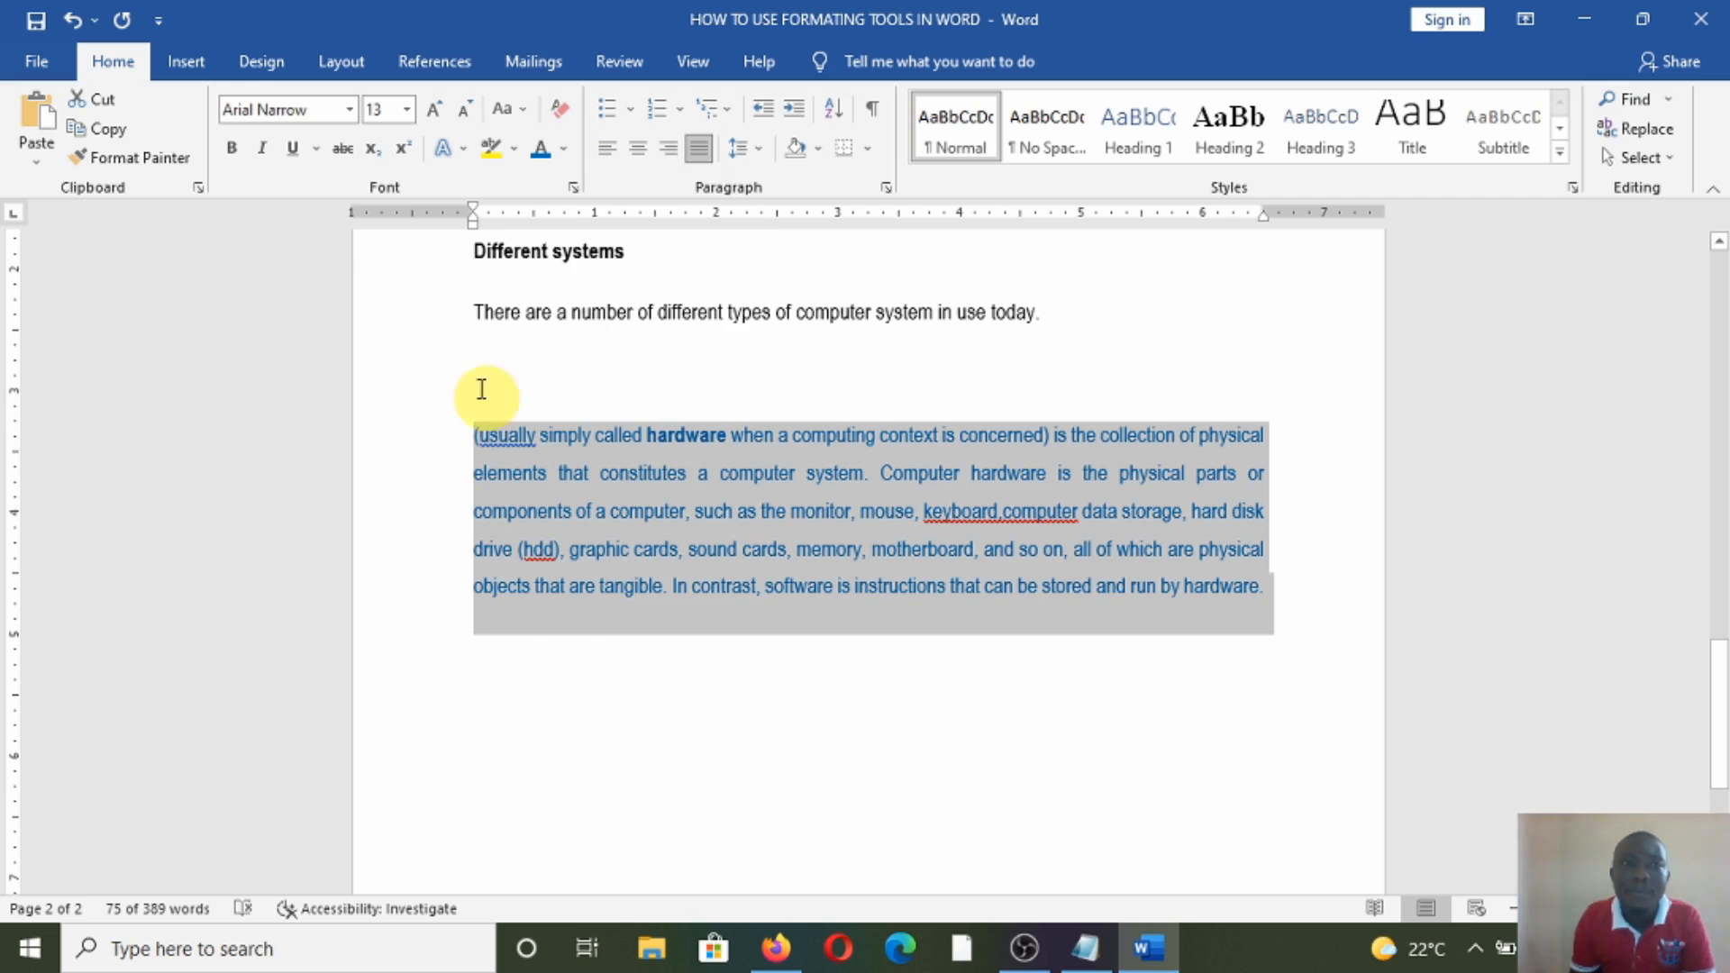
click(342, 150)
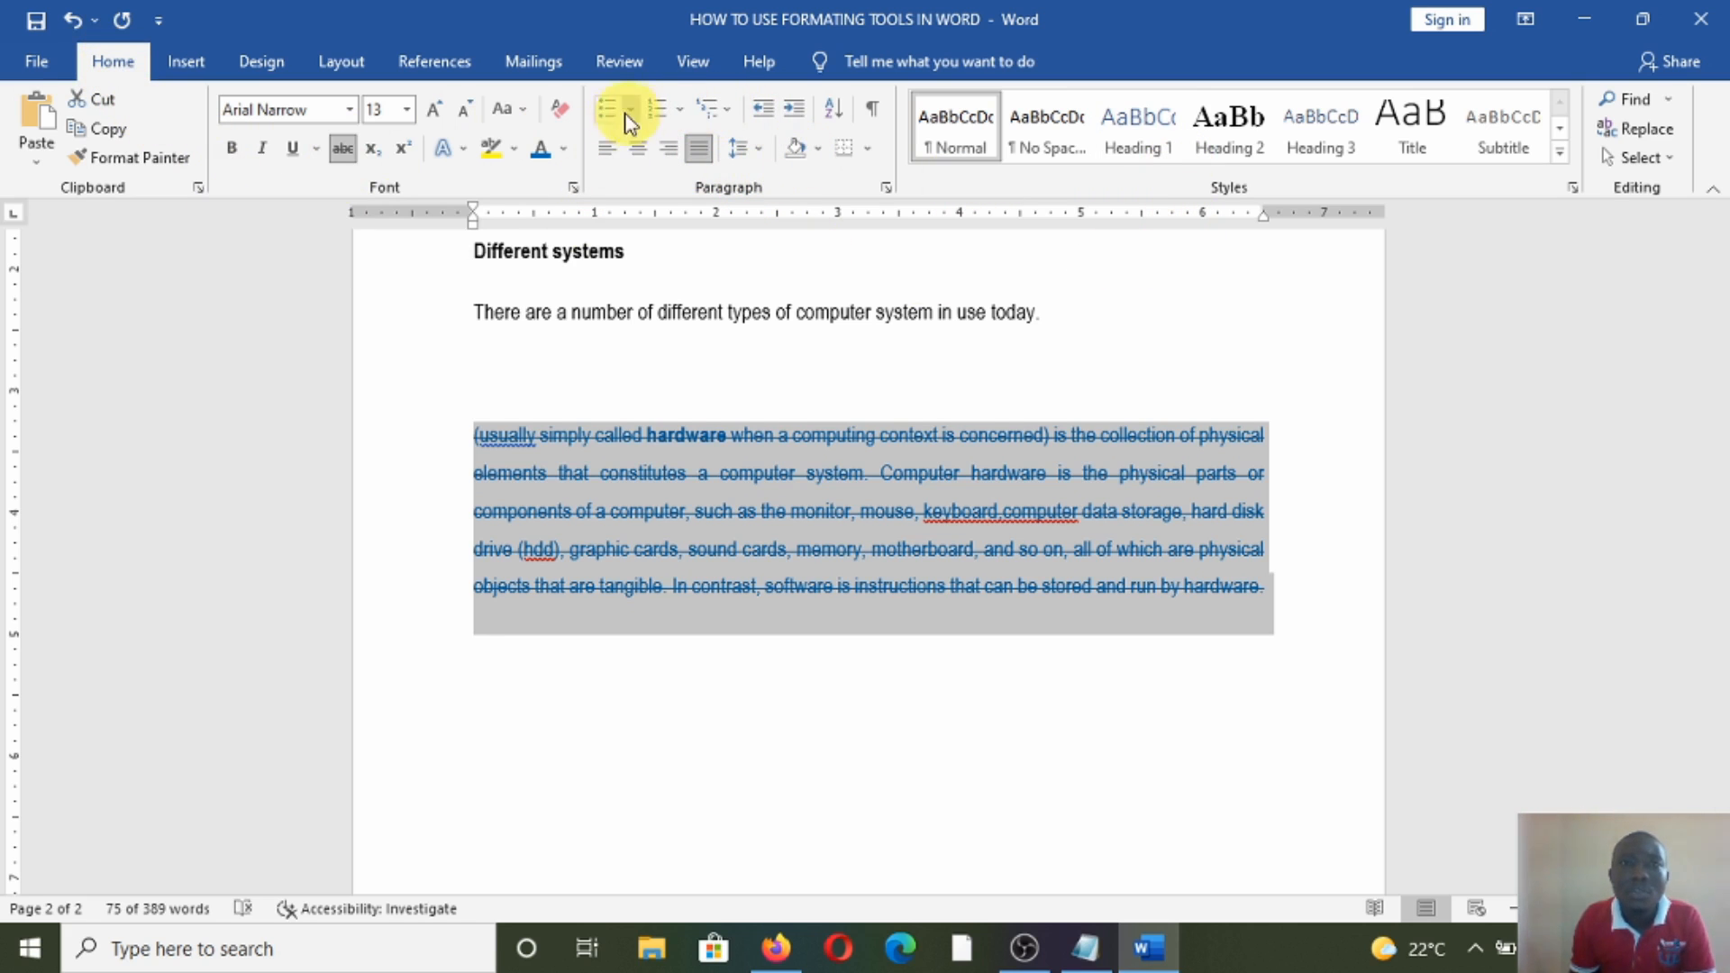
Step: Write four separate lines below the struck-through paragraph: "Input devices", "Output devices", "Processing devices" and "Storage devices"
scroll(616, 665, down, 2)
click(707, 529)
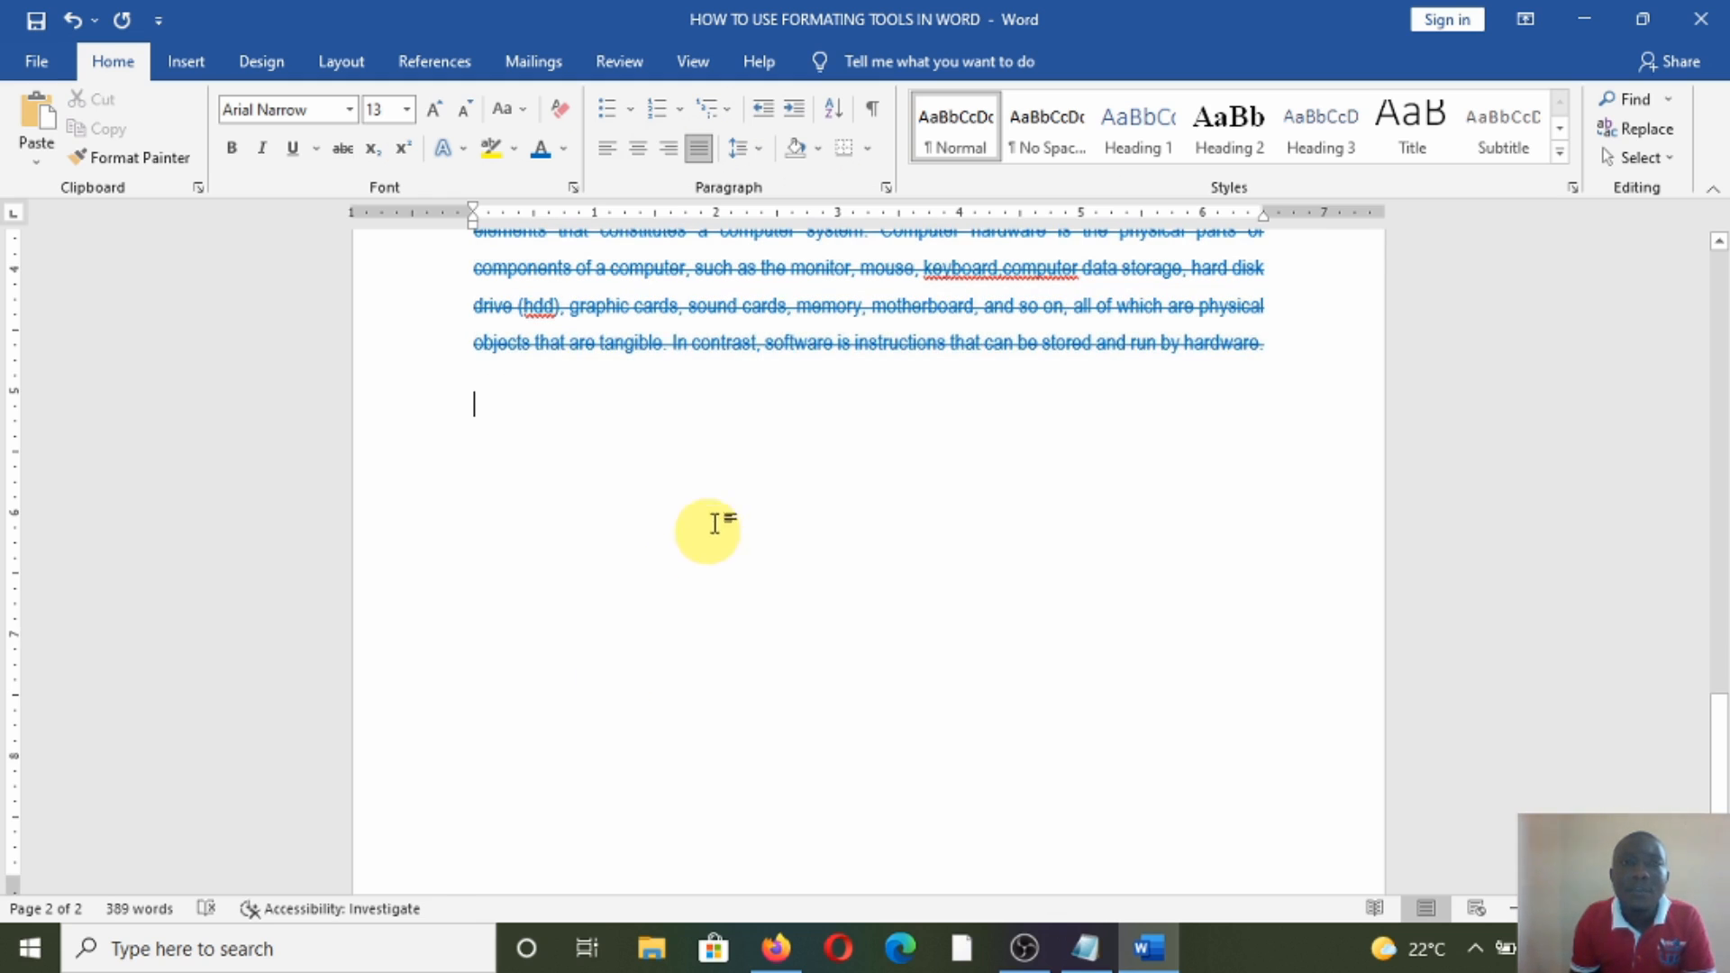
text(in)
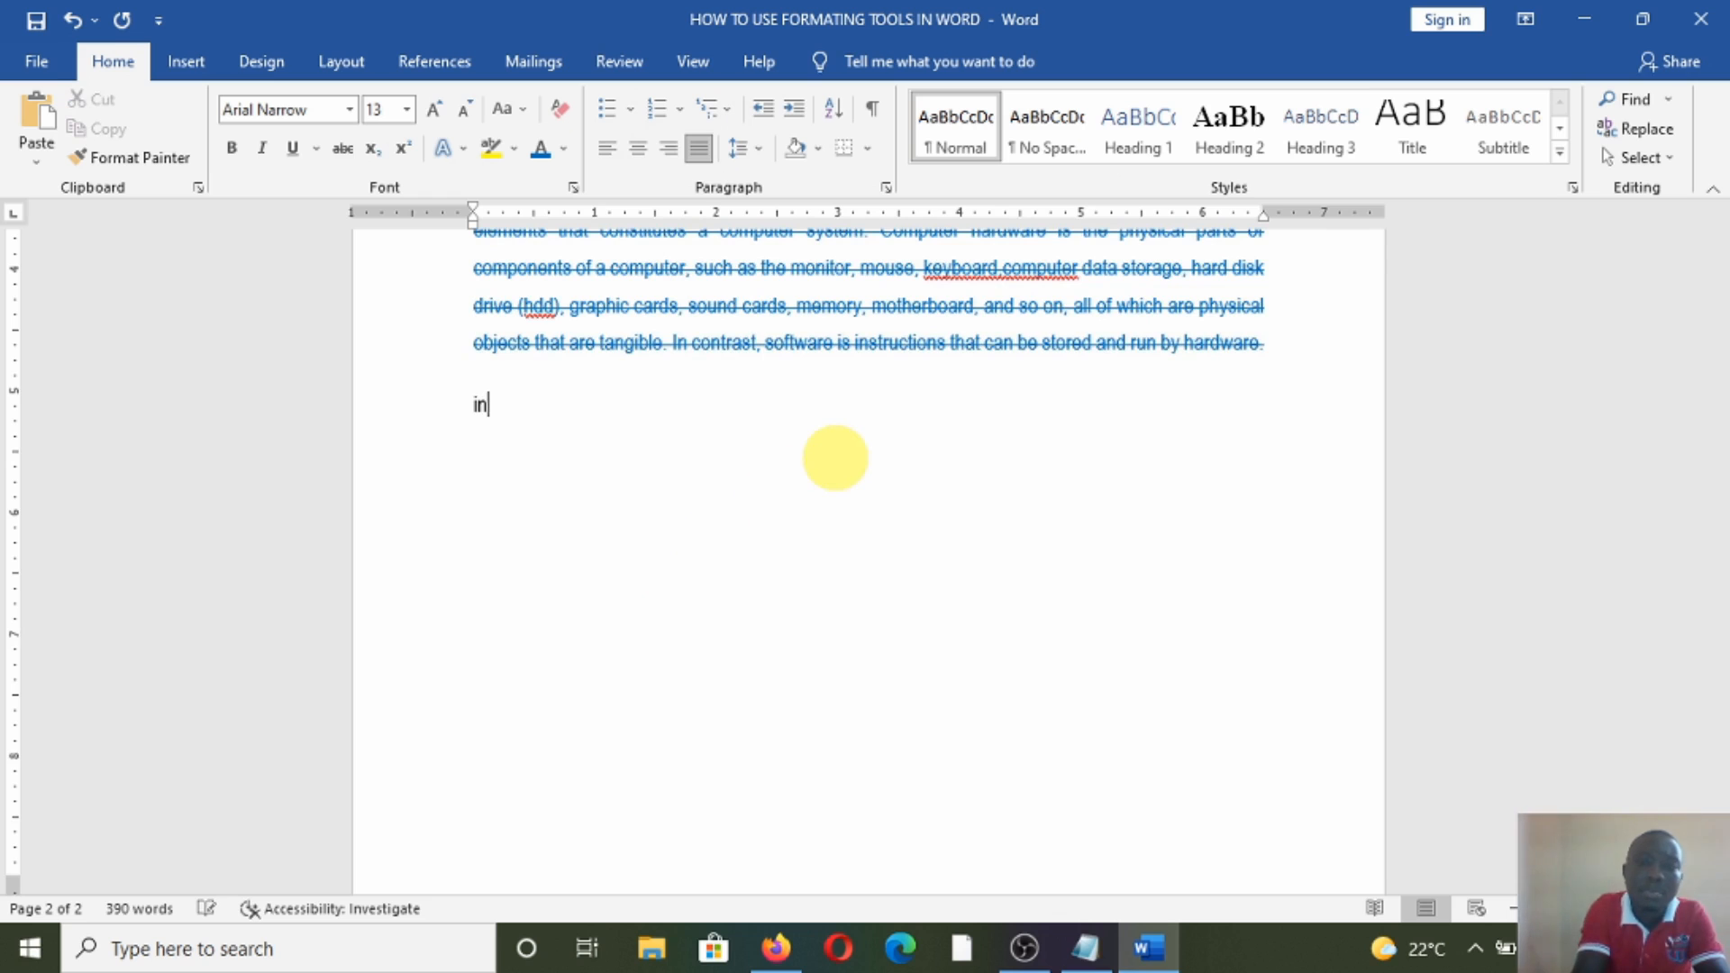
text(put device)
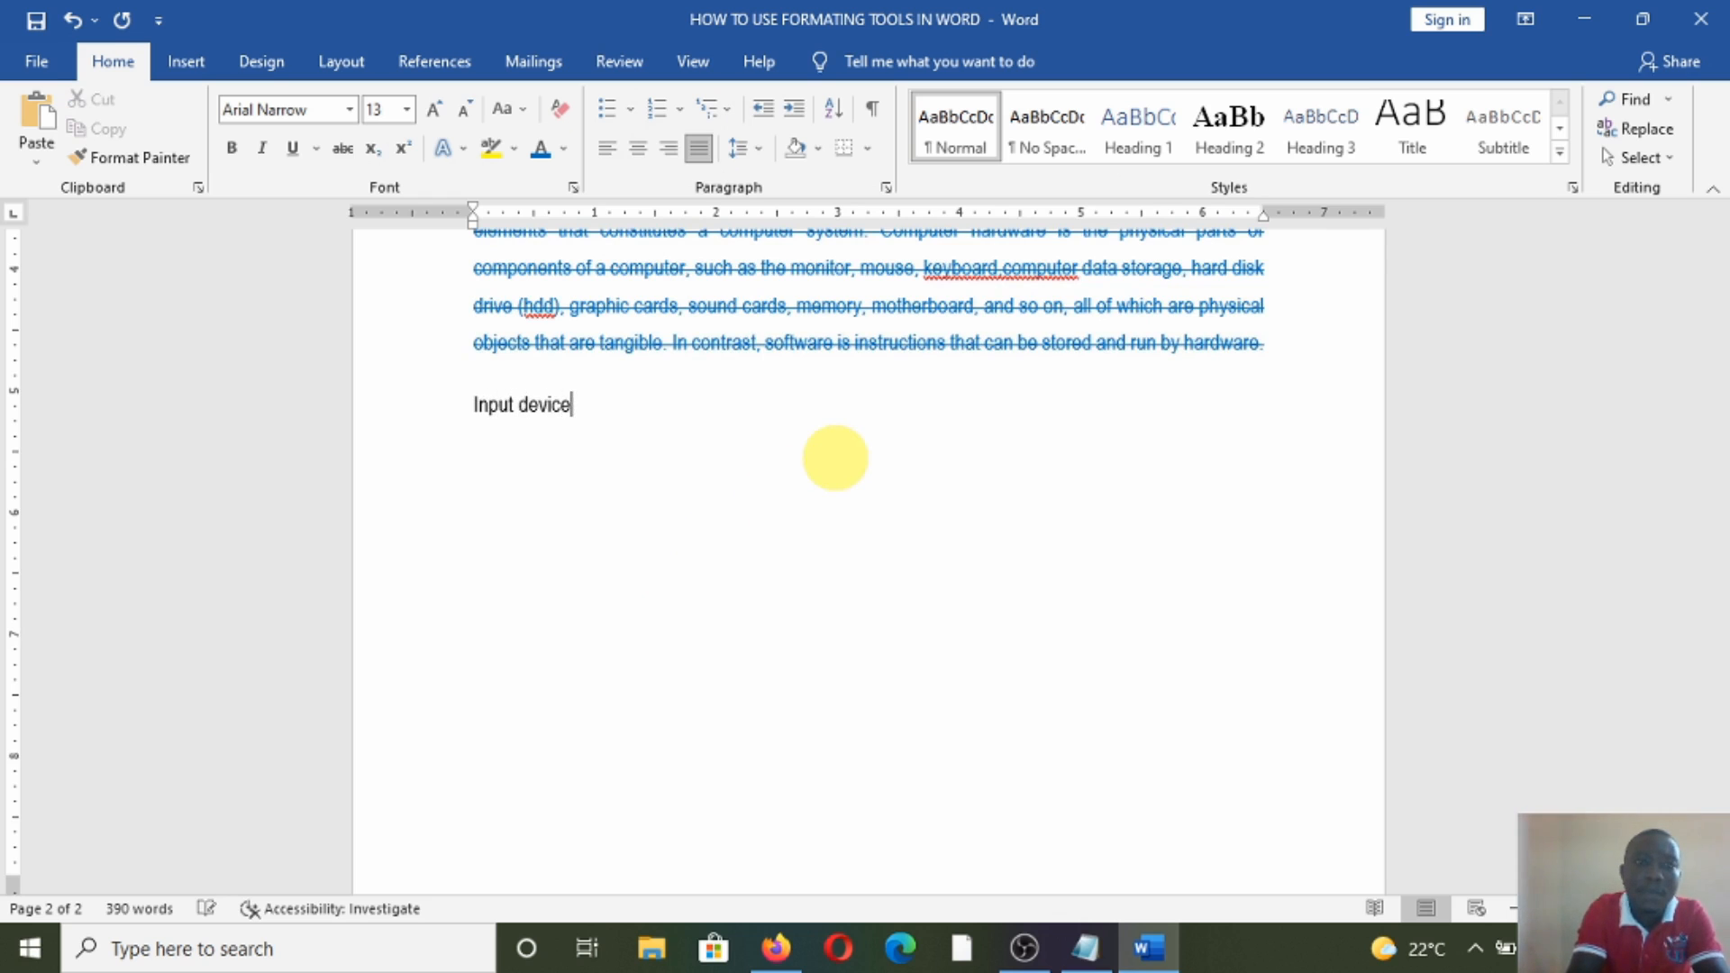
text(ut)
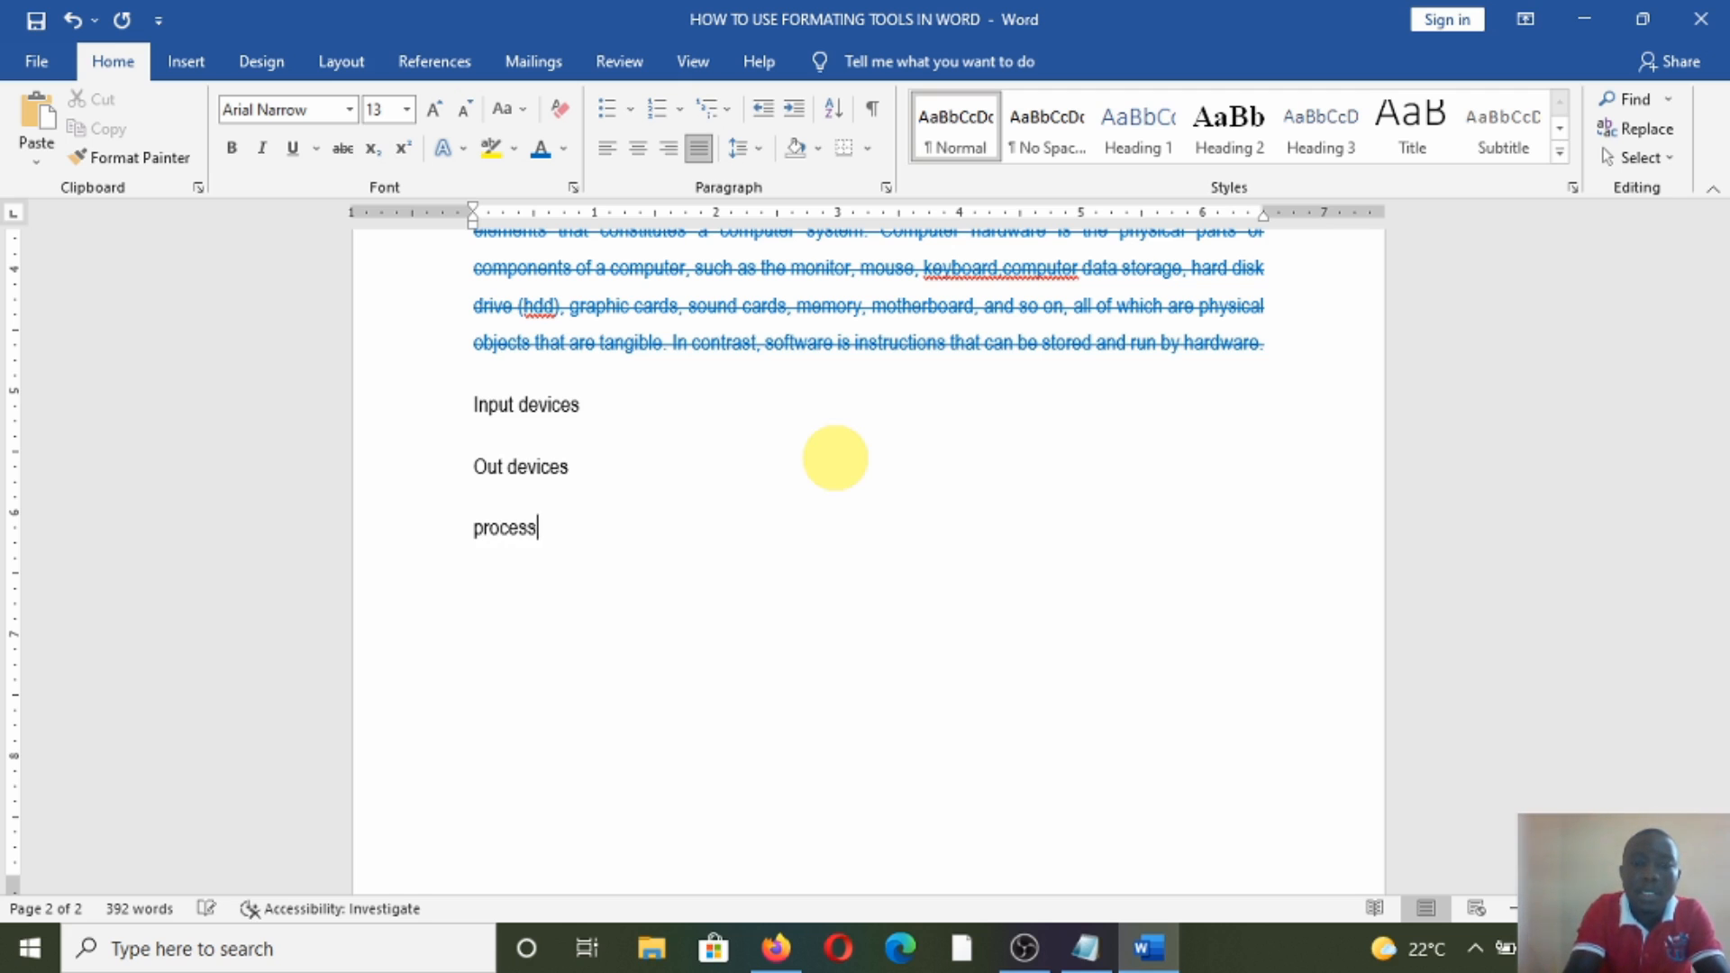
text(devices)
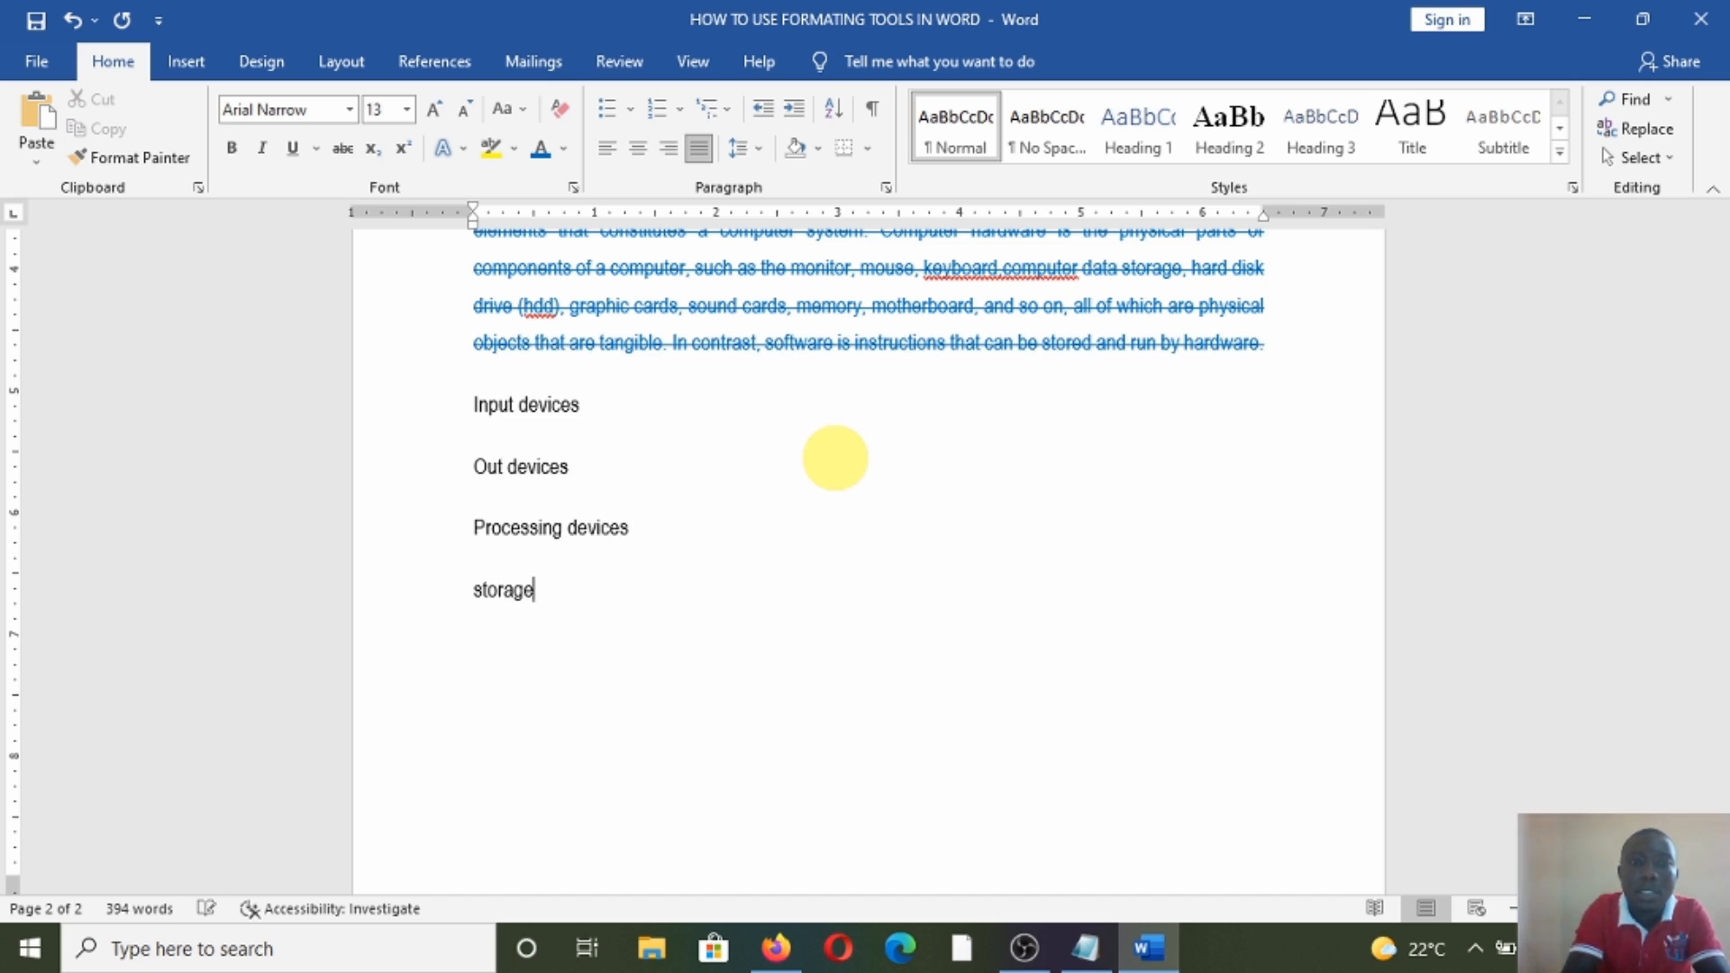
key(BackSpace)
key(BackSpace)
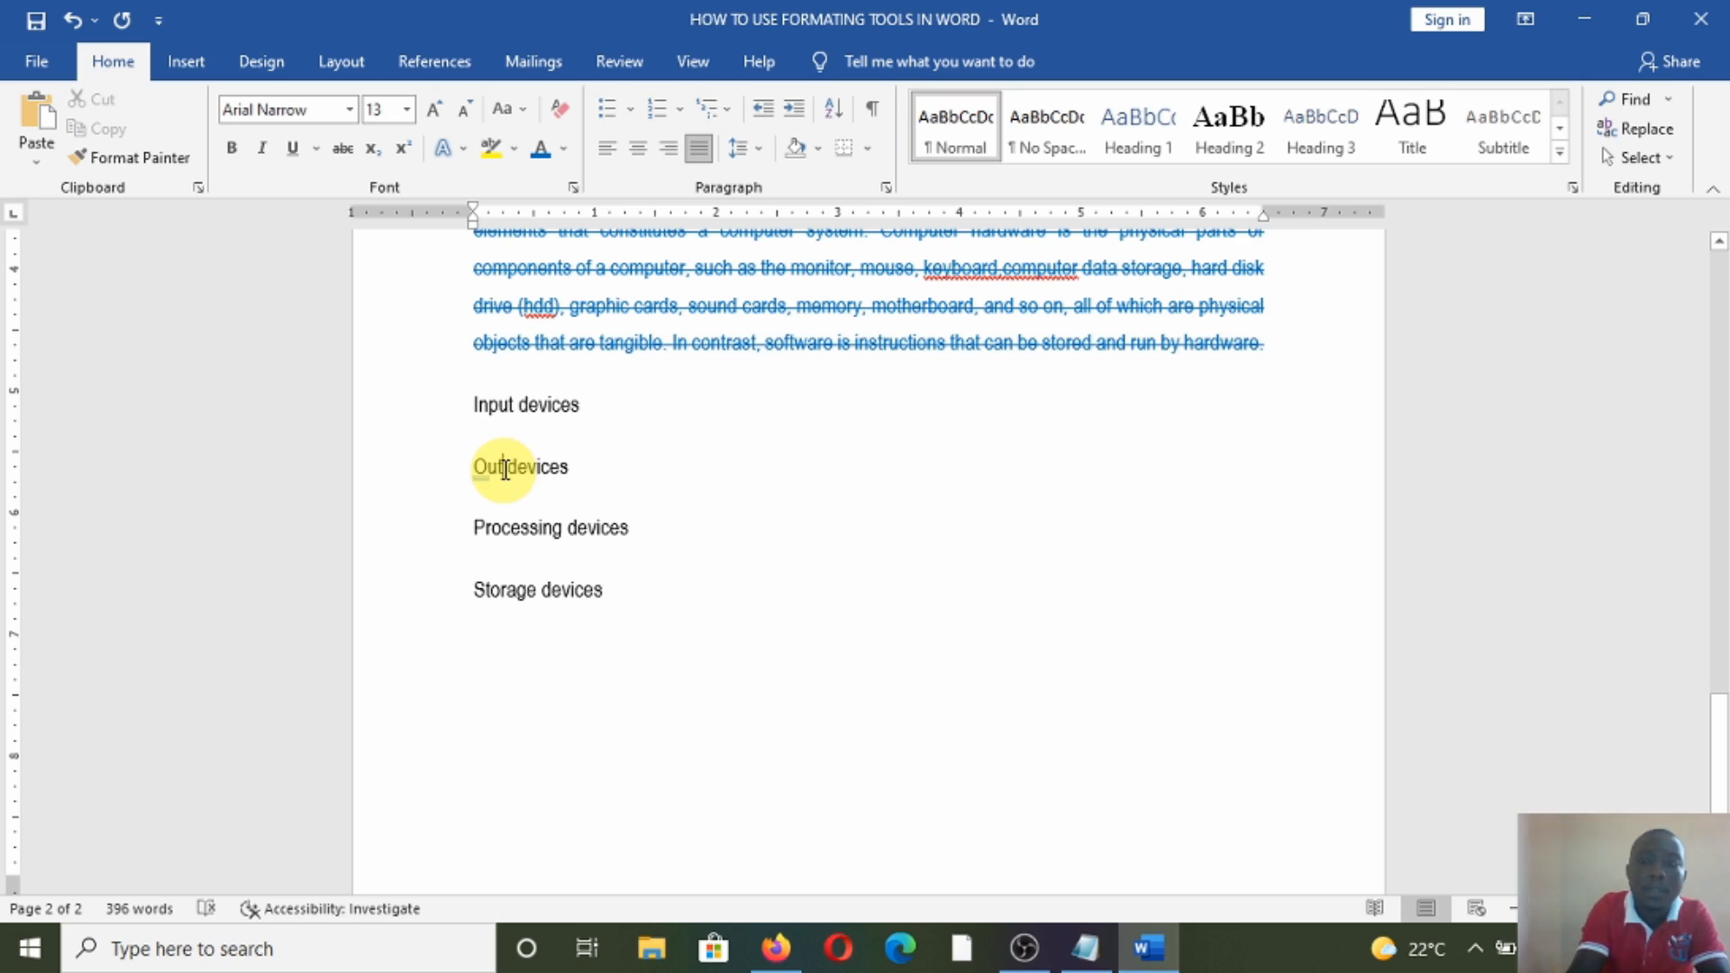
text(put)
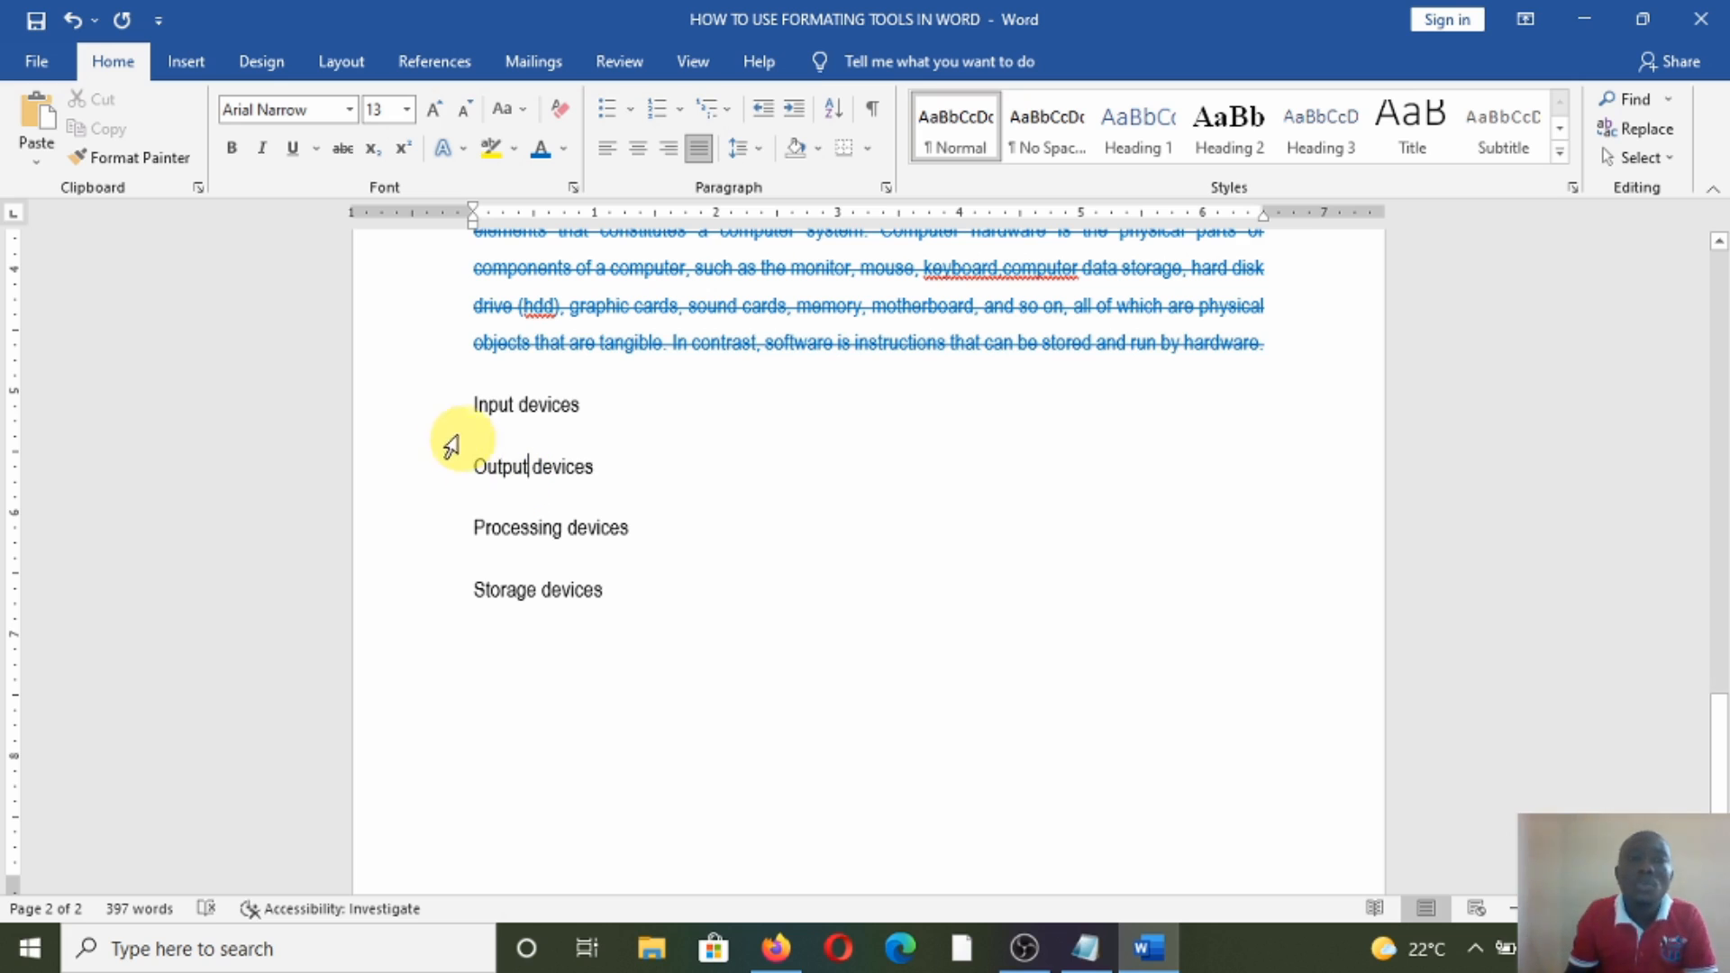
Step: Turn the four device lines into a bulleted list with arrowhead bullets, and look at the available numbering formats
drag(477, 403, 635, 590)
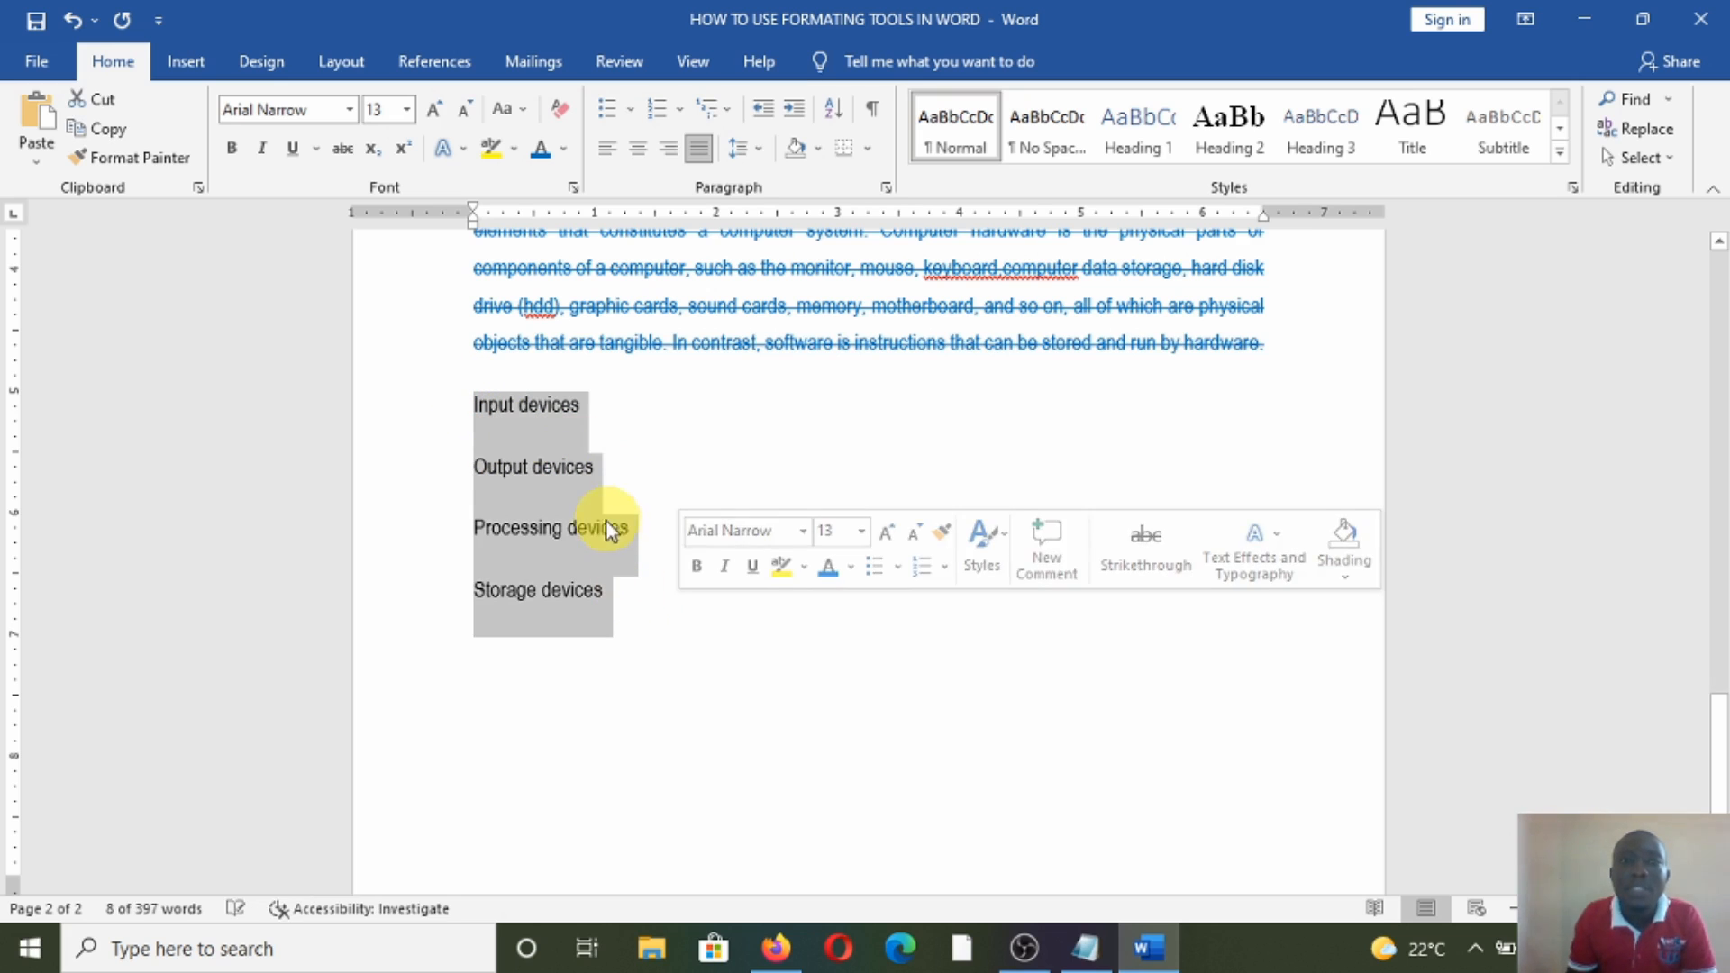
click(627, 108)
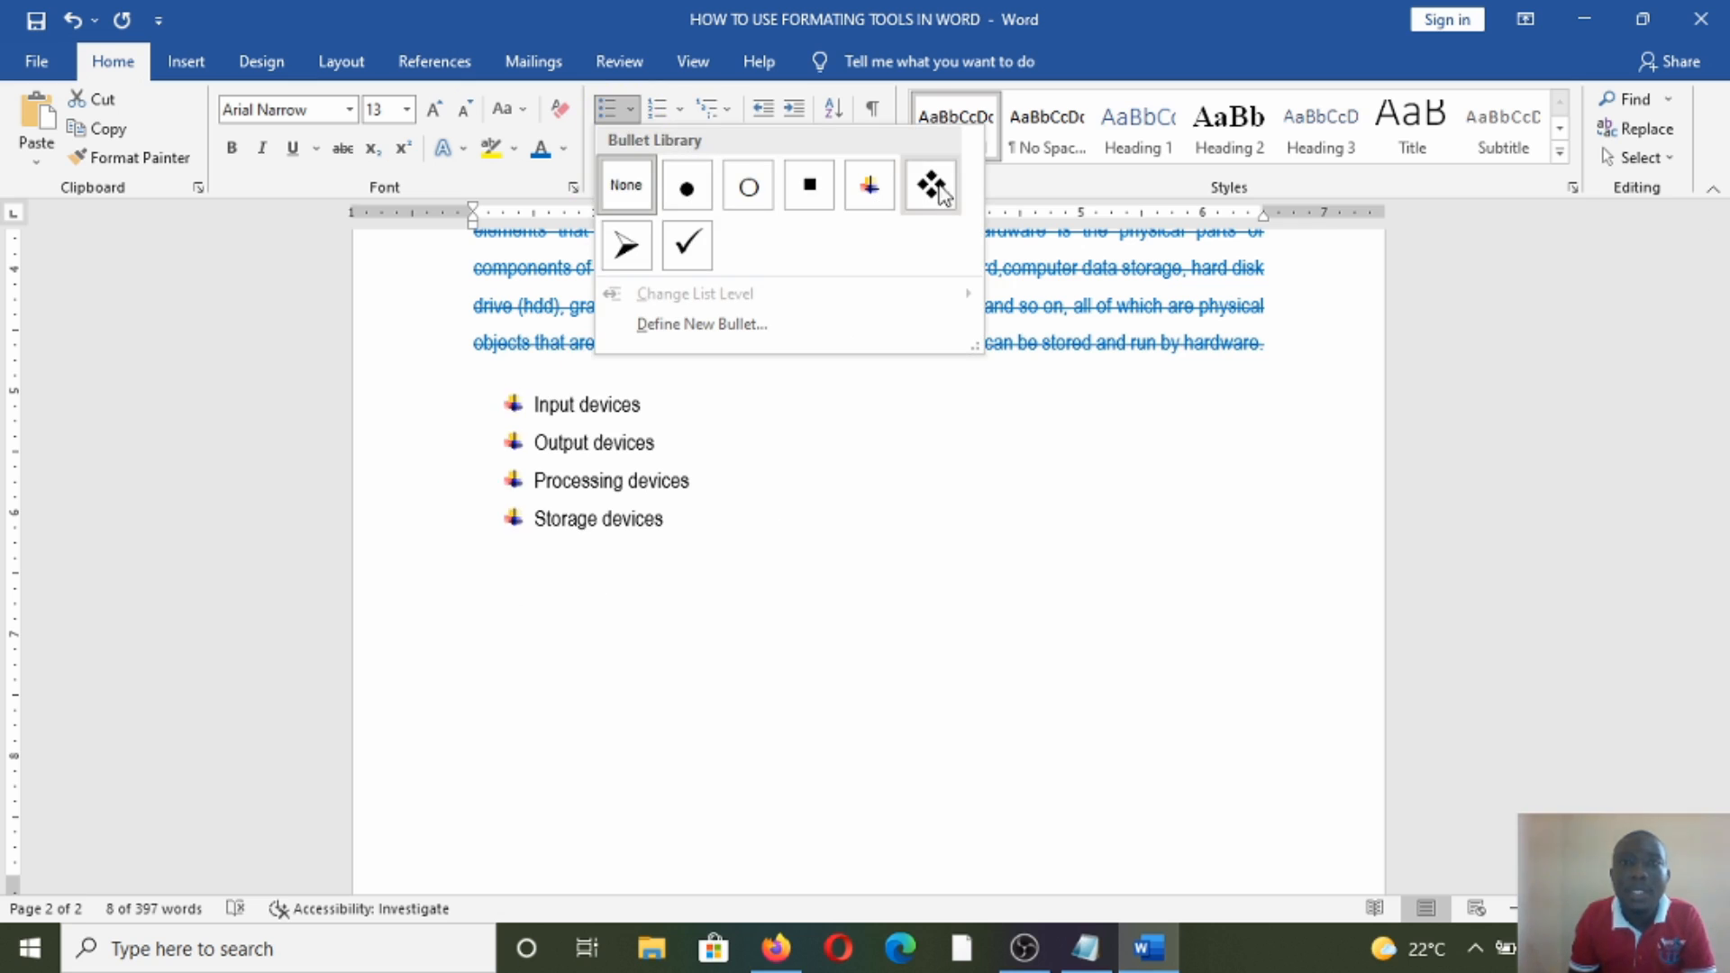
click(635, 254)
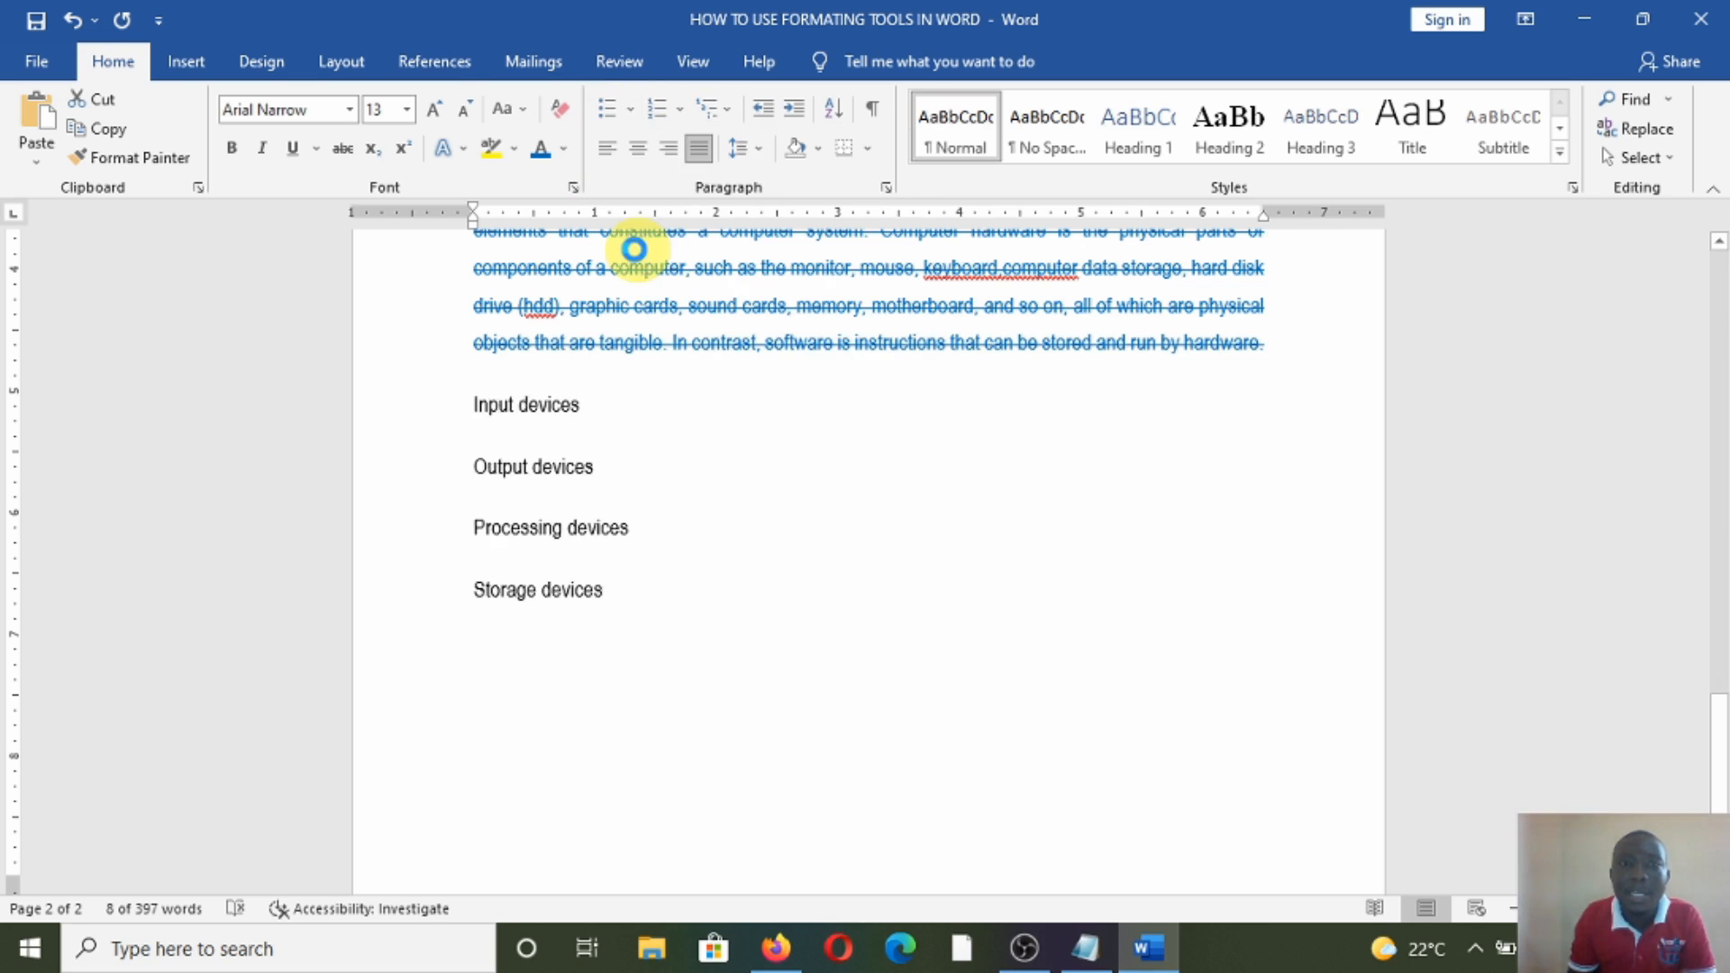
click(680, 112)
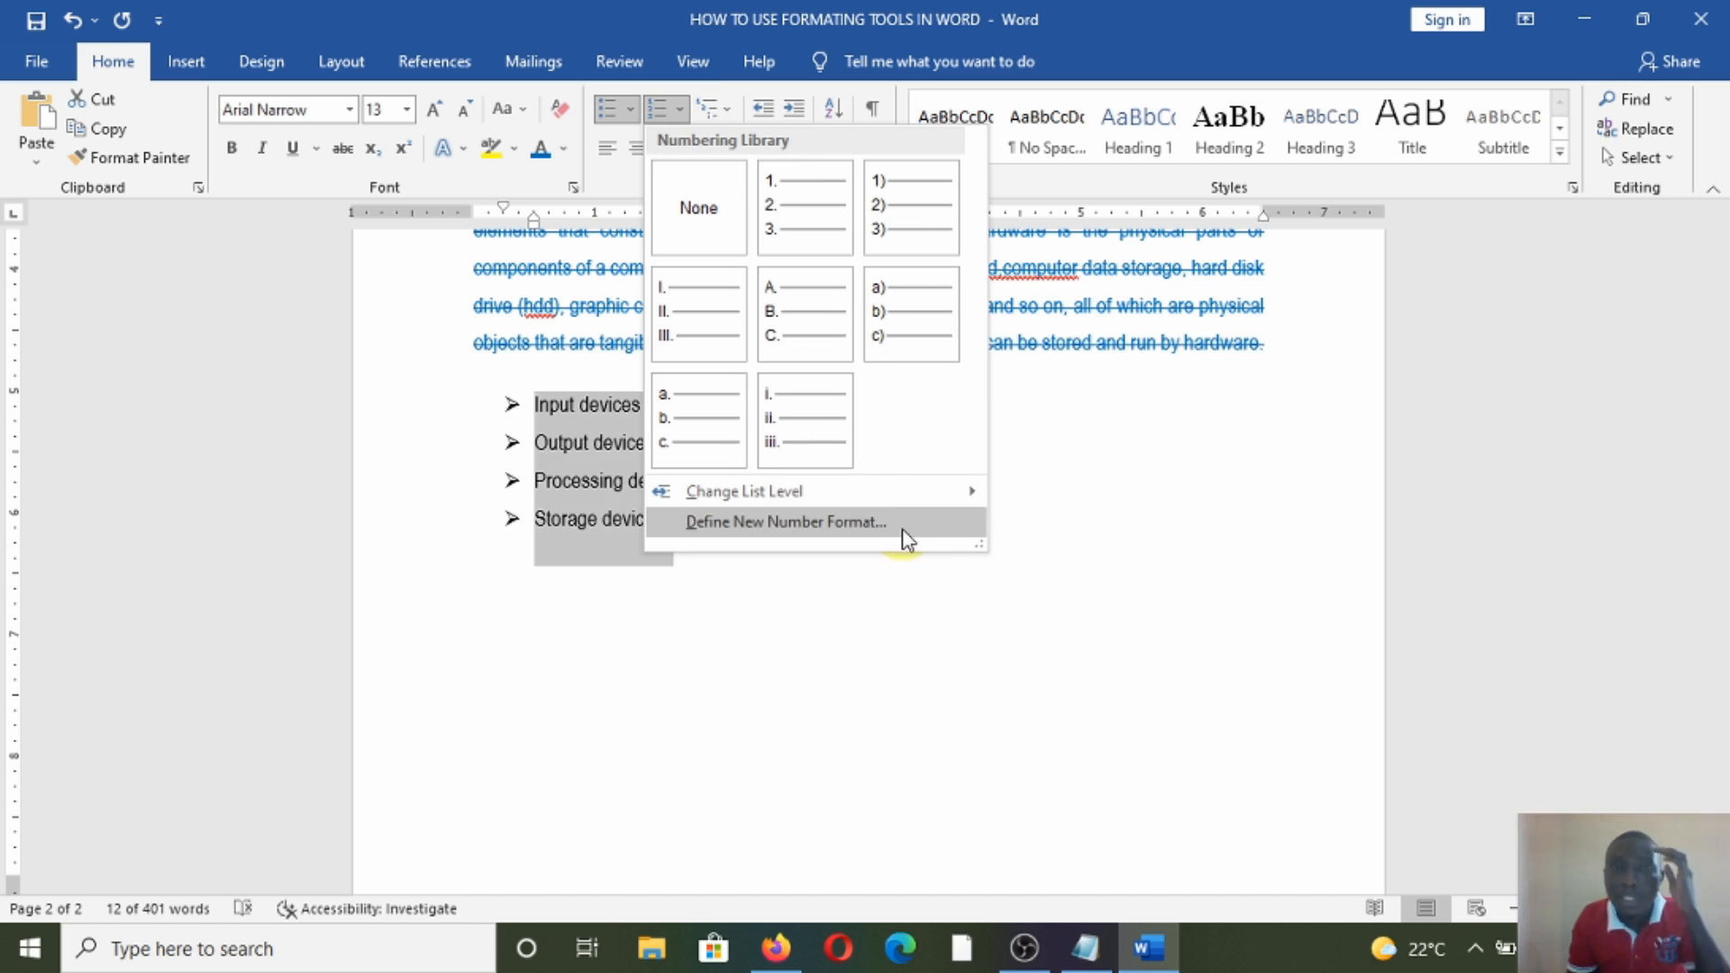
click(1036, 599)
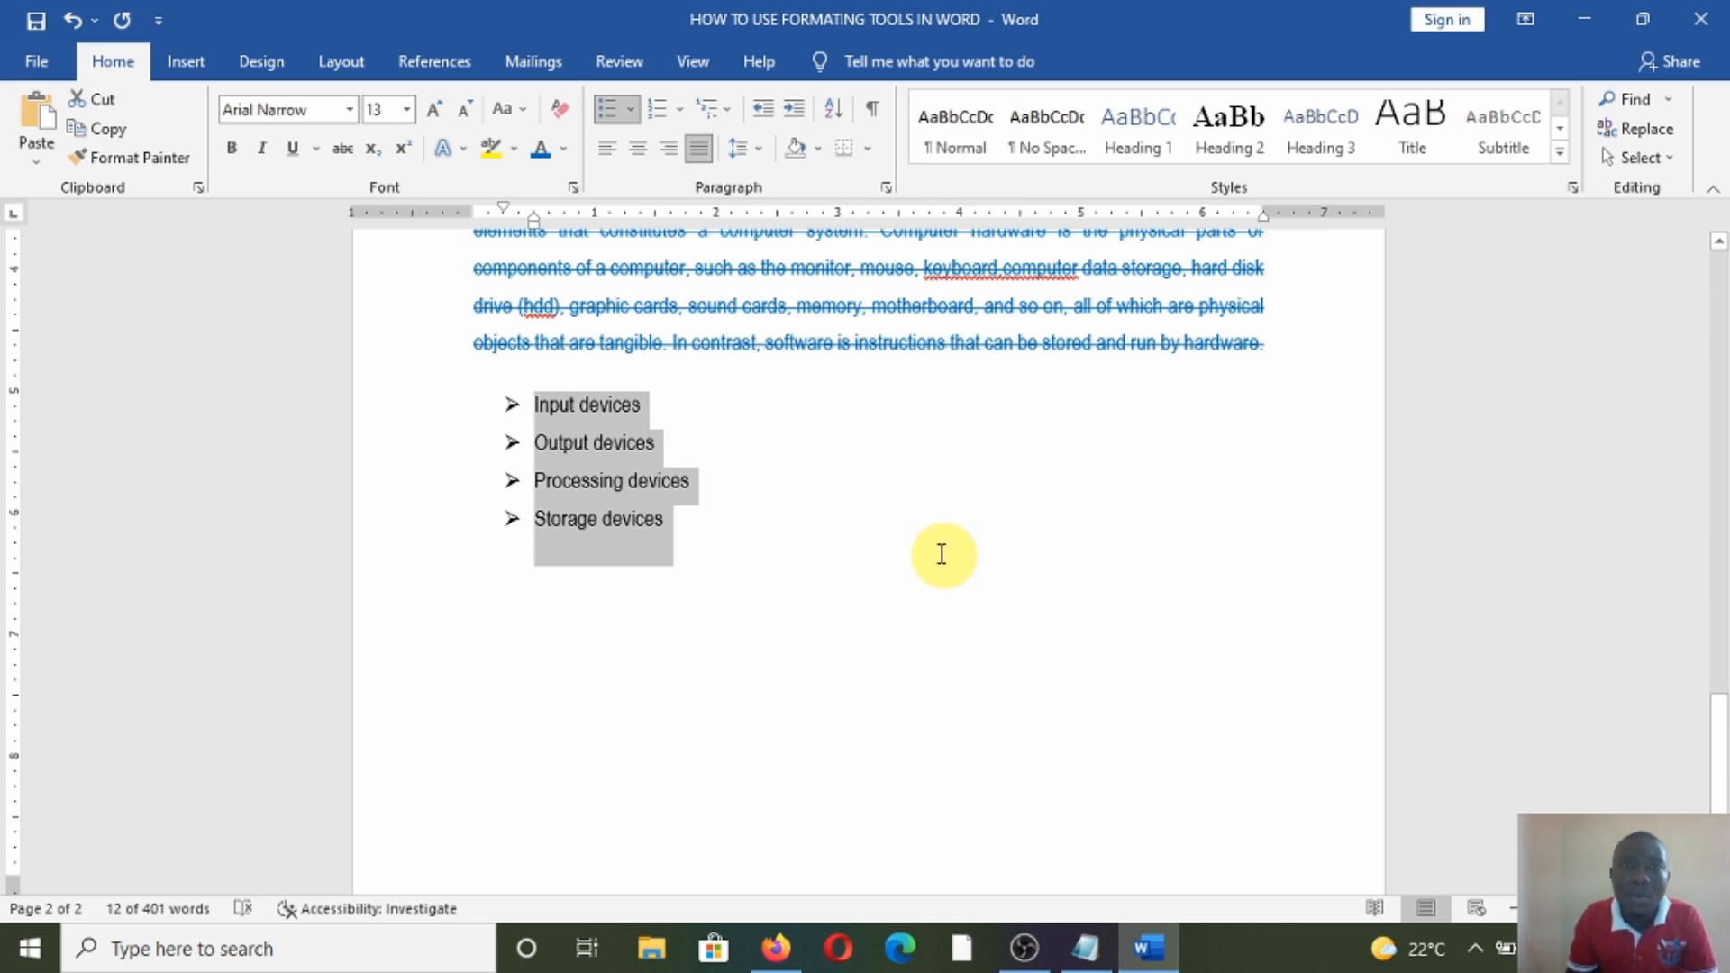
Step: Look over the available insertion and design tools, and review the struck-through paragraph and the bulleted list at the article's end
scroll(880, 510, up, 8)
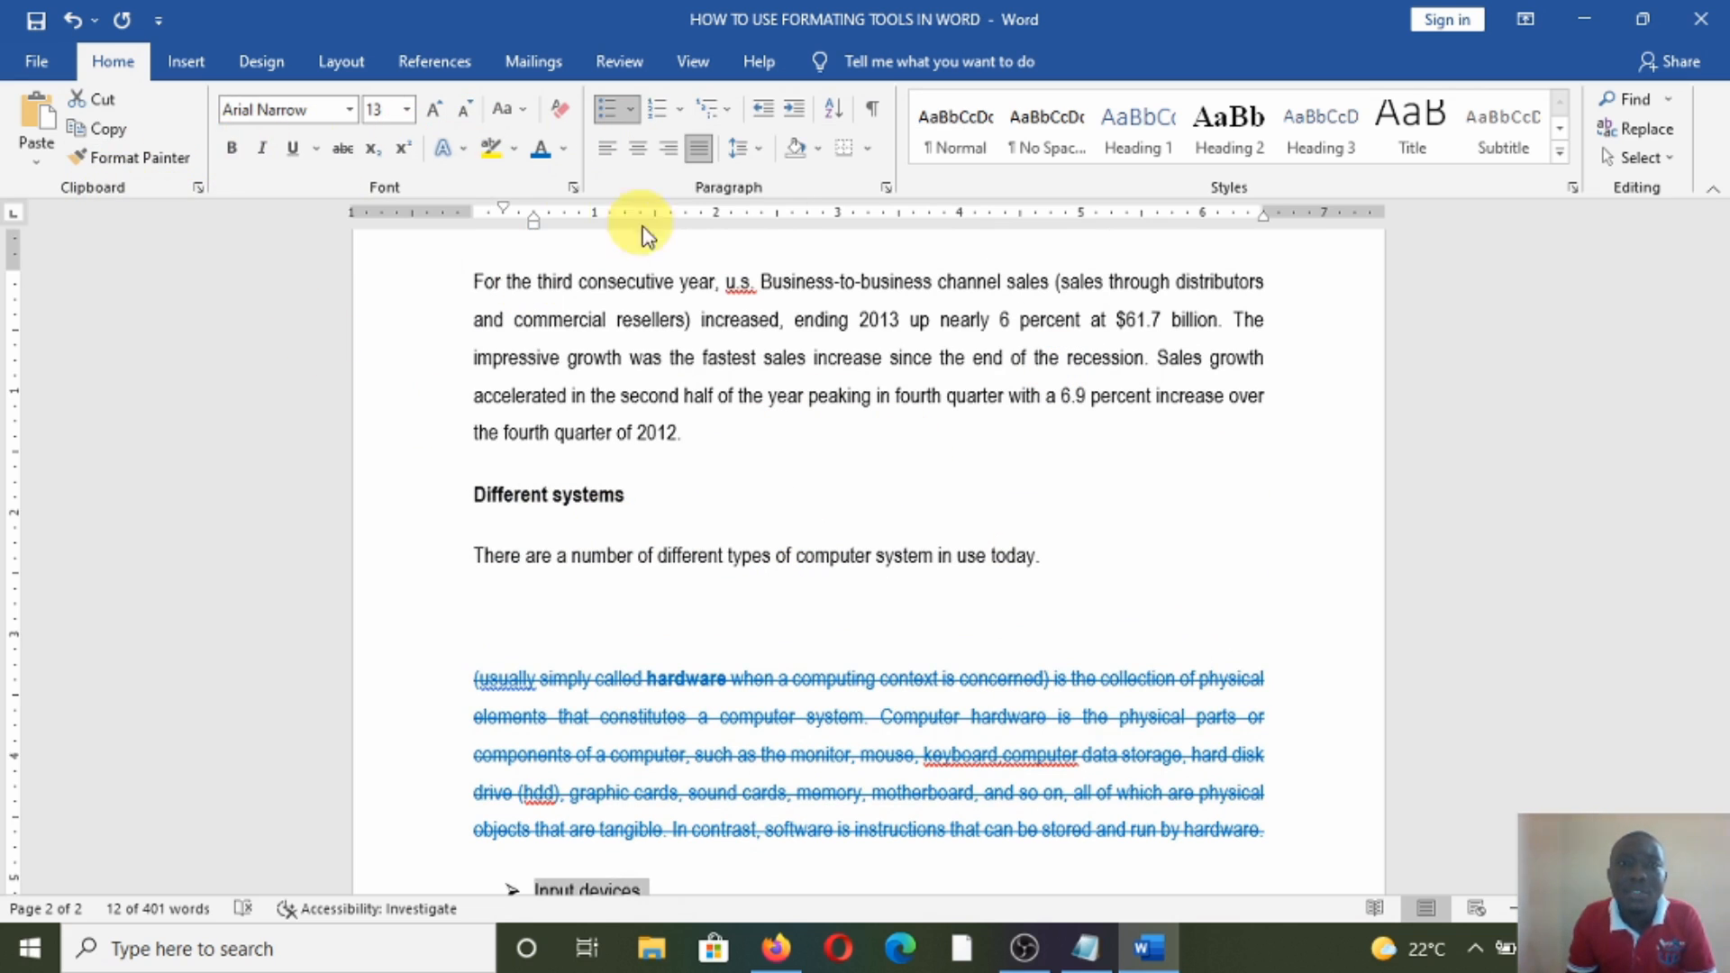
click(203, 66)
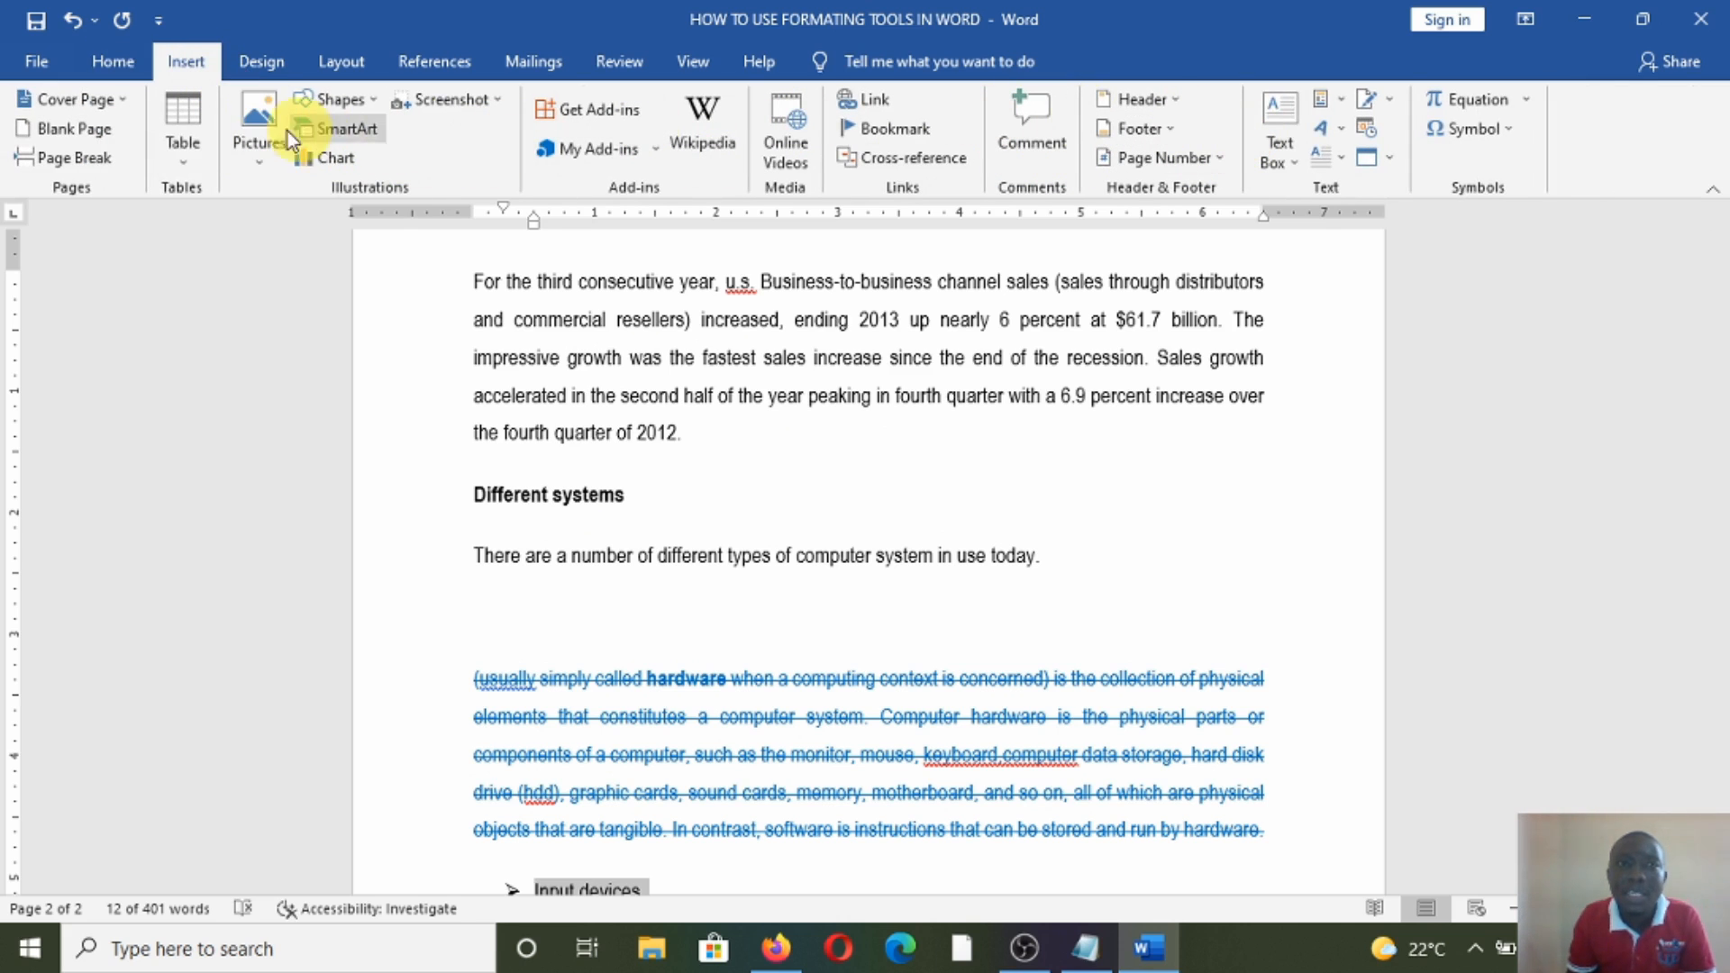
click(245, 65)
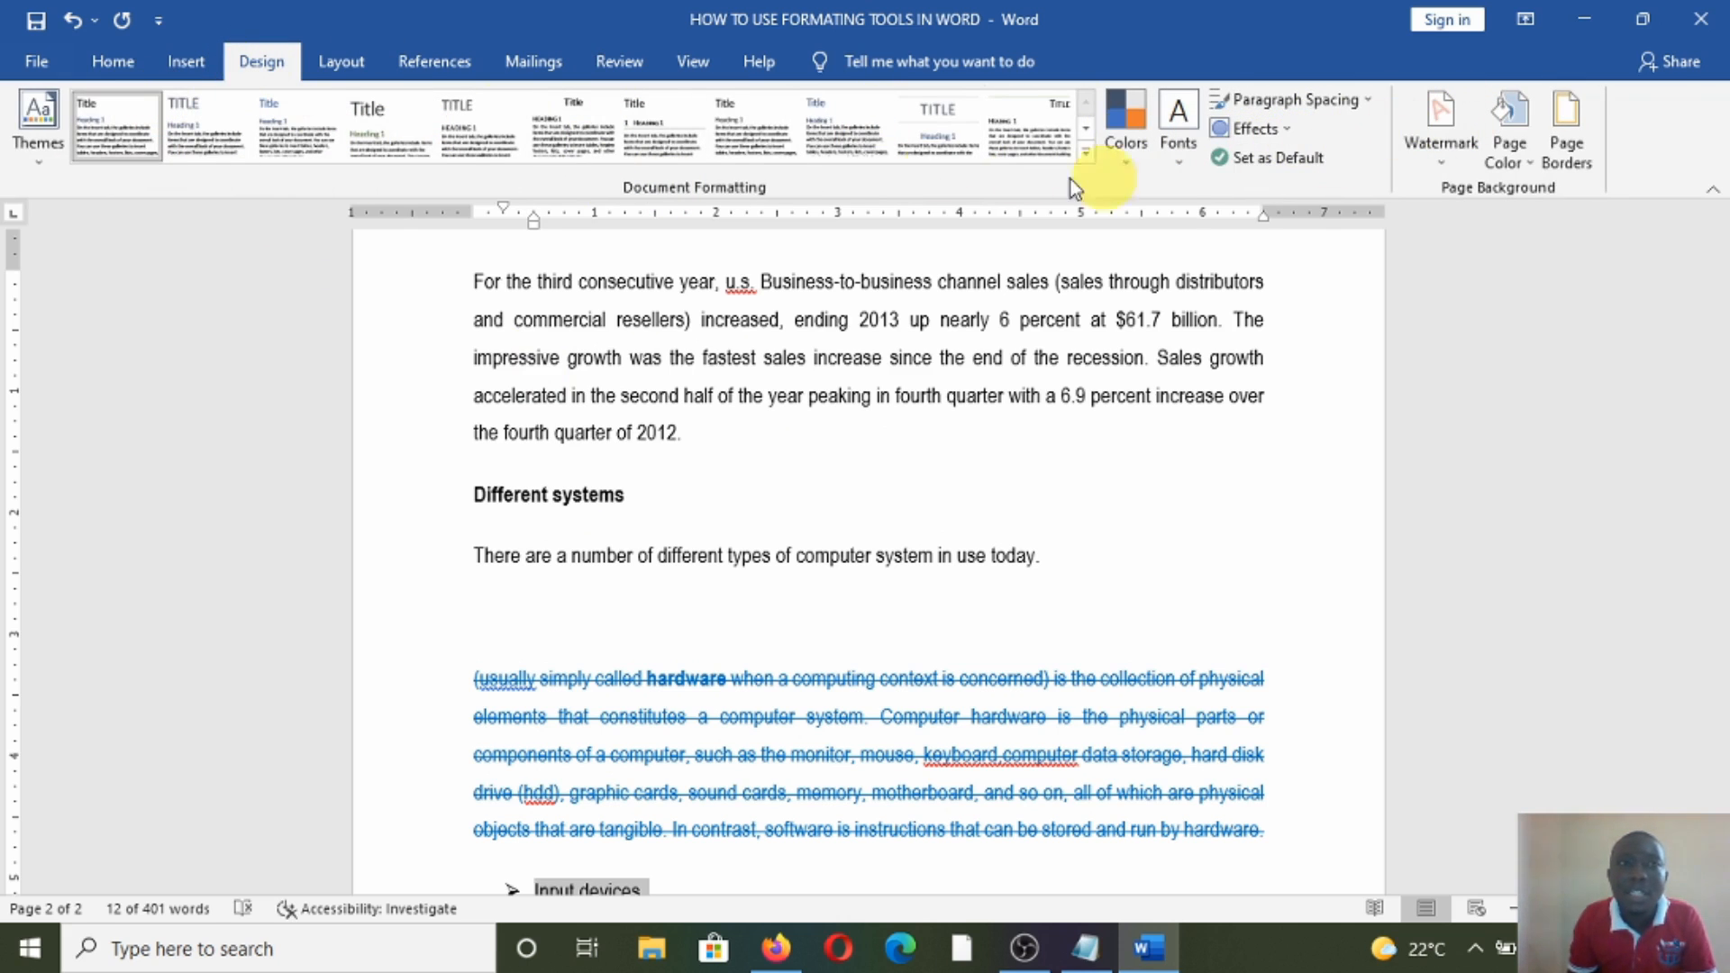
click(110, 63)
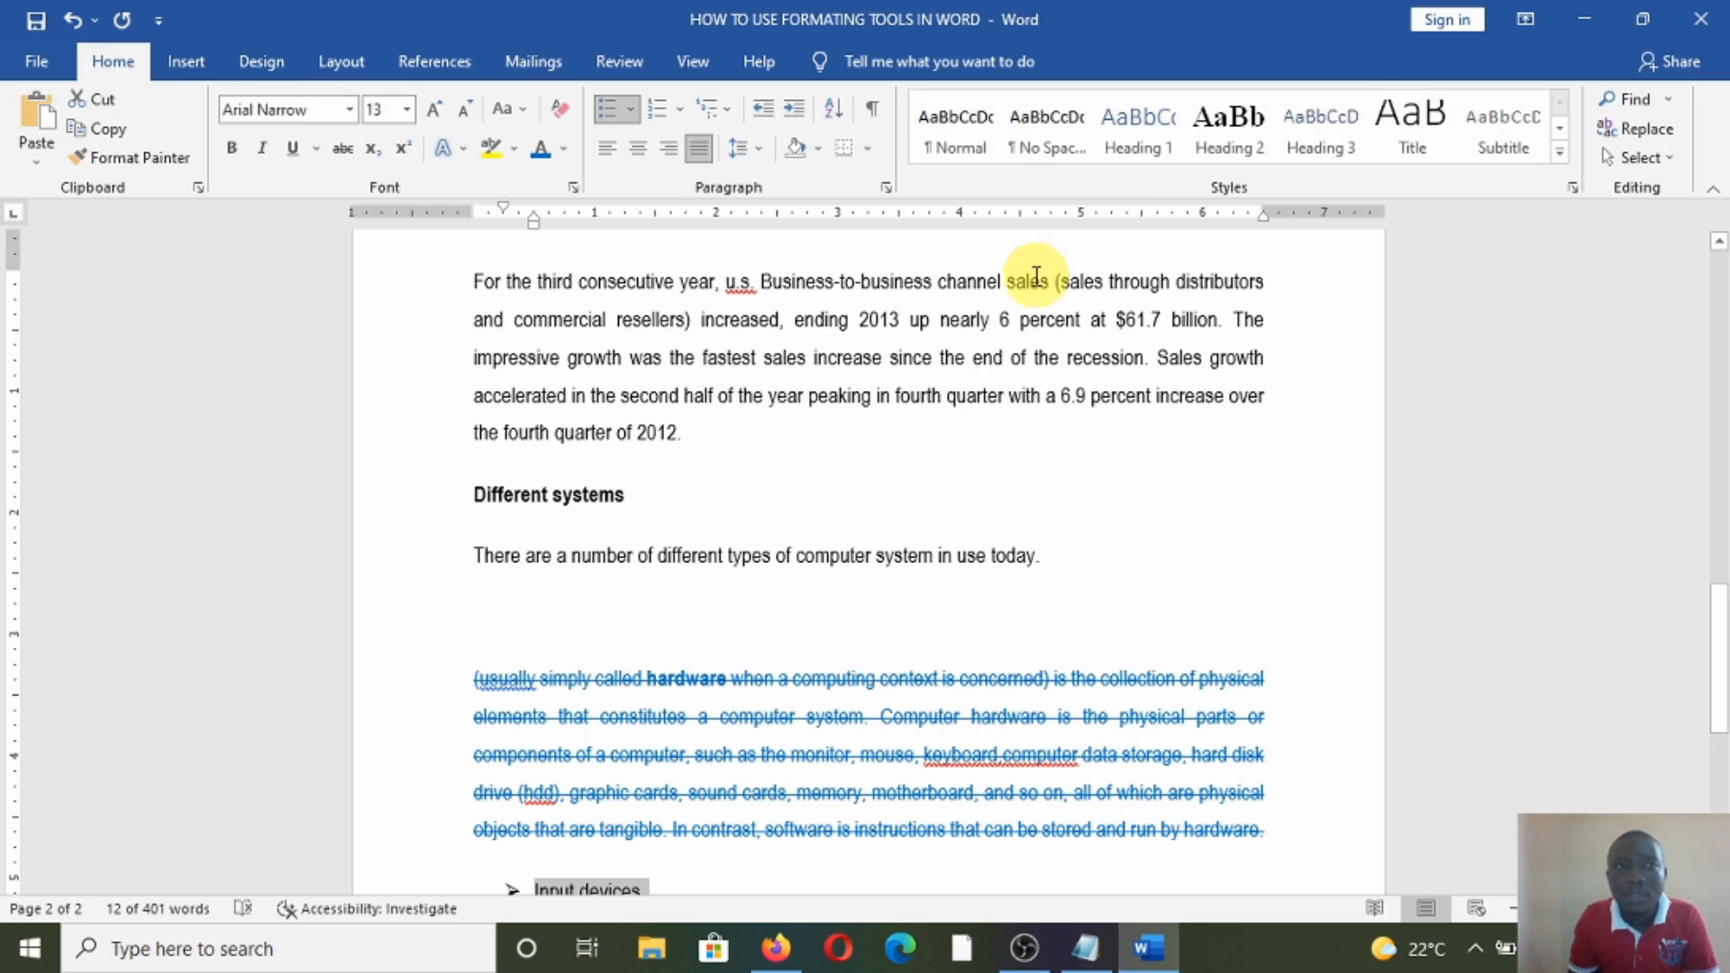
scroll(1034, 276, down, 2)
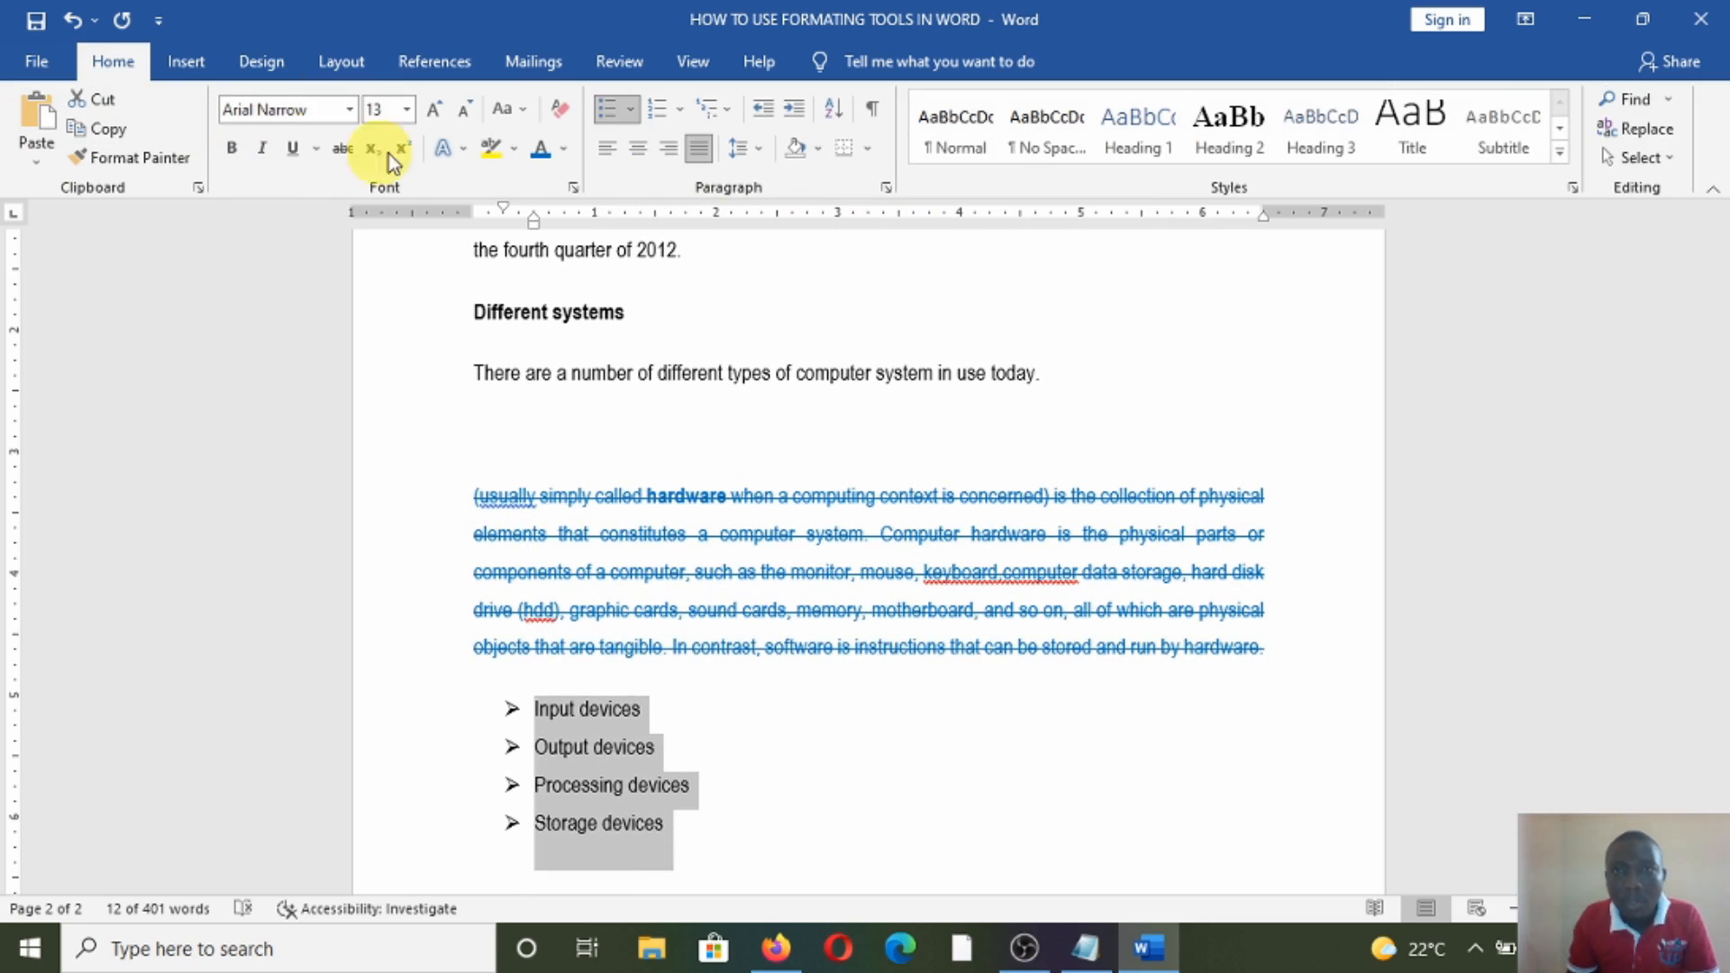
scroll(915, 471, down, 2)
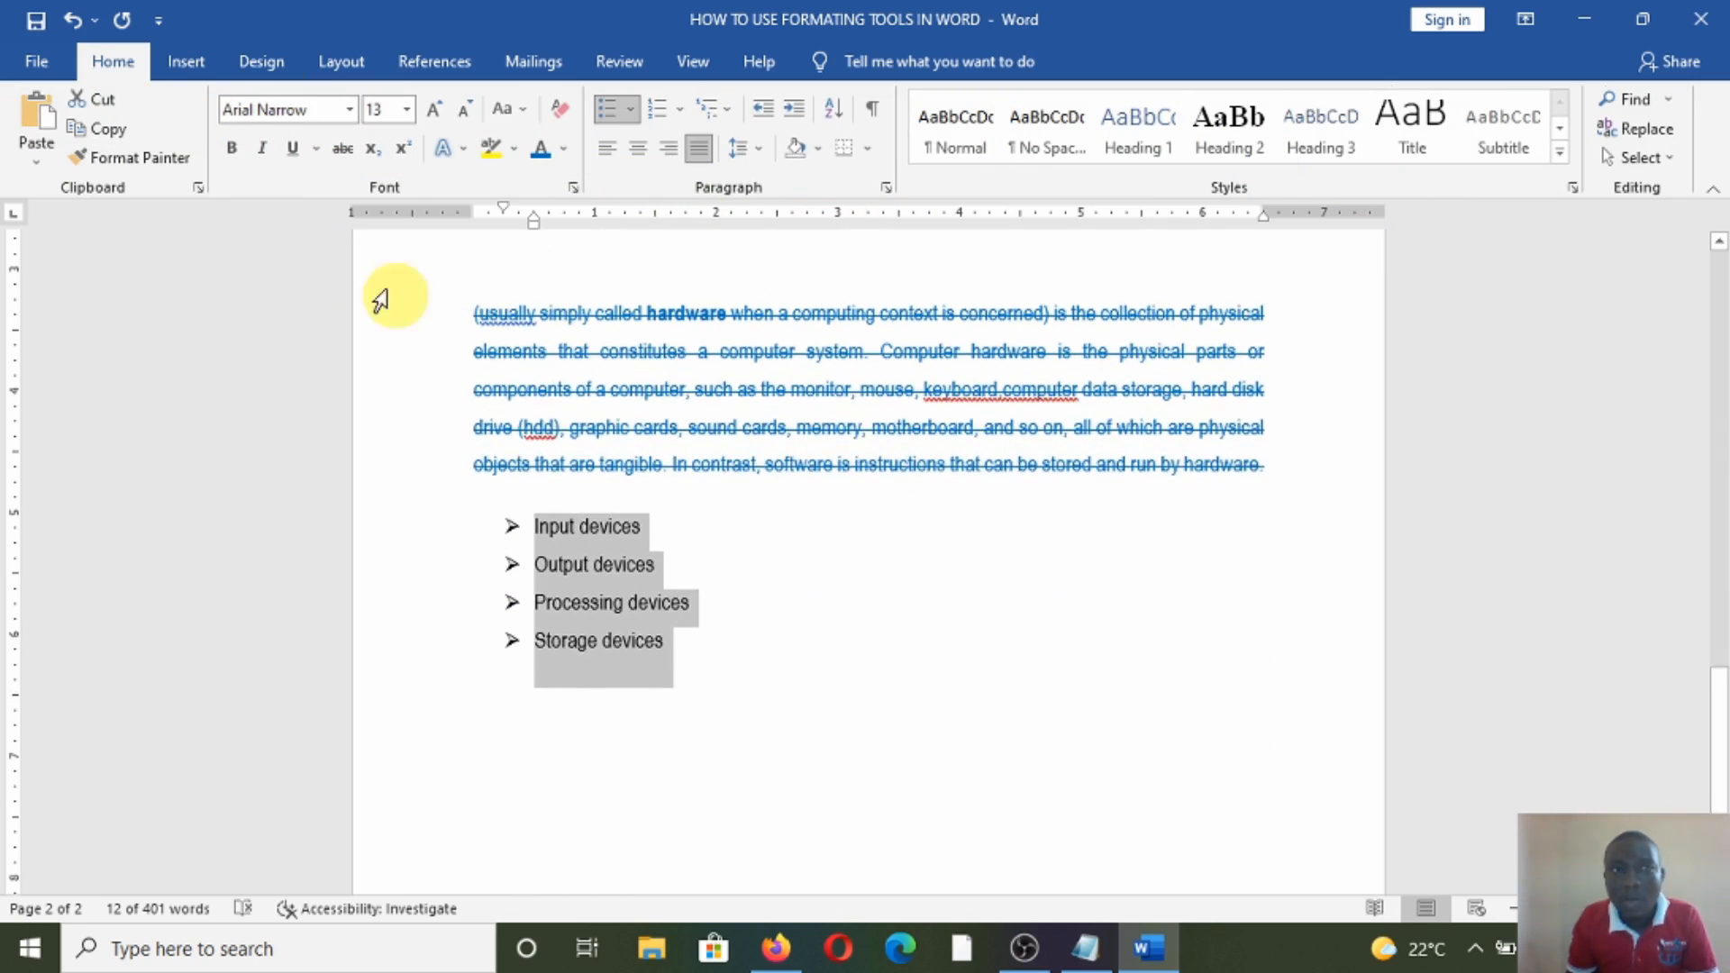
scroll(579, 436, down, 3)
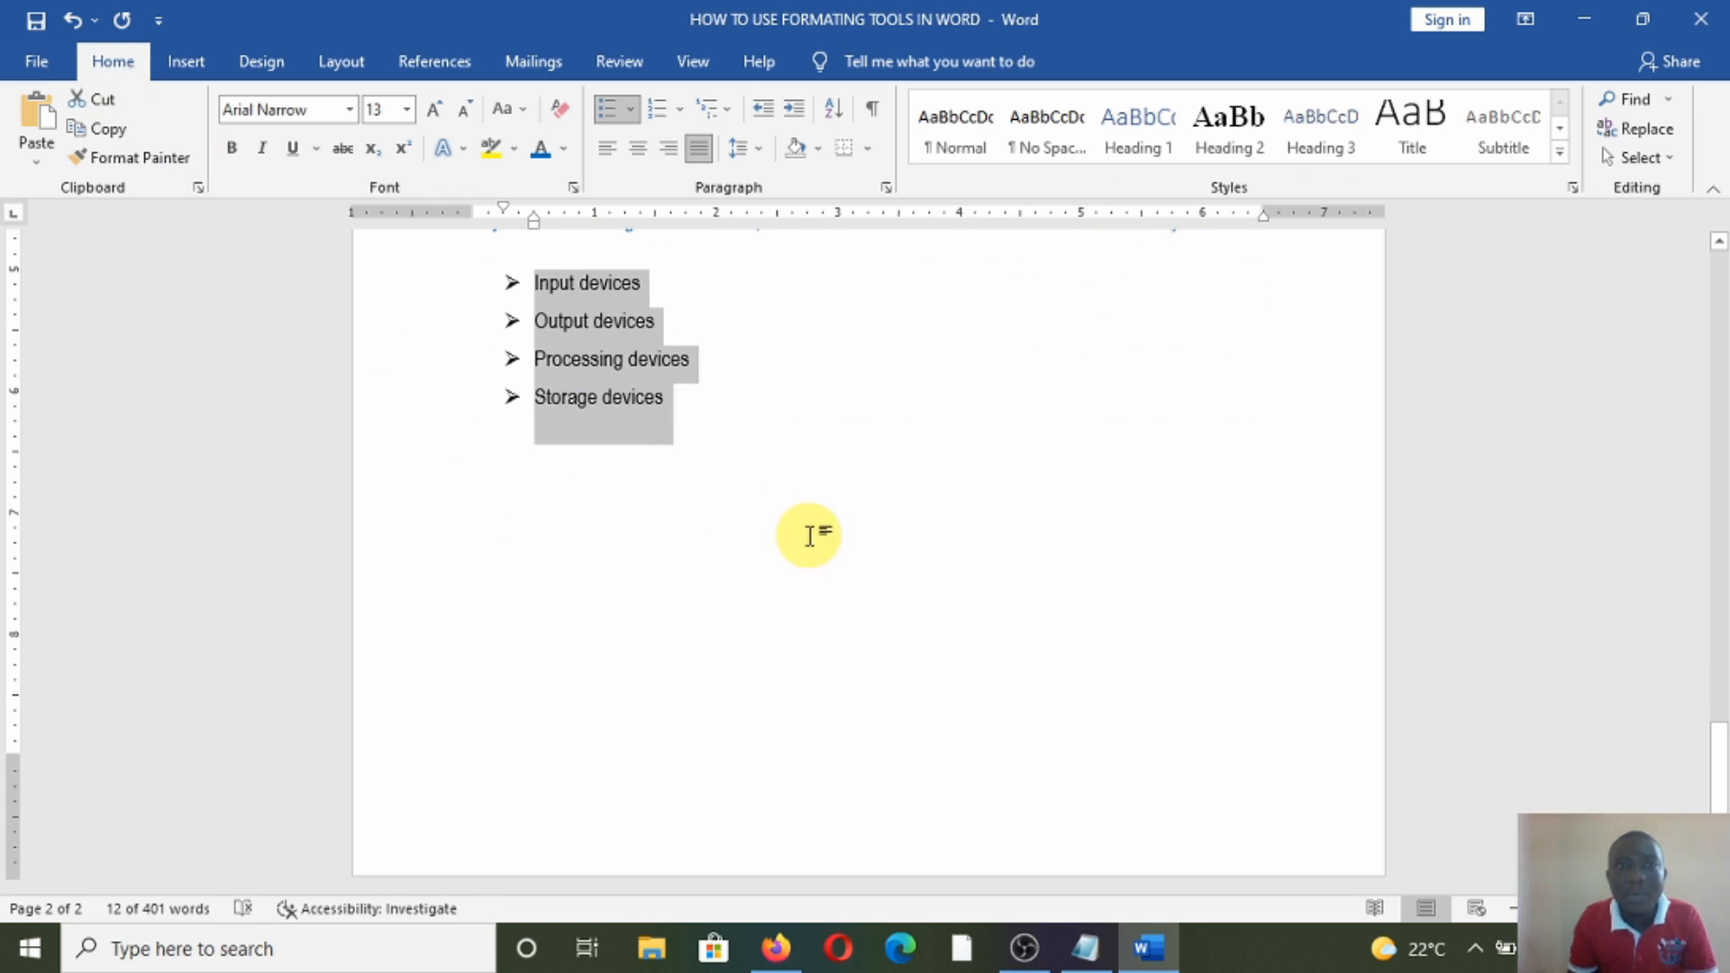
click(834, 493)
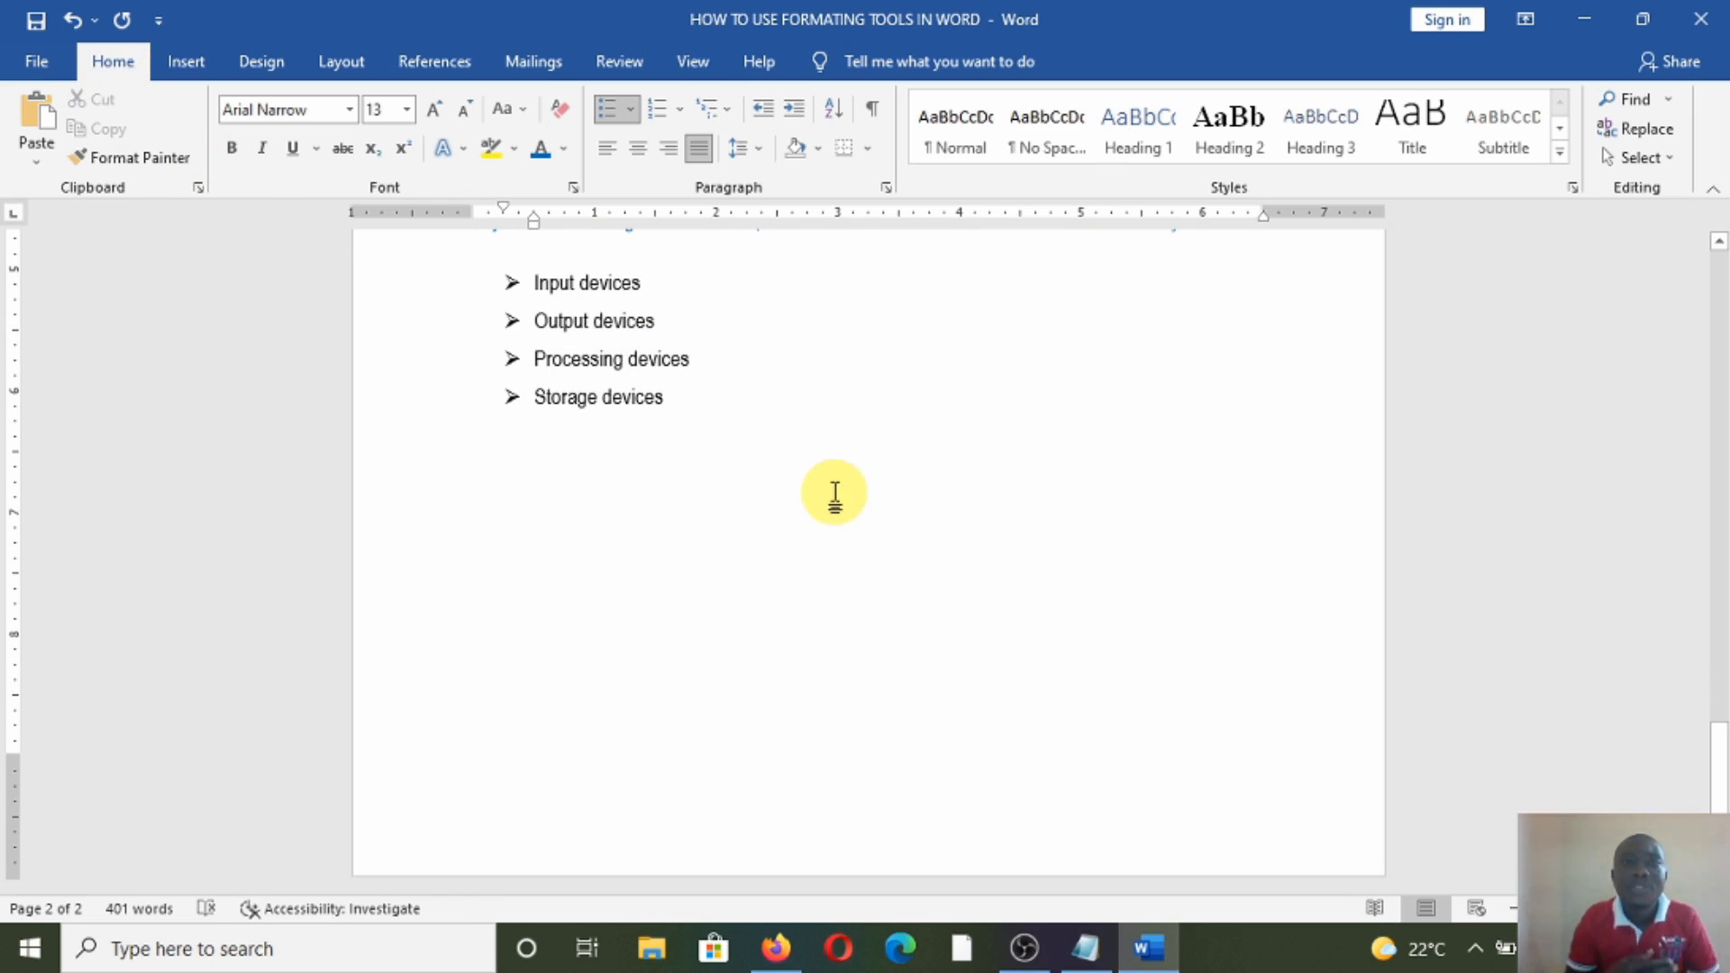